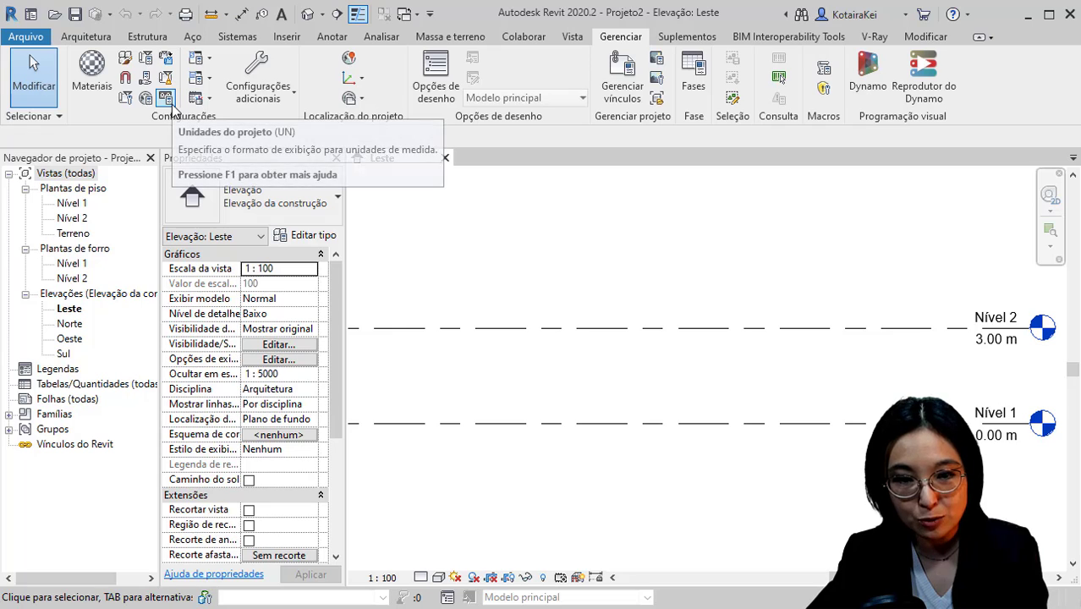
- Review the project units, and open the Nível 1 floor plan from its level marker in the Leste elevation
left_click(170, 103)
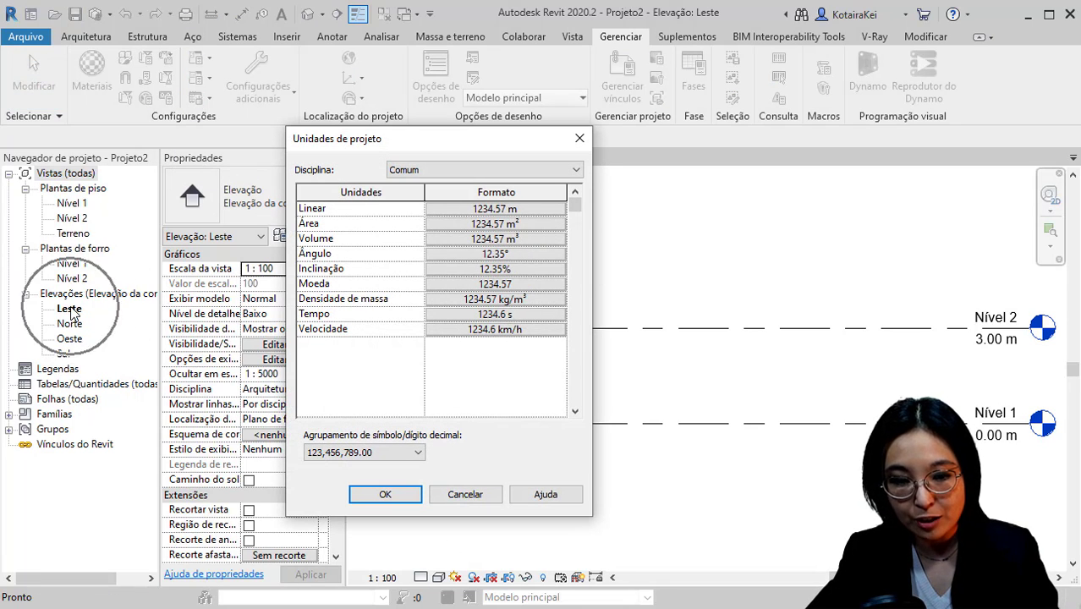
left_click(579, 139)
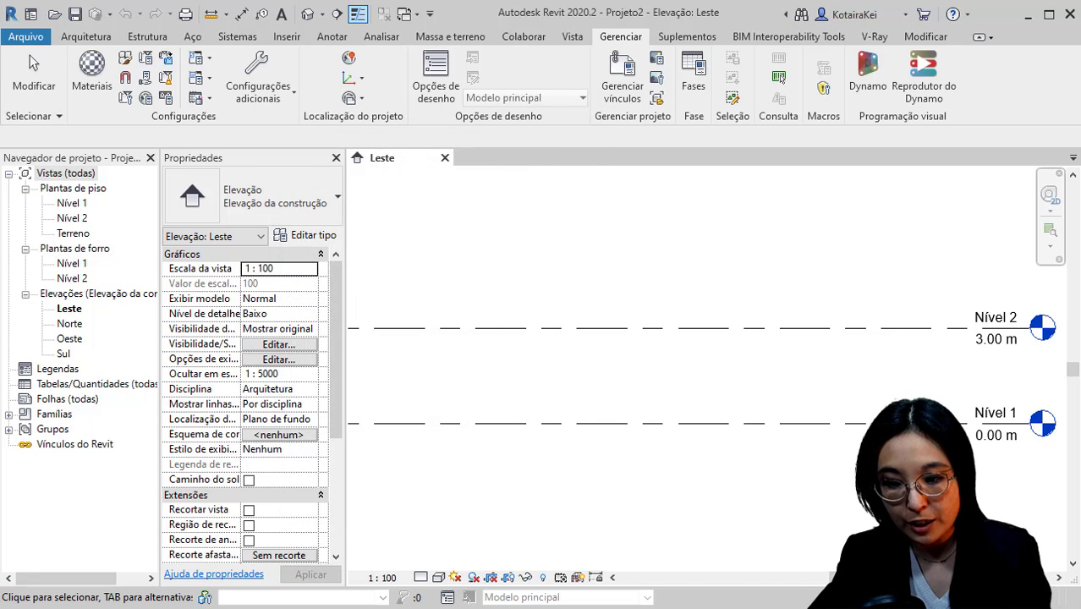
middle_click_drag(990, 398, 630, 401)
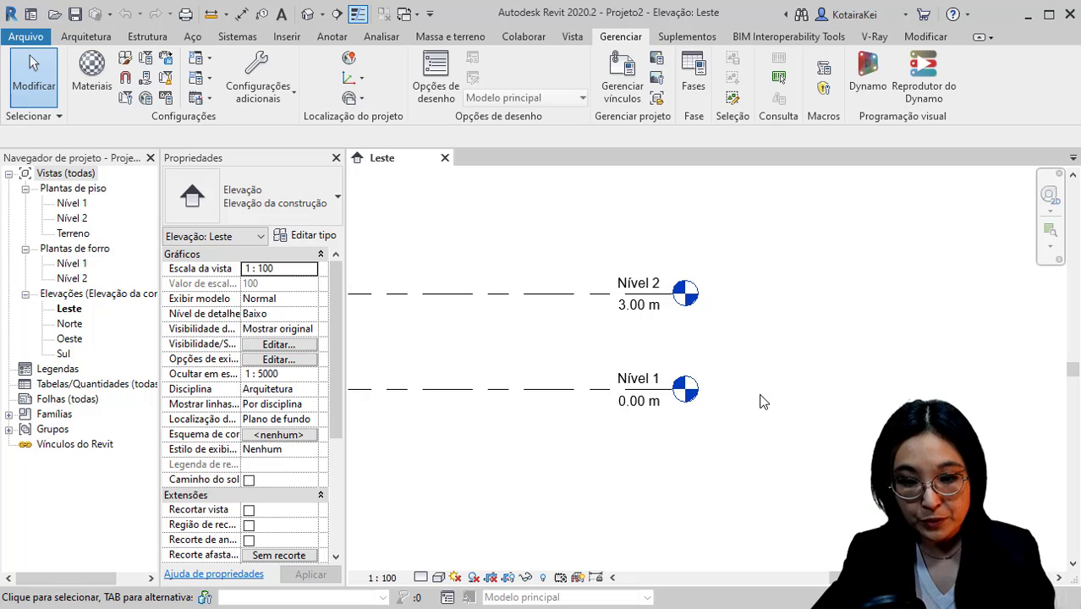
double_click(685, 391)
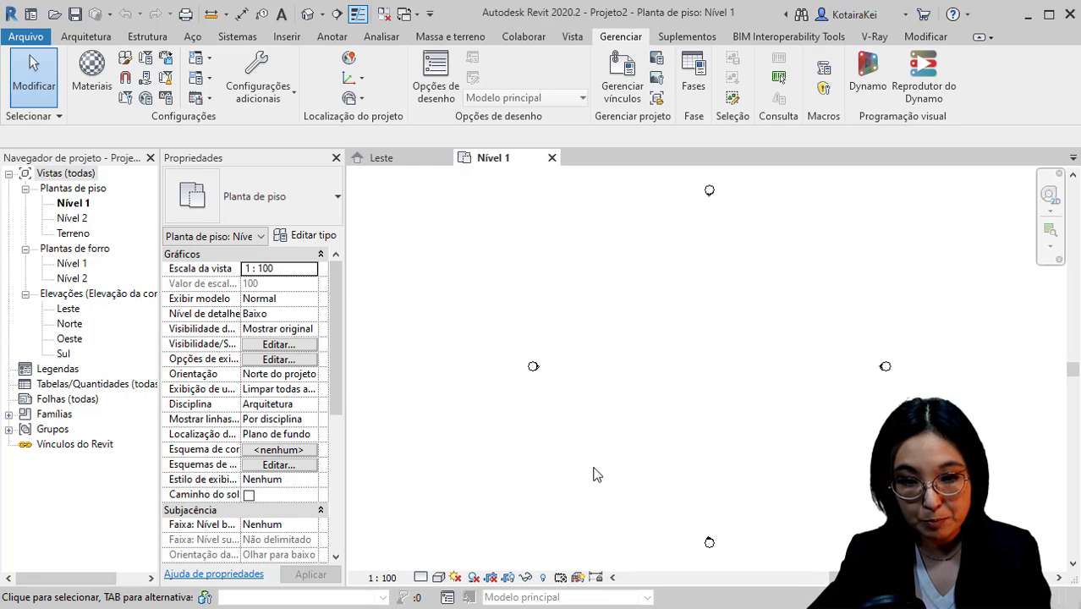
- Start a Genérico - 200 mm wall with its height up to Nível 2 and the location line at Face de acabamento: Externa
left_click(86, 36)
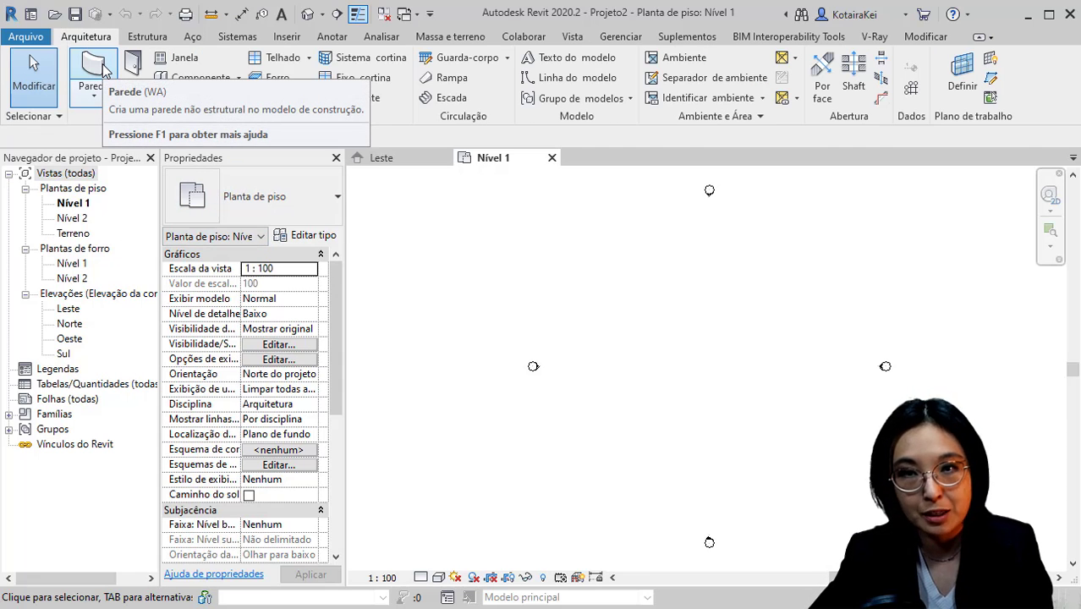
left_click(100, 68)
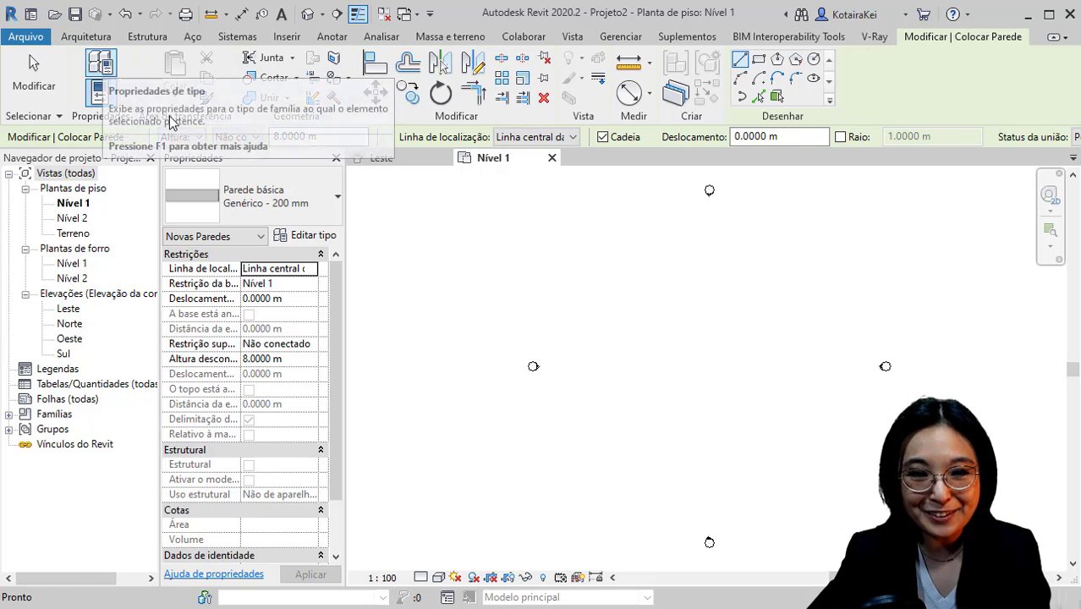
left_click(289, 215)
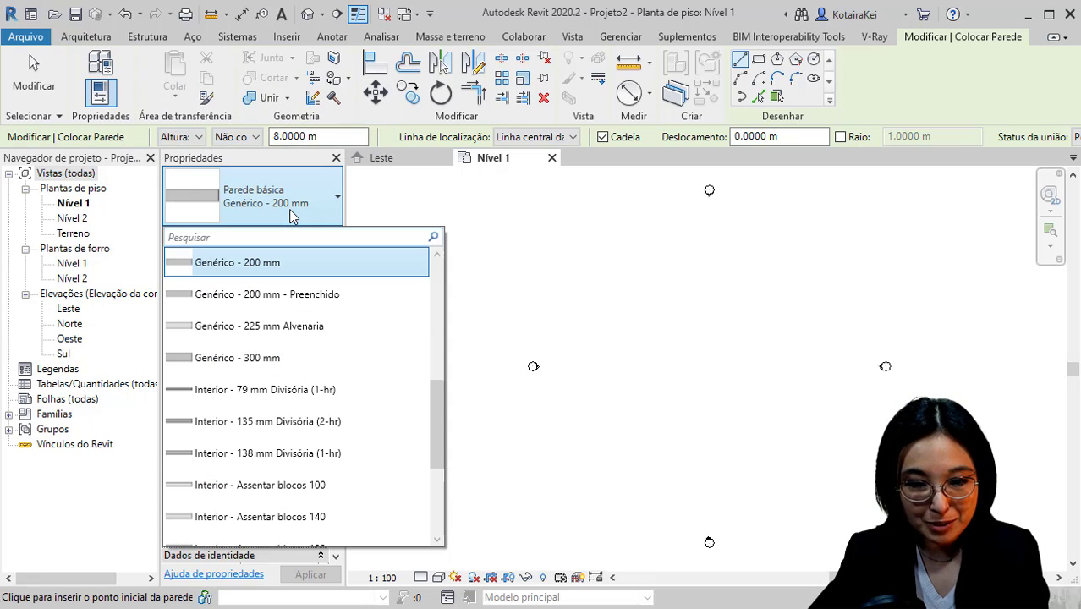
left_click(289, 216)
left_click(197, 138)
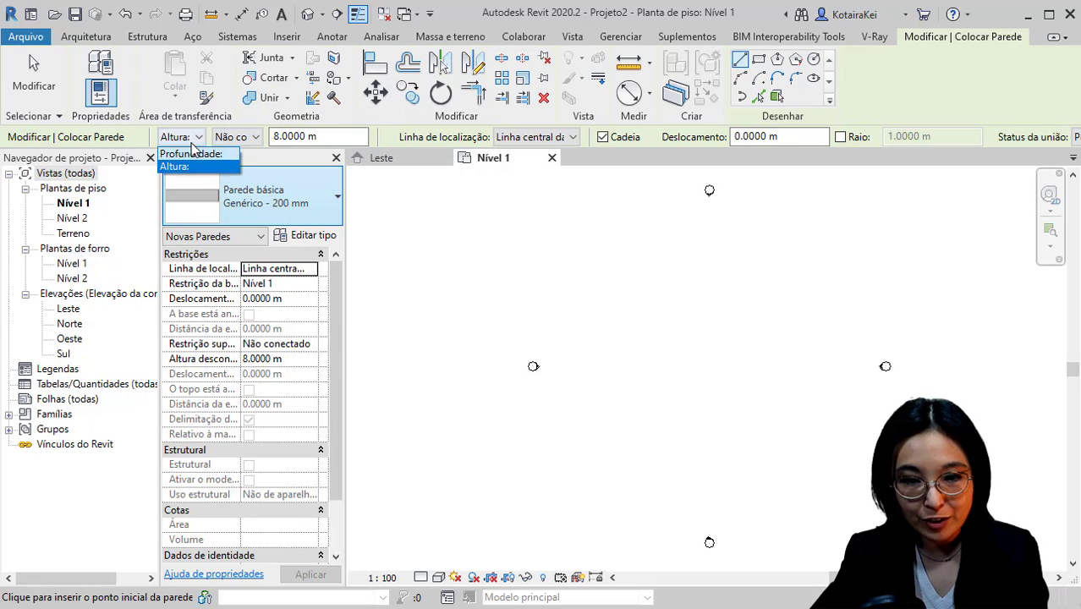
left_click(198, 137)
left_click(247, 138)
left_click(245, 180)
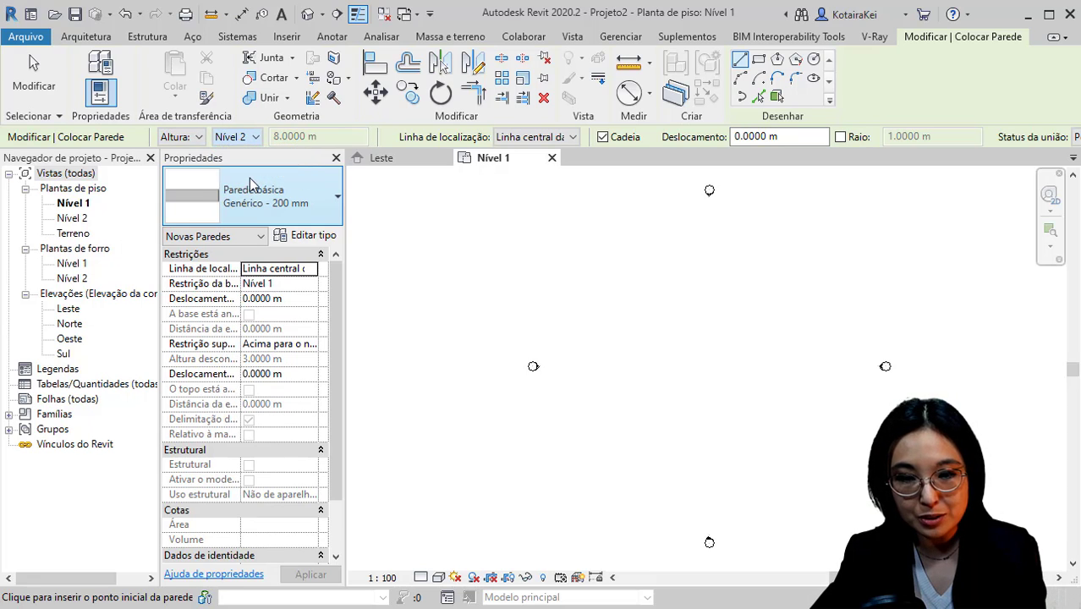
left_click(536, 139)
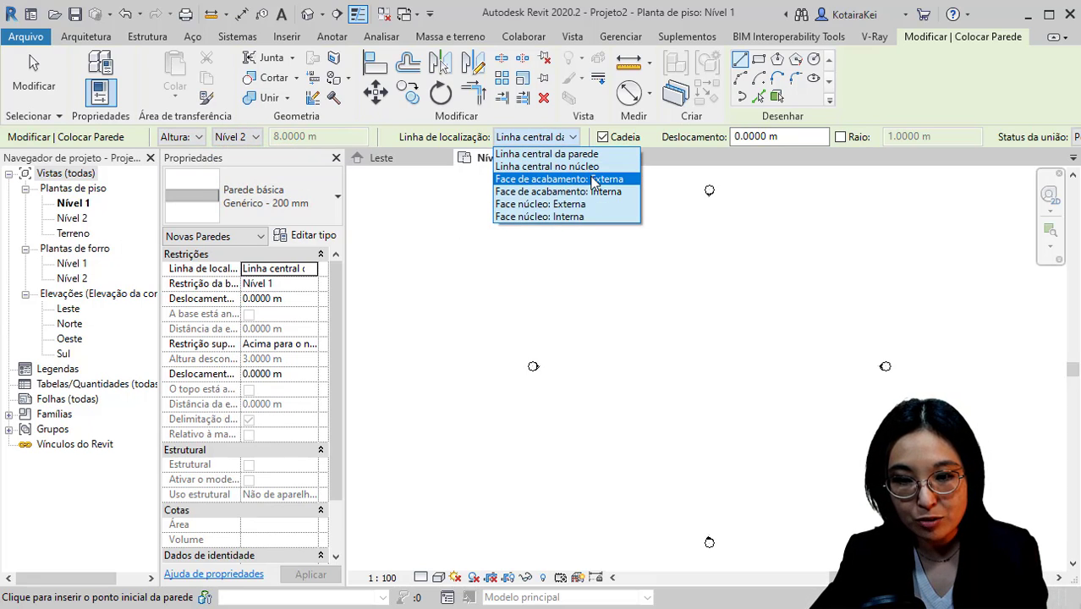
left_click(598, 181)
- Draw a rectangle of walls 7 m wide and 10 m long between the elevation markers
left_click(758, 59)
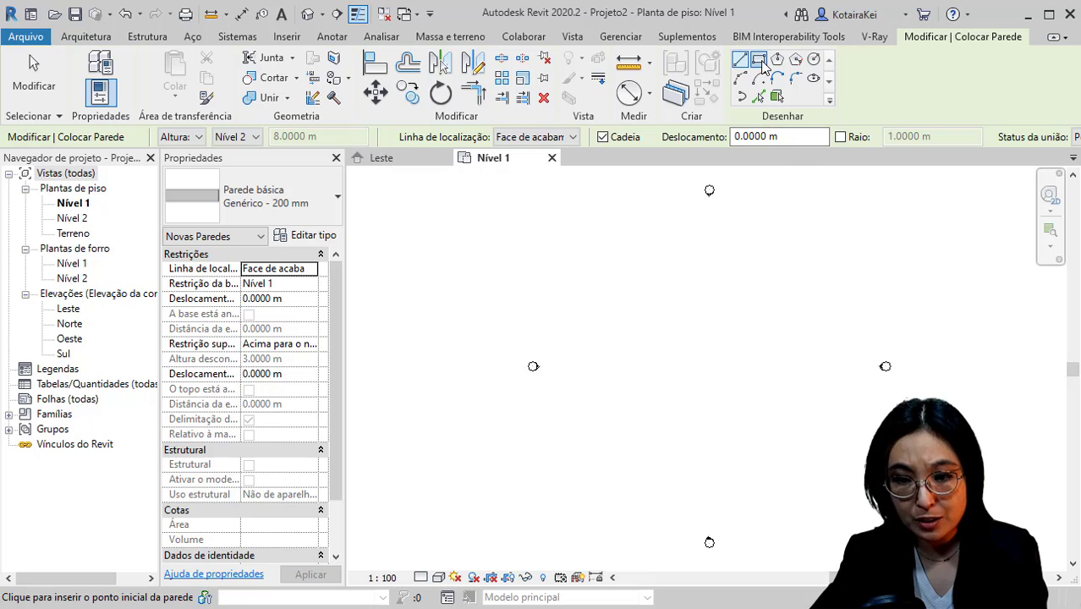
middle_click_drag(725, 328, 614, 280)
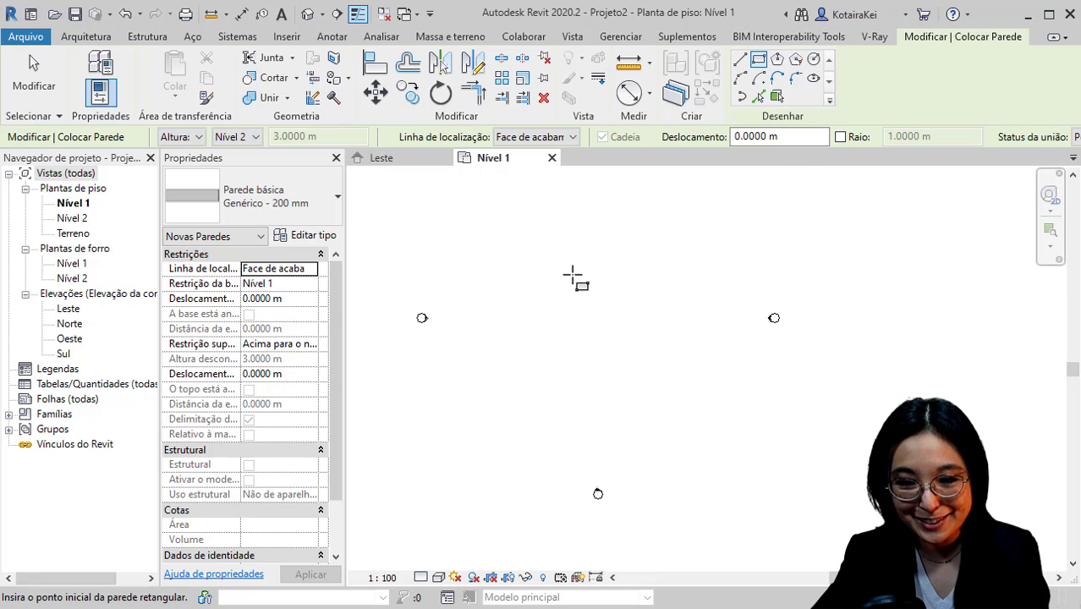
left_click(550, 206)
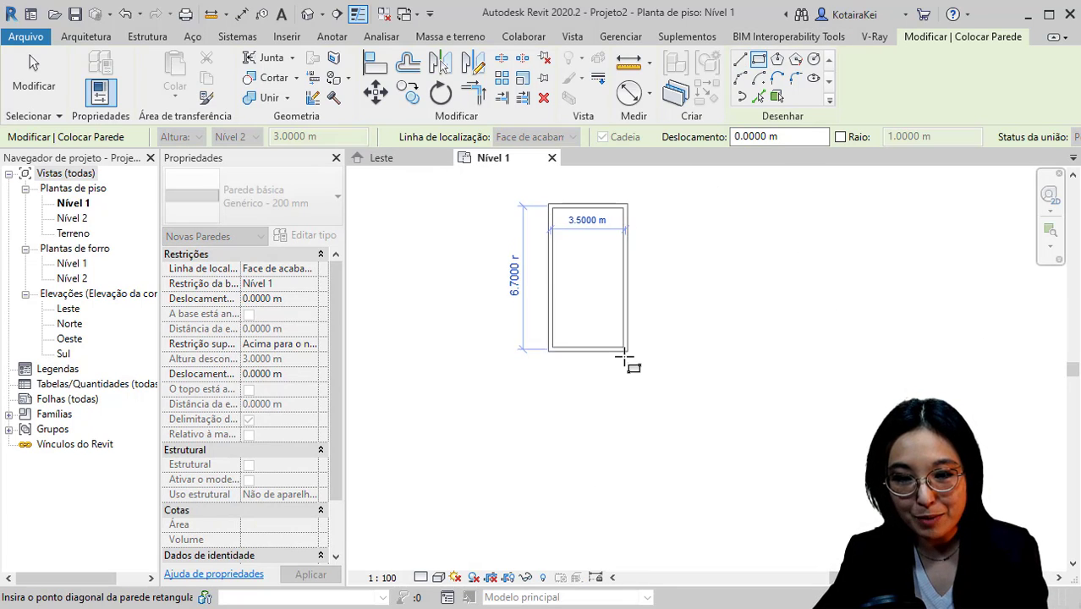
scroll(626, 360, "down", 2)
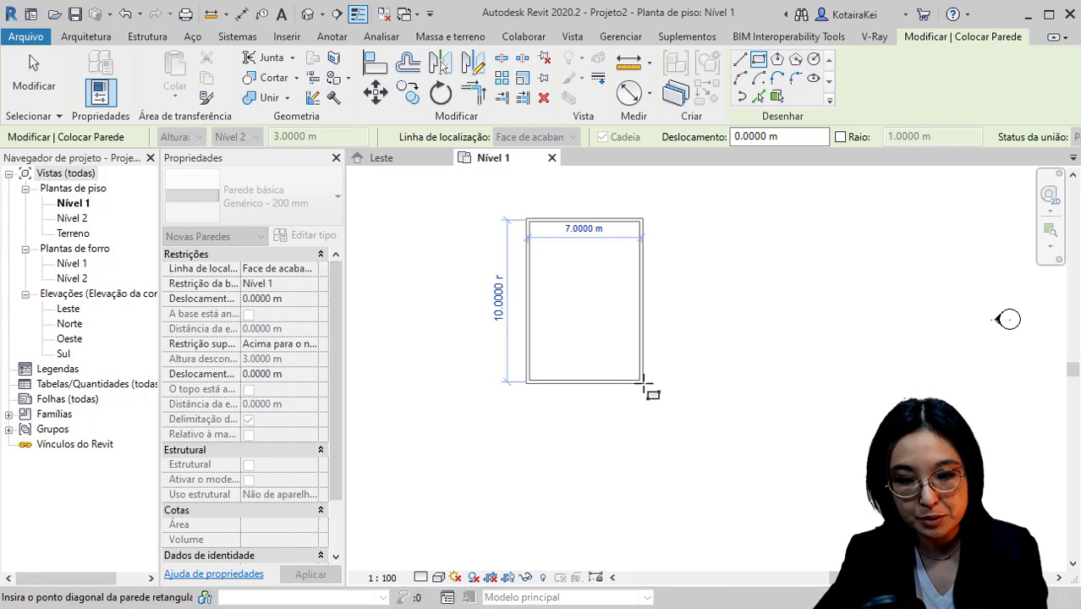
left_click(643, 382)
- Draw a separate 3 m by 3 m square of walls to the west of the large rectangle, aligned with its north side
scroll(567, 362, "down", 2)
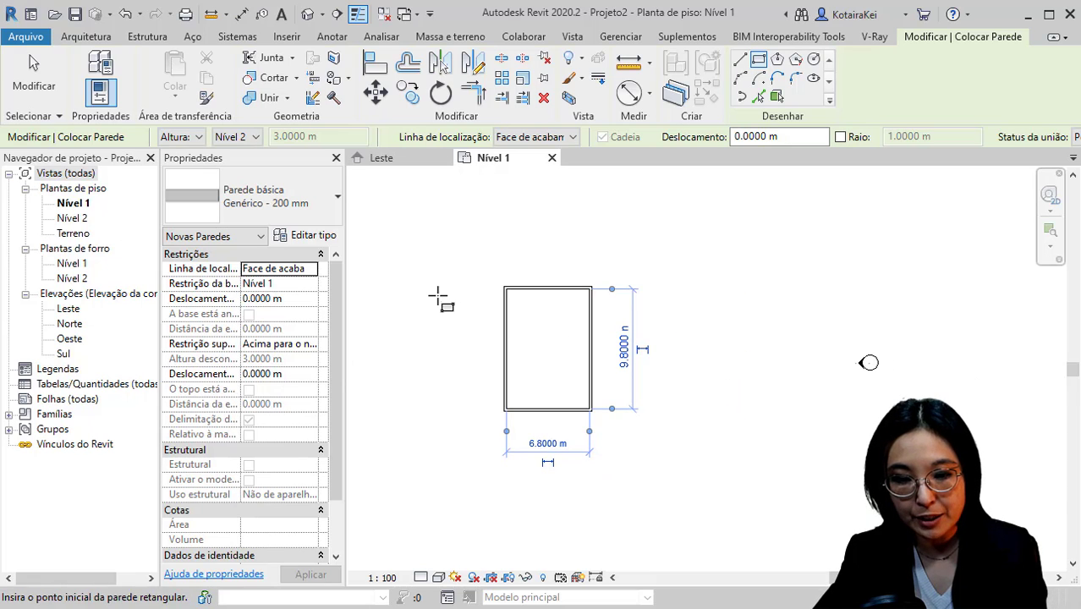
left_click(410, 289)
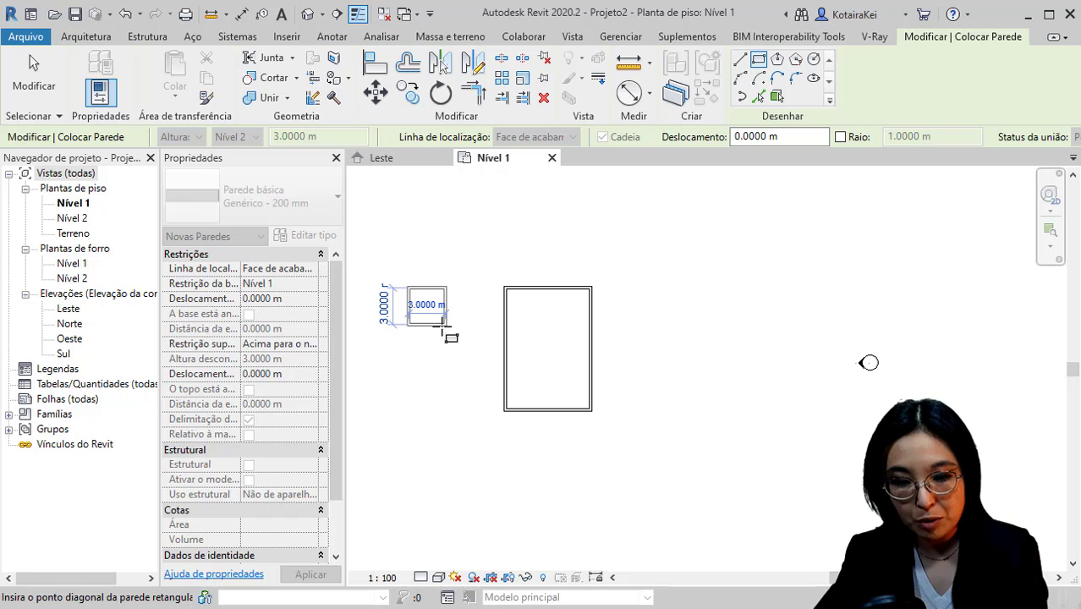
left_click(444, 326)
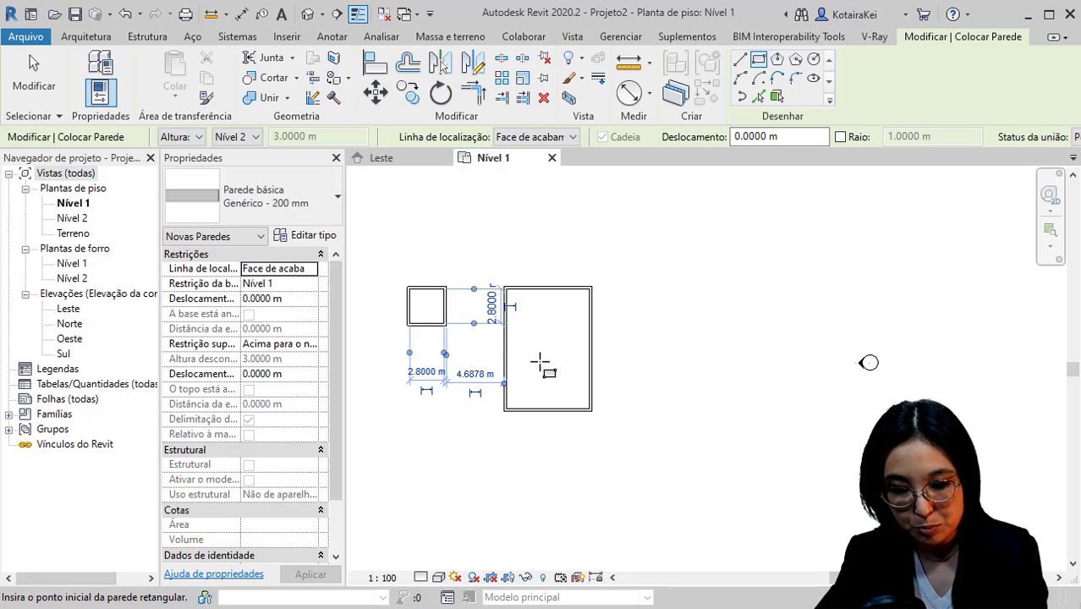
- Draw three chained straight walls from the large rectangle's southeast corner, enclosing a small room about 3.7 m wide against its east wall
middle_click_drag(540, 362, 475, 310)
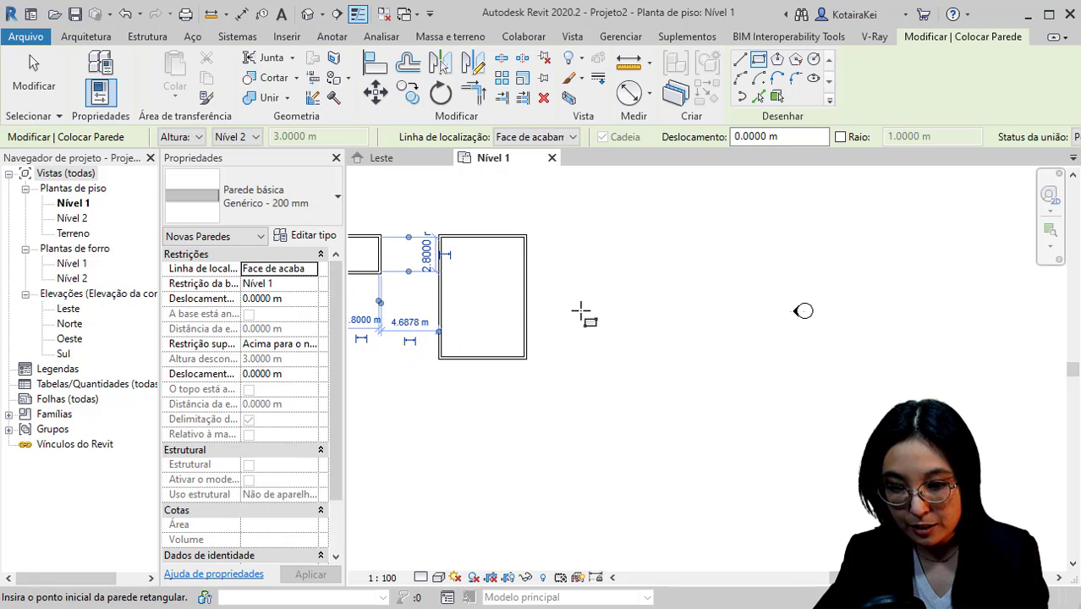
middle_click_drag(582, 309, 591, 309)
left_click(740, 59)
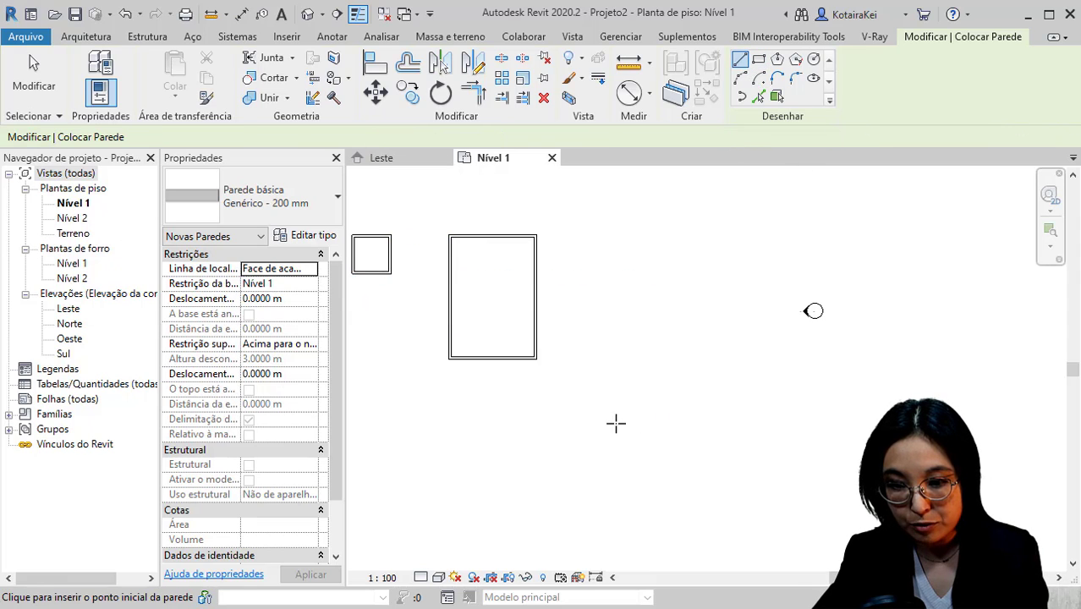
middle_click_drag(614, 367, 660, 349)
left_click(584, 341)
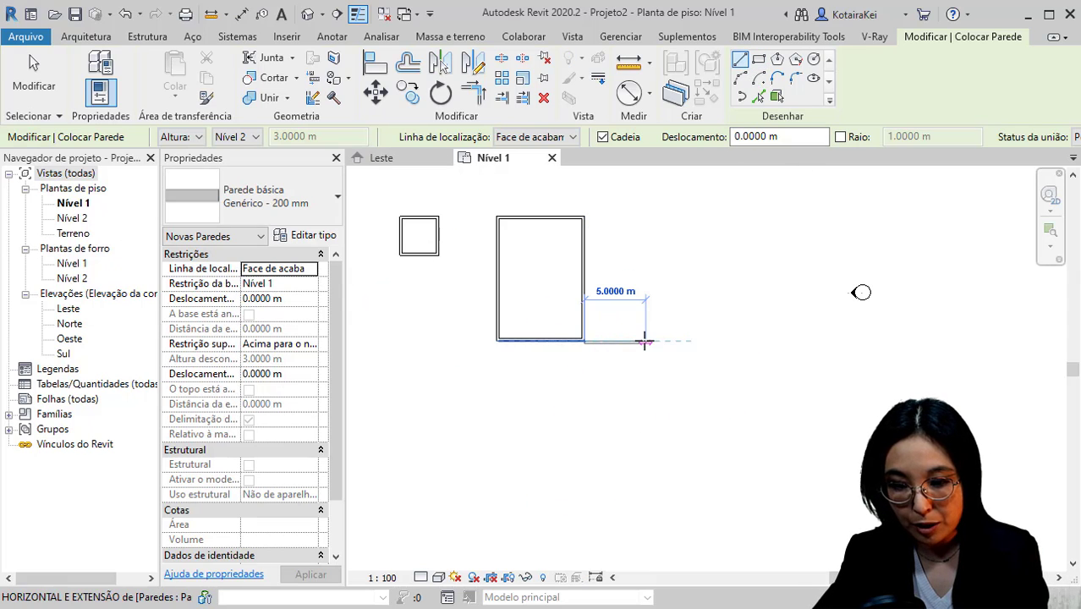
scroll(592, 341, "up", 2)
left_click(645, 338)
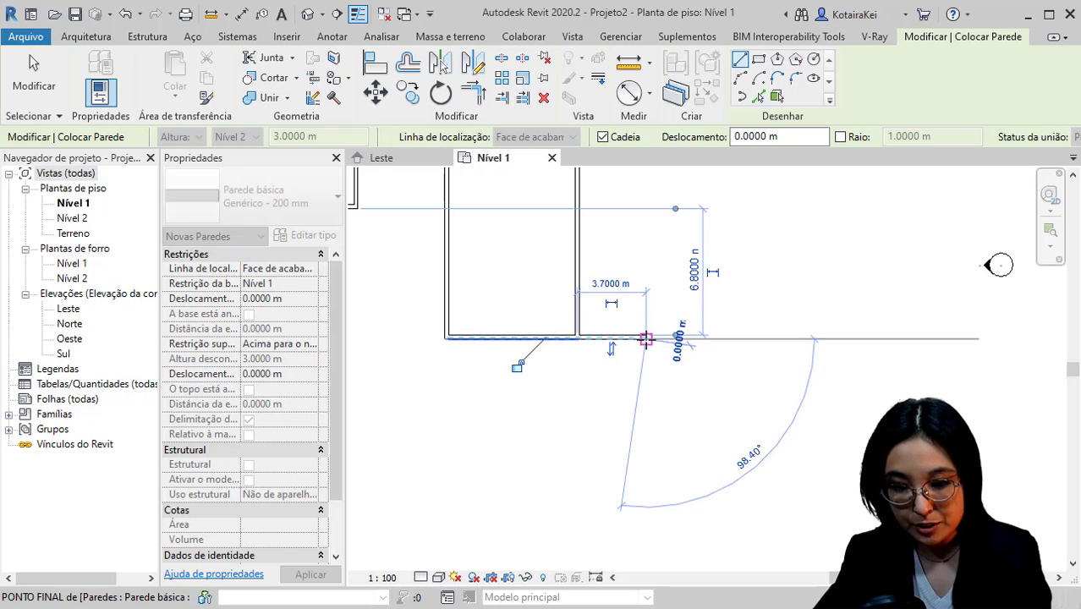
left_click(645, 259)
left_click(580, 260)
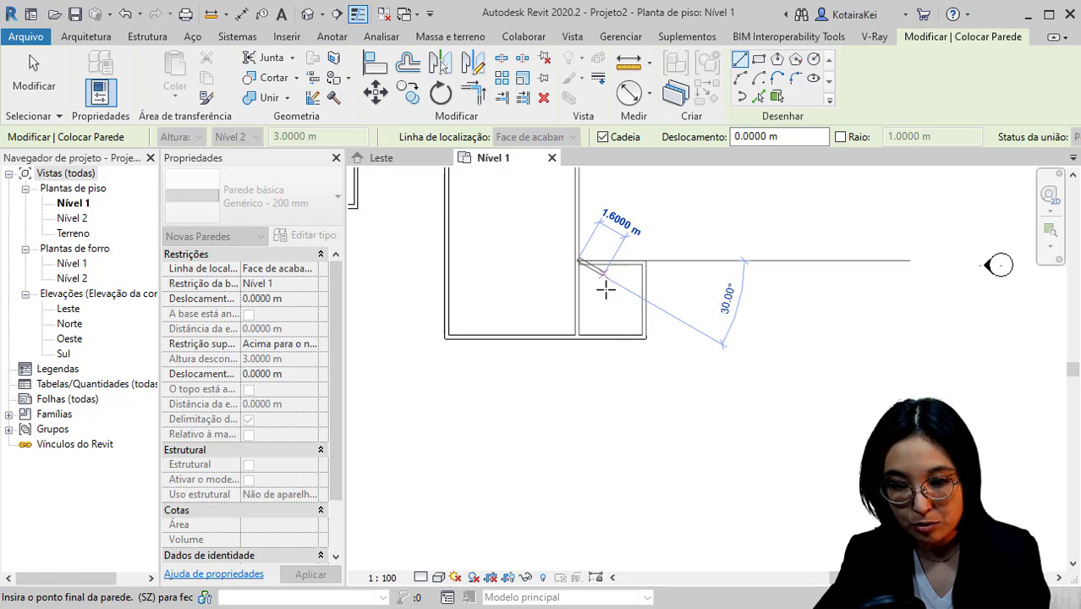
scroll(621, 355, "down", 1)
key("Escape")
scroll(630, 372, "down", 1)
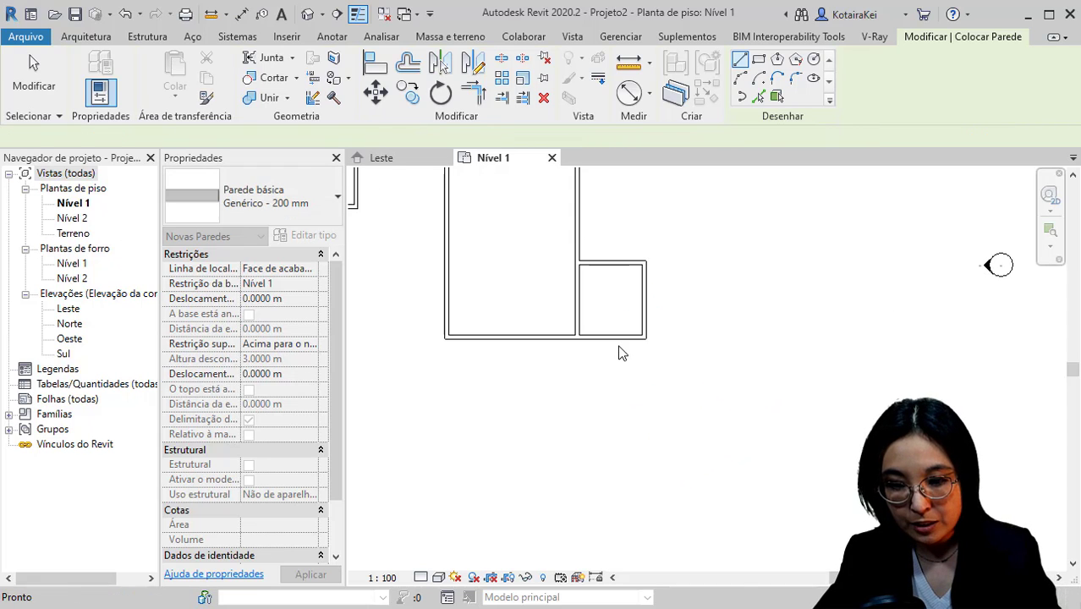
- Draw three chained straight walls from the large rectangle's southwest corner, enclosing a room about 3.9 m by 3.8 m below its south wall
middle_click_drag(616, 376, 603, 359)
middle_click_drag(519, 418, 499, 329)
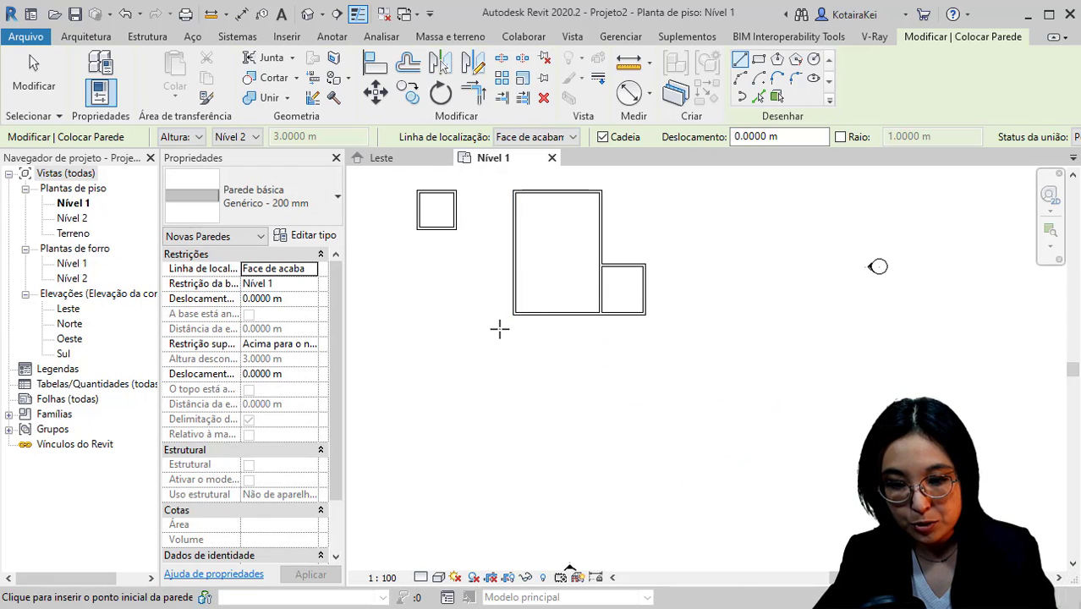
left_click(513, 315)
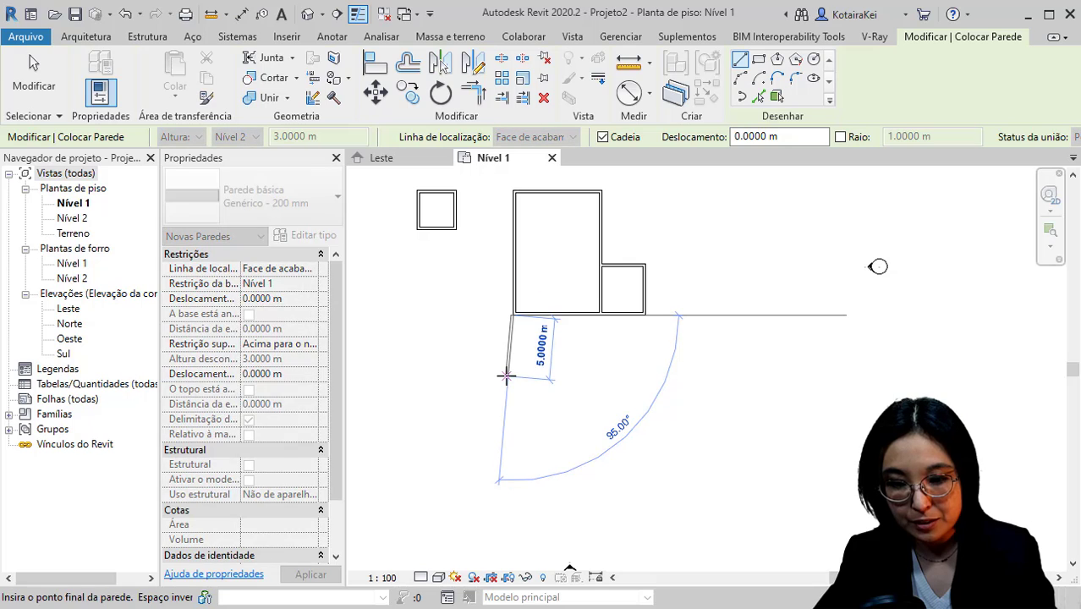
left_click(513, 362)
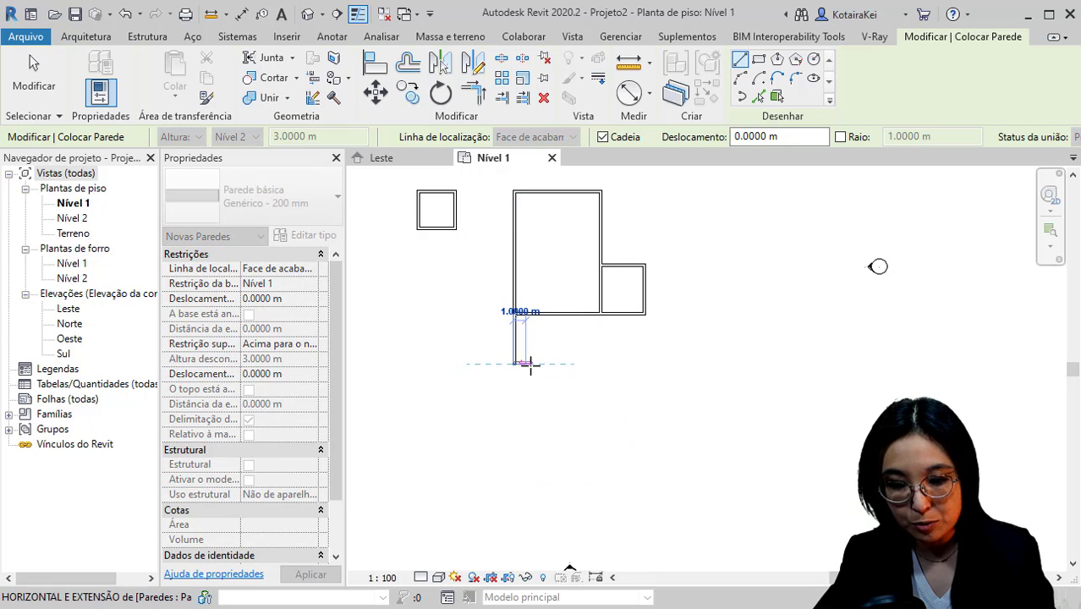
left_click(557, 364)
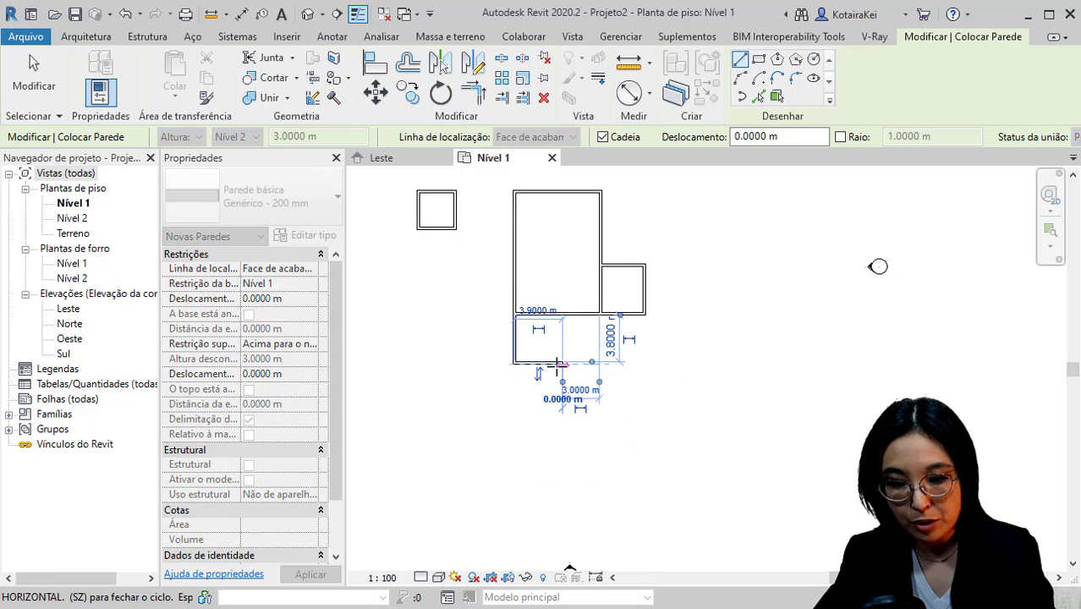
left_click(562, 315)
key("Escape")
key("Escape")
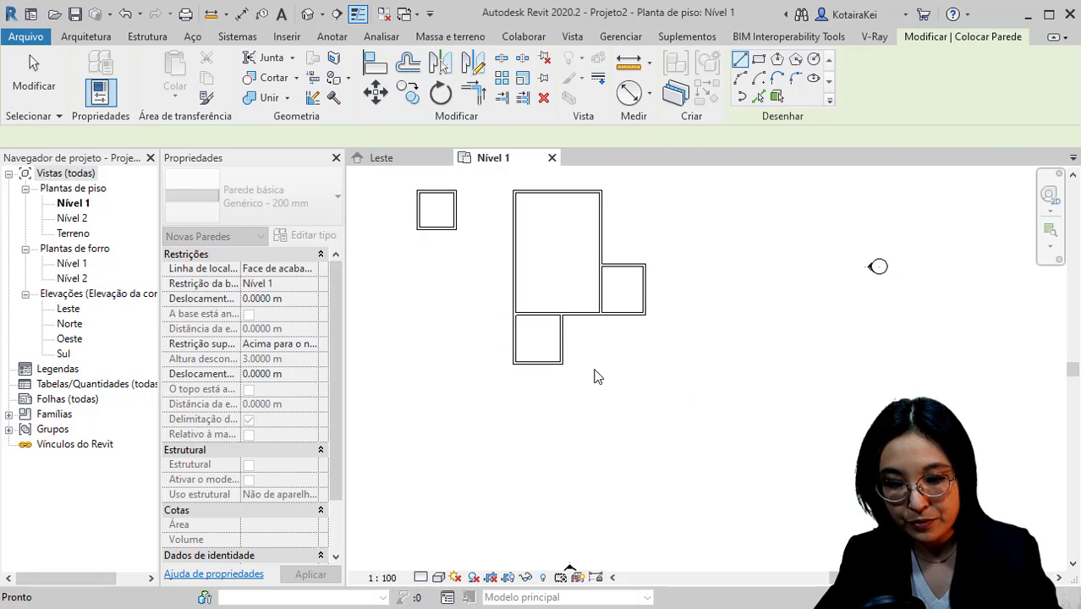
- Draw a rectangular perimeter wall around all the rooms, unconnected at the top, 2 m high and offset 2 m outward
key("w")
key("a")
scroll(609, 400, "down", 2)
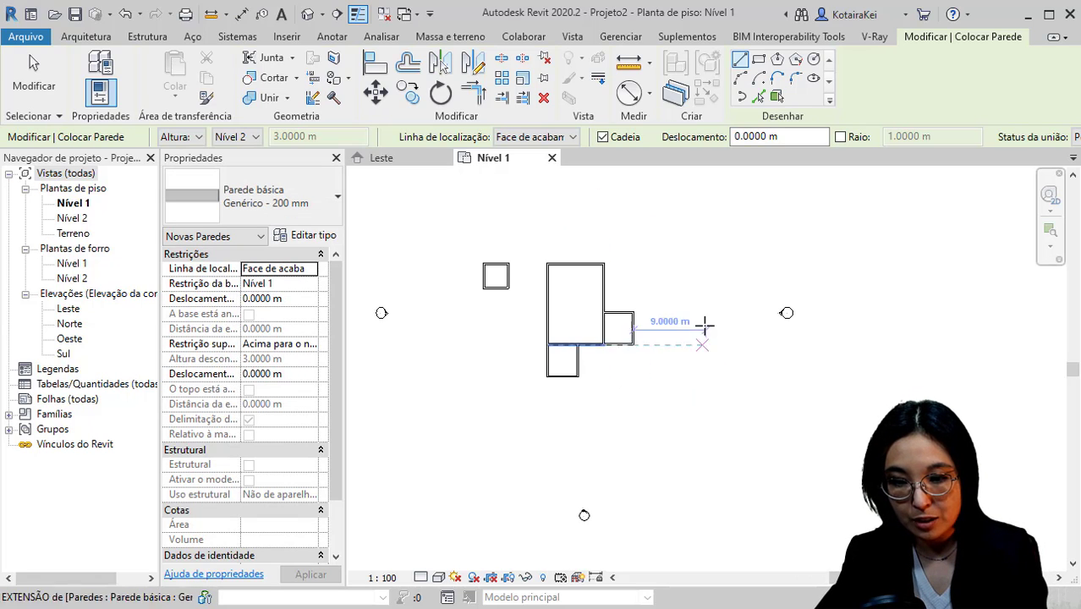
left_click(758, 60)
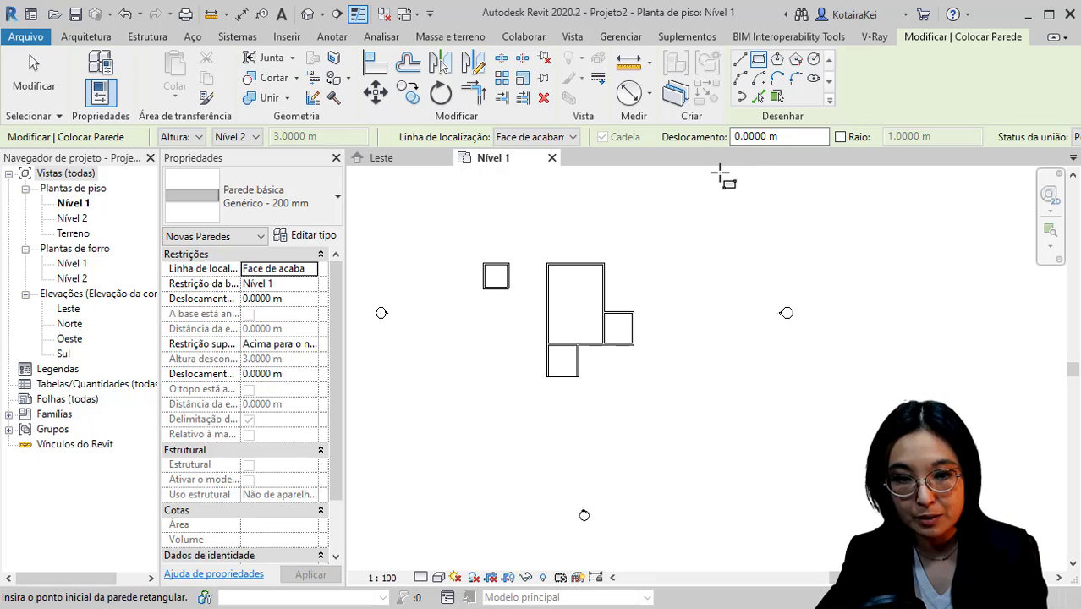
left_click(256, 137)
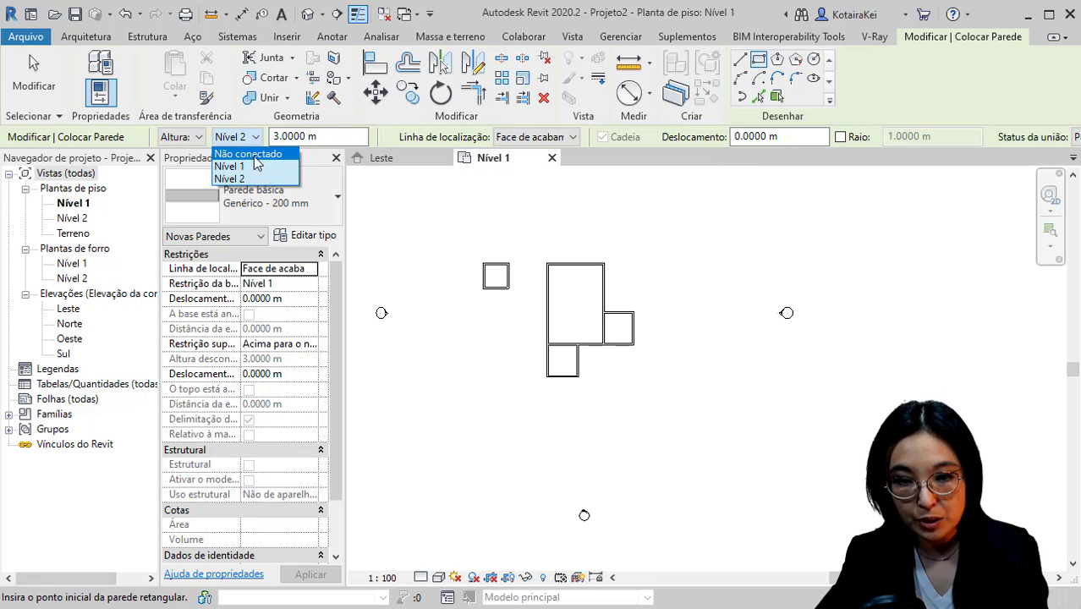
left_click(254, 151)
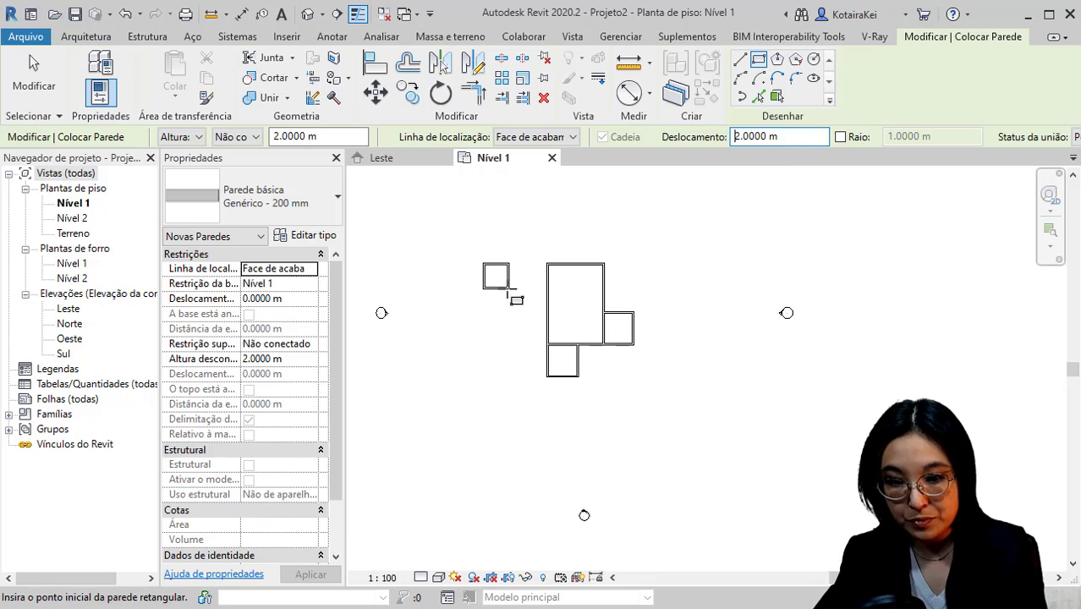
left_click(482, 263)
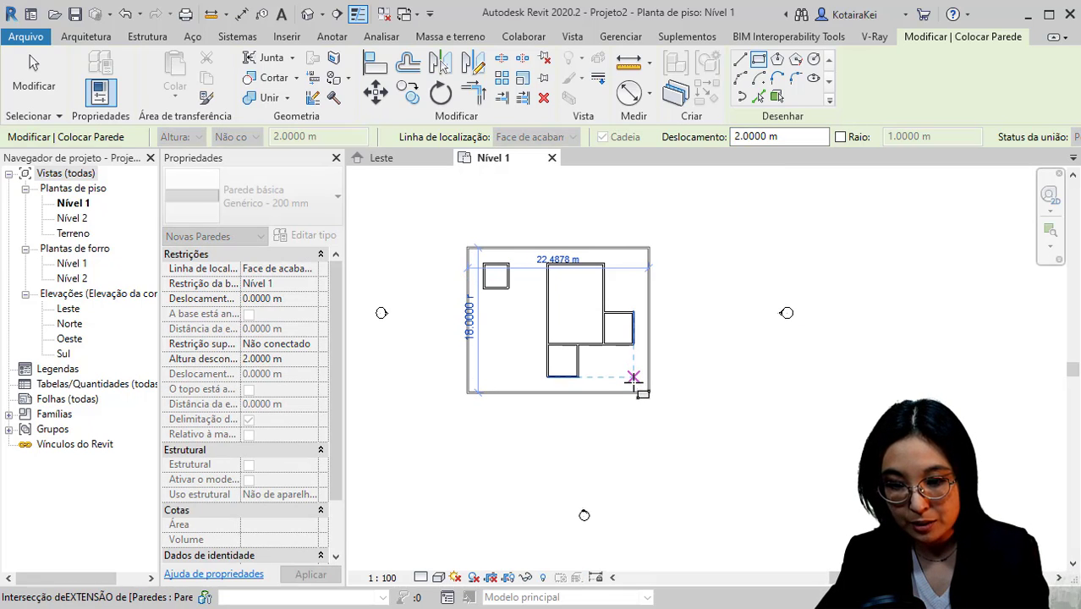
left_click(635, 378)
key("Escape")
key("Escape")
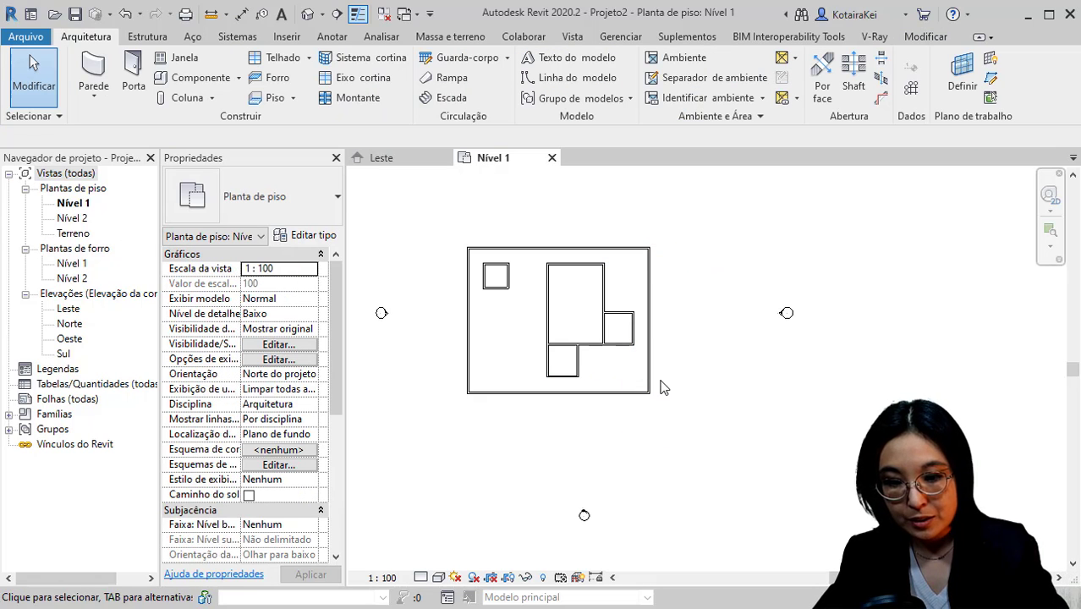
- Change the east perimeter wall to the Vidraça externa curtain wall type, unjoining the elements that conflict
left_click(647, 380)
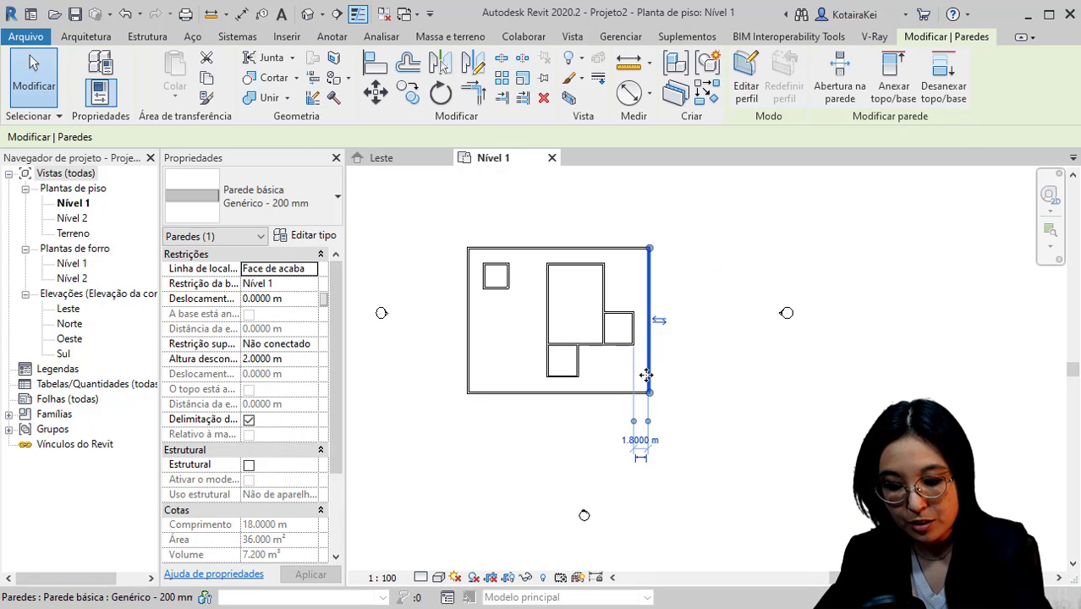
left_click(243, 194)
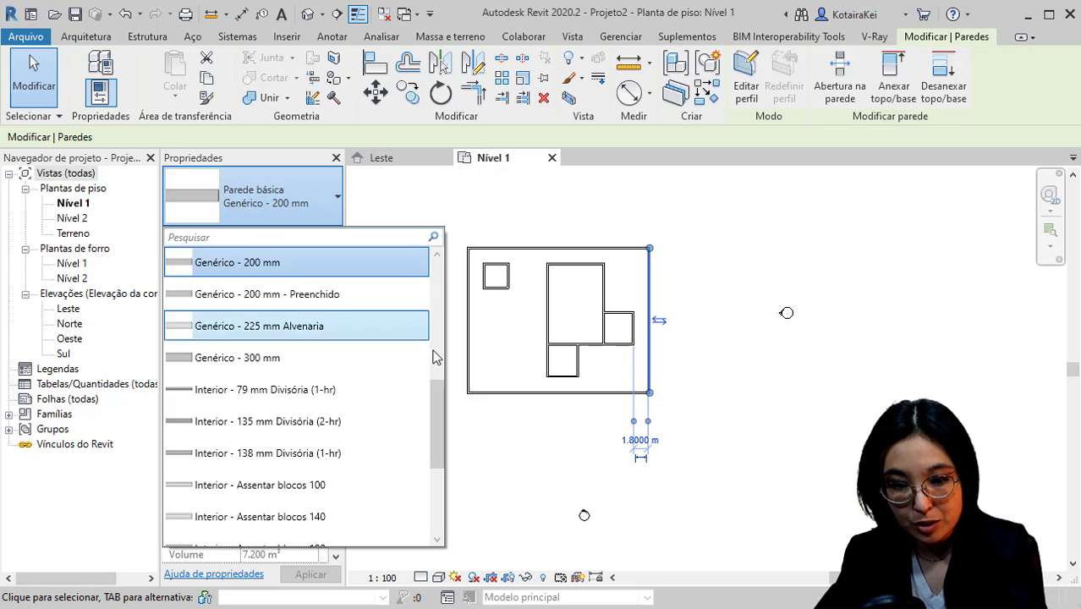
scroll(427, 372, "down", 5)
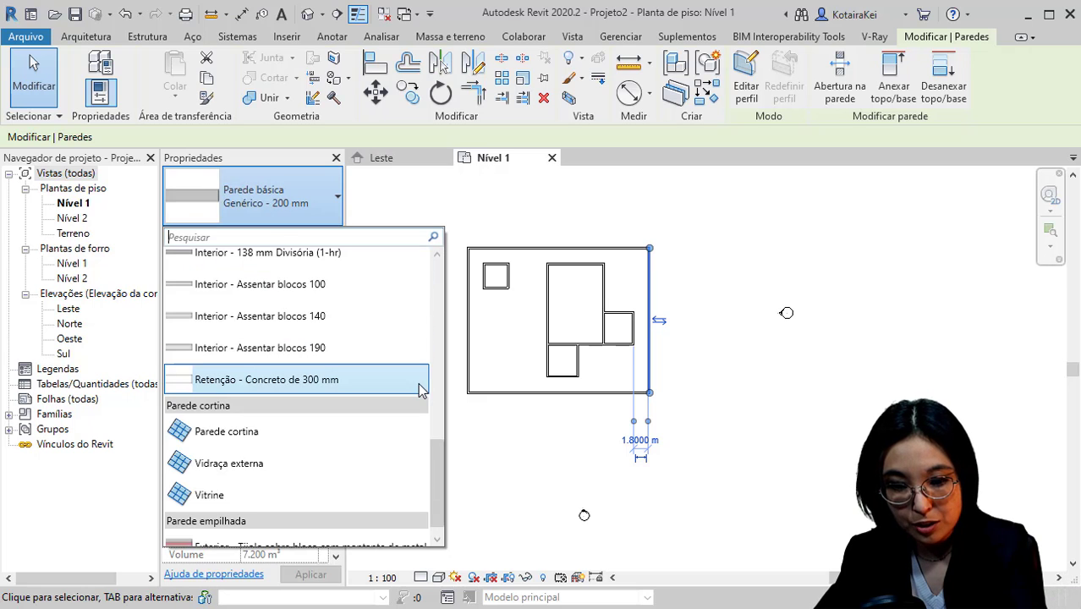
left_click(303, 467)
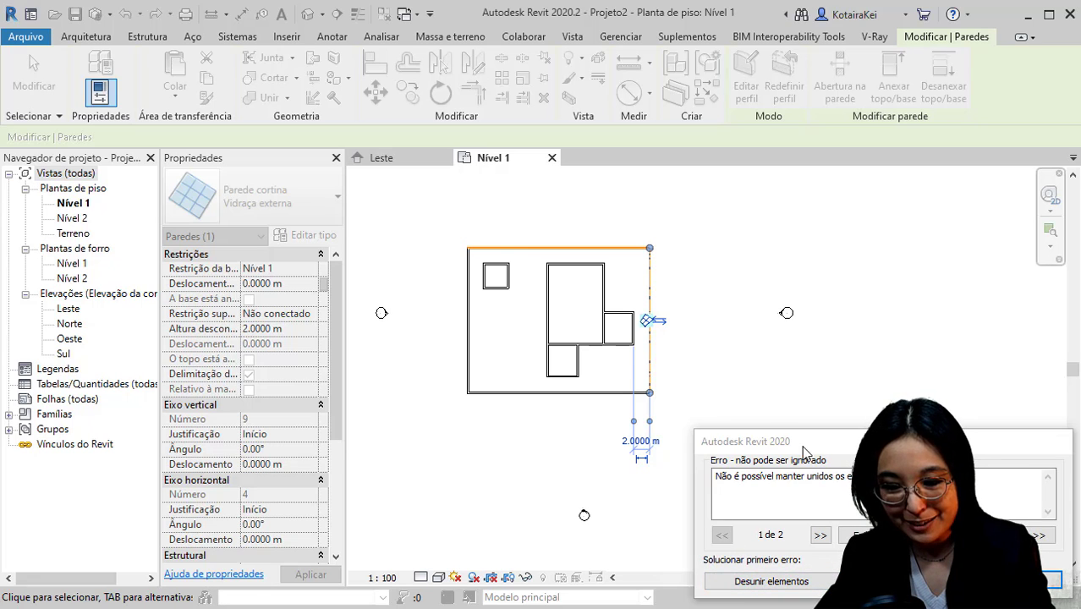
left_click_drag(803, 450, 617, 234)
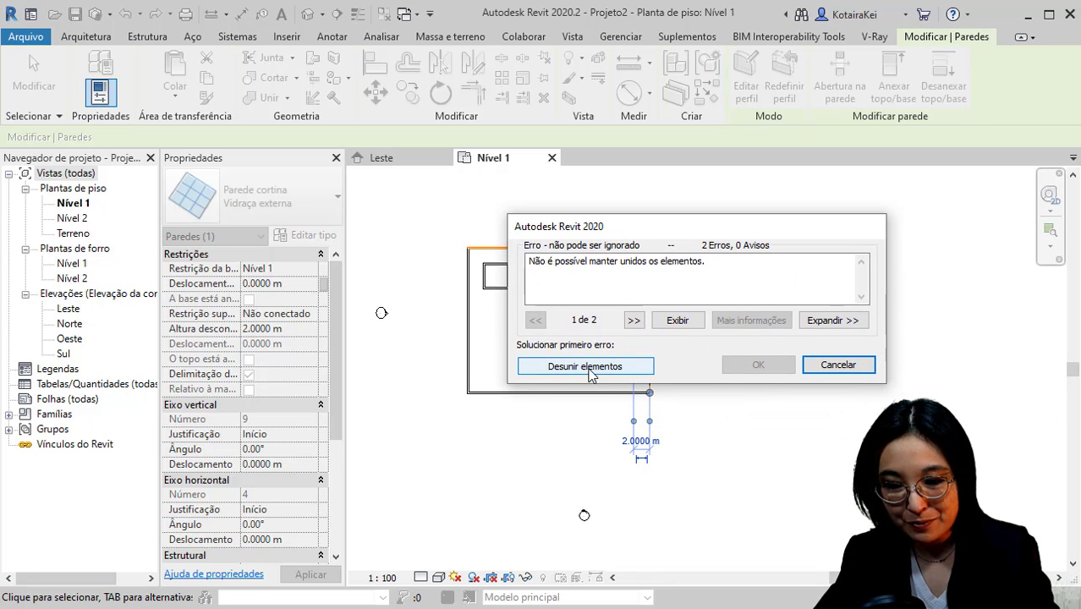
left_click(590, 366)
left_click(761, 365)
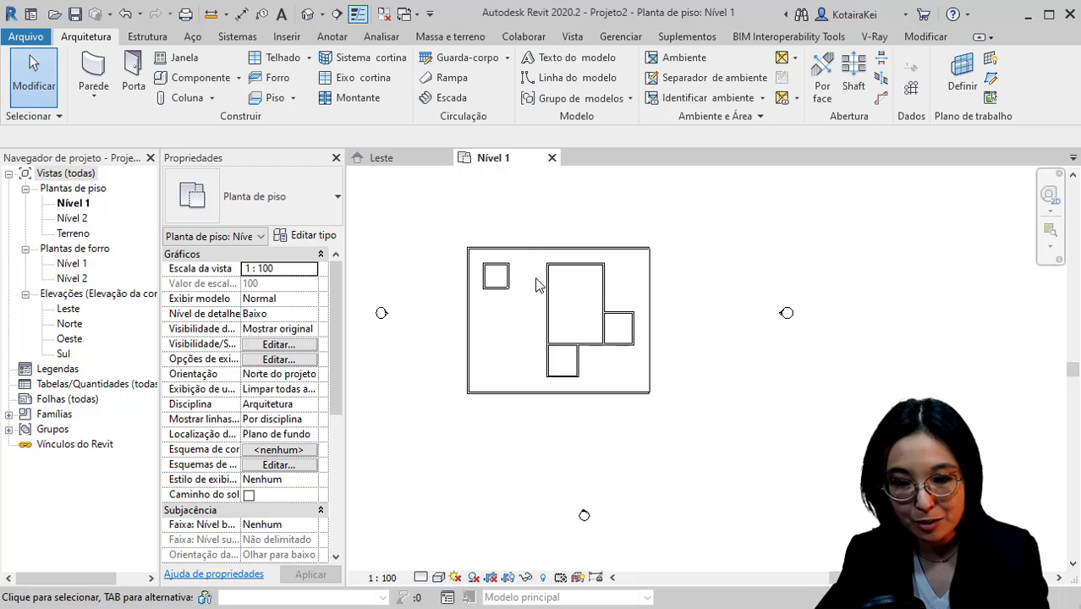
- Open the Nível 2 floor plan and begin a footprint roof of type Genérico - 125 mm
double_click(72, 218)
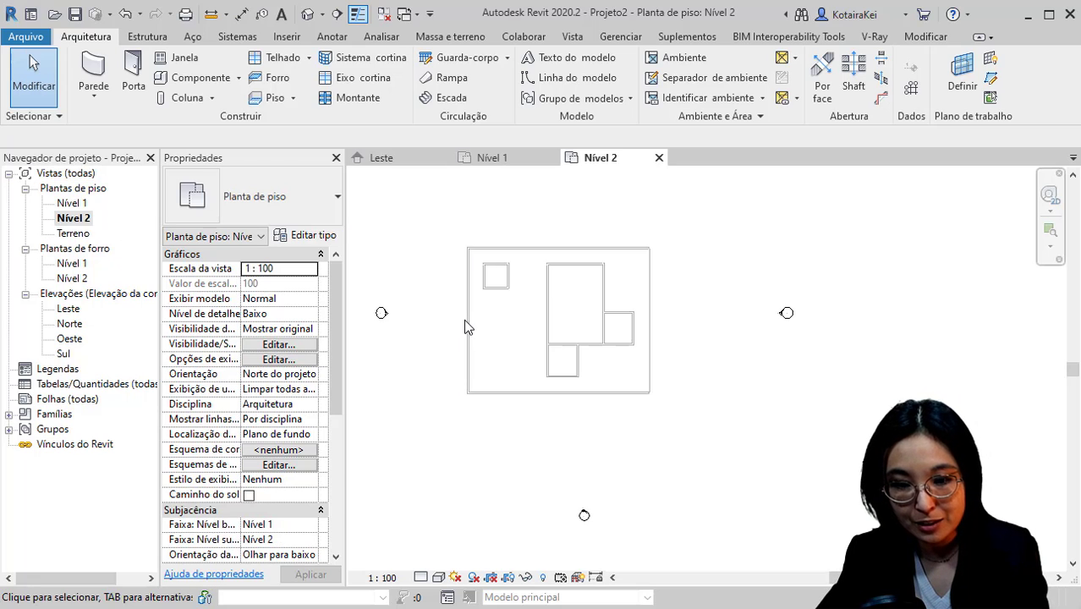
scroll(473, 320, "up", 2)
middle_click_drag(552, 313, 509, 309)
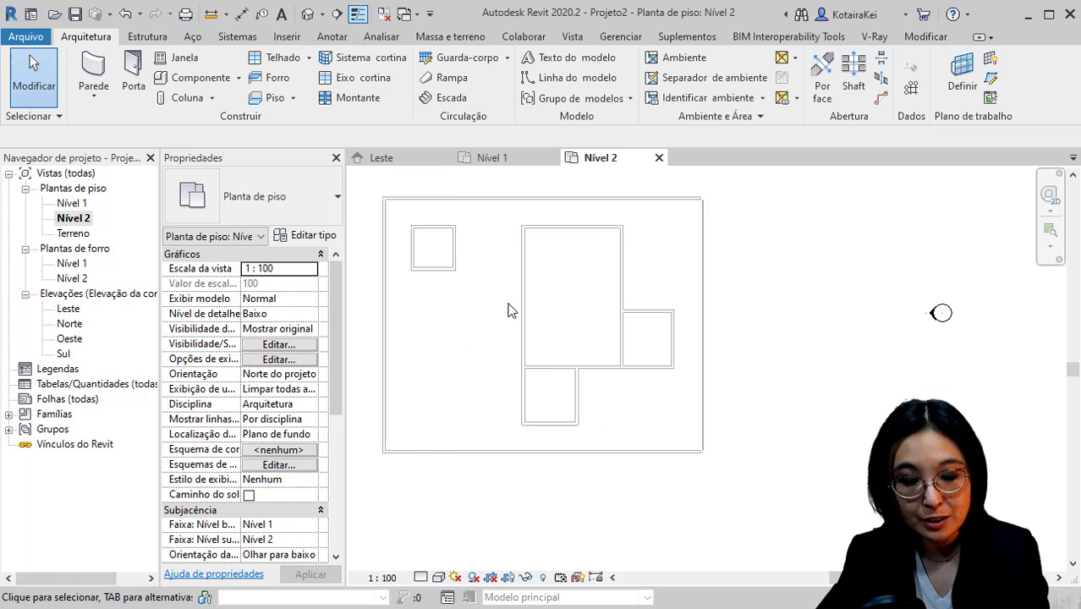
left_click(300, 58)
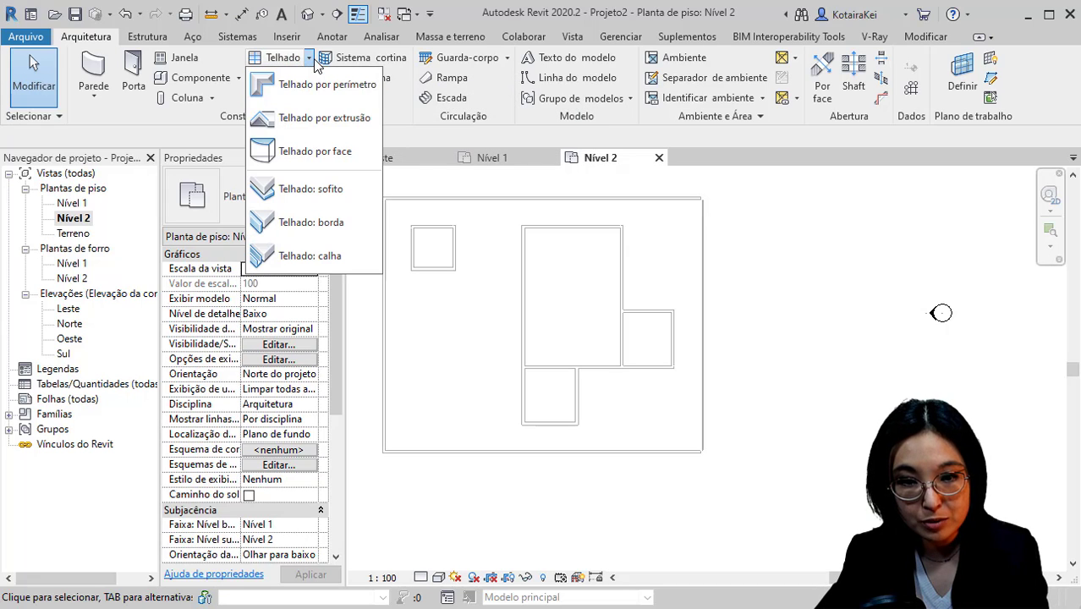
left_click(317, 84)
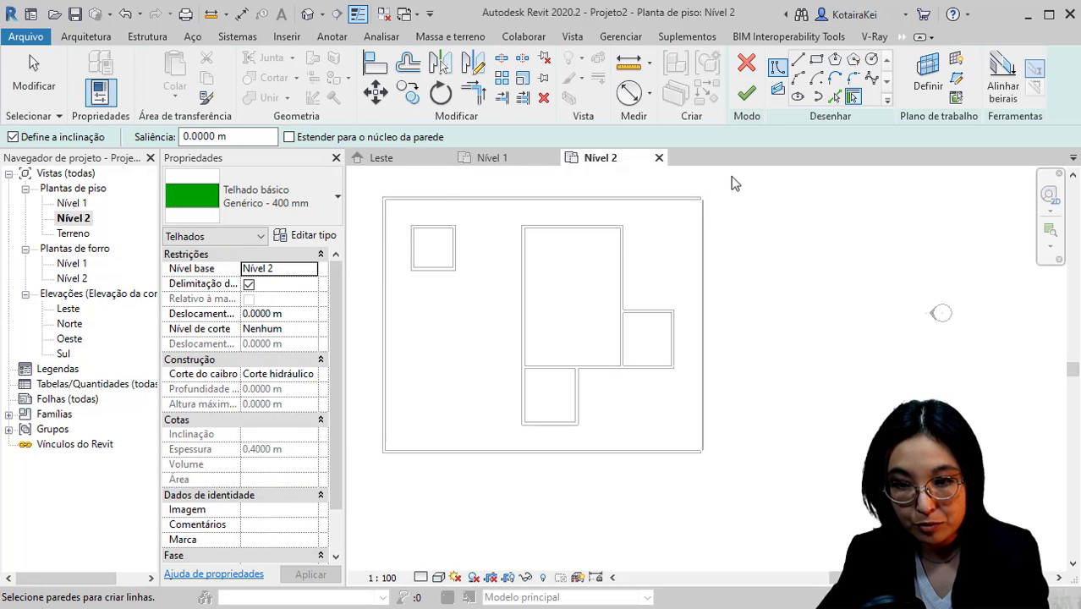
left_click(258, 196)
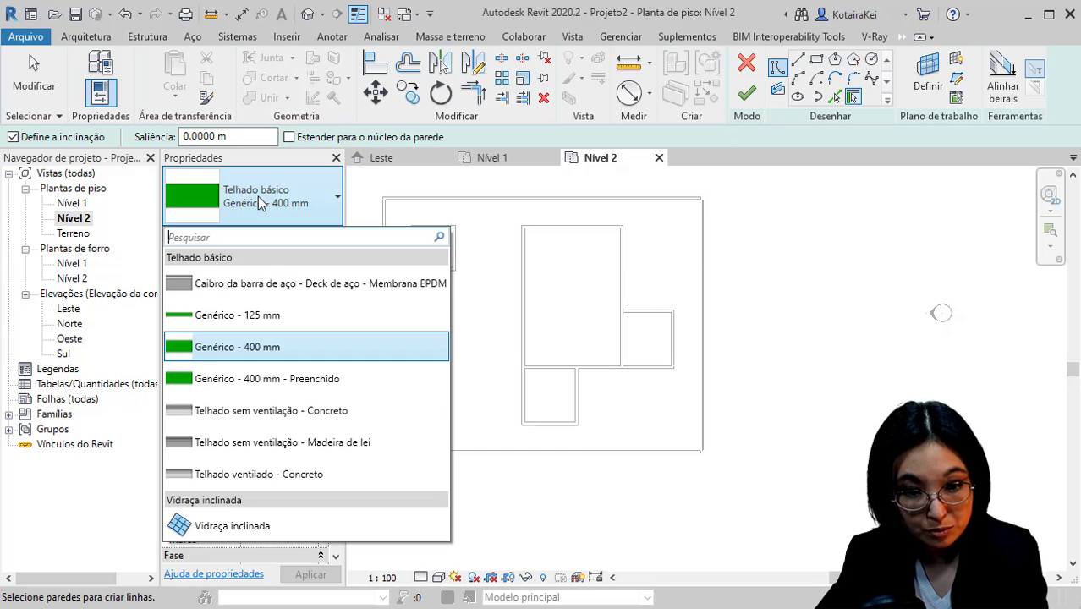
left_click(271, 313)
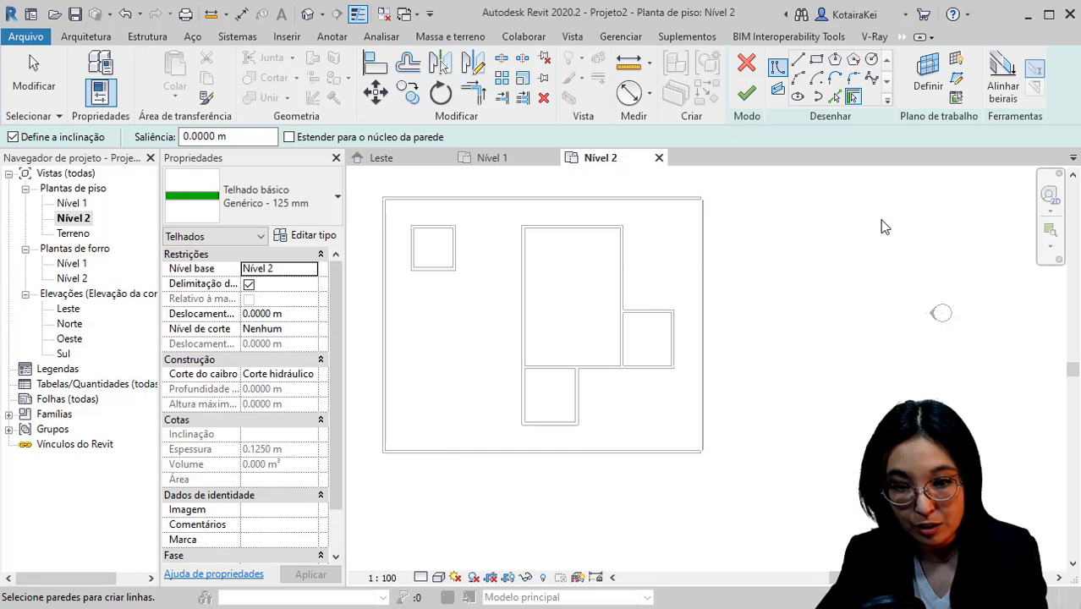
- Sketch a 2.8 m square roof boundary along the inner wall faces of the detached room
left_click(816, 61)
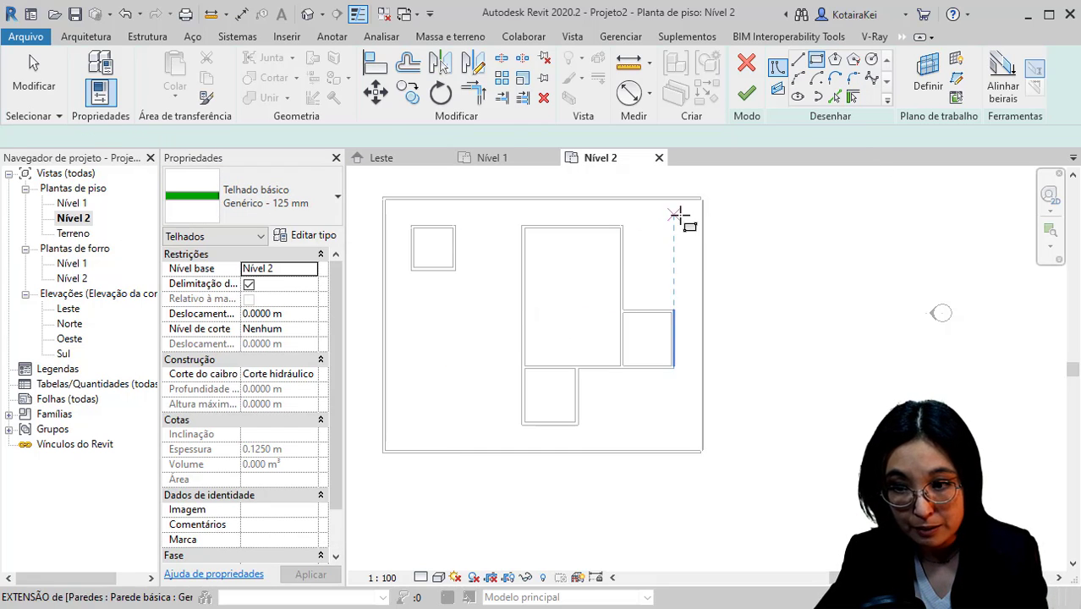
scroll(434, 197, "up", 2)
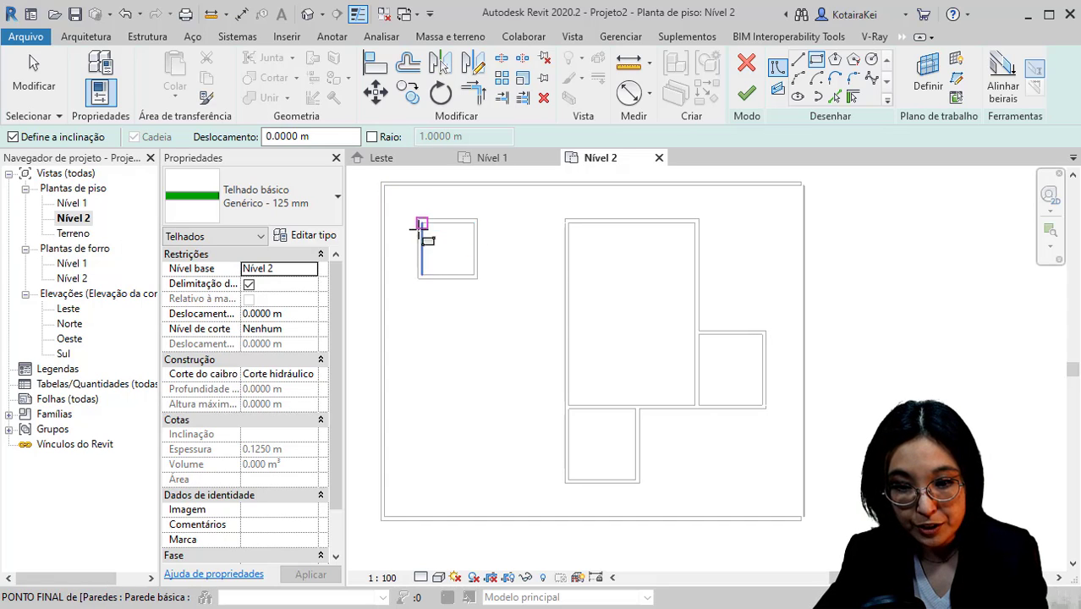
scroll(421, 224, "up", 3)
left_click(427, 211)
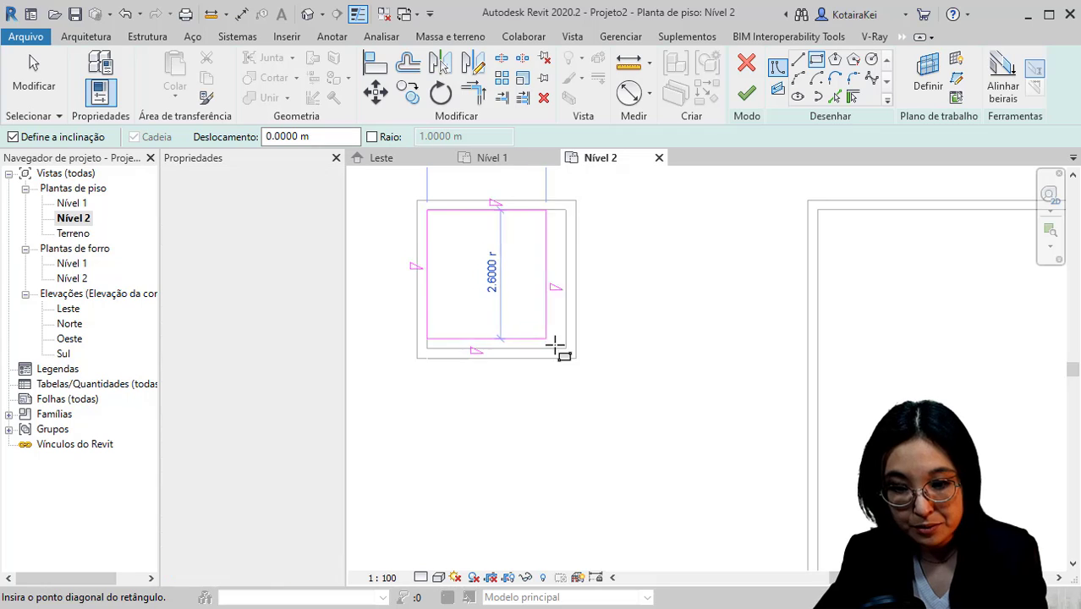
left_click(566, 348)
key("Escape")
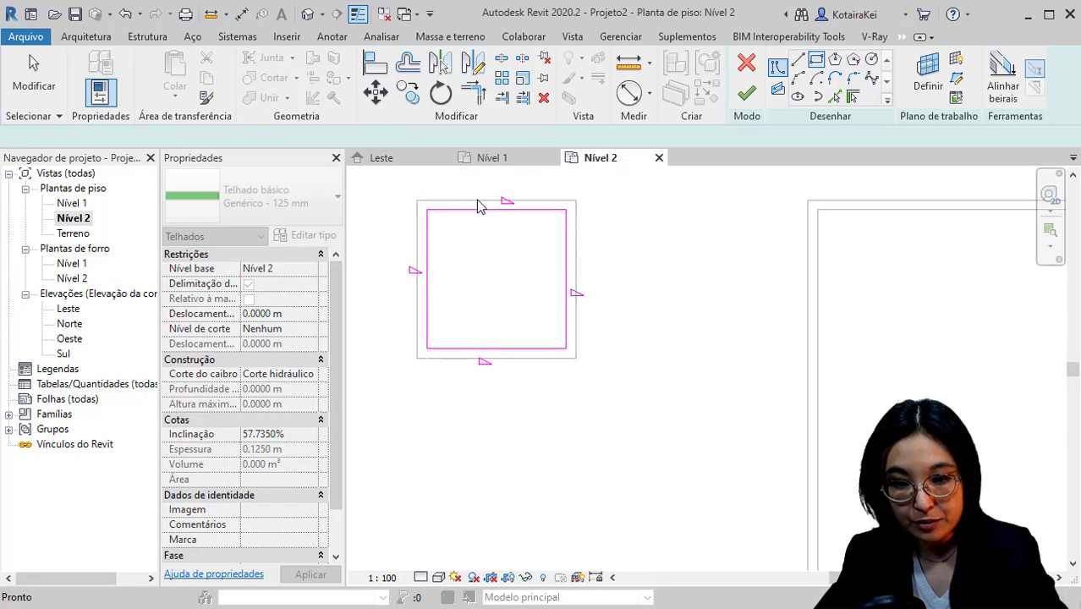
- Remove the slope definition from the north, west and south boundary lines and finish the detached room's roof
mouse_move(477, 207)
left_mouse_down()
mouse_move(405, 386)
mouse_move(405, 430)
left_mouse_up()
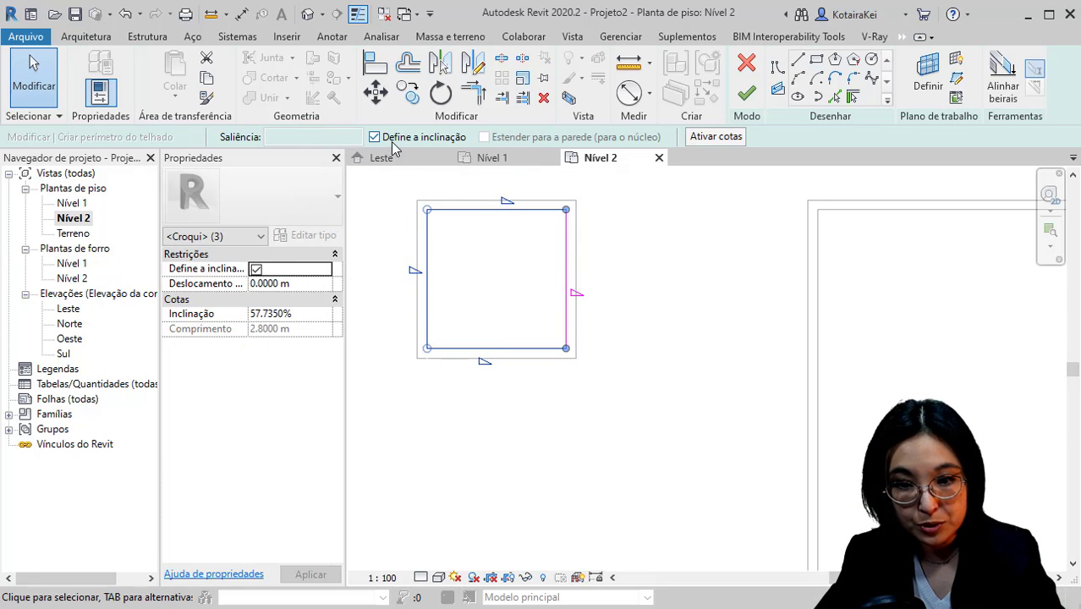
left_click(393, 141)
left_click(746, 93)
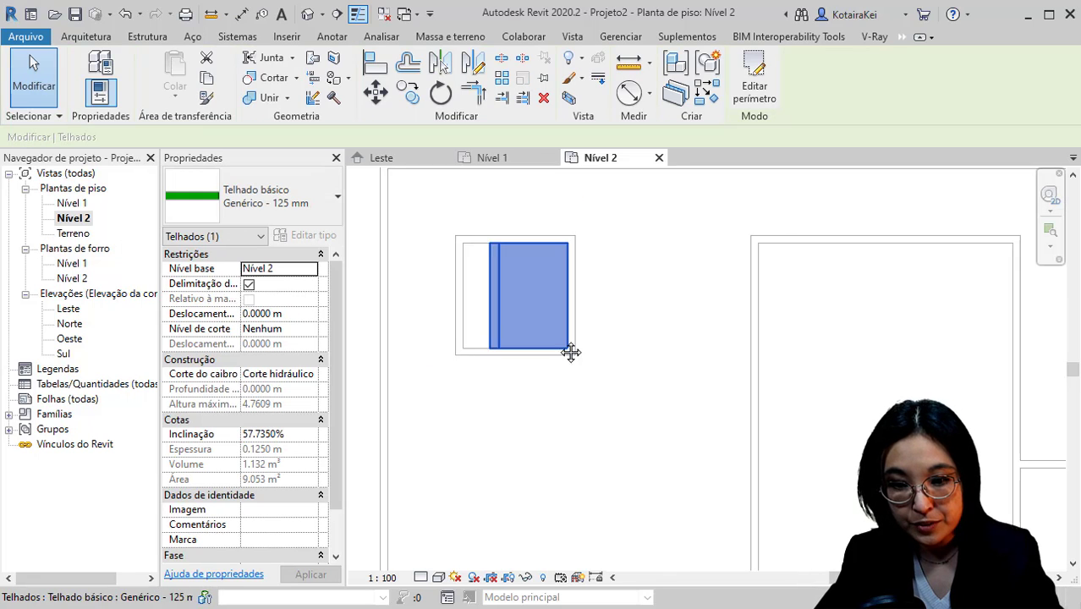
- Set the slope of the detached room's roof to 10% and deselect it
scroll(433, 278, "down", 3)
middle_click_drag(444, 284, 456, 309)
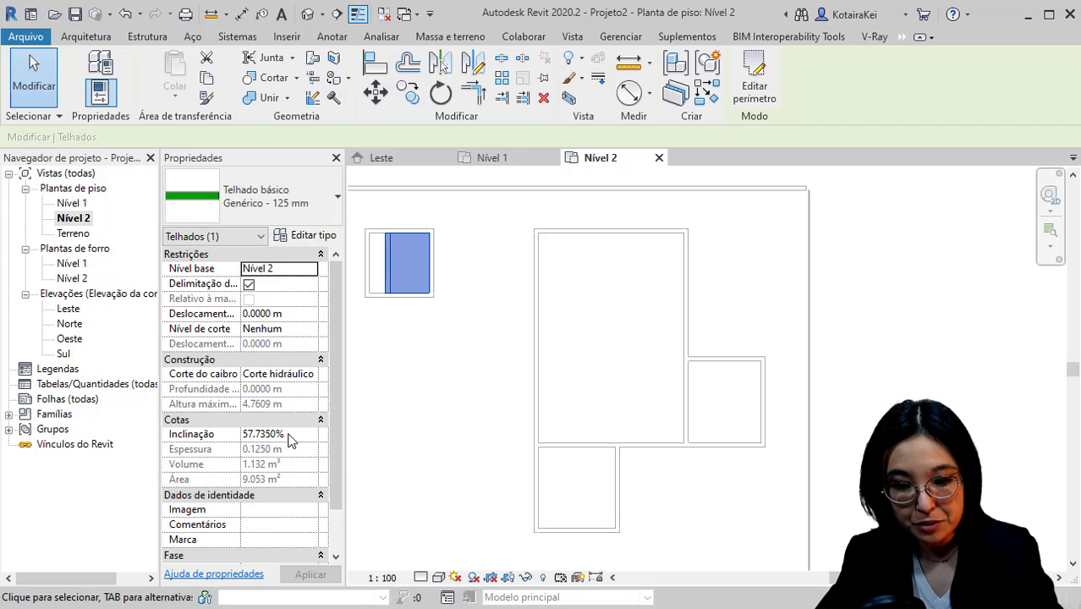
left_click(258, 436)
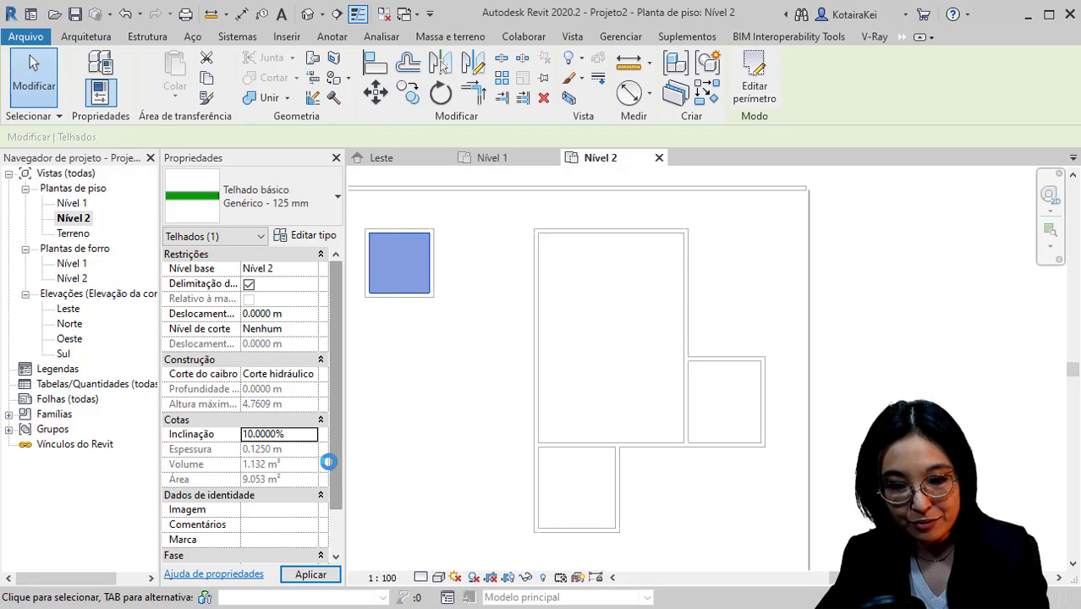
left_click(389, 223)
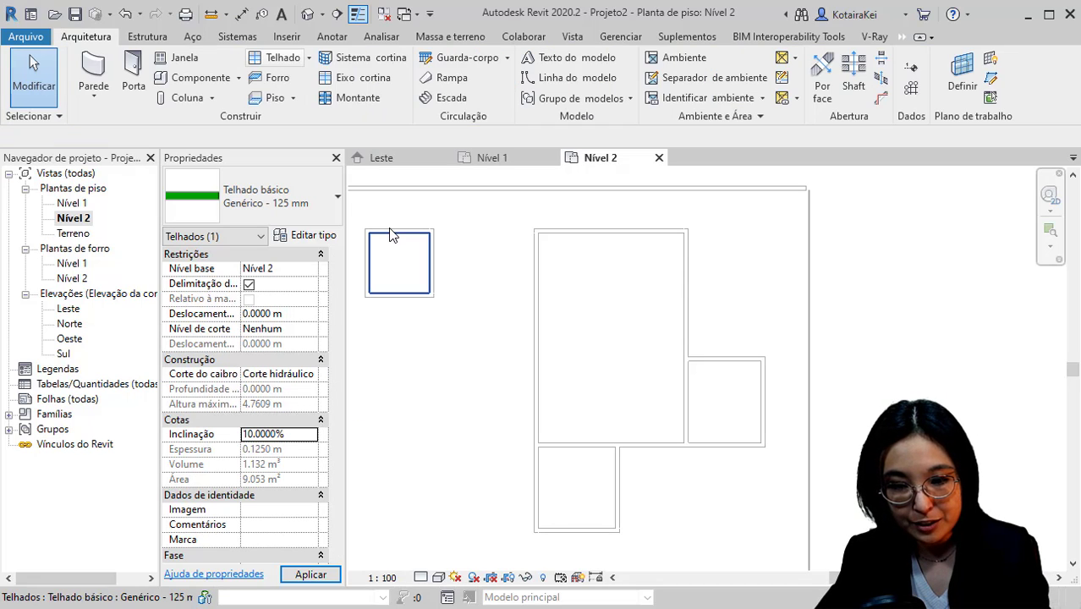
left_click(327, 315)
left_click(412, 432)
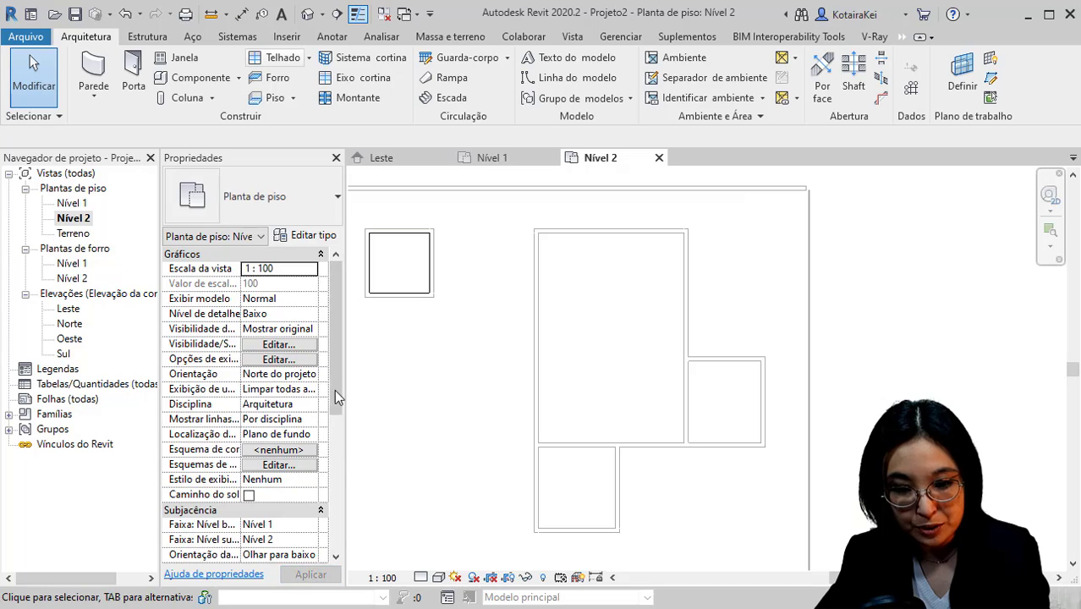
- Set the top of the Nível 2 view range to Ilimitada and switch the view's visual style to Sombreado
left_click_drag(334, 390, 329, 471)
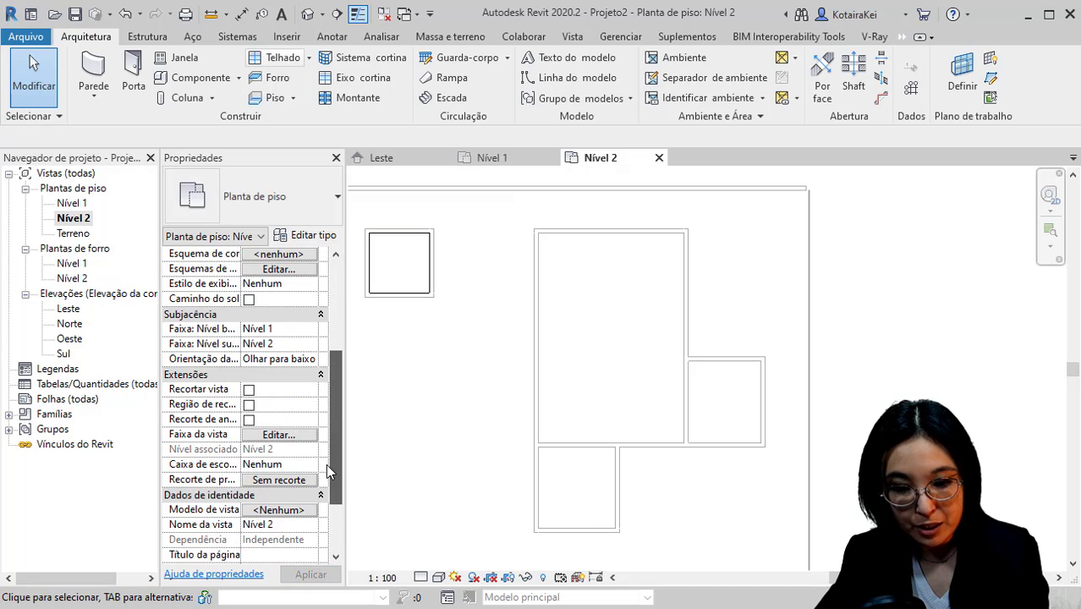
left_click(296, 435)
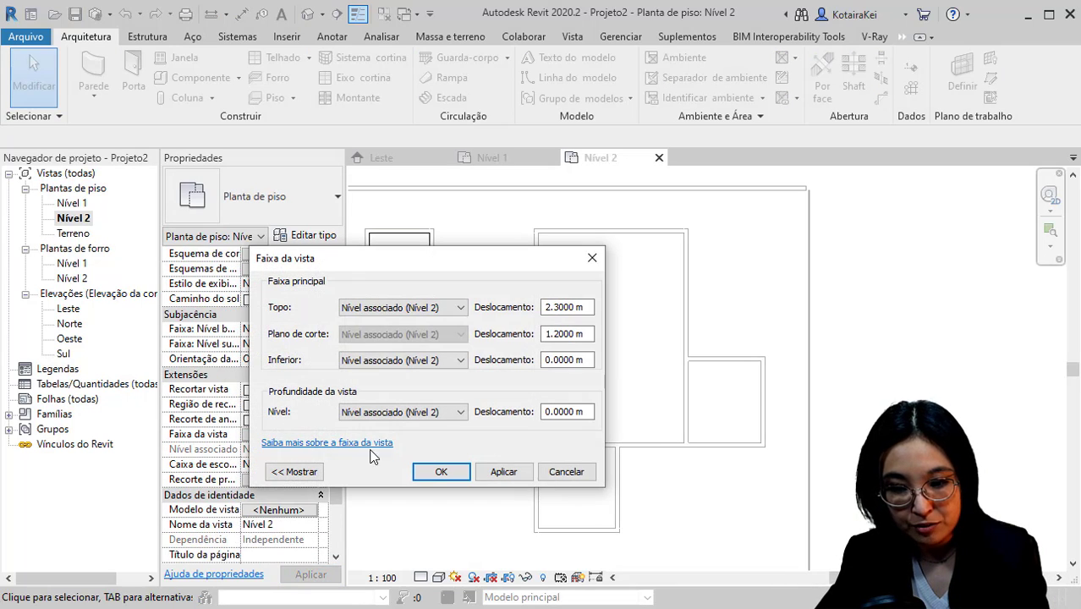
left_click(403, 307)
left_click(372, 345)
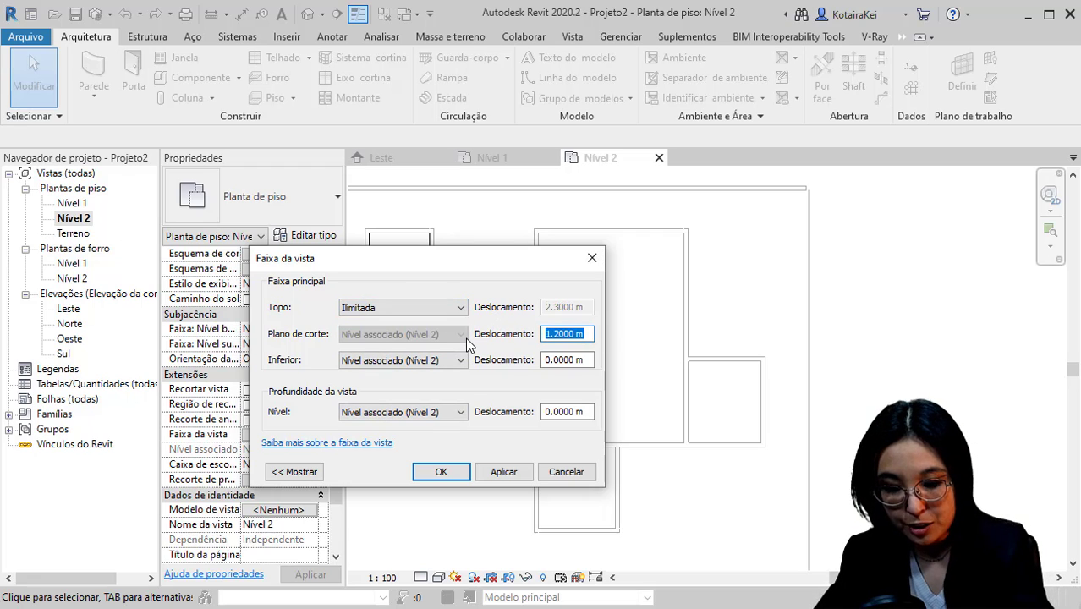
left_click(458, 477)
scroll(503, 430, "down", 3)
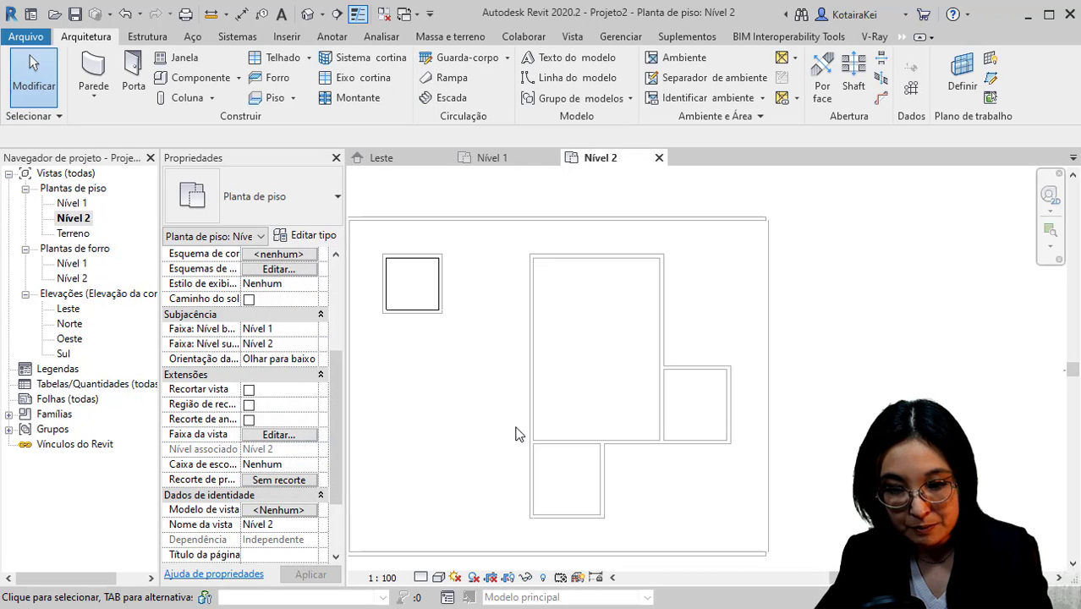
left_click(438, 577)
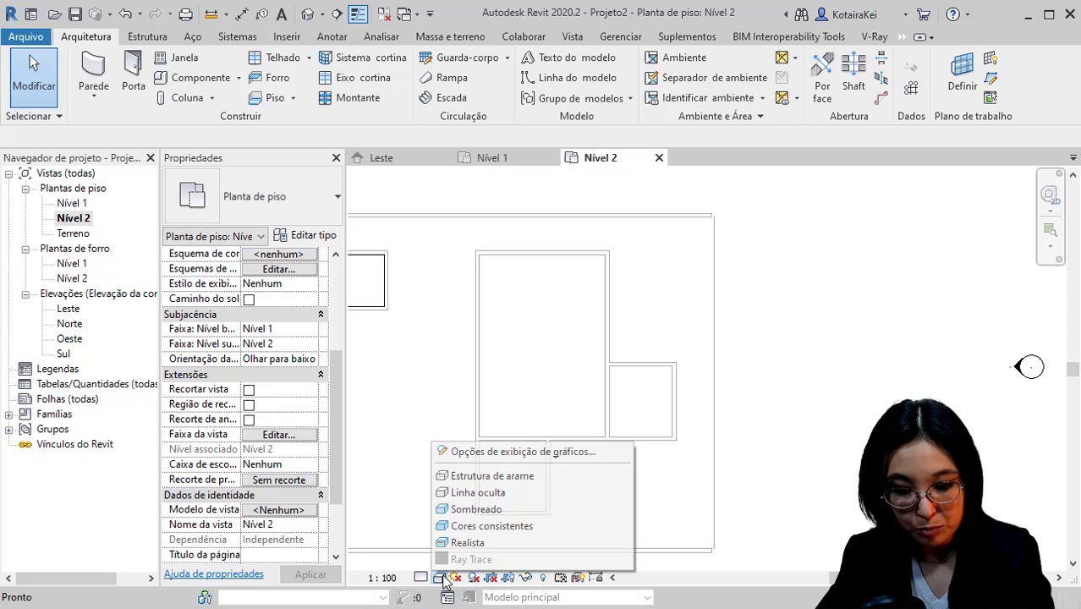
left_click(481, 510)
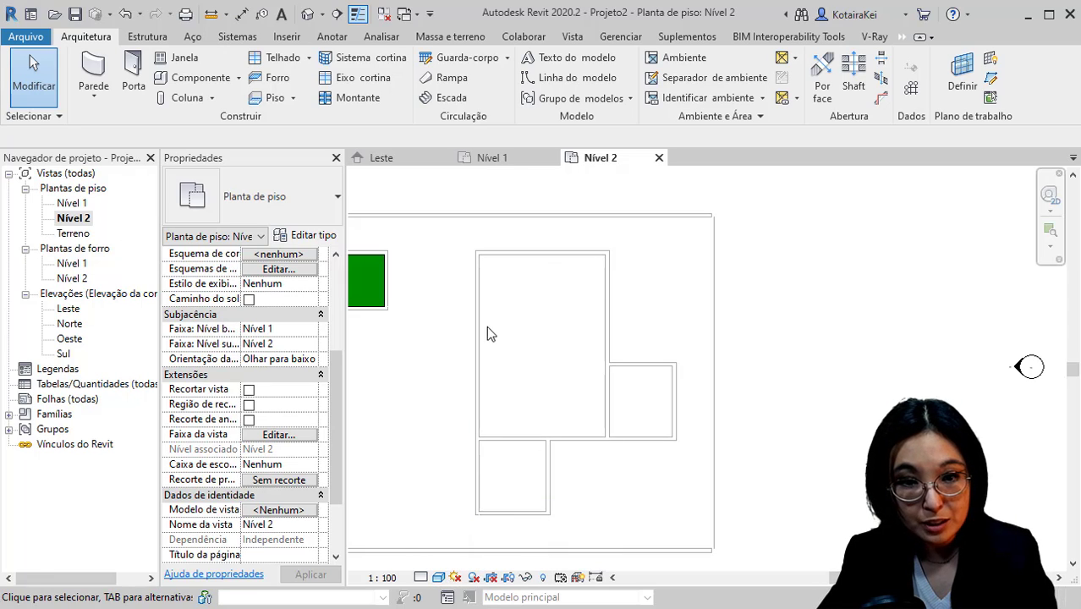
- Create a footprint roof over the large rectangle with a 1 m outward offset, sloping on all four sides at 30%
left_click(282, 56)
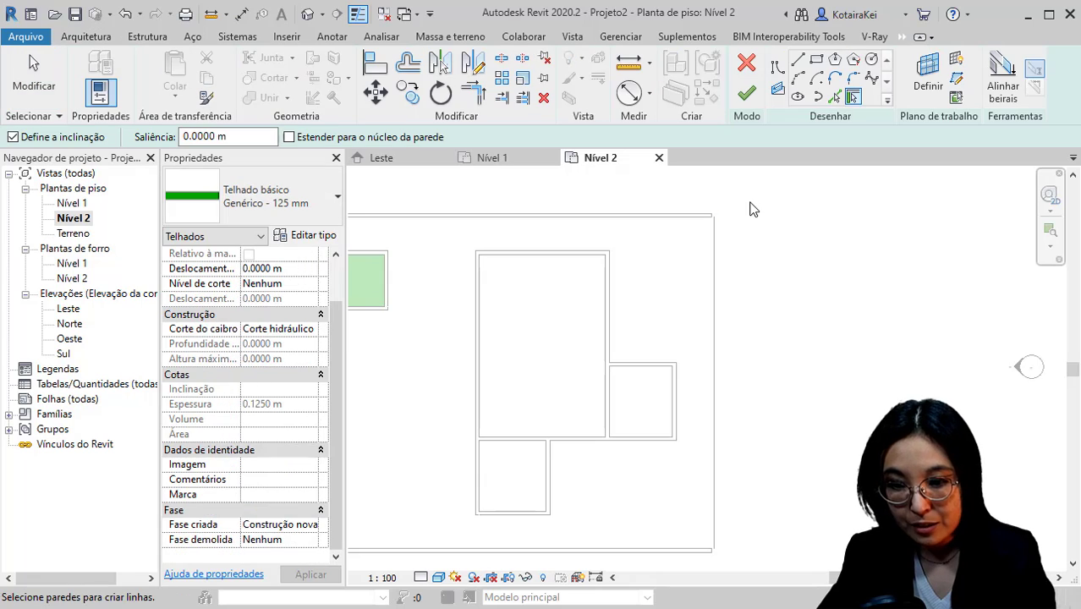
left_click(816, 60)
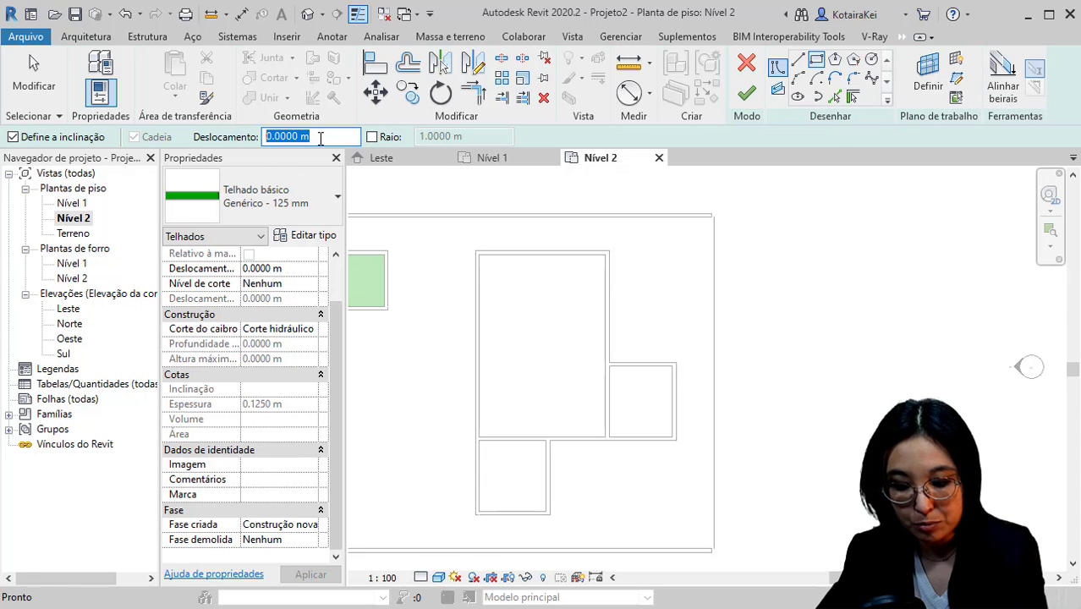
type("1")
key("Return")
left_click(607, 251)
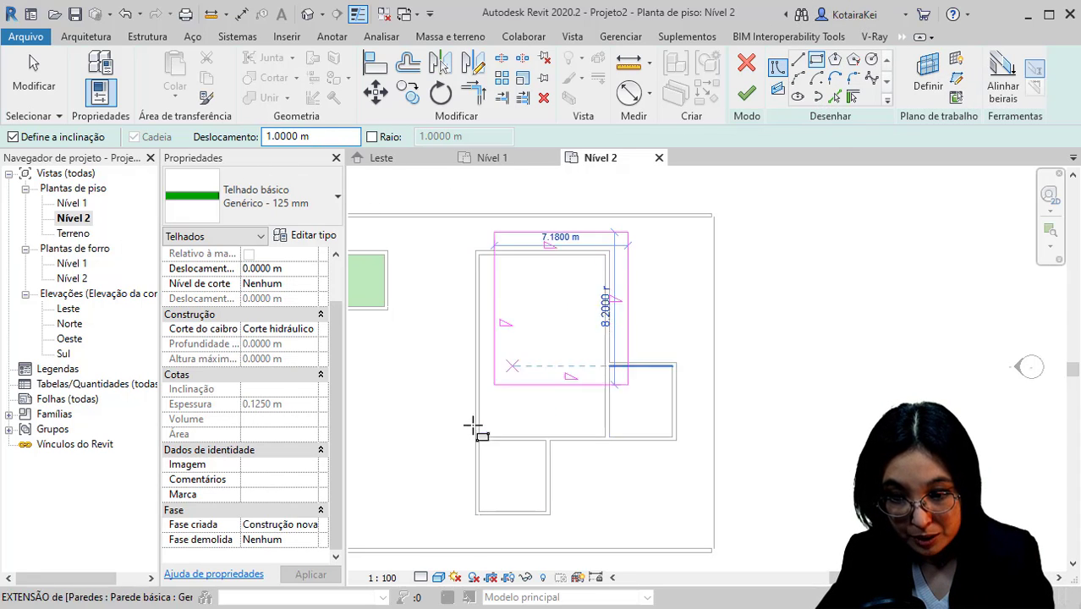
left_click(475, 440)
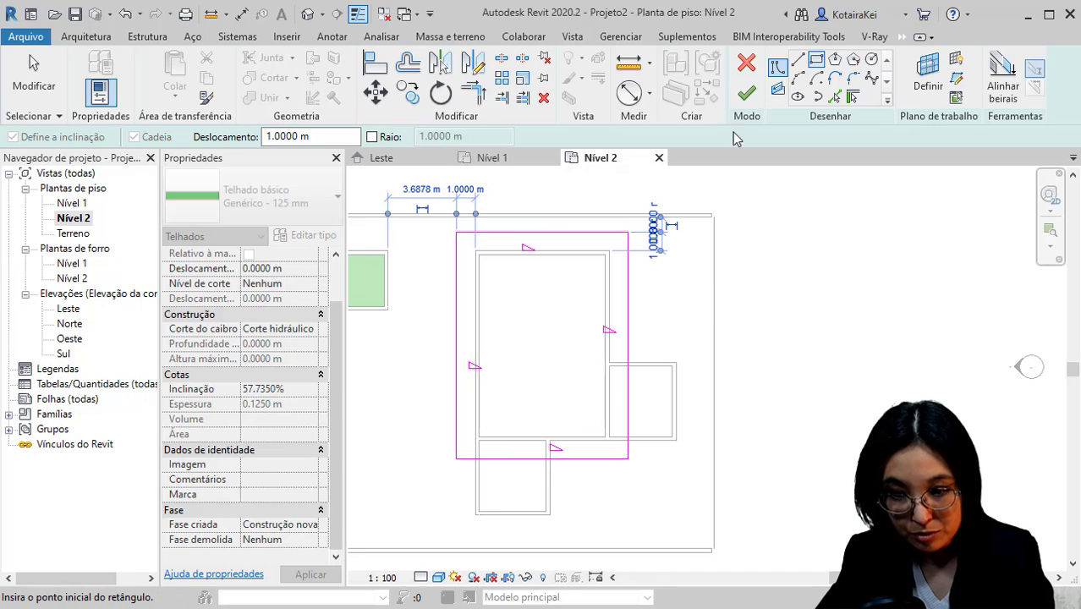
left_click(746, 93)
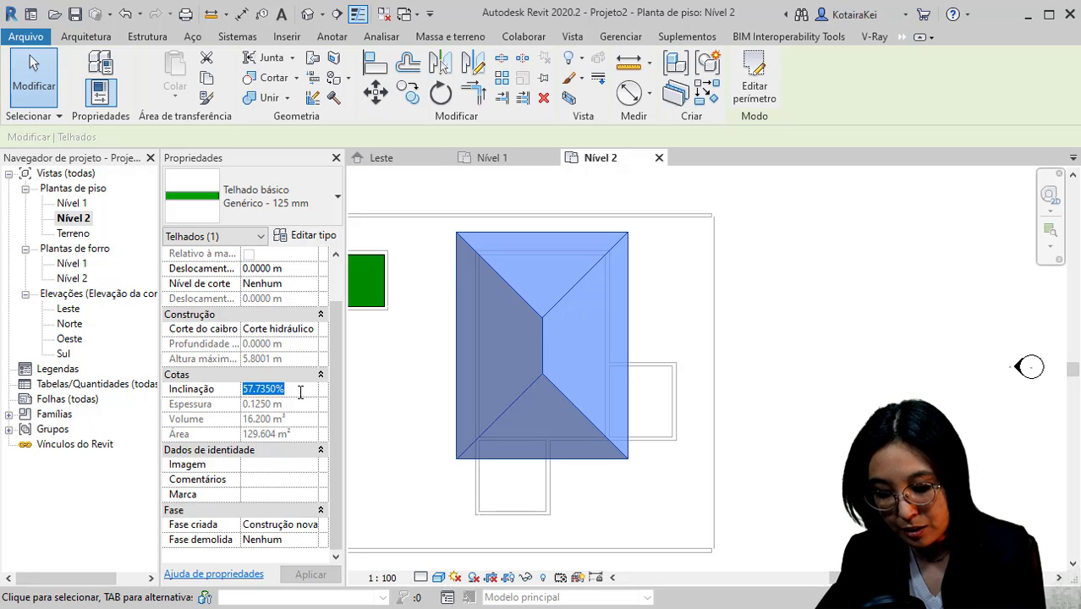
key("Return")
middle_click_drag(514, 411, 495, 356)
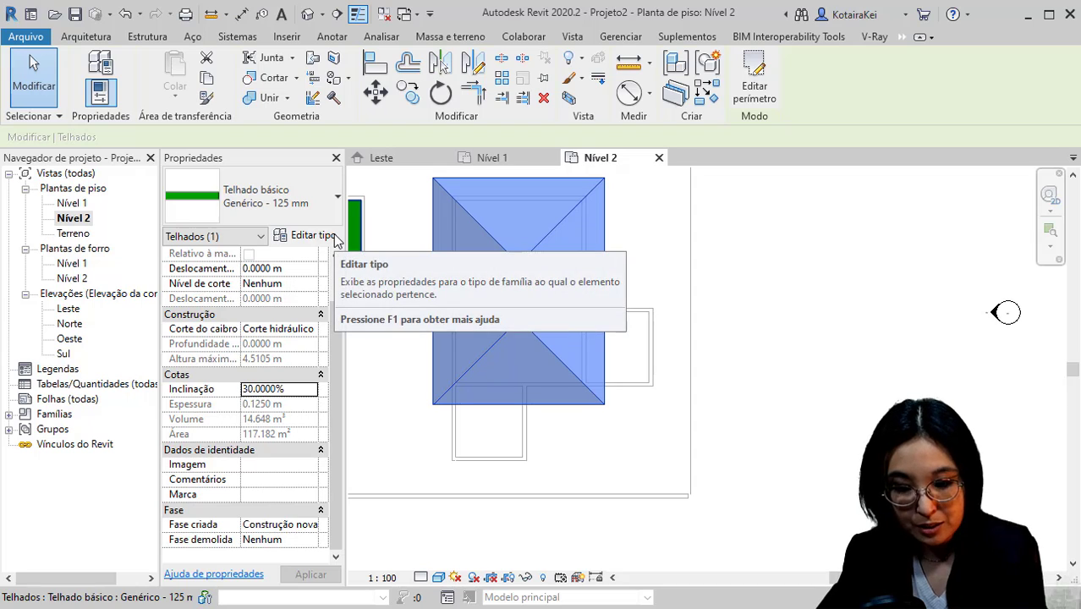
- Start a new footprint roof with zero offset and sketch its rectangular boundary inside the walls of the south room
key("Return")
left_click(816, 59)
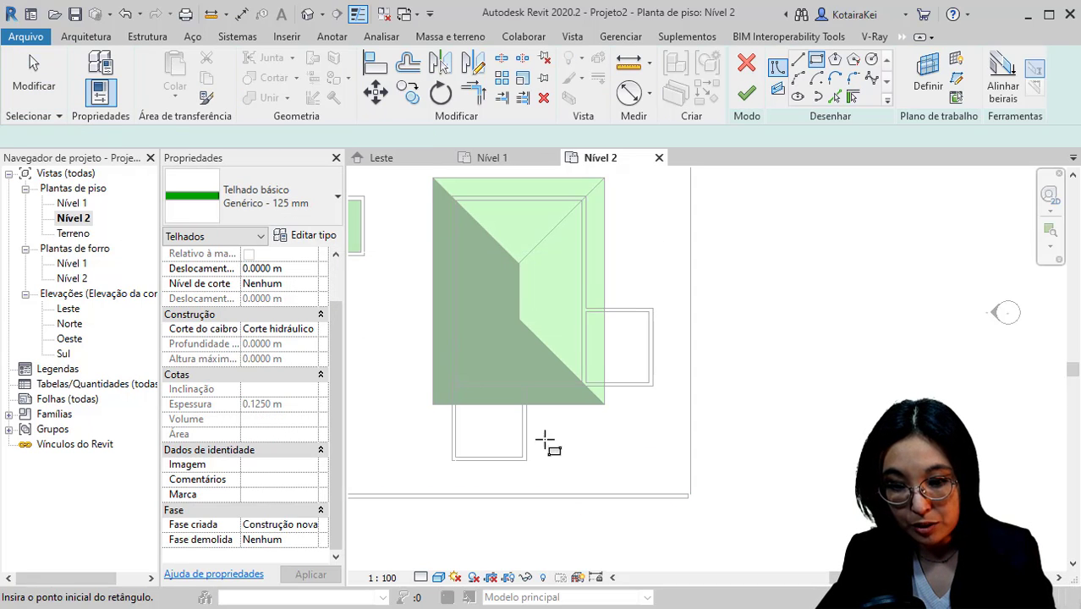
scroll(550, 441, "up", 2)
left_click(510, 461)
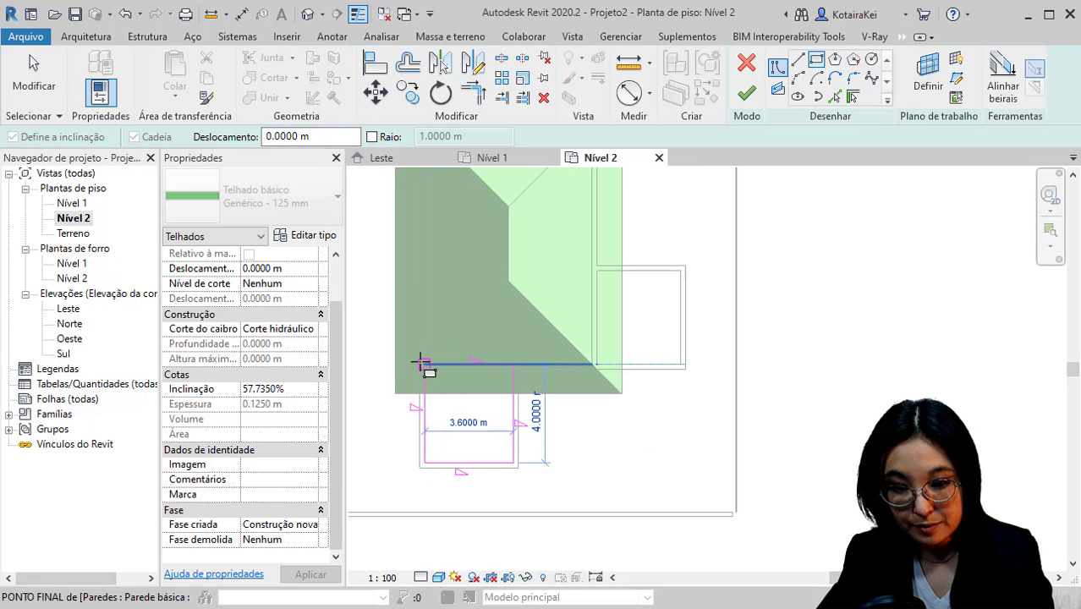
left_click(422, 362)
left_click(422, 364)
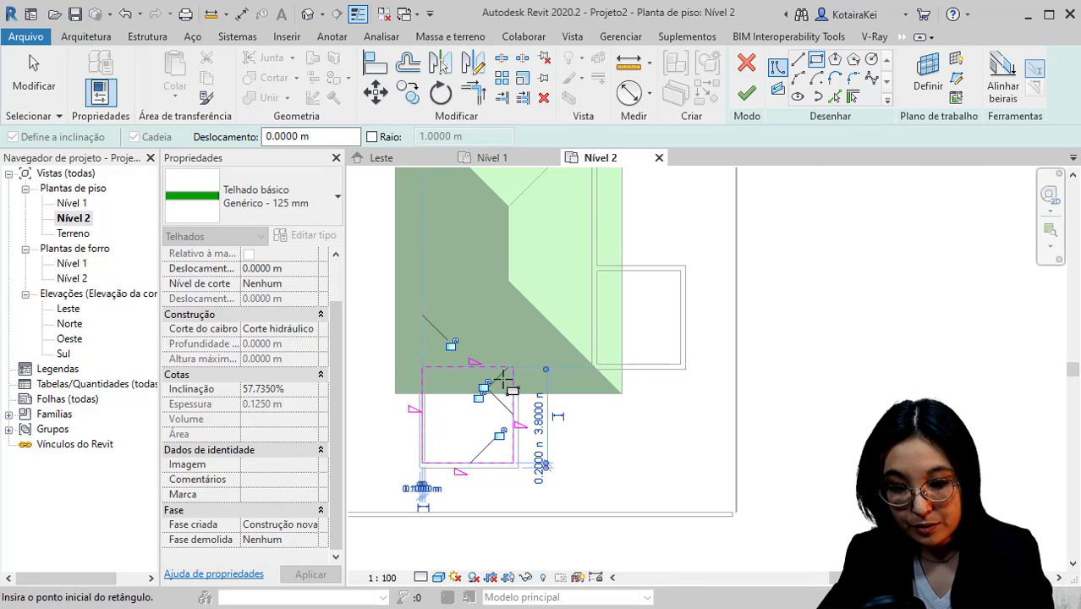
- Sketch a second rectangular roof boundary, 3.4 m by 3.8 m, along the inner wall faces of the east room
scroll(502, 379, "up", 2)
middle_click_drag(697, 400, 642, 405)
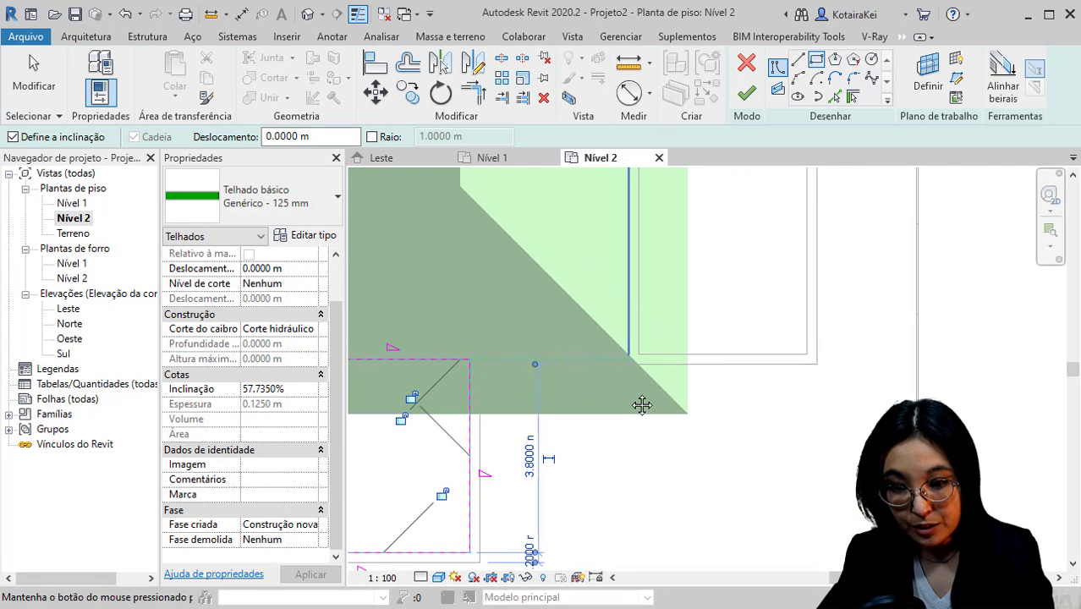
left_click(638, 356)
middle_click_drag(679, 318, 638, 392)
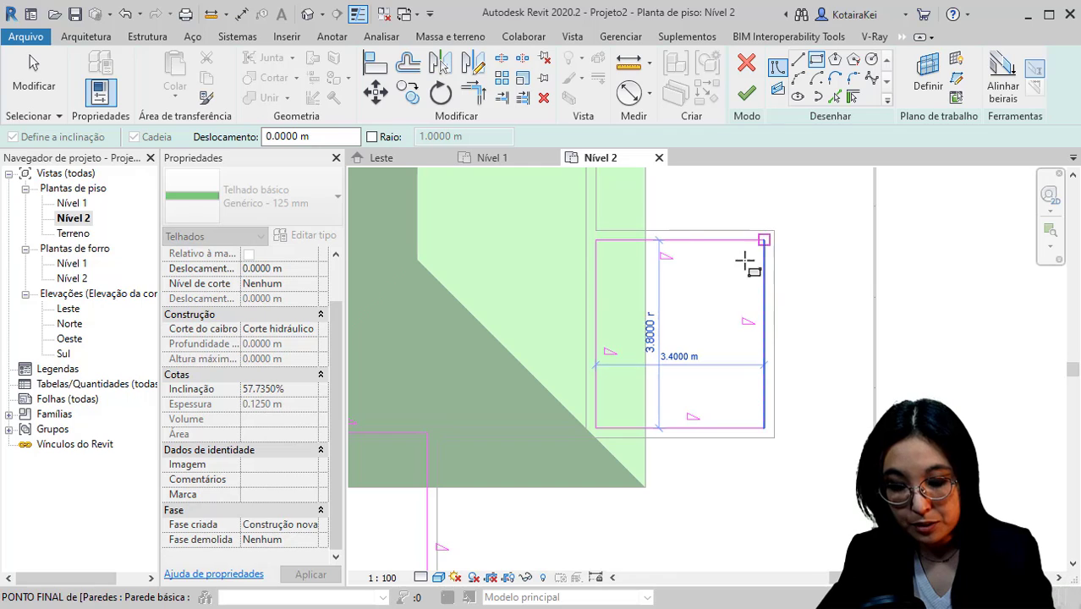
left_click(764, 241)
scroll(639, 350, "down", 2)
- Align the north boundary line of the south room's rectangle with the outer face of the main building's south wall
key("a")
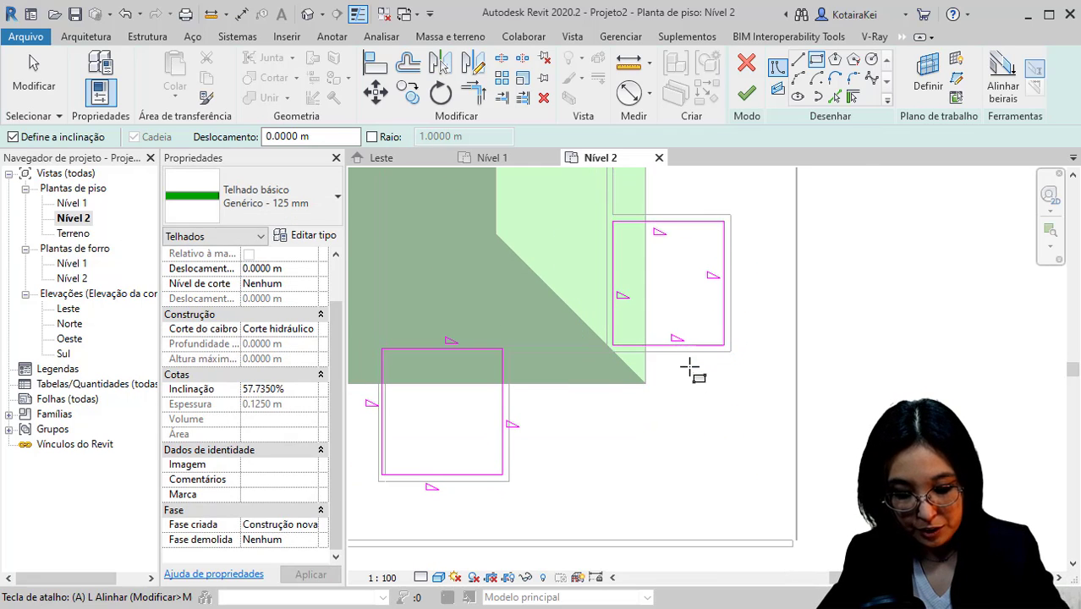
key("l")
left_click(706, 360)
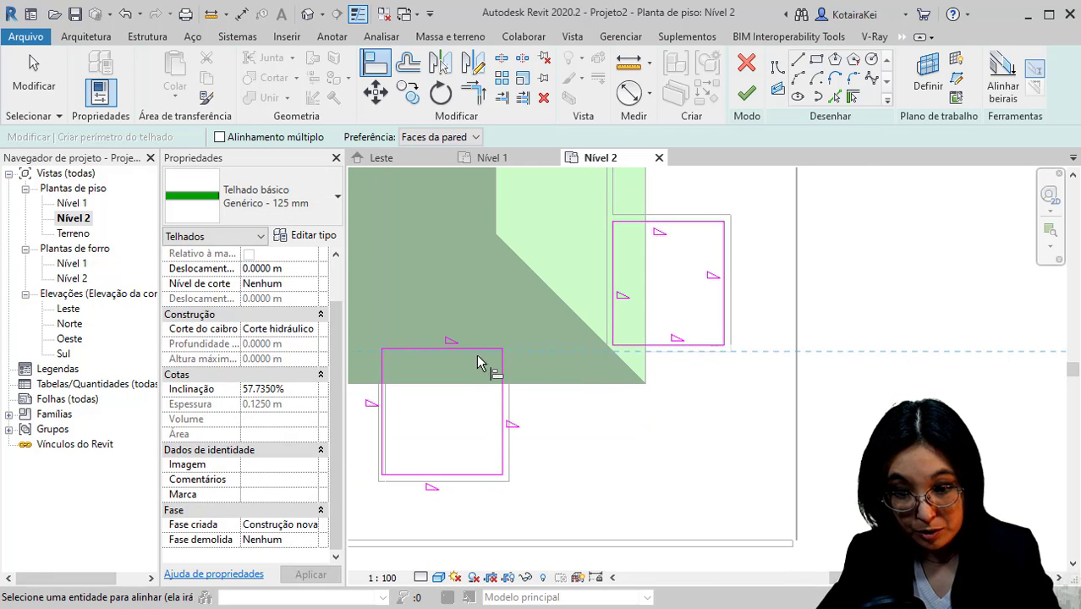
left_click(483, 362)
scroll(484, 373, "up", 2)
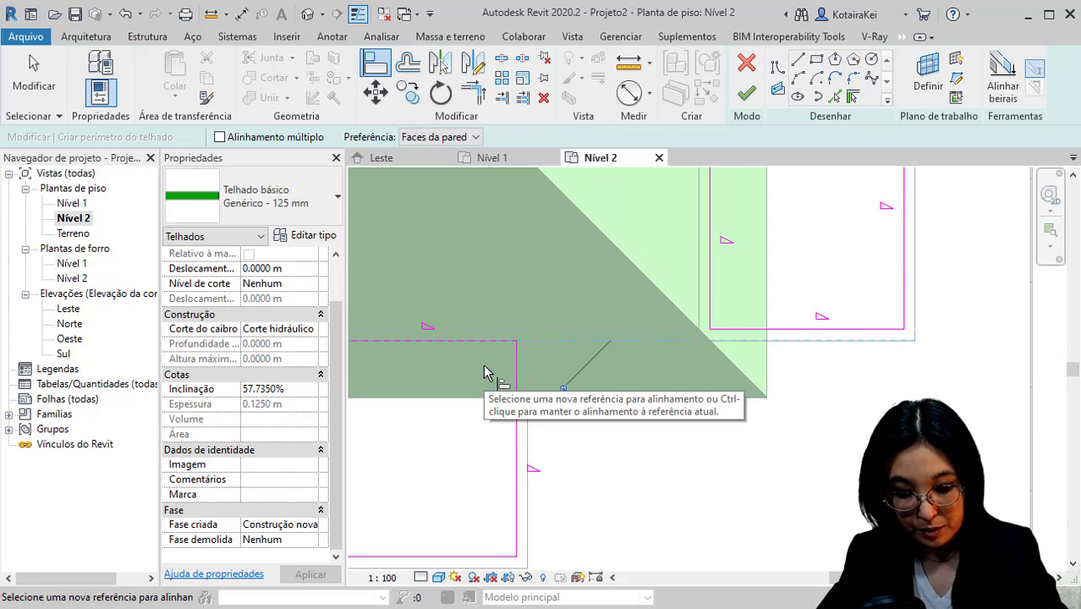
scroll(490, 383, "down", 2)
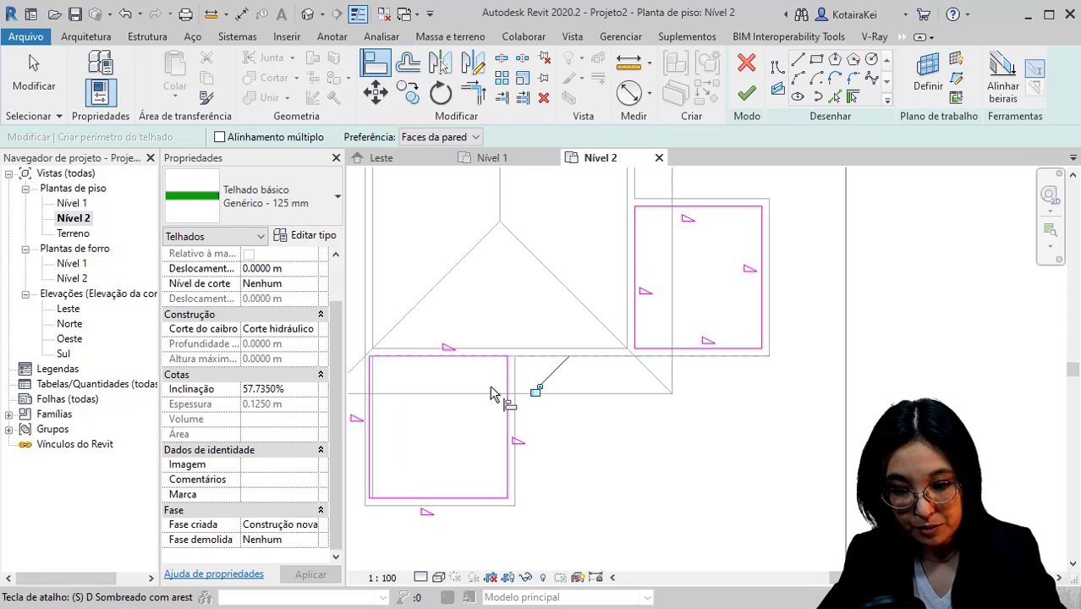
scroll(495, 395, "down", 2)
key("Escape")
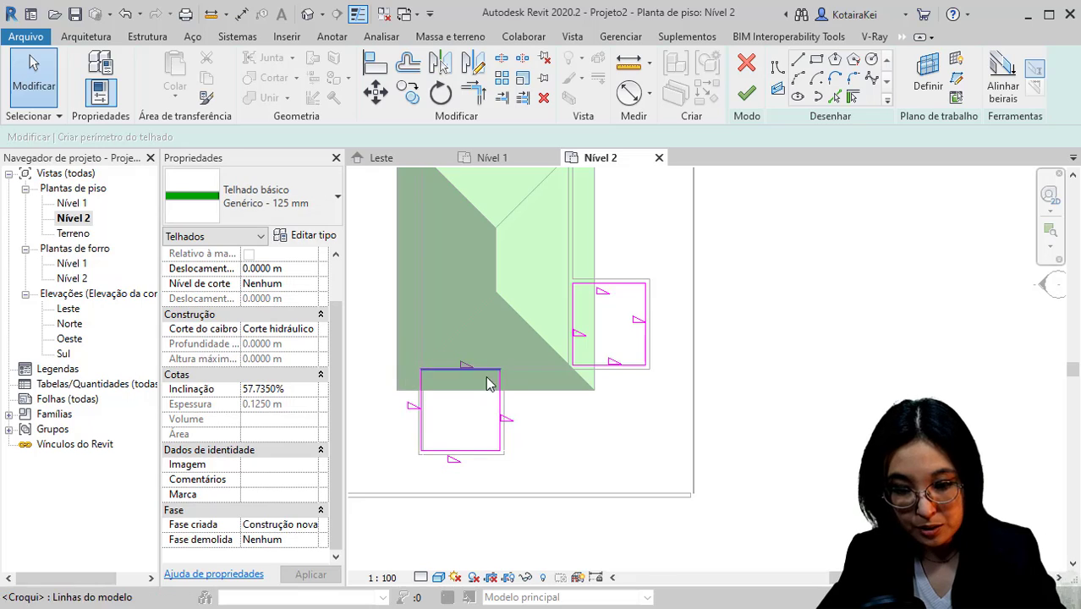
- Align the west boundary line of the south room's rectangle with the inner face of its west wall
scroll(441, 372, "up", 4)
key("a")
key("l")
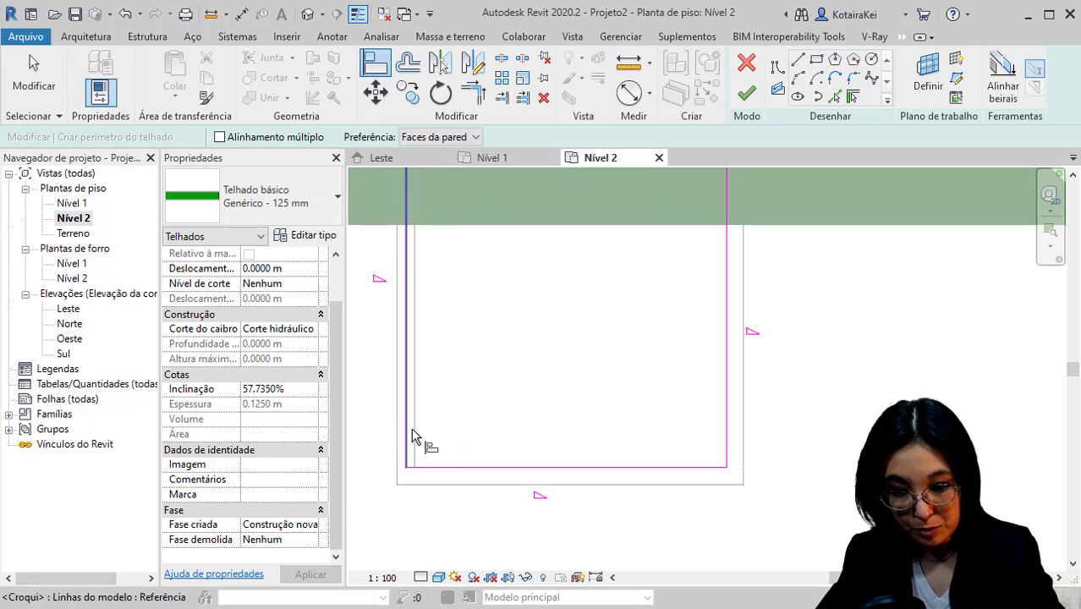
left_click(415, 430)
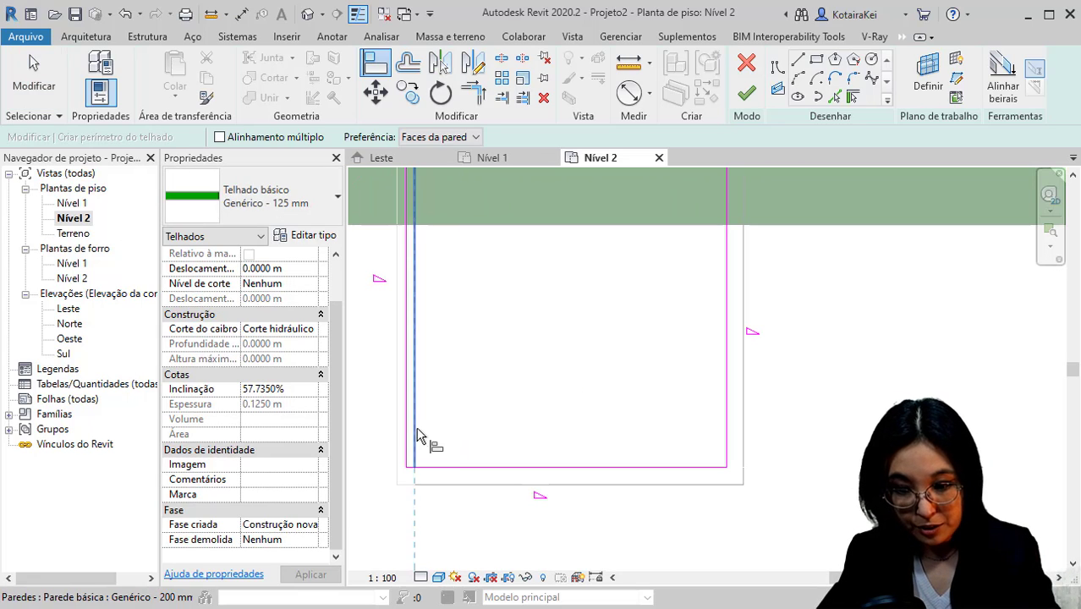
scroll(420, 440, "down", 3)
key("Escape")
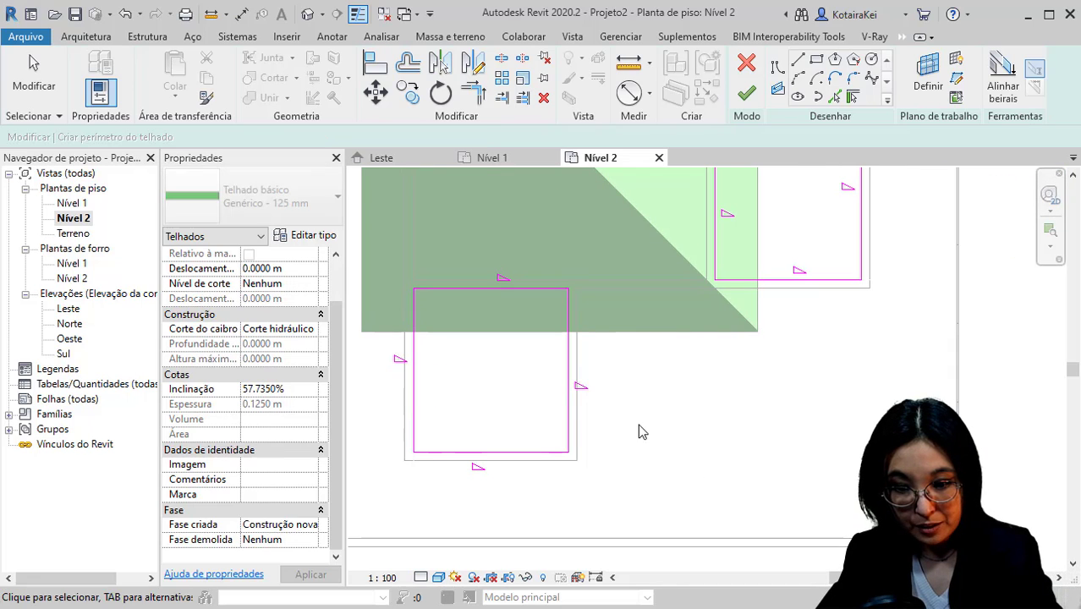
- Remove the slope definition from all boundary lines except the south room's south line and the east room's east line
left_click_drag(640, 432, 385, 280)
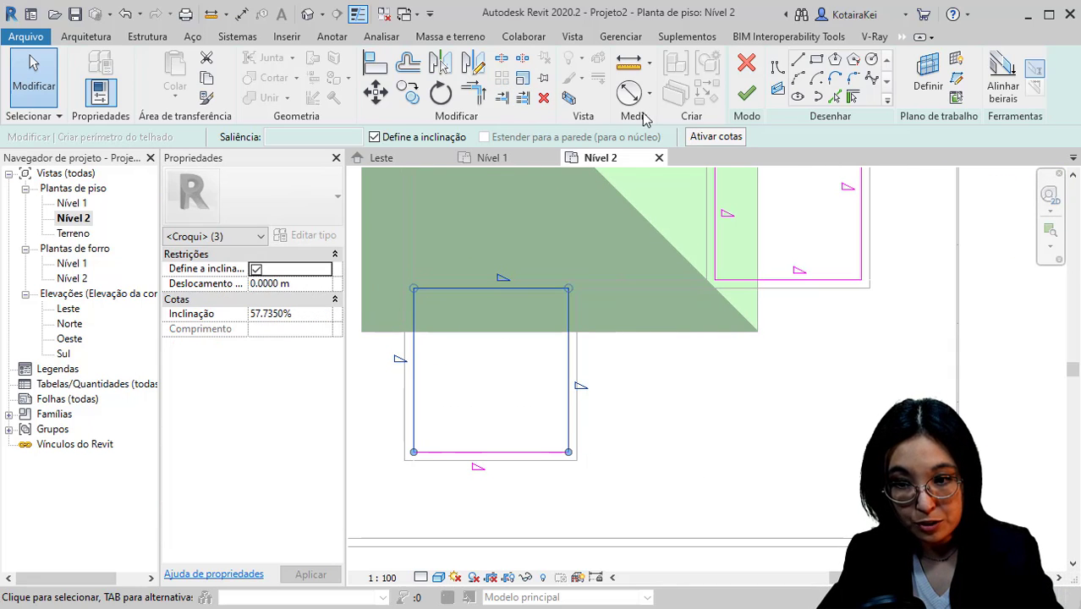
scroll(459, 450, "down", 2)
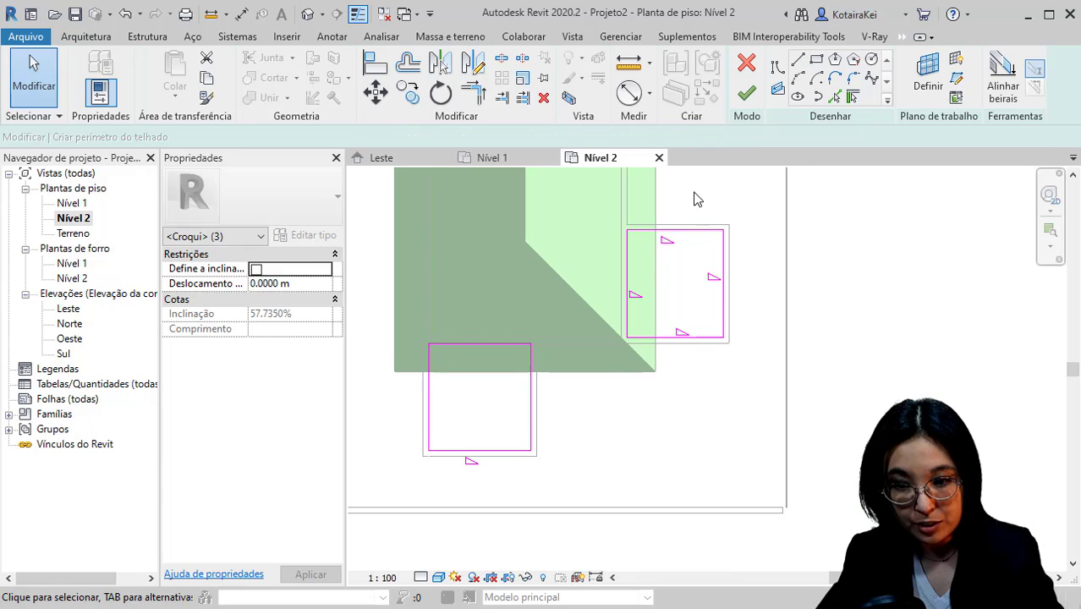
left_click_drag(693, 194, 584, 400)
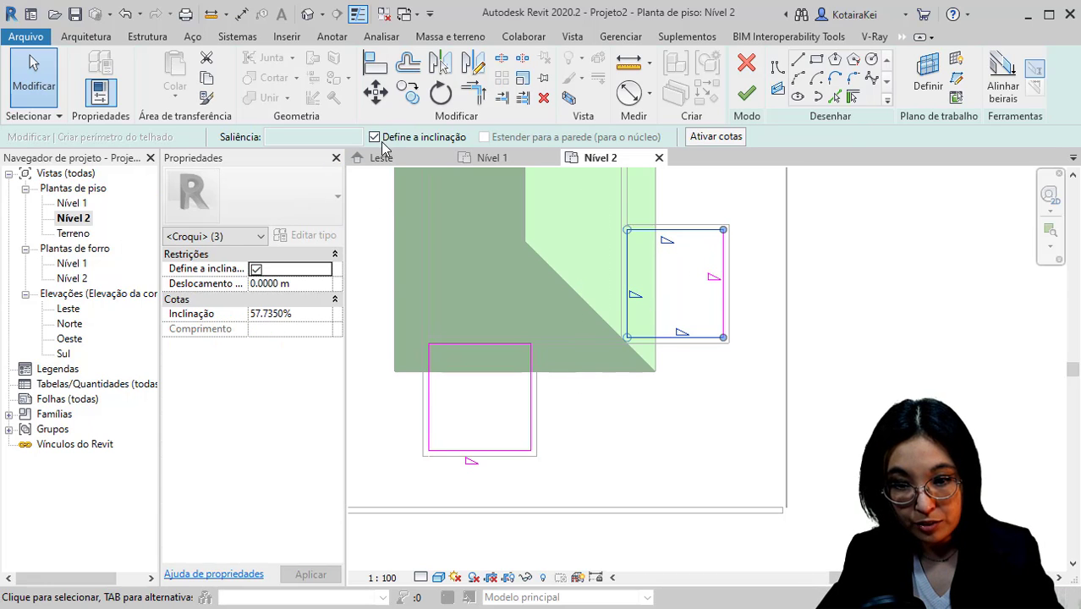
left_click(375, 137)
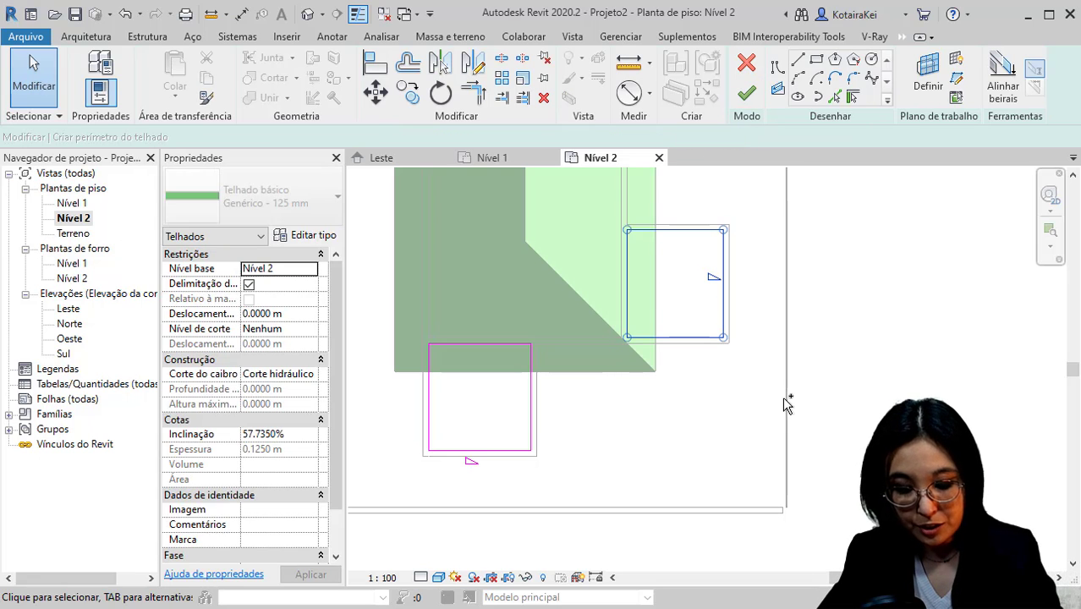
- Cut the east room's boundary out and finish the south room's roof, pasting the boundary aligned with the current view as a separate roof
left_click(746, 93)
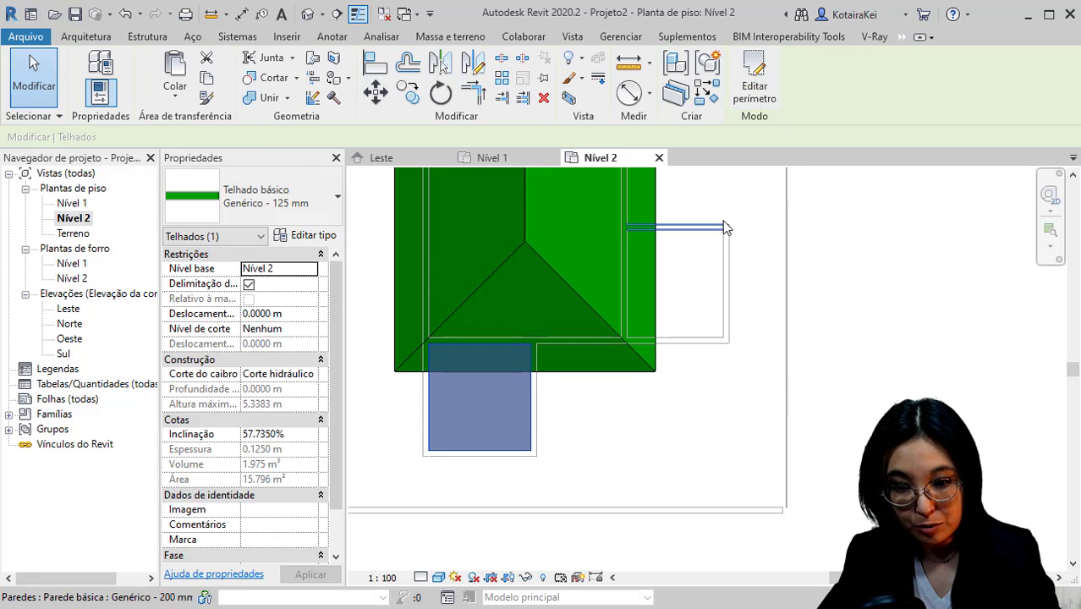
double_click(399, 212)
left_click(175, 95)
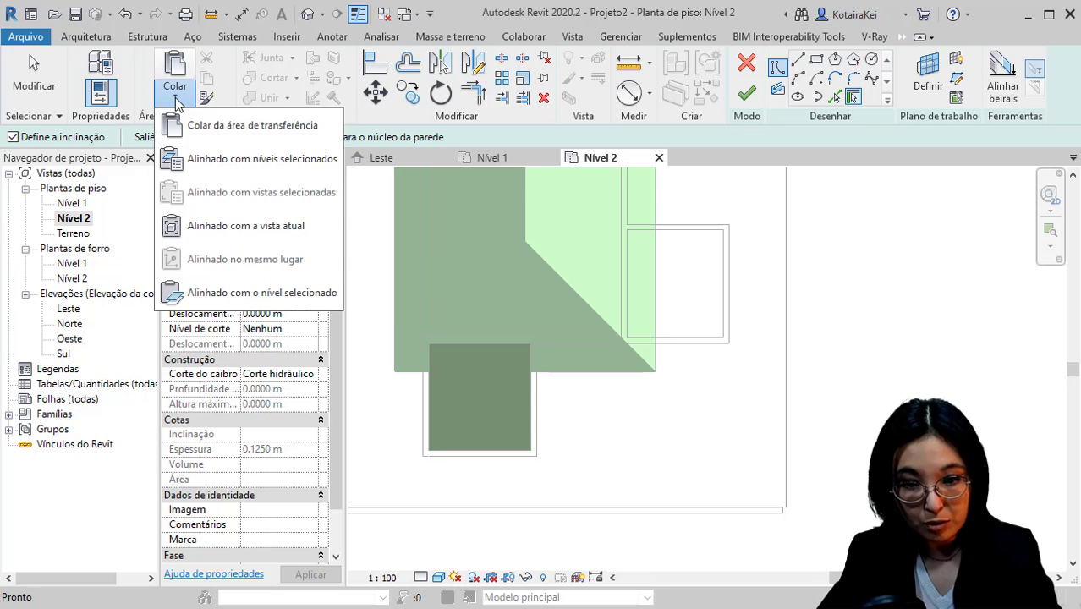
left_click(212, 227)
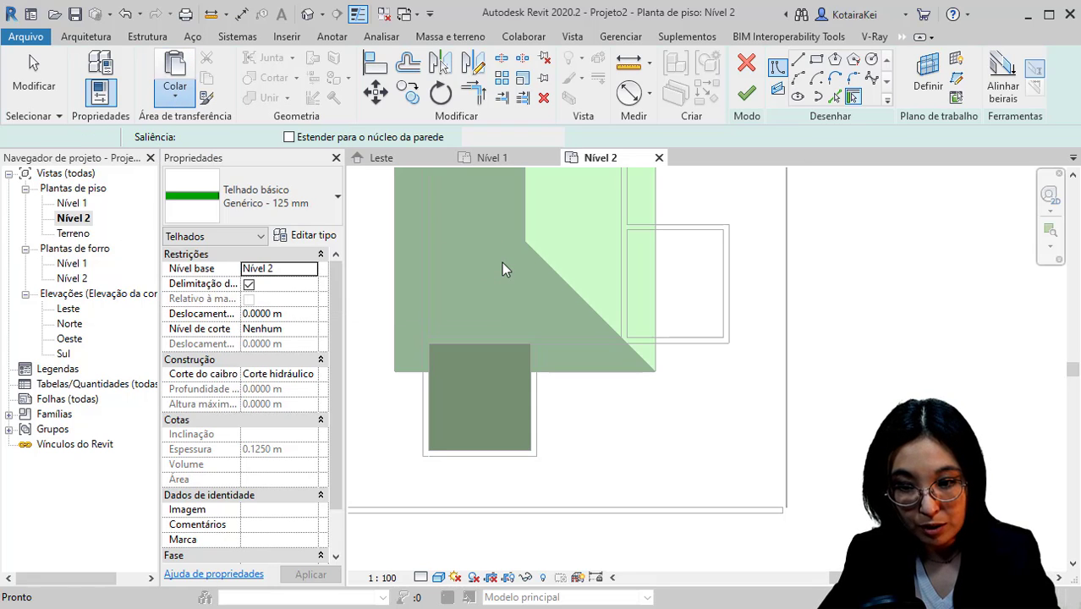
left_click(784, 288)
left_click(746, 95)
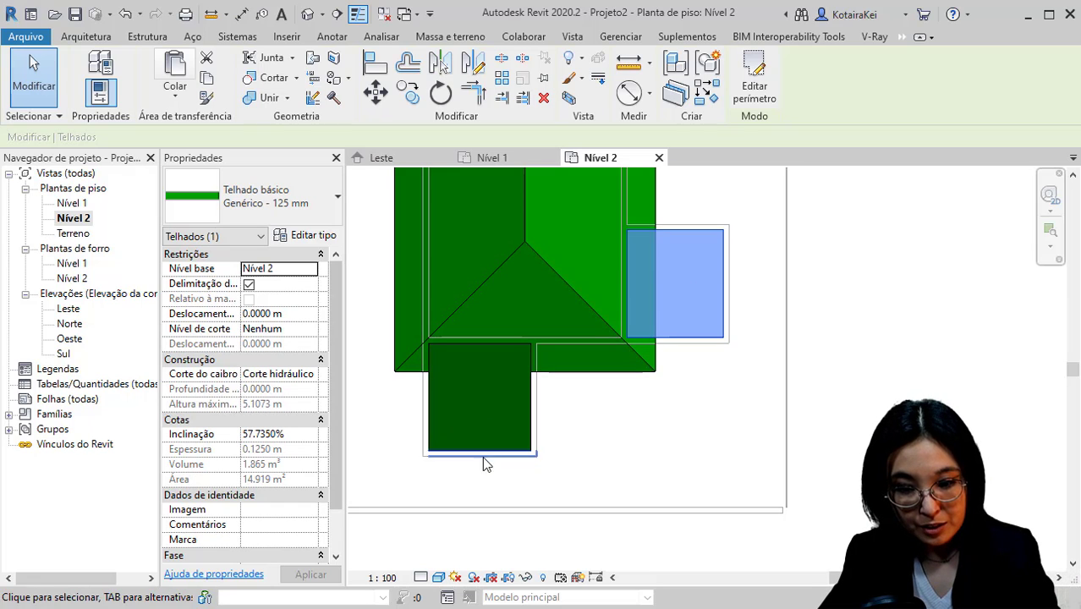
- Set the slope of both the south and east room roofs to 10%
left_click(359, 461, "ctrl")
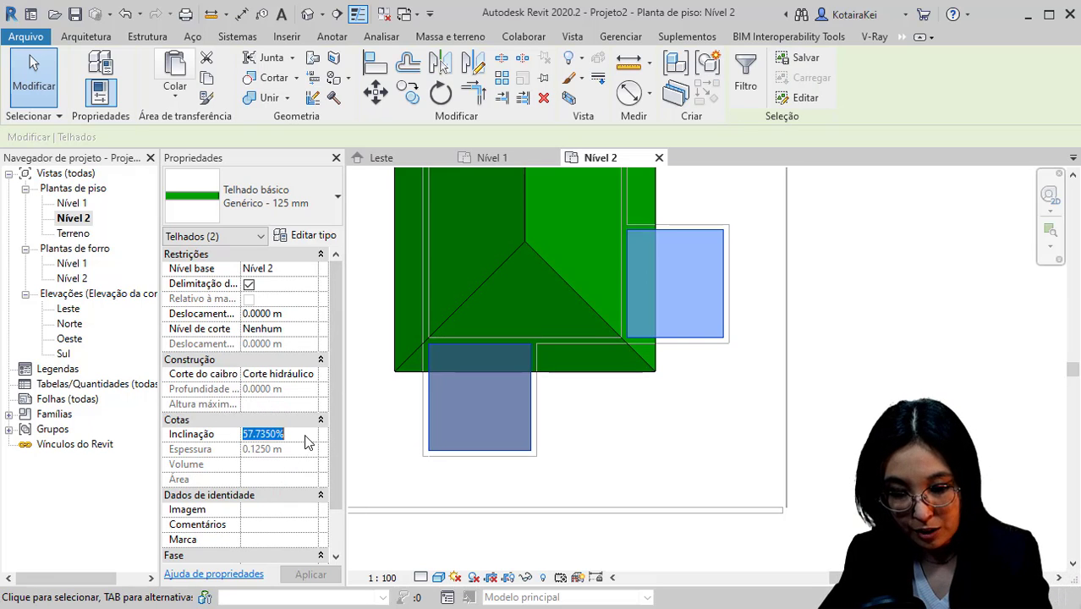
left_click(306, 440)
type("10")
key("Return")
scroll(668, 401, "down", 4)
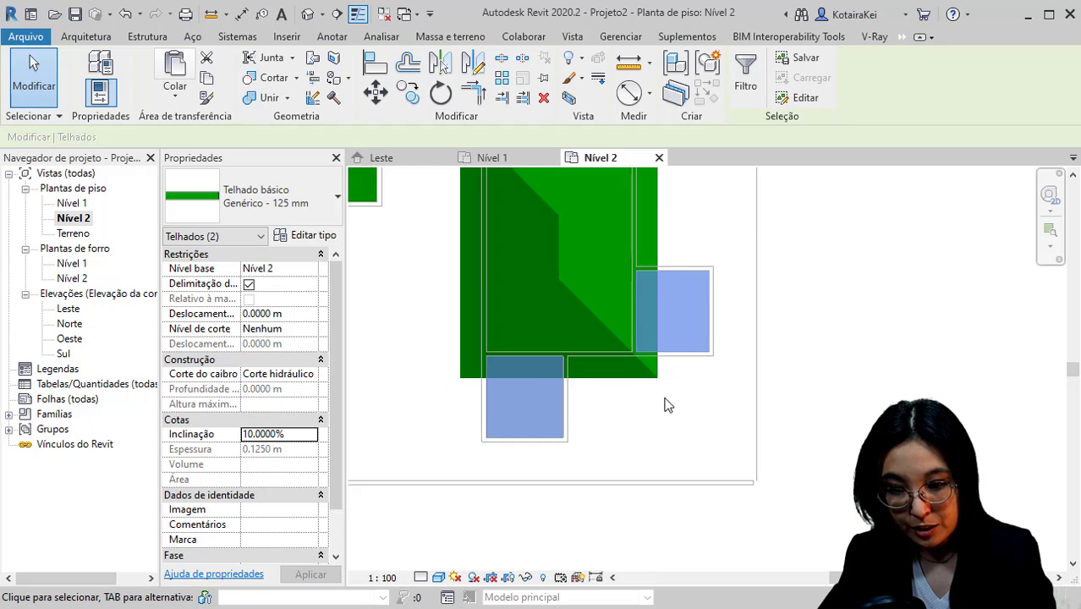
- Set the base level offset of the three small room roofs to -0.5 m and deselect them
left_click(502, 291, "ctrl")
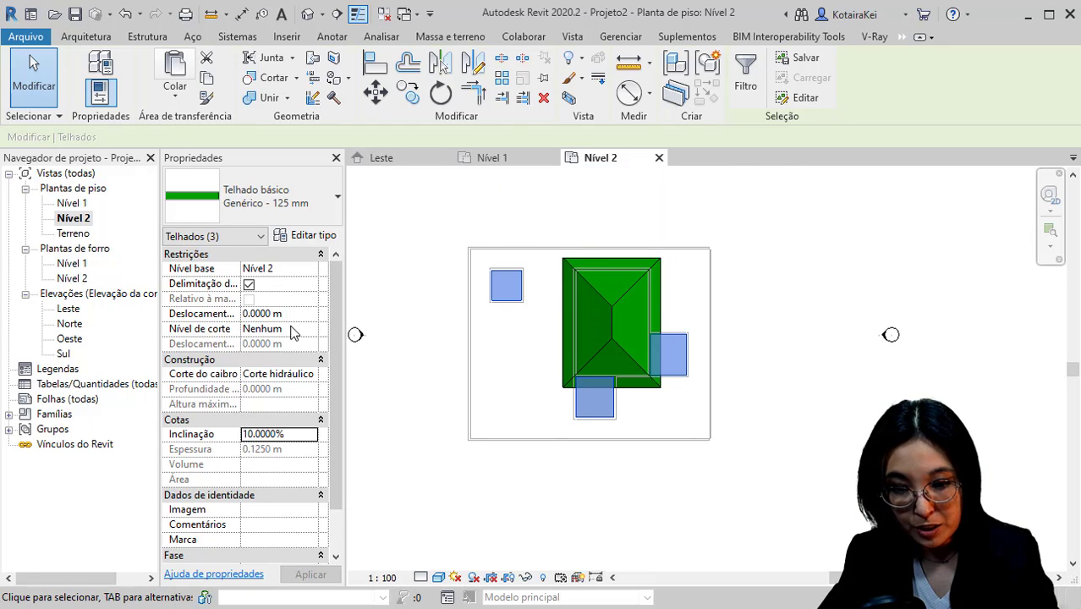
left_click(293, 314)
type("-.5")
key("Return")
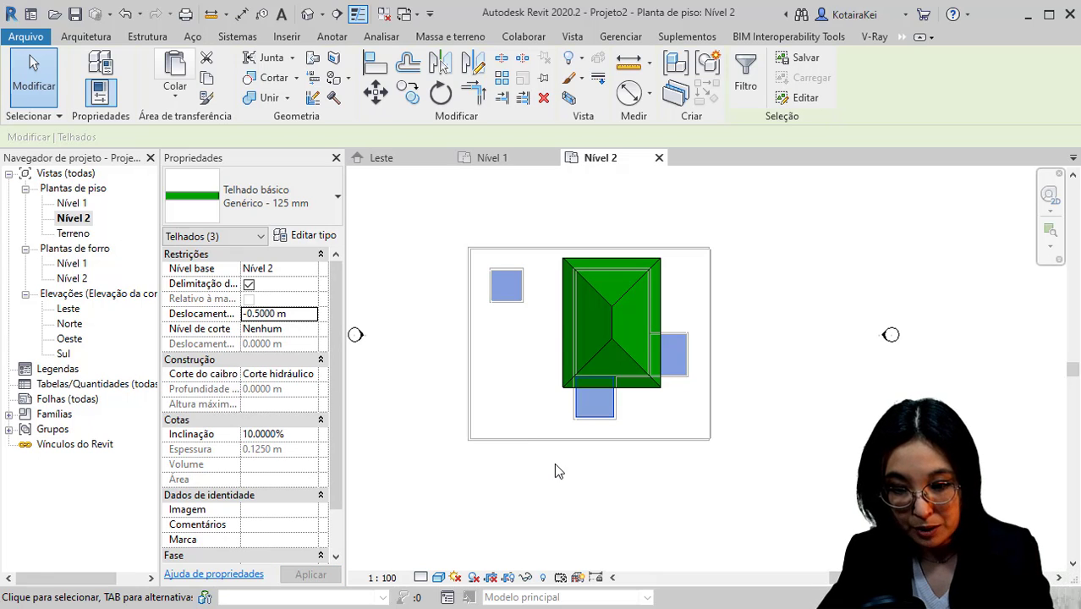
left_click(627, 419)
scroll(600, 338, "up", 3)
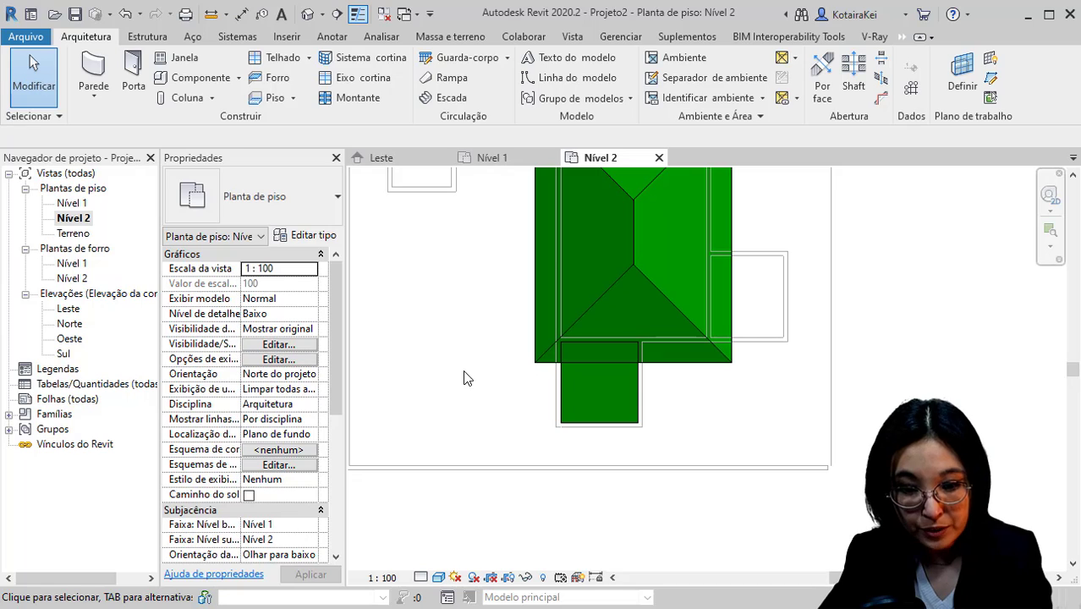
- Set the view depth level of the Nível 2 view range to Ilimitada
left_click_drag(338, 355, 334, 397)
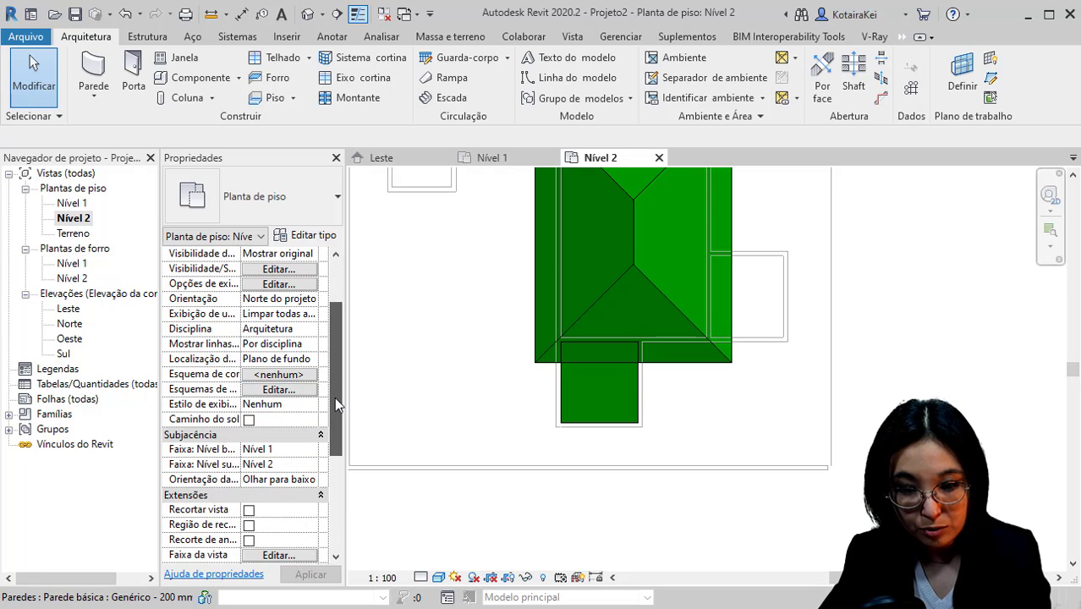
left_click(595, 404)
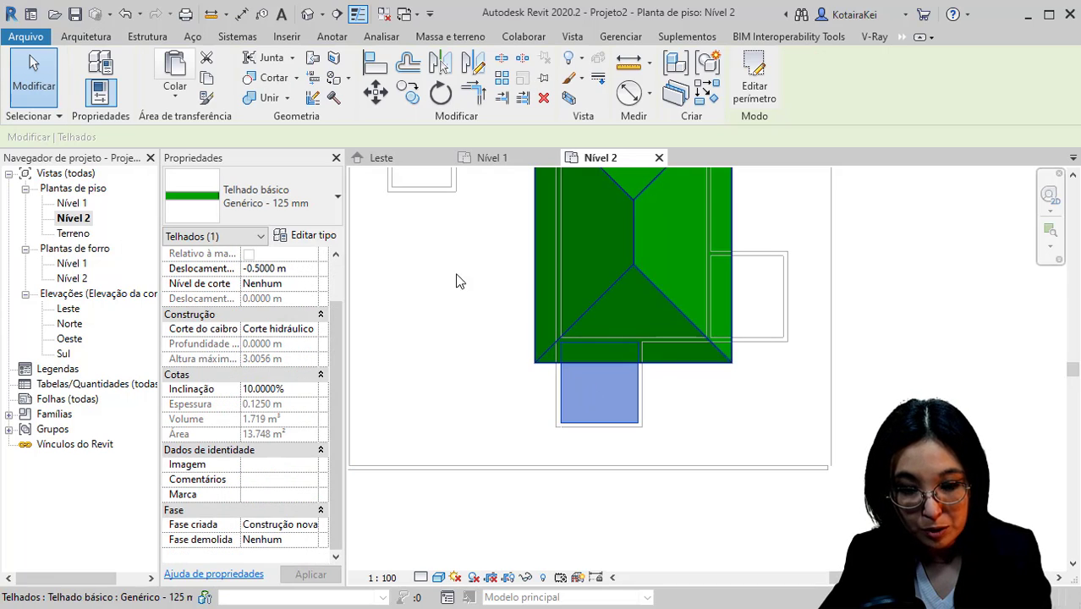
key("Escape")
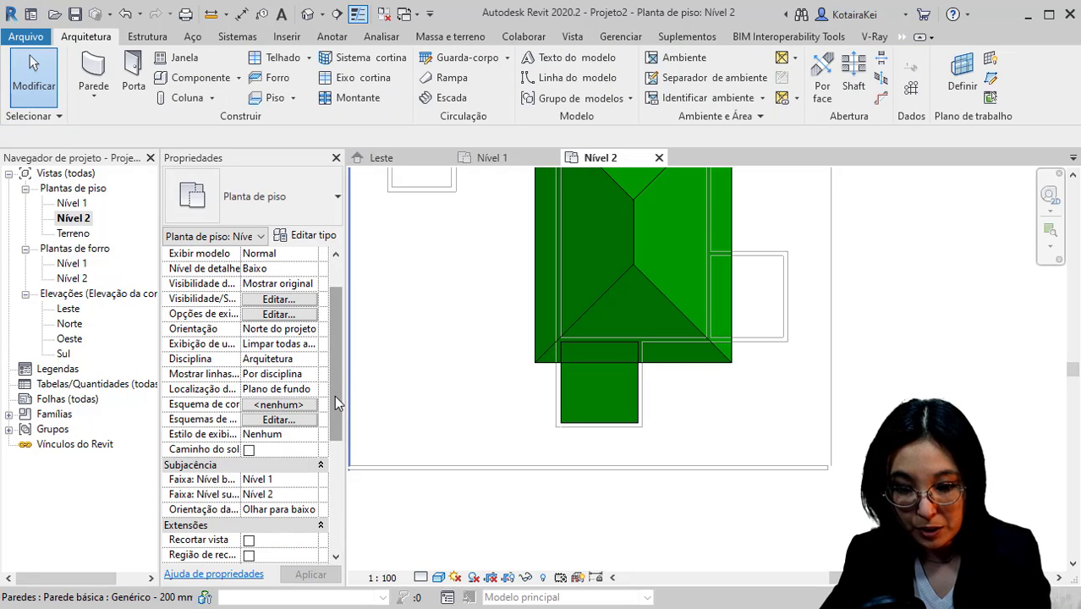
scroll(334, 398, "down", 4)
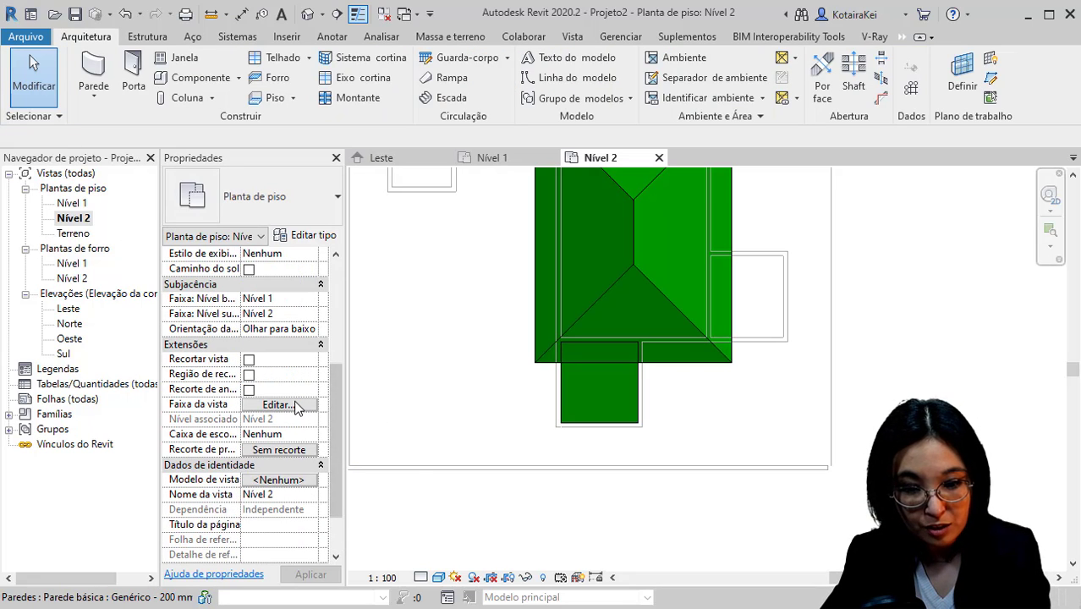
left_click(296, 406)
left_click(441, 413)
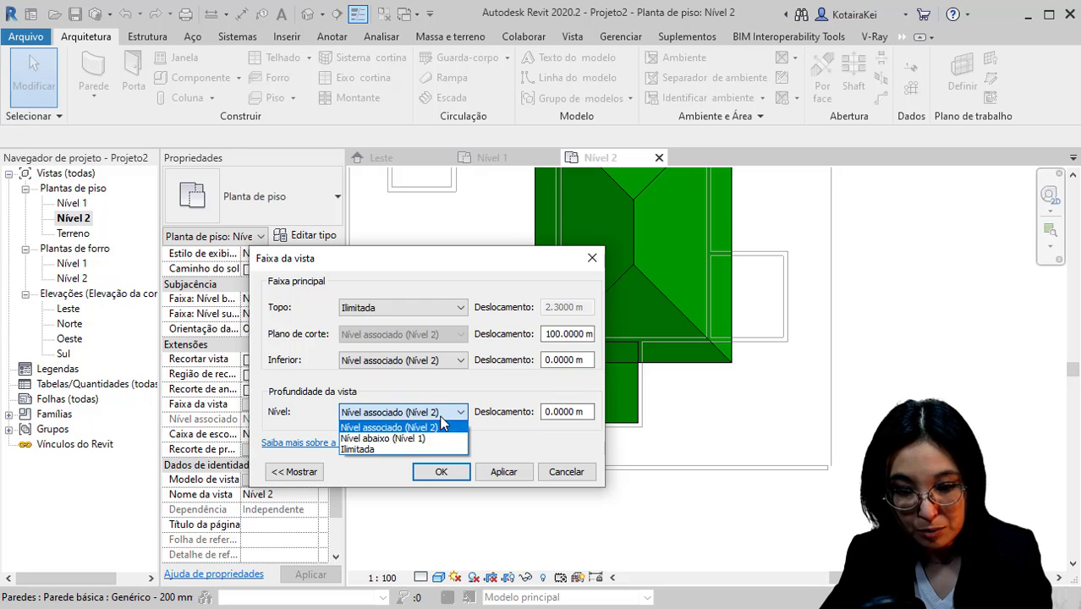
left_click(398, 449)
left_click(440, 471)
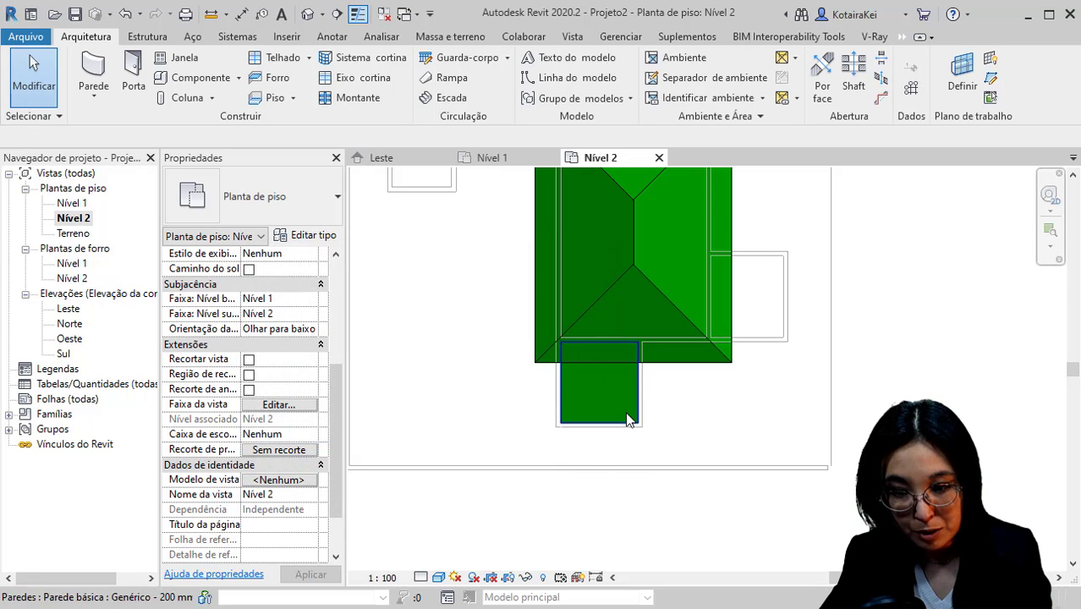
- Open the default 3D view and display the model in the shaded visual style
middle_click_drag(628, 420, 622, 470)
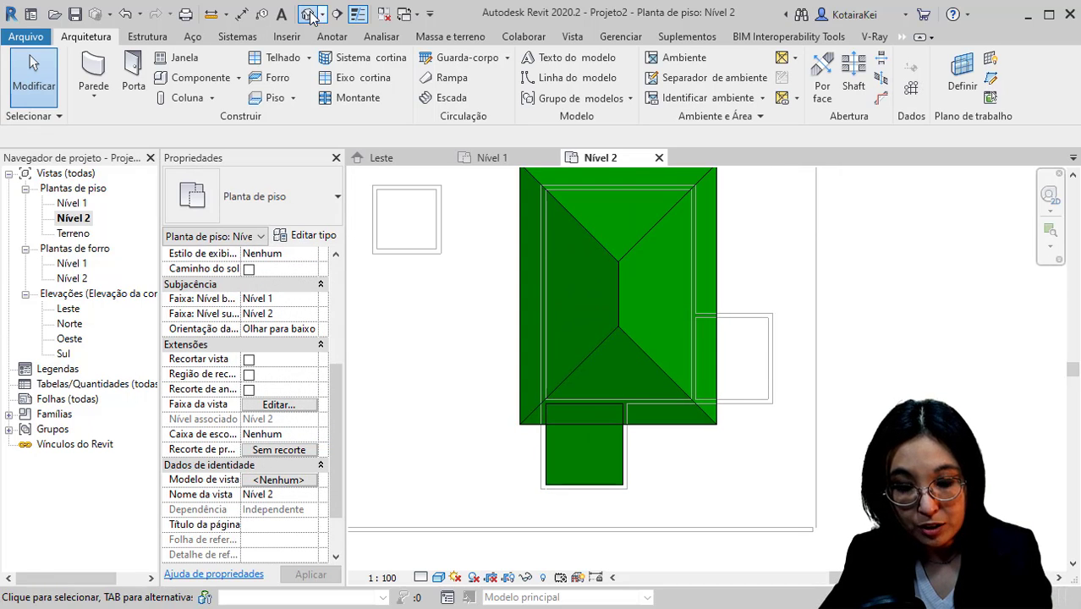
left_click(309, 15)
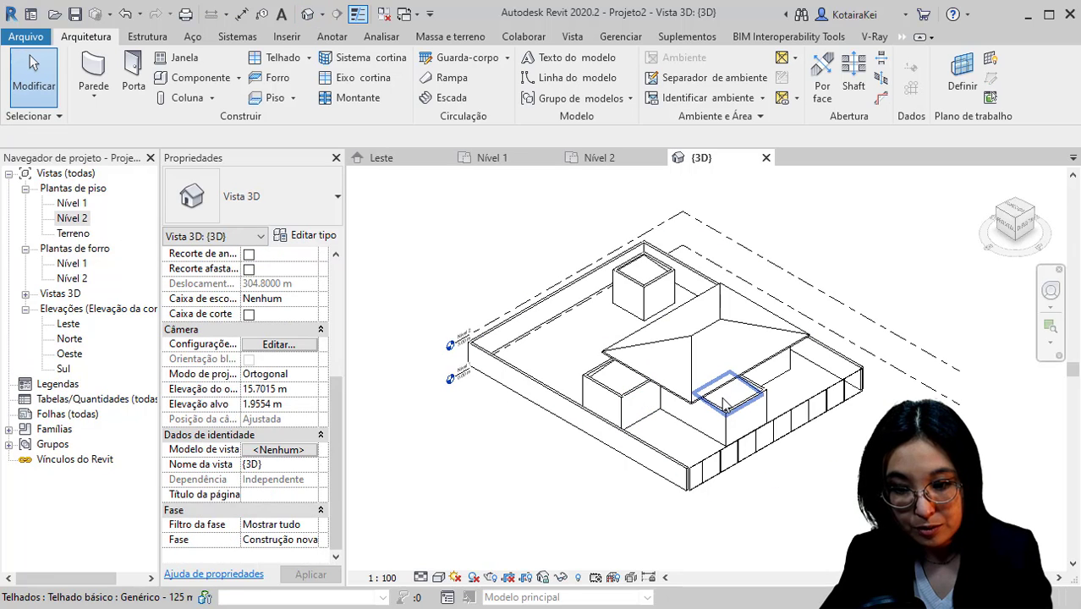
key("s")
key("d")
middle_click_drag(732, 401, 628, 401)
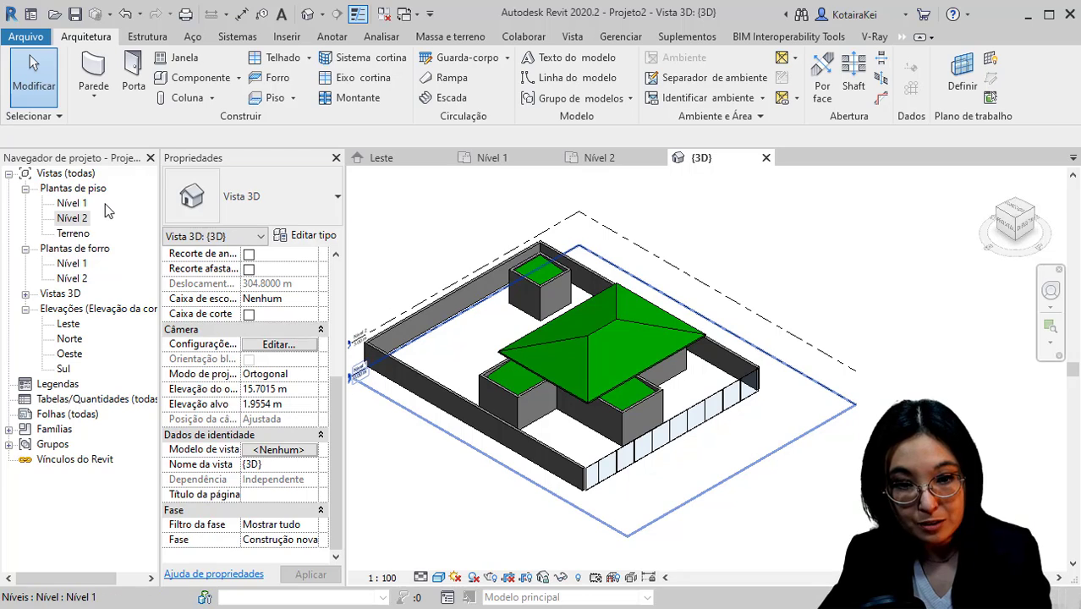
- Open the Nível 1 floor plan and place an M_Folha única 0915 x 2134mm door in the detached room's east wall, near its south corner
double_click(75, 204)
scroll(550, 302, "up", 5)
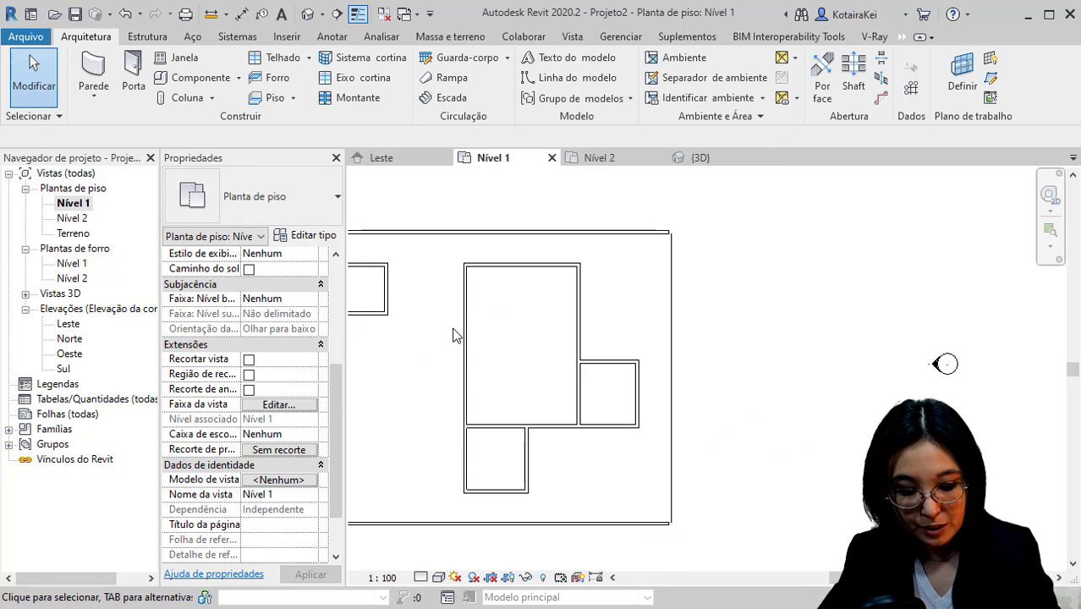
key("d")
key("r")
left_click(290, 203)
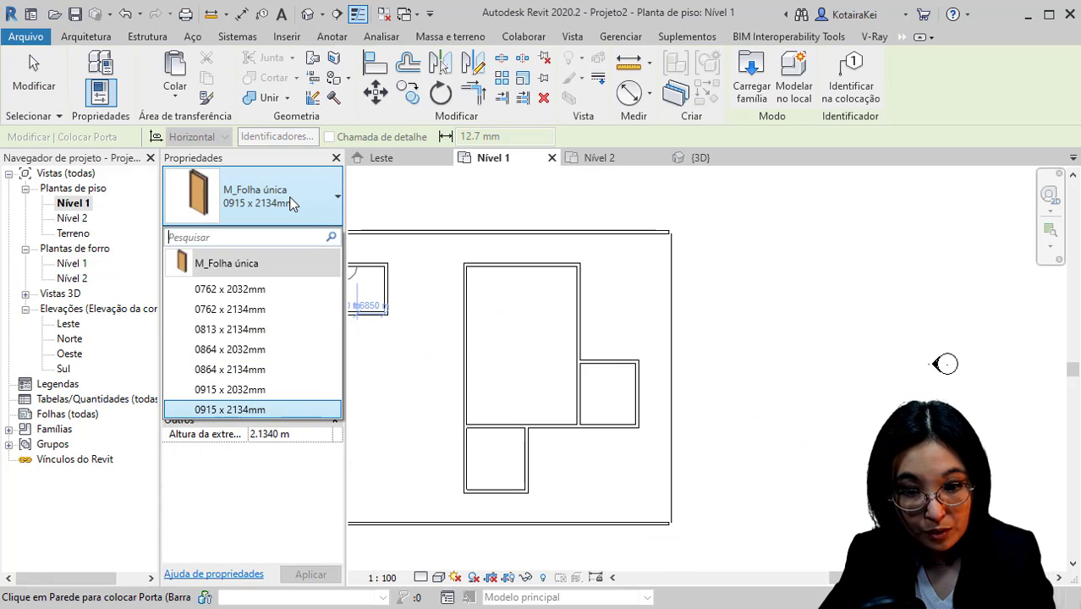
left_click(290, 203)
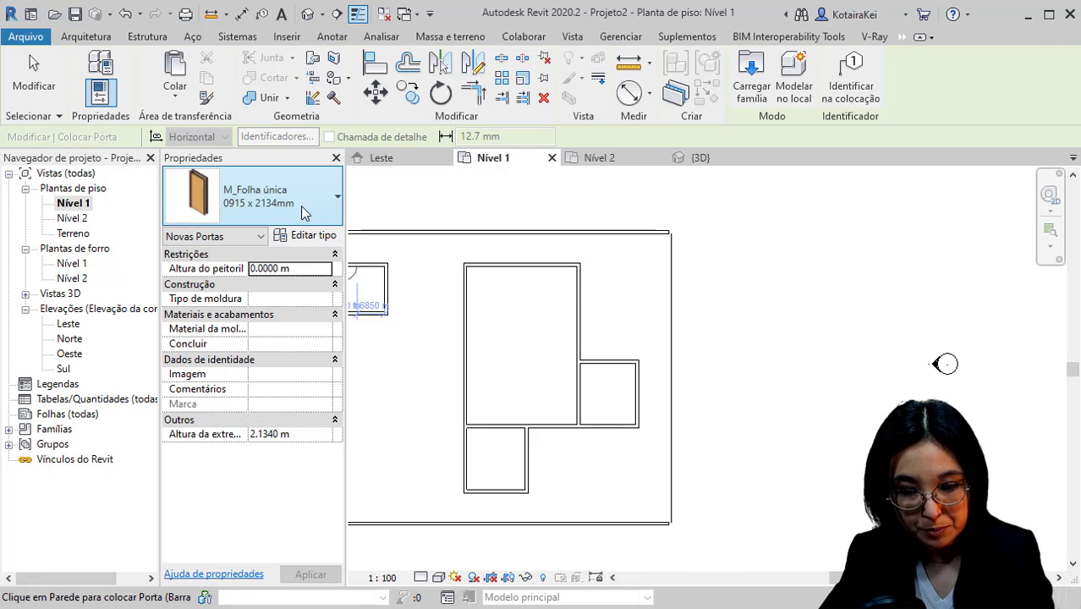
scroll(352, 288, "up", 3)
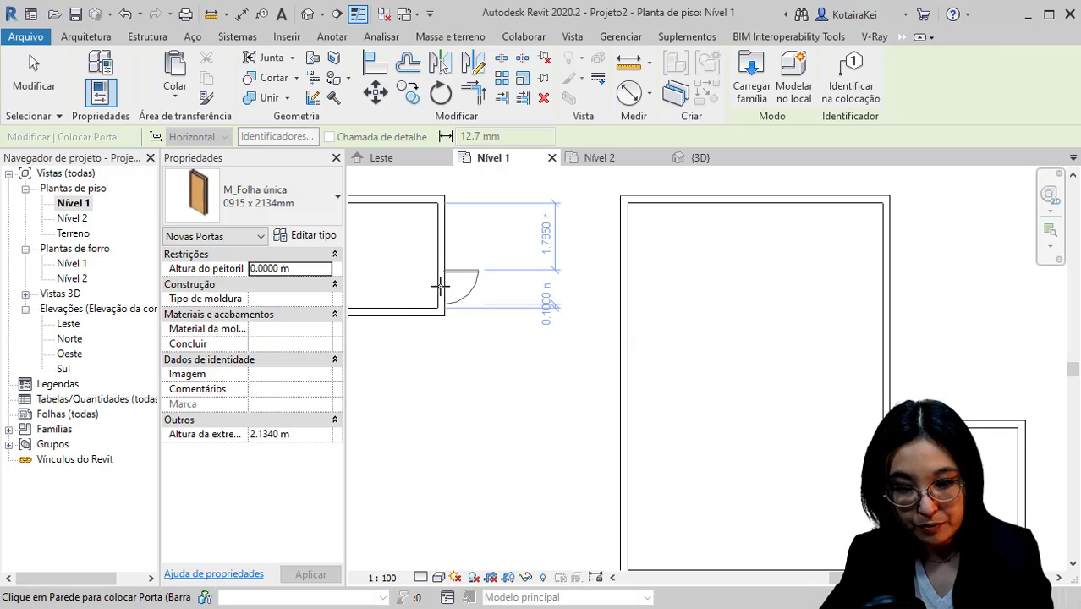
left_click(439, 284)
- Place matching doors near the south ends of the east room's outer east wall and its shared wall with the main room
middle_click_drag(574, 420, 506, 303)
scroll(532, 347, "down", 2)
middle_click_drag(531, 366, 473, 379)
middle_click_drag(653, 389, 548, 369)
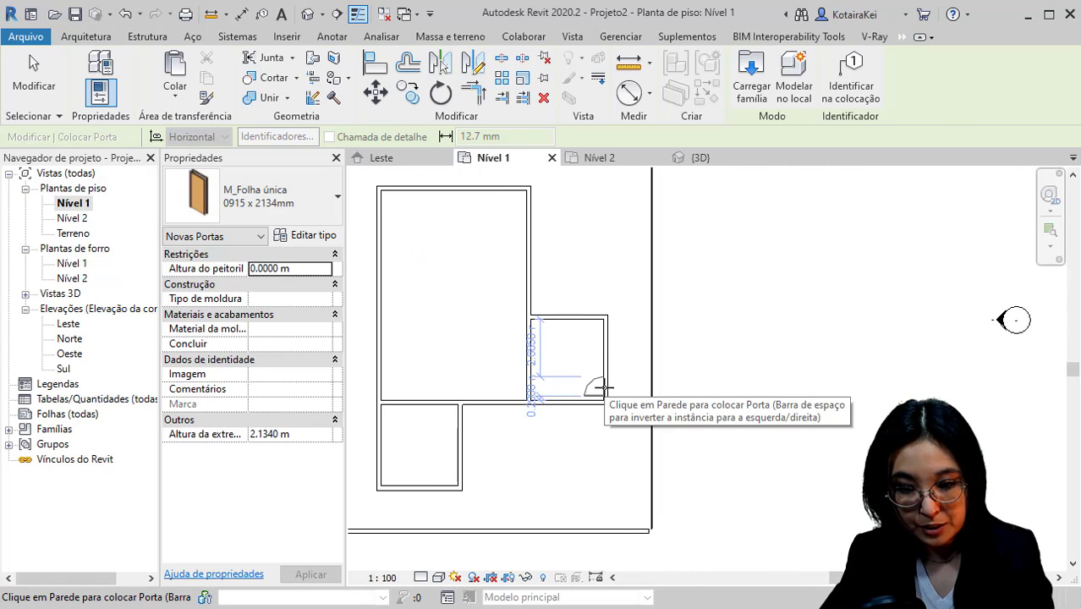
left_click(595, 386)
left_click(526, 385)
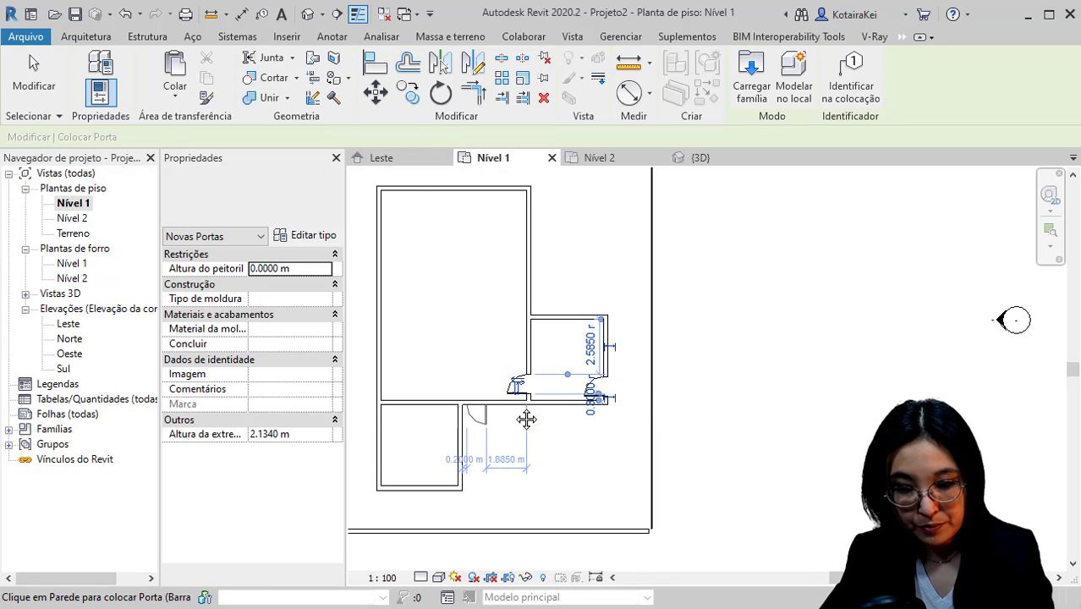
- Place doors near the west corner in the south room's outer south wall and its shared wall with the main room
middle_click_drag(367, 221, 425, 221)
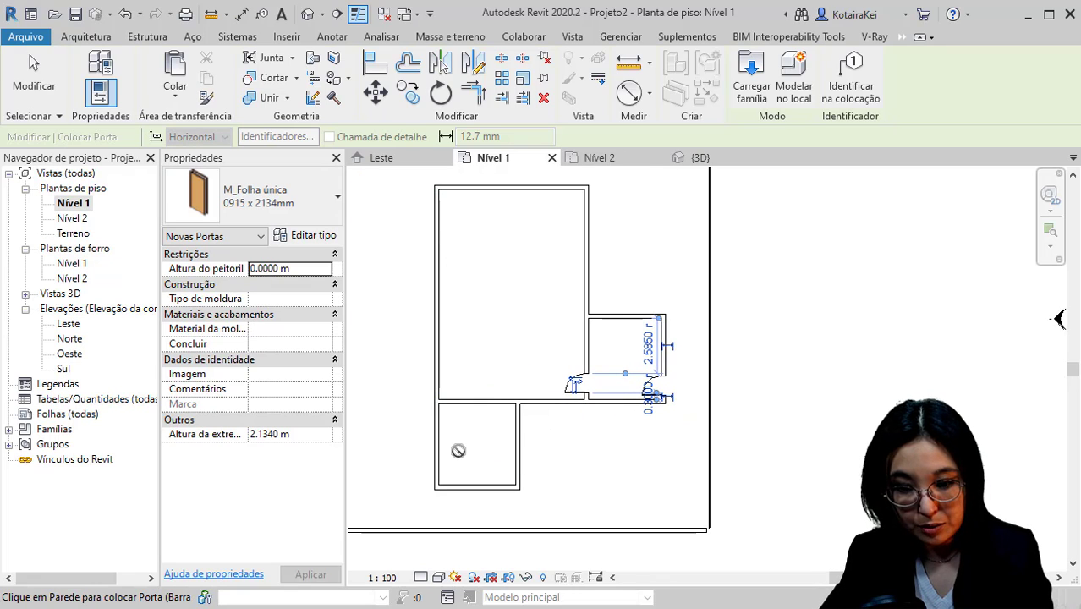
left_click(456, 396)
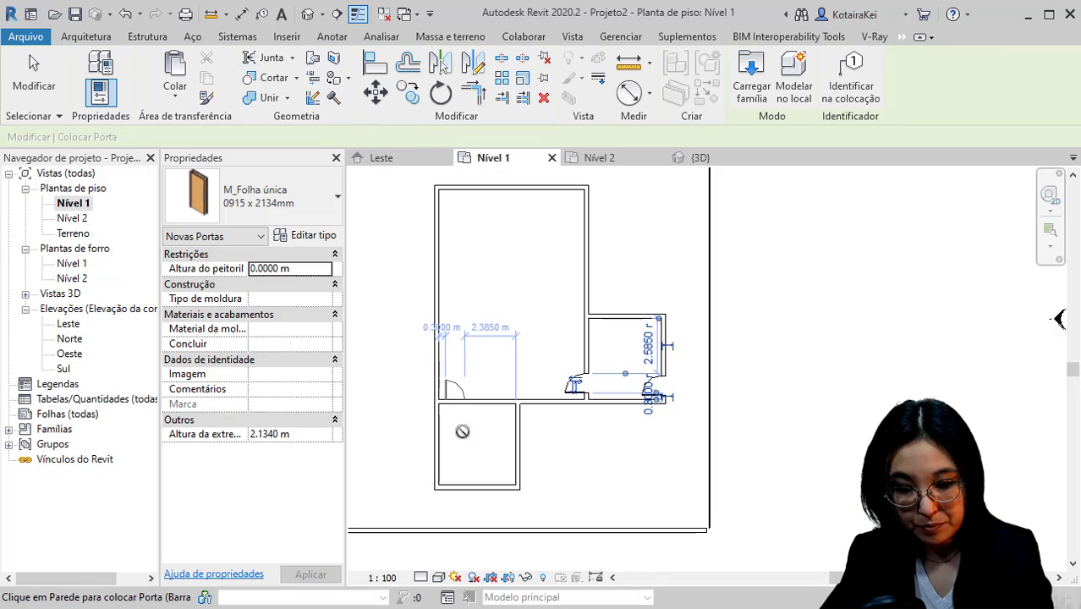
scroll(447, 449, "up", 3)
scroll(447, 449, "up", 1)
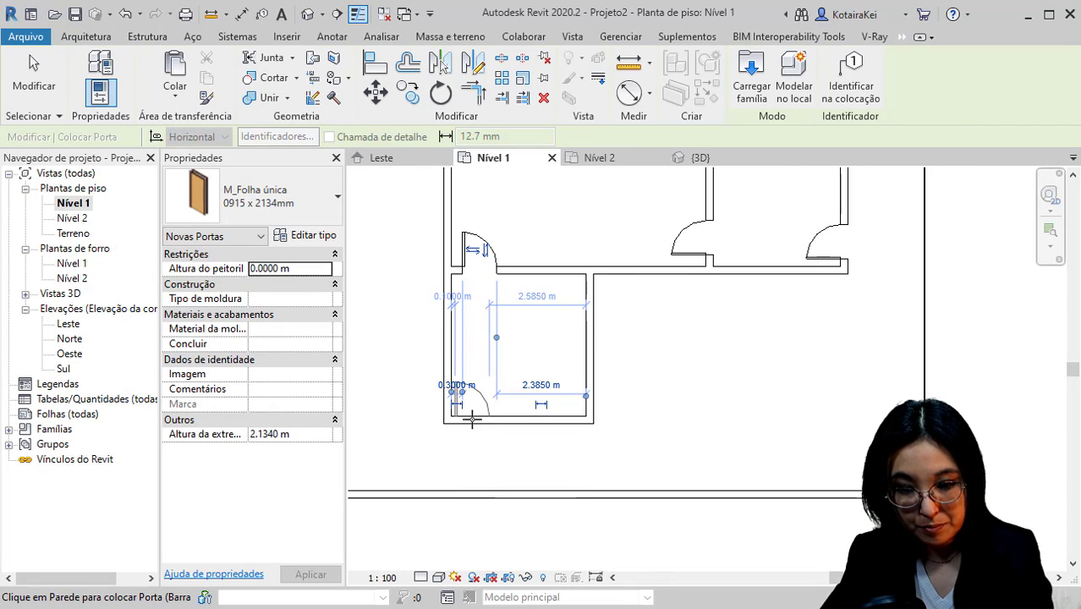
- Place a door at the north end of the main room's west wall and end door placement
scroll(474, 418, "down", 6)
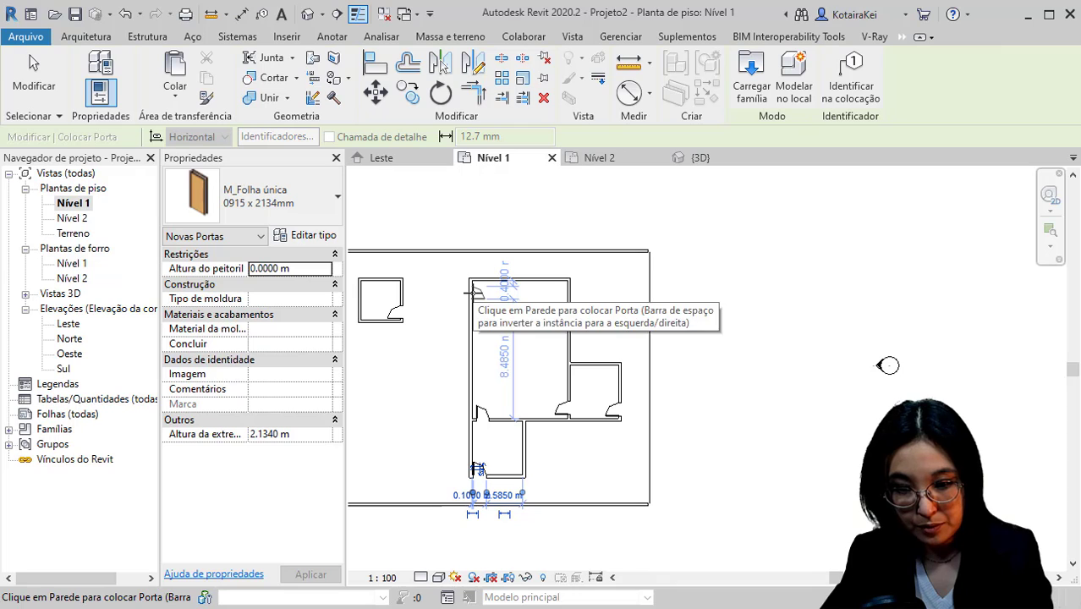
left_click(476, 289)
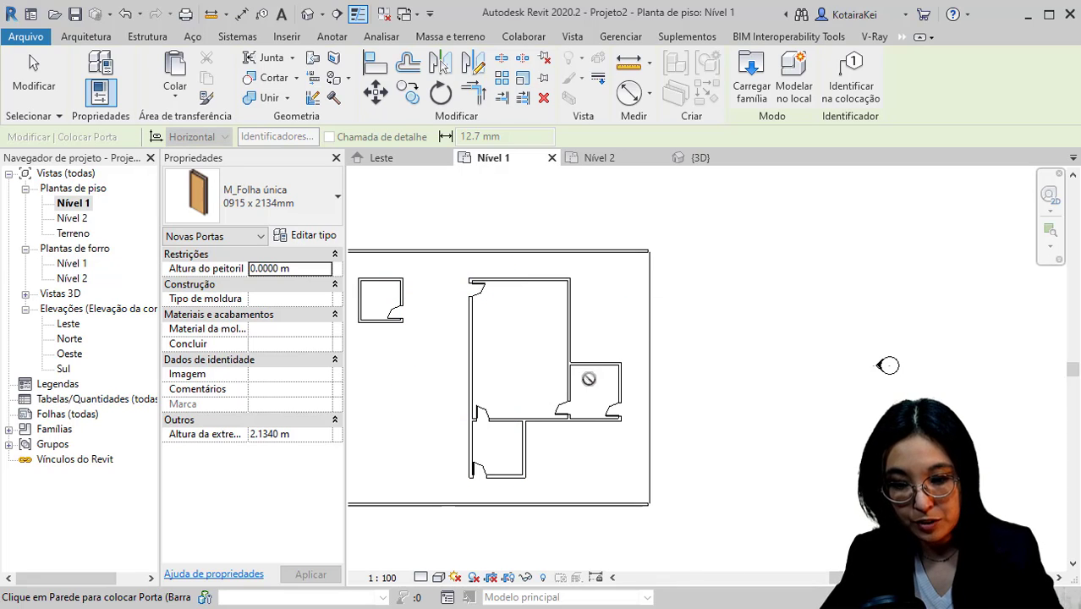
scroll(582, 430, "down", 2)
key("Escape")
key("Escape")
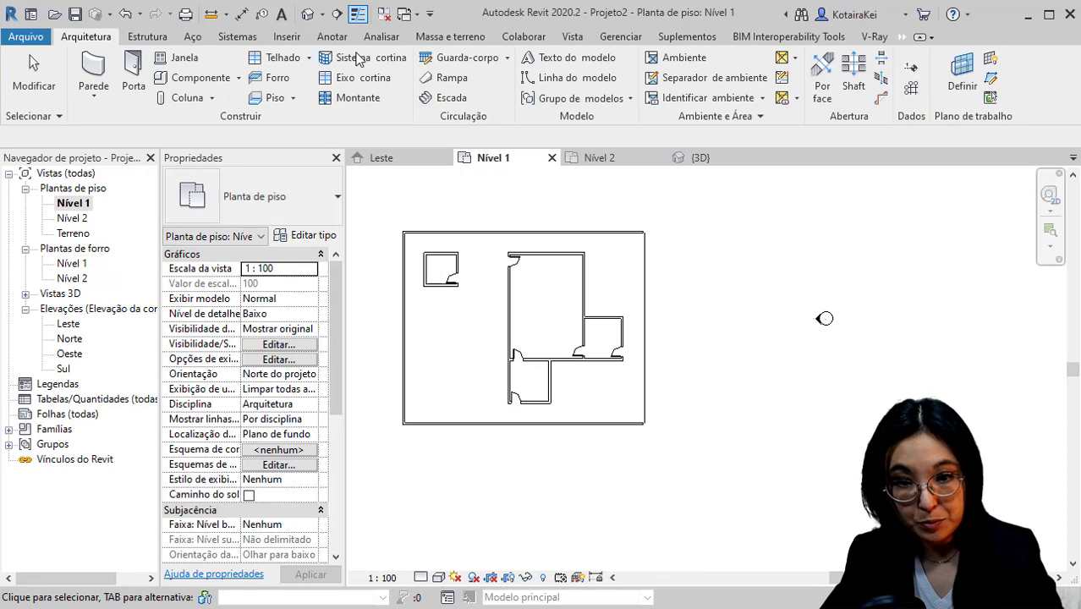
- In the 3D view, edit the main roof's footprint so its north and south edges no longer define a slope, making it a gable roof
left_click(307, 13)
scroll(636, 311, "up", 3)
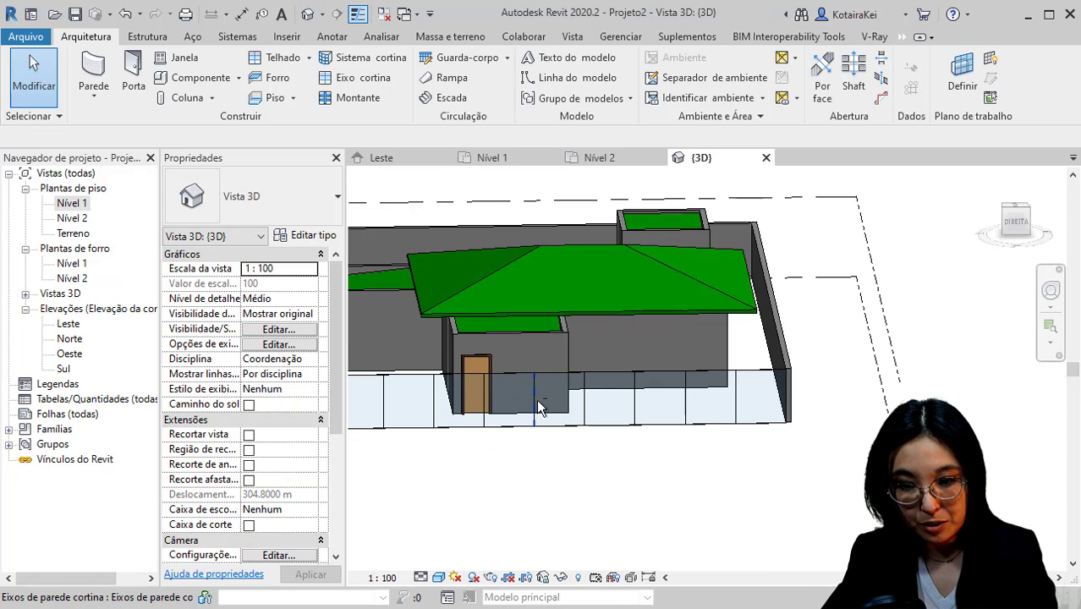
left_click(636, 309)
left_click(634, 321)
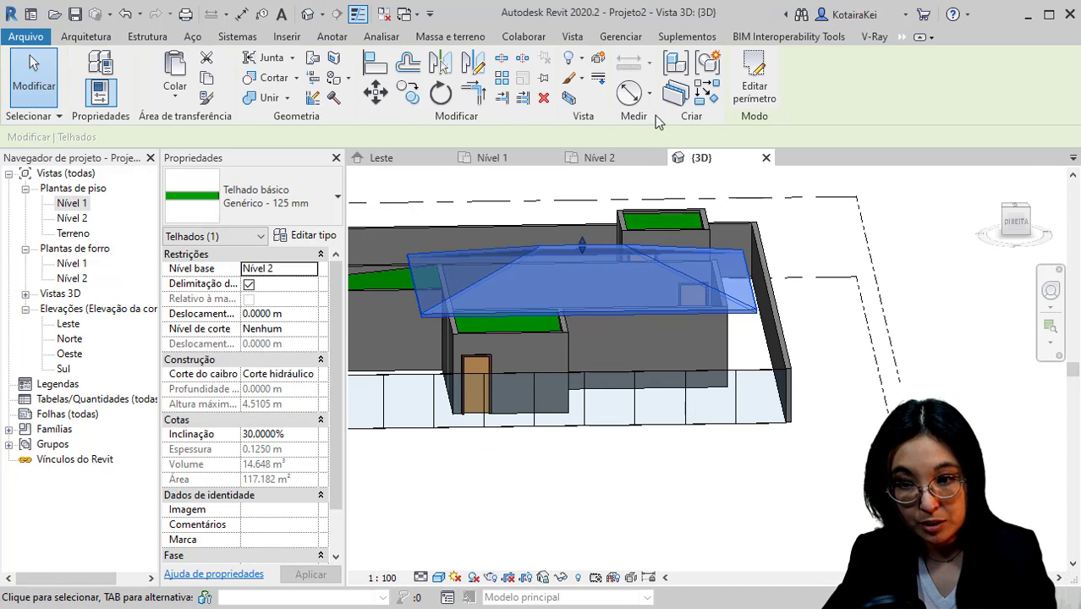
left_click(753, 80)
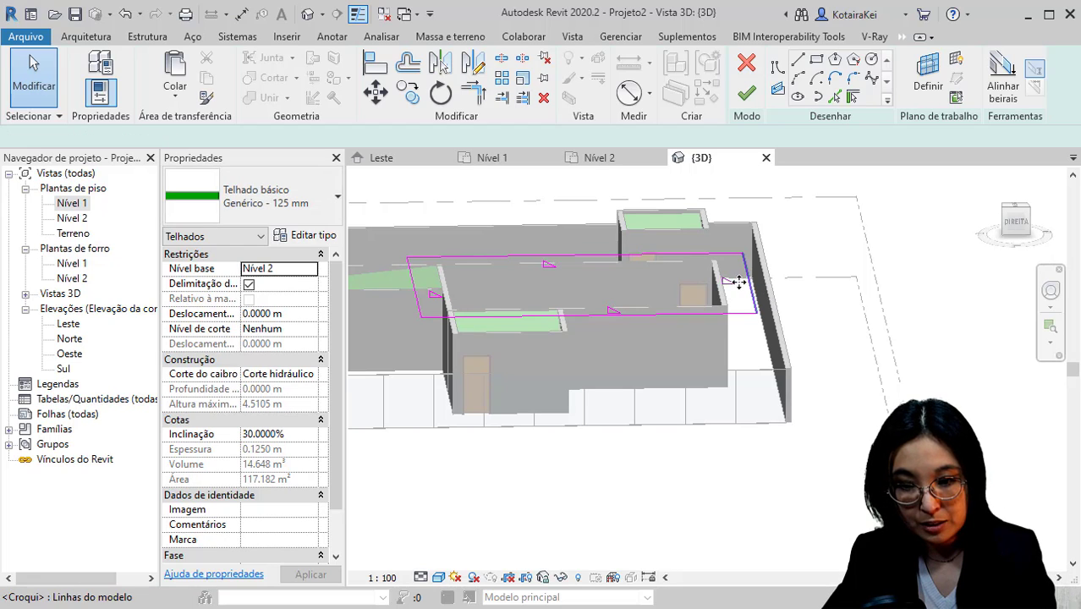
left_click(748, 284)
left_click(404, 294, "ctrl")
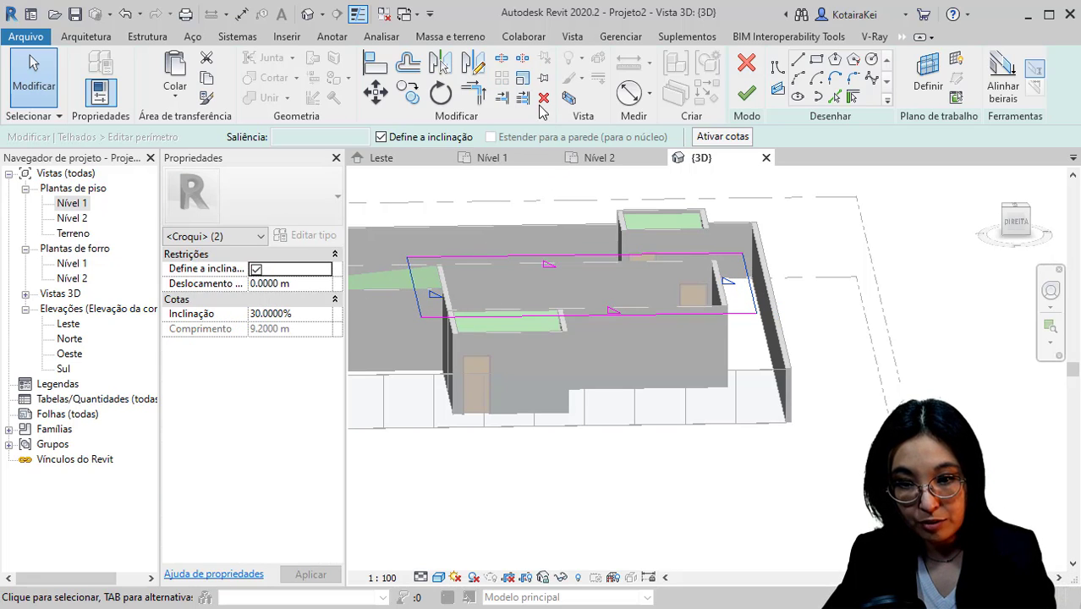
left_click(428, 141)
left_click(747, 100)
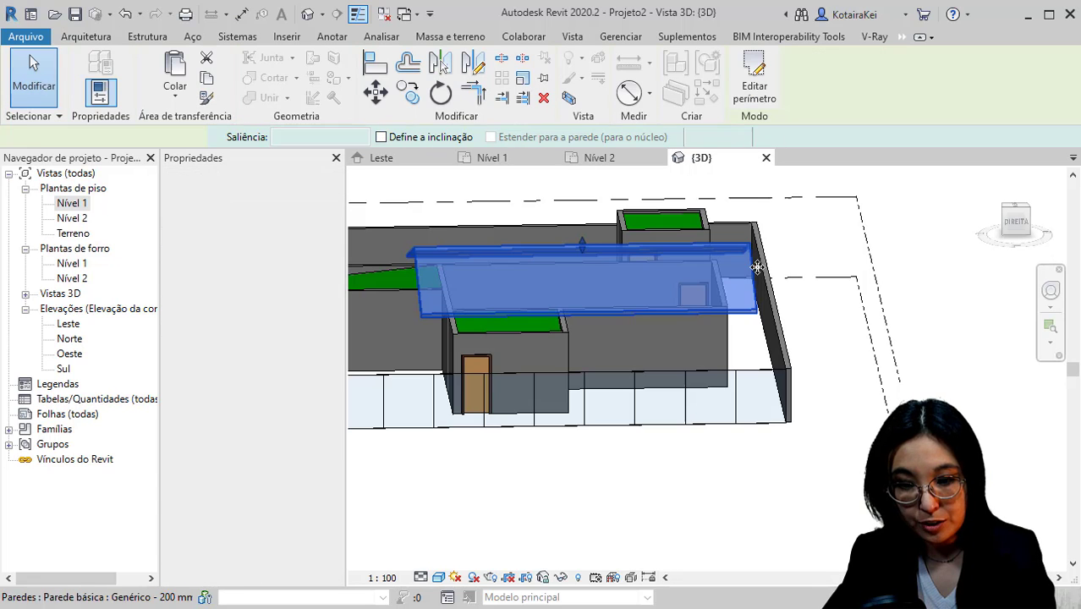
mouse_move(666, 268)
middle_mouse_down("shift")
mouse_move(792, 343)
mouse_move(725, 336)
middle_mouse_up("shift")
key("Escape")
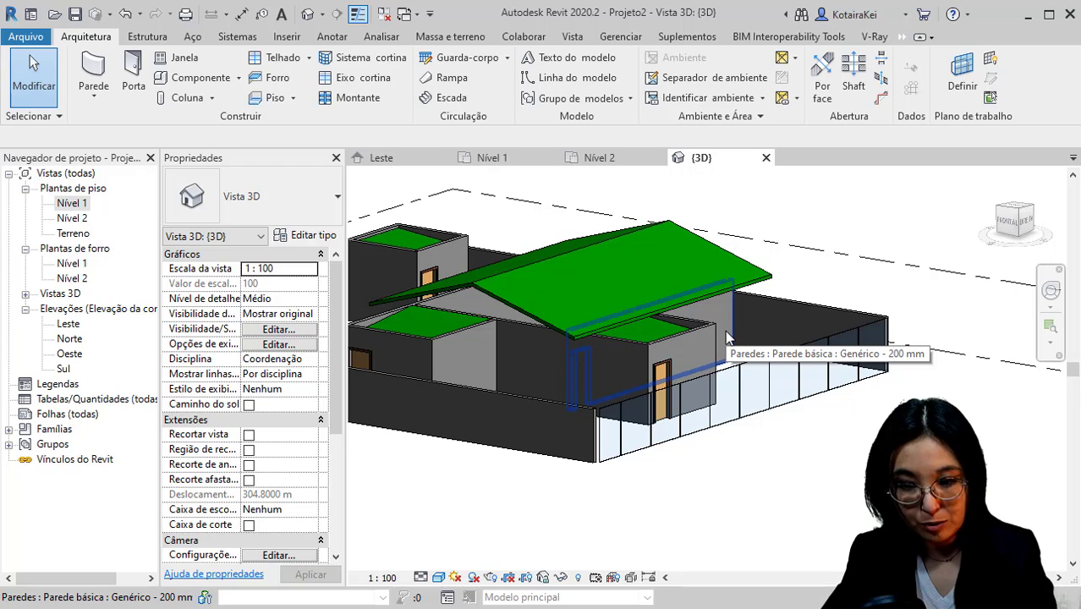
- Attach the tops of only the main room's four walls to the gable roof, leaving the small rooms' walls out of the selection
key("Tab")
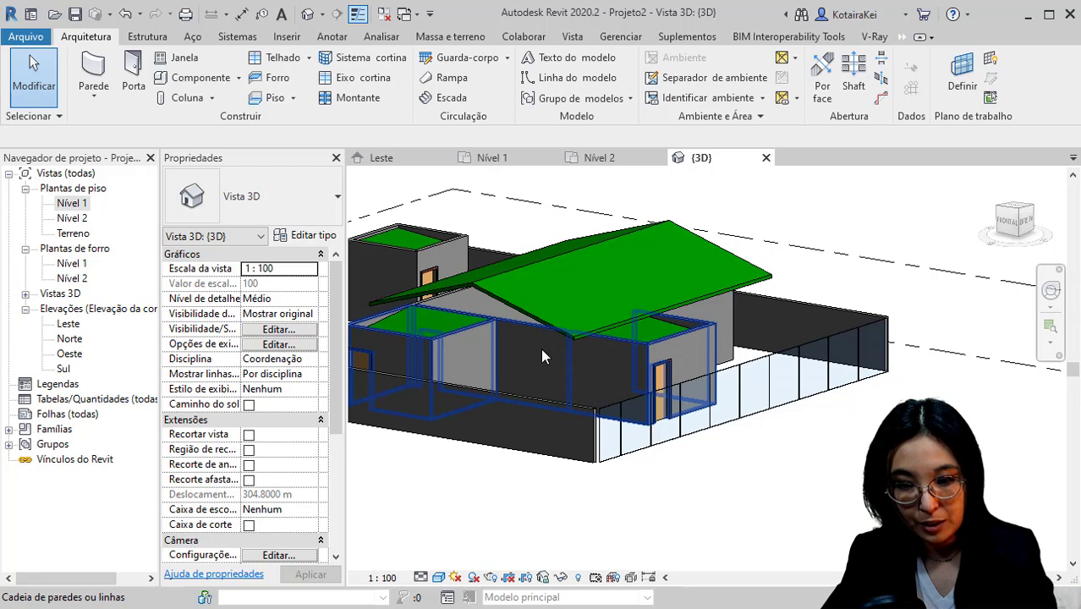
key("Tab")
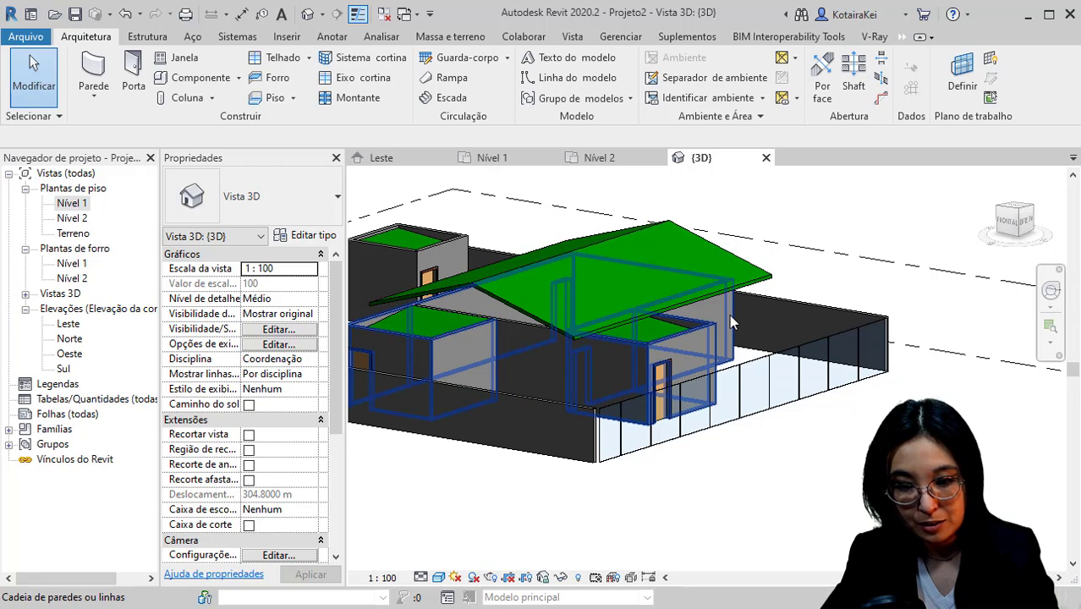
left_click(731, 323)
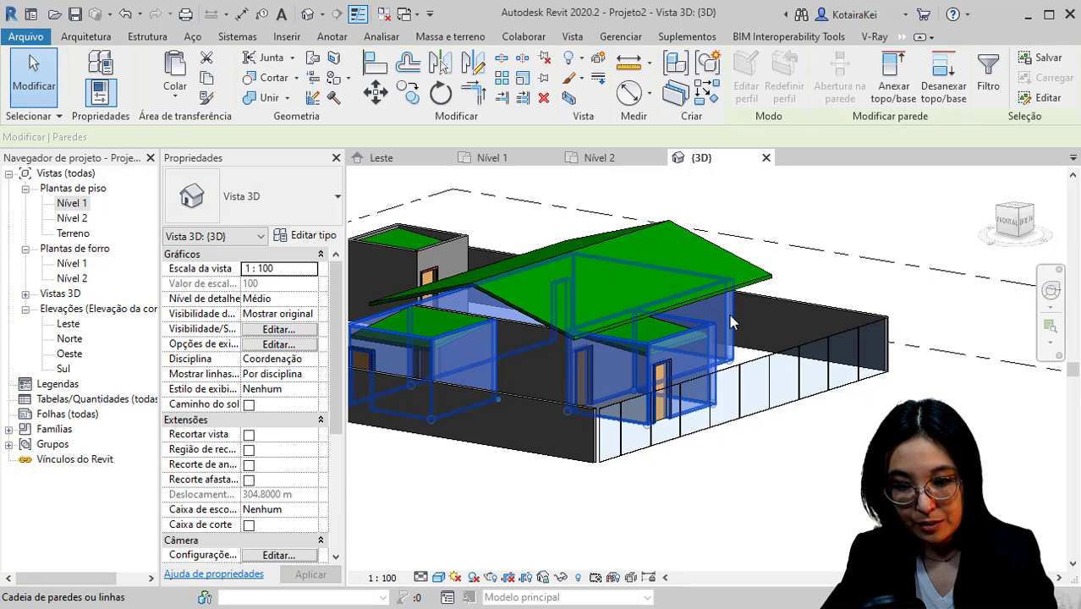
left_click(526, 357, "ctrl")
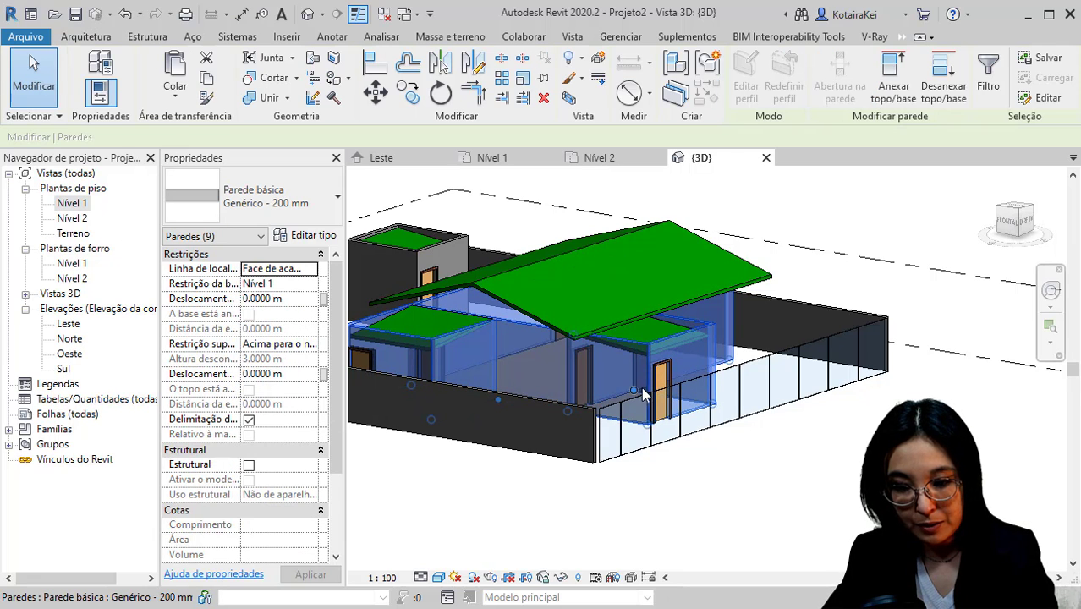
left_click(634, 371, "shift")
left_click(673, 354, "shift")
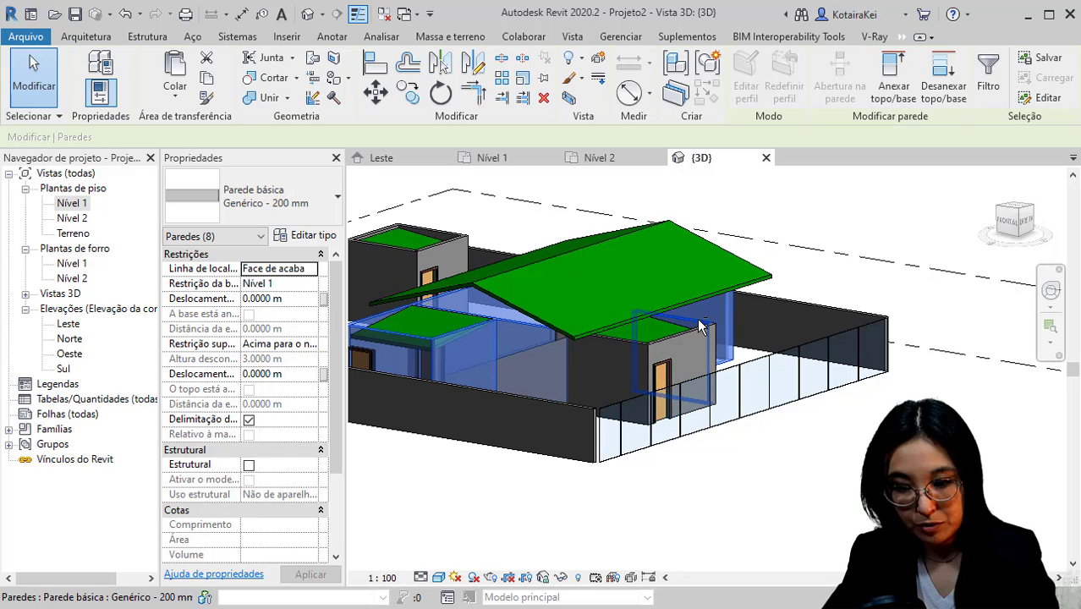
left_click(700, 323, "shift")
left_click(434, 355, "shift")
left_click(397, 327, "shift")
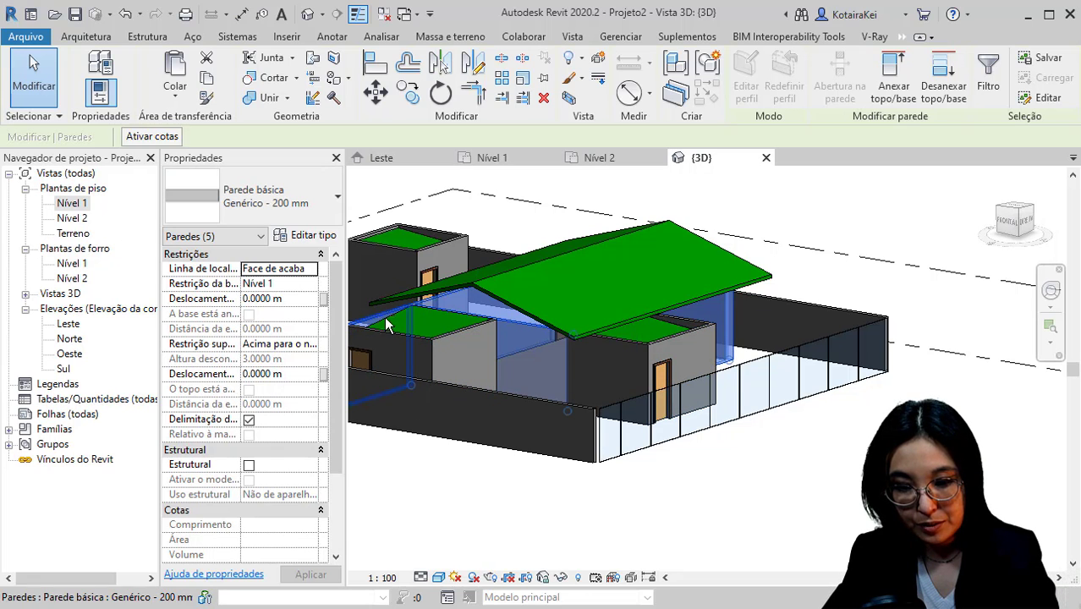
left_click(386, 319, "shift")
middle_click_drag(528, 419, 552, 300, "shift")
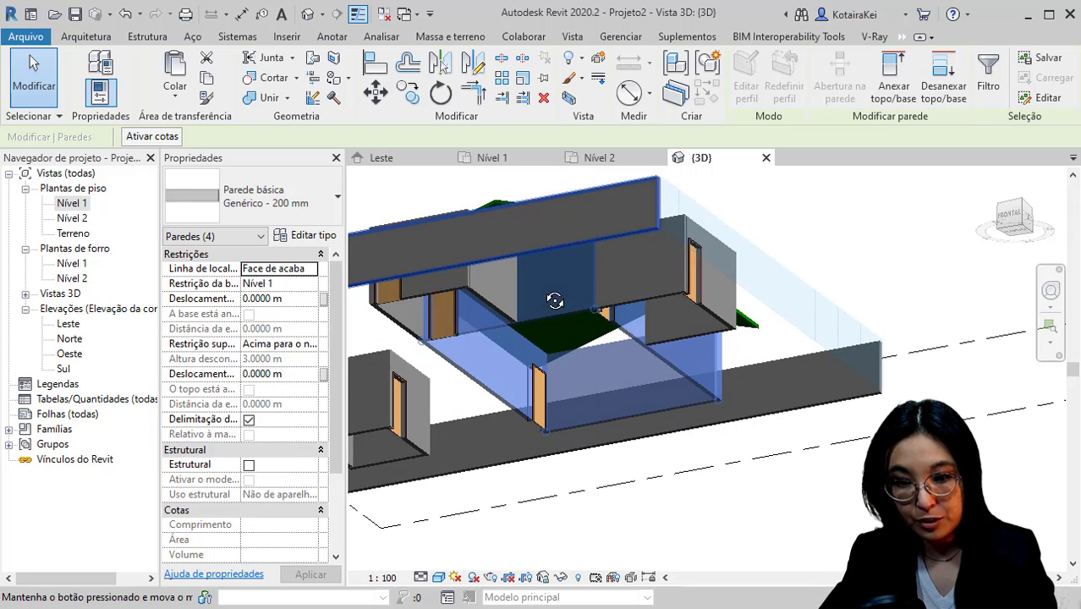
left_click(899, 97)
middle_click_drag(799, 309, 766, 397, "shift")
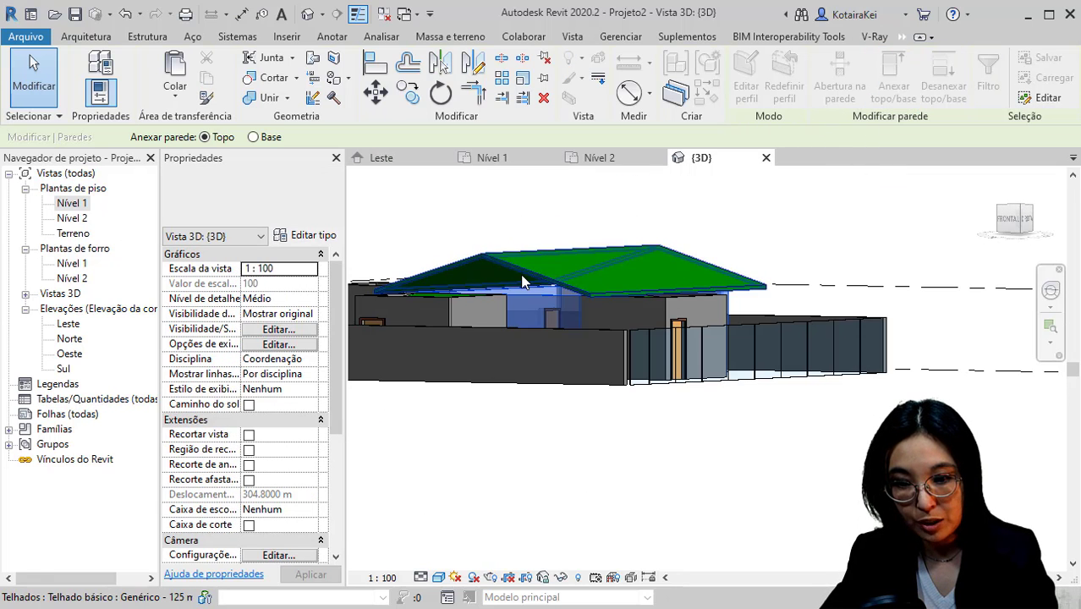
left_click(522, 274)
middle_click_drag(589, 338, 556, 371, "shift")
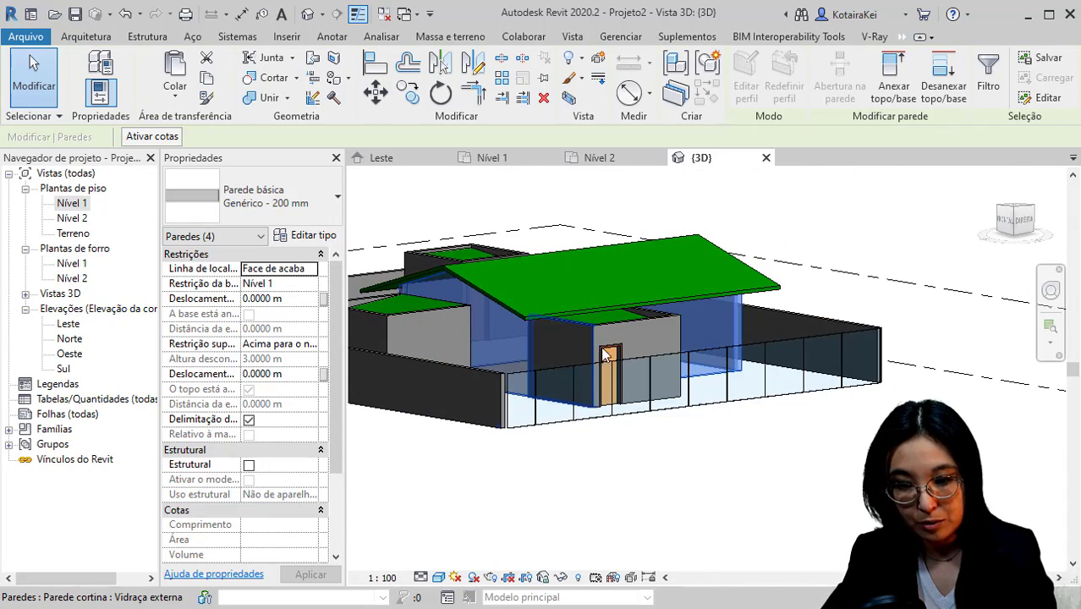
- Examine the attached gable walls and the small rooms' roofs from several angles in 3D, with the walls deselected
middle_click_drag(626, 328, 588, 391, "shift")
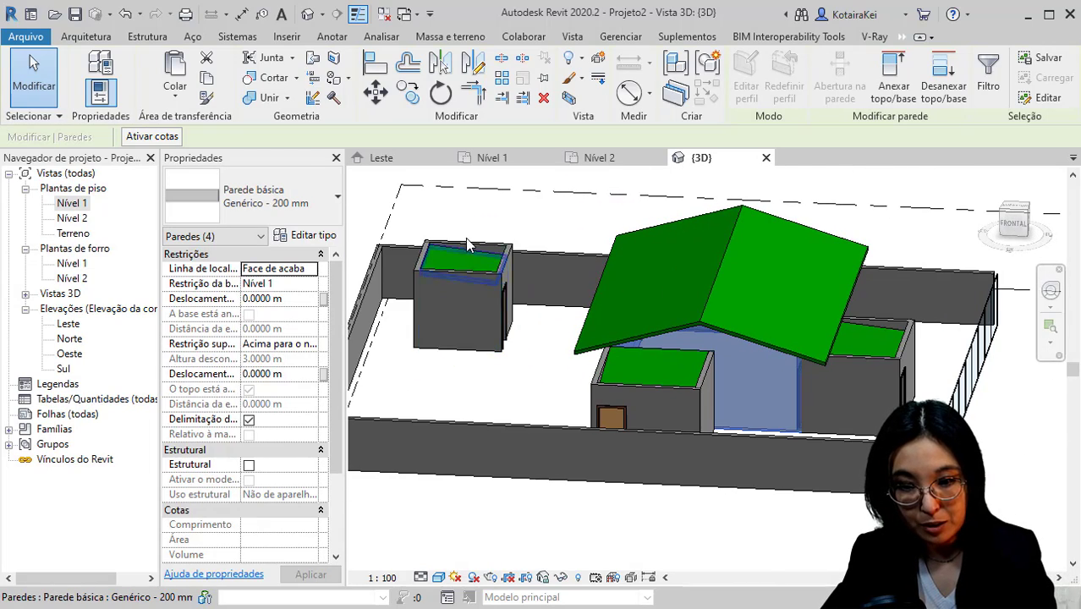
scroll(430, 268, "up", 3)
scroll(429, 269, "up", 3)
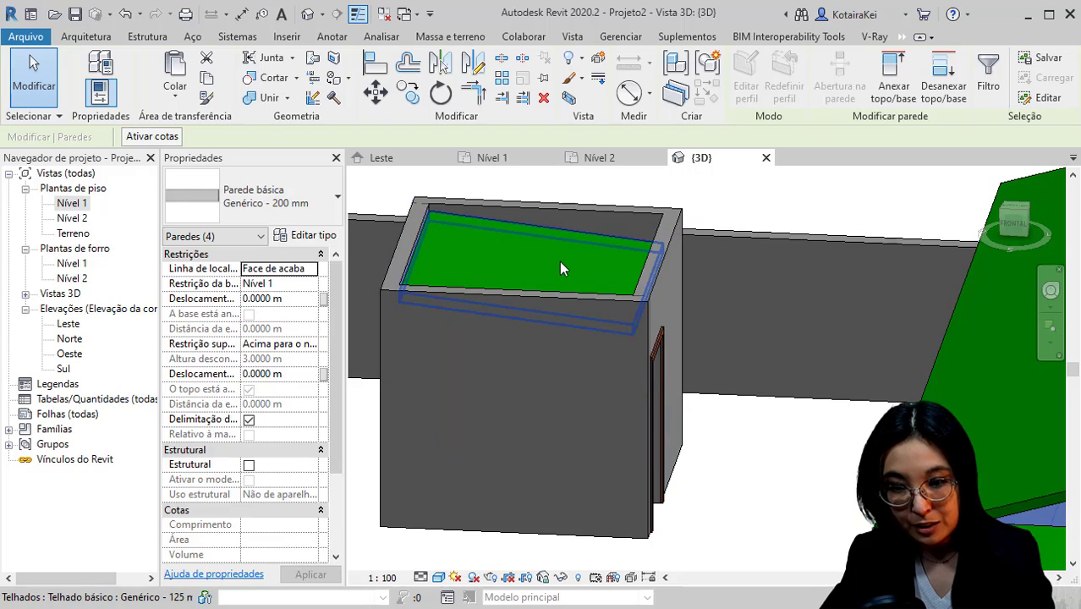
scroll(457, 243, "down", 2)
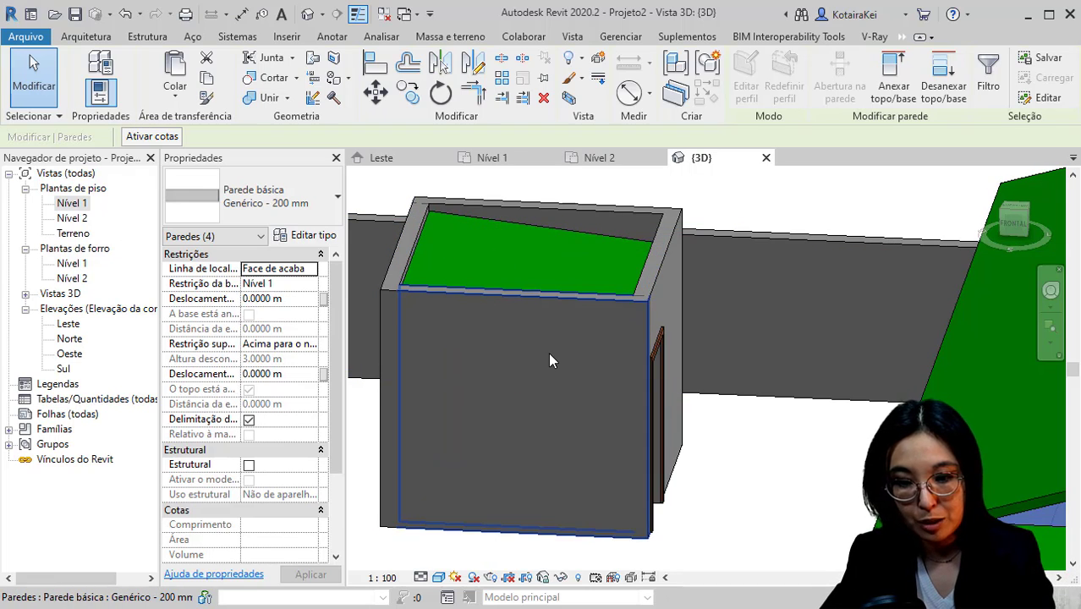
scroll(546, 352, "down", 5)
middle_click_drag(546, 352, 479, 386, "shift")
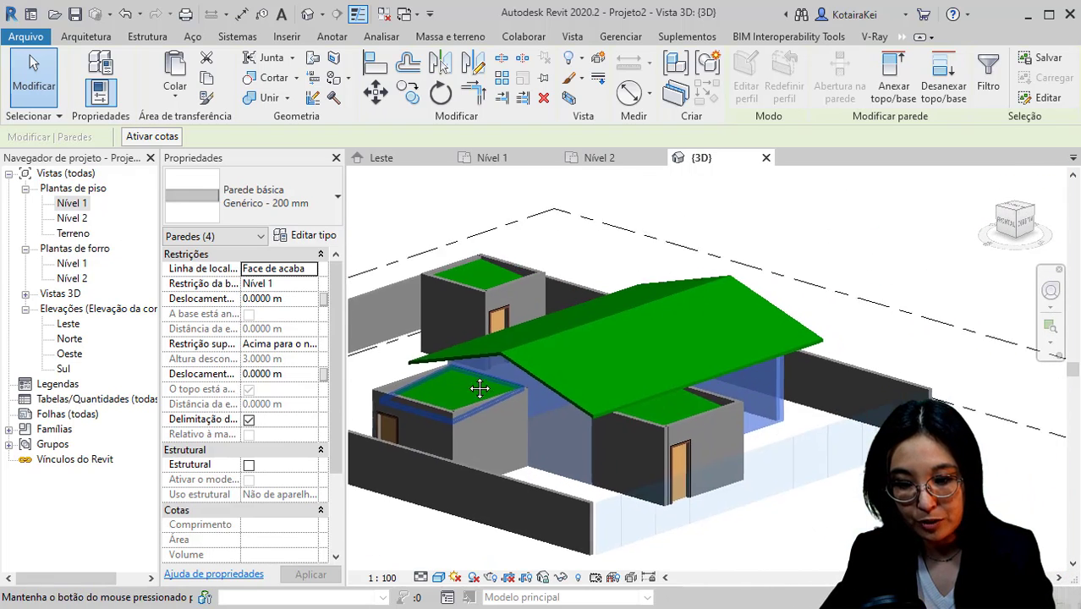
left_click(577, 499)
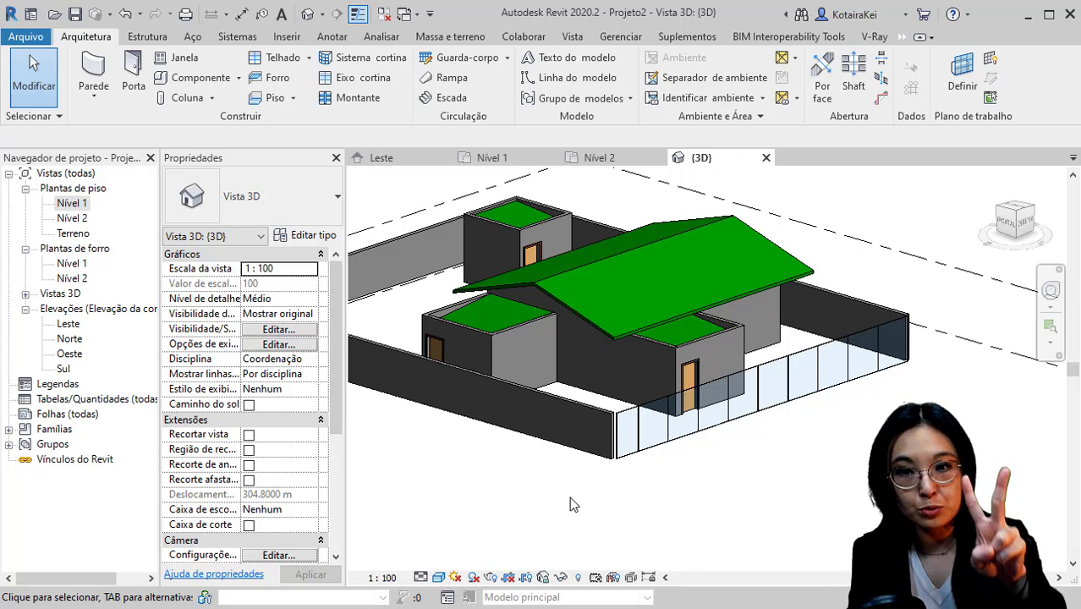
middle_click_drag(569, 505, 899, 260, "shift")
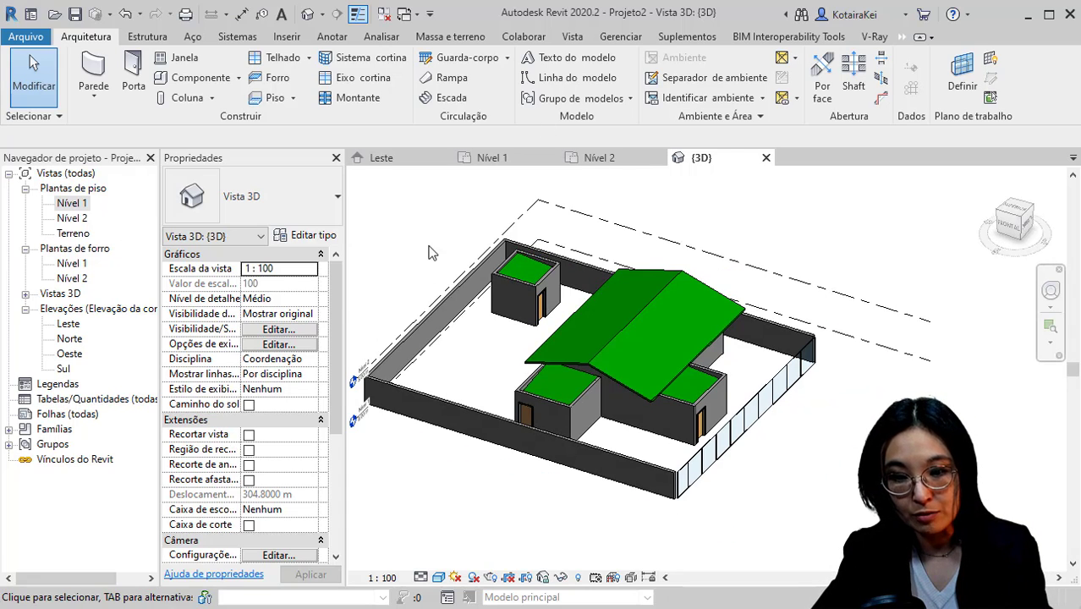
left_click(521, 338)
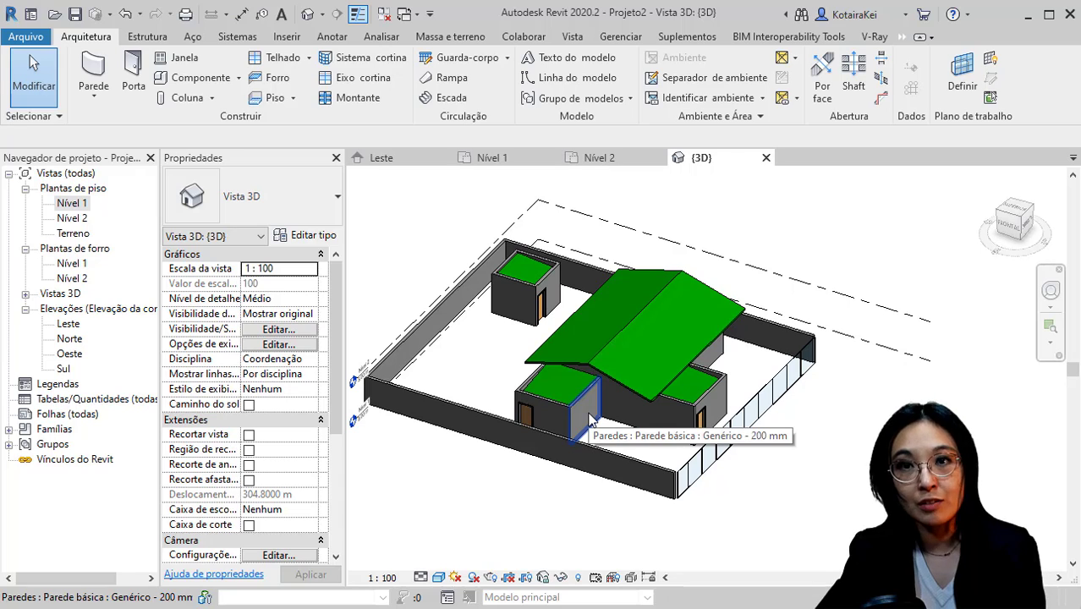
middle_click_drag(589, 420, 522, 395)
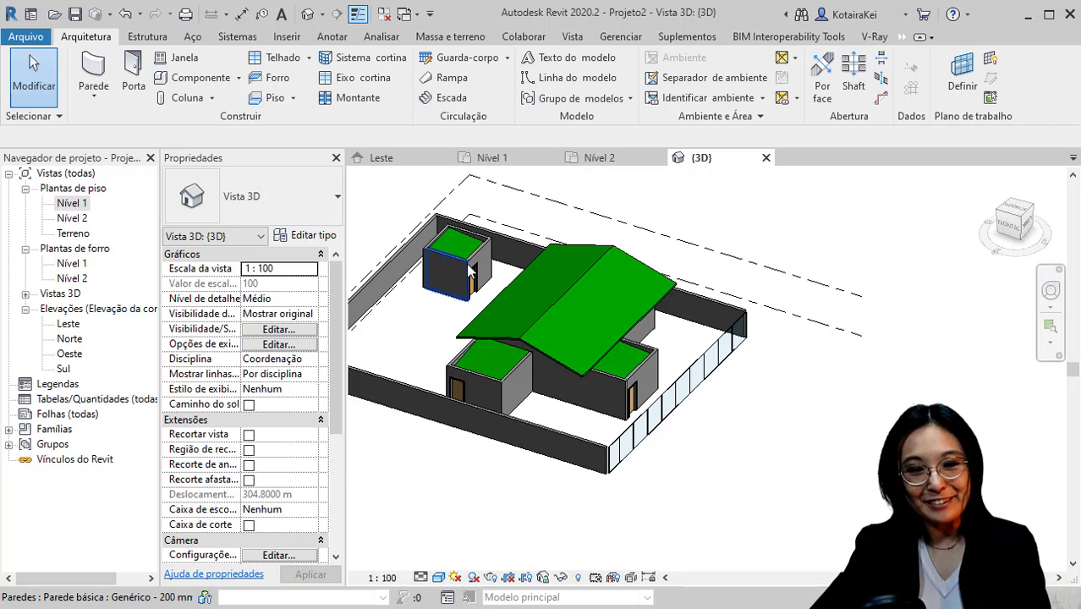
- Open the project's phase settings and review the order of the Existente and Construção nova phases
left_click(621, 37)
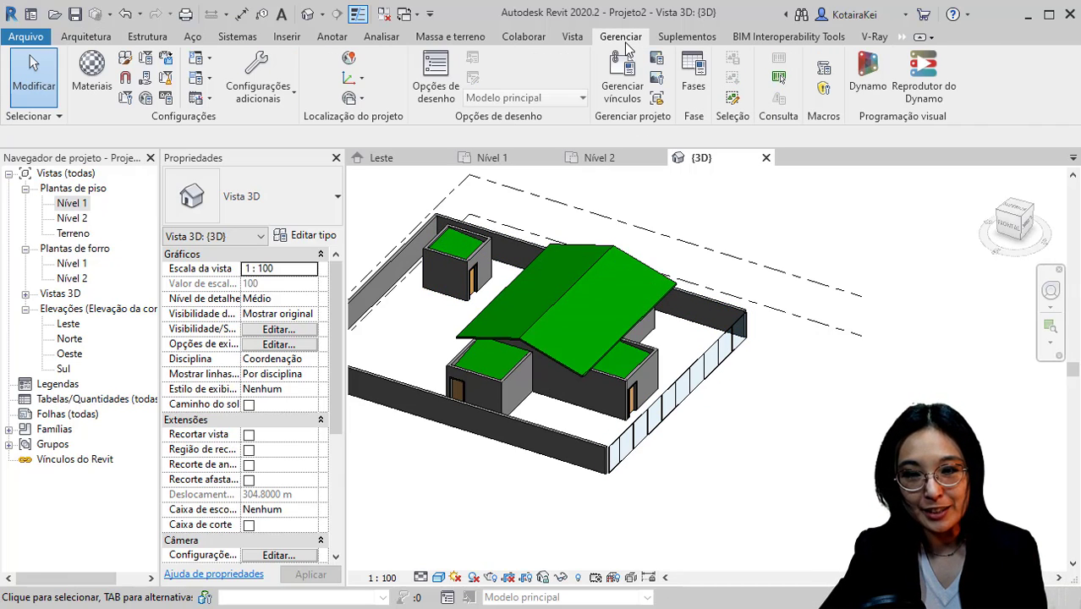
left_click(701, 93)
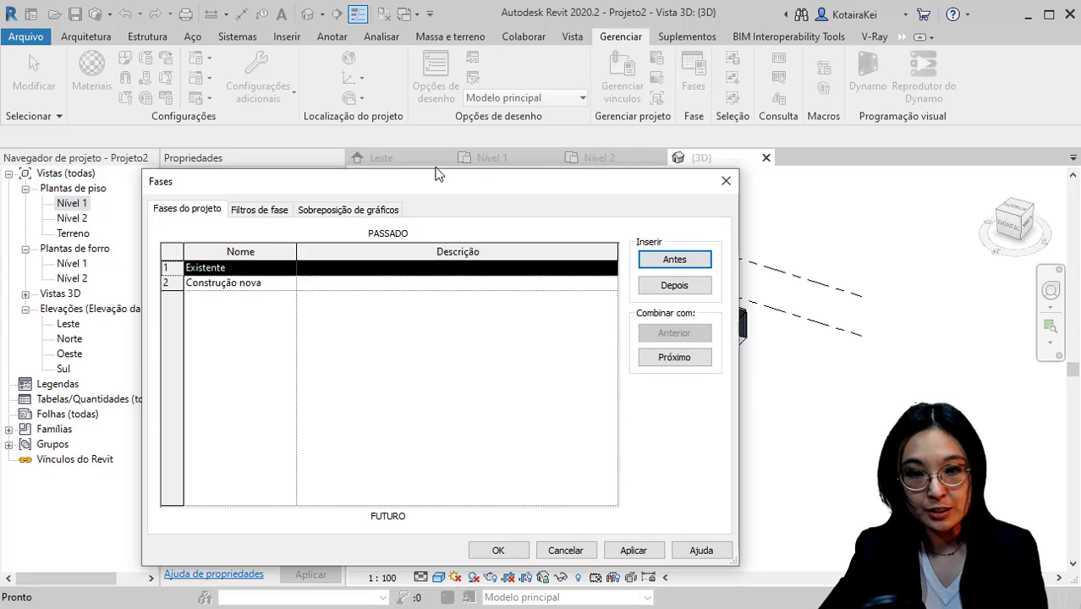
left_click_drag(447, 179, 405, 57)
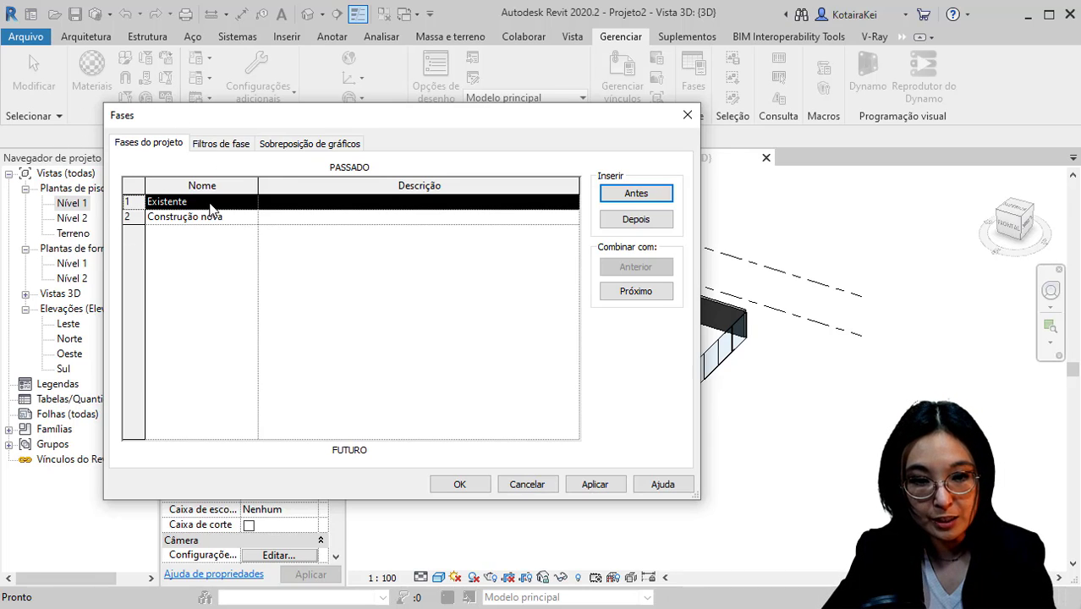
left_click(207, 212)
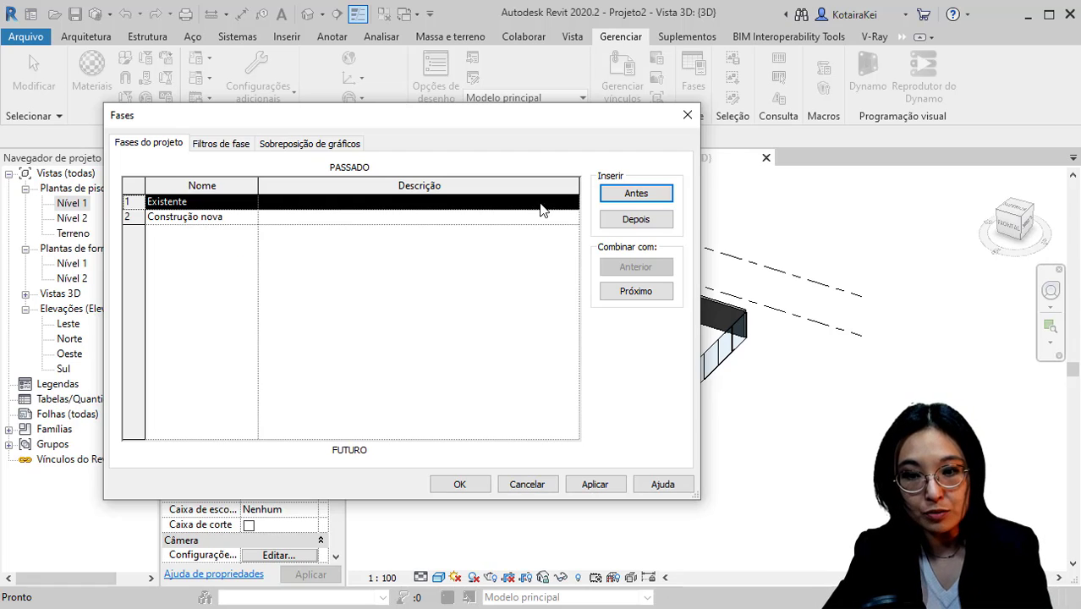
left_click(639, 203)
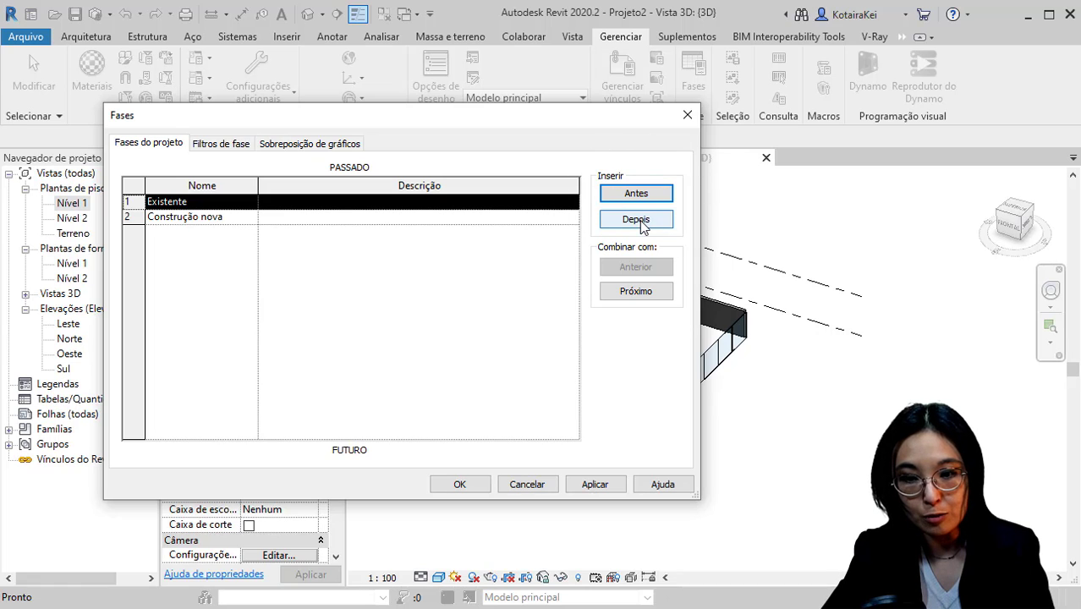
- Insert a trial phase after Existente, plus two more trial phases, each ahead of the last one added
left_click(146, 201)
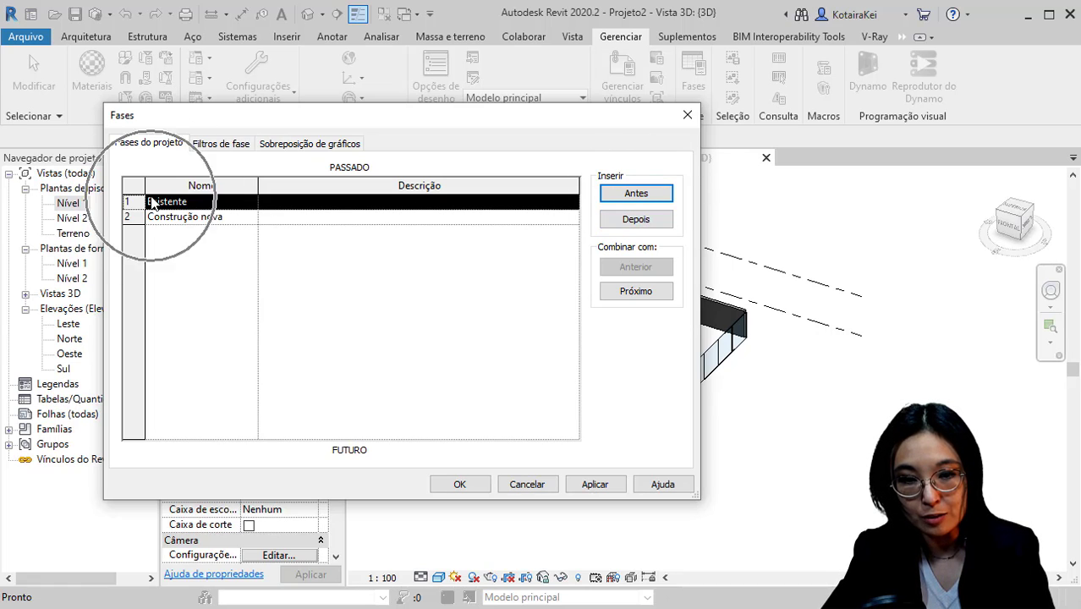
left_click(658, 224)
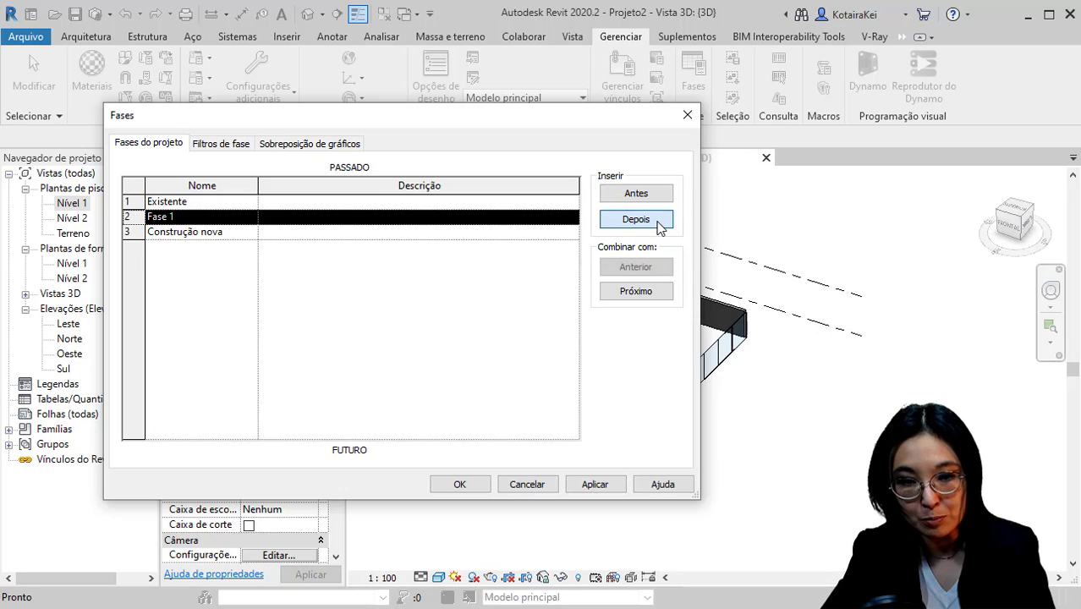
left_click(159, 229)
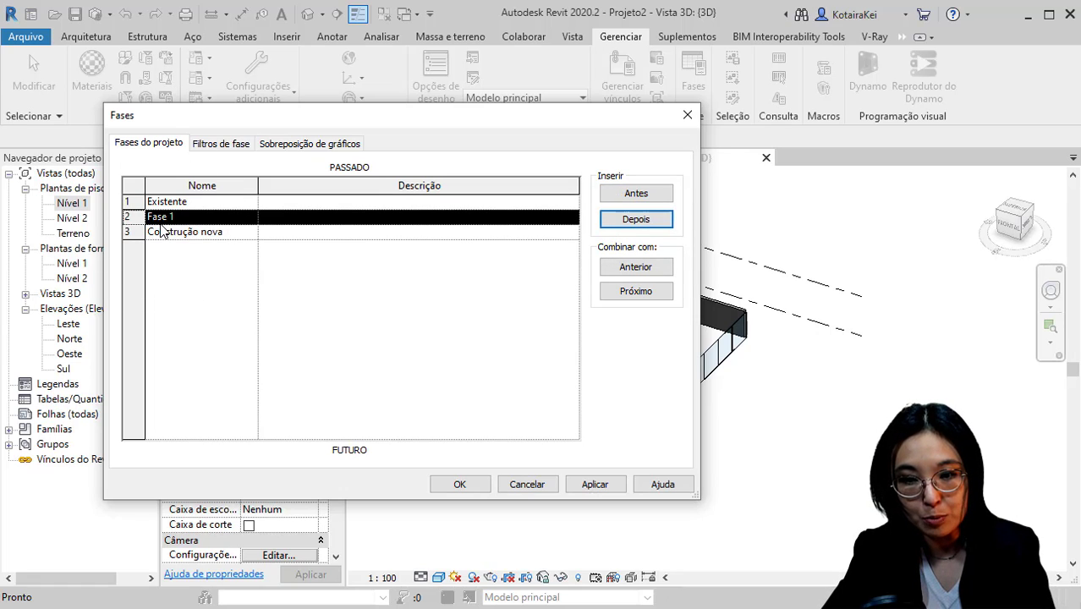
left_click(638, 195)
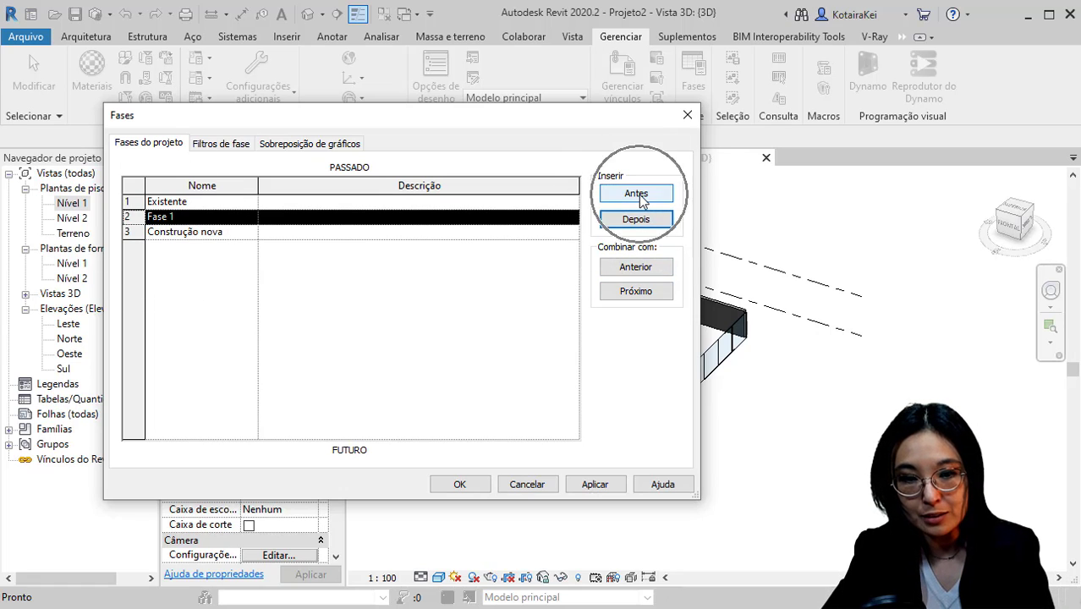
left_click(639, 194)
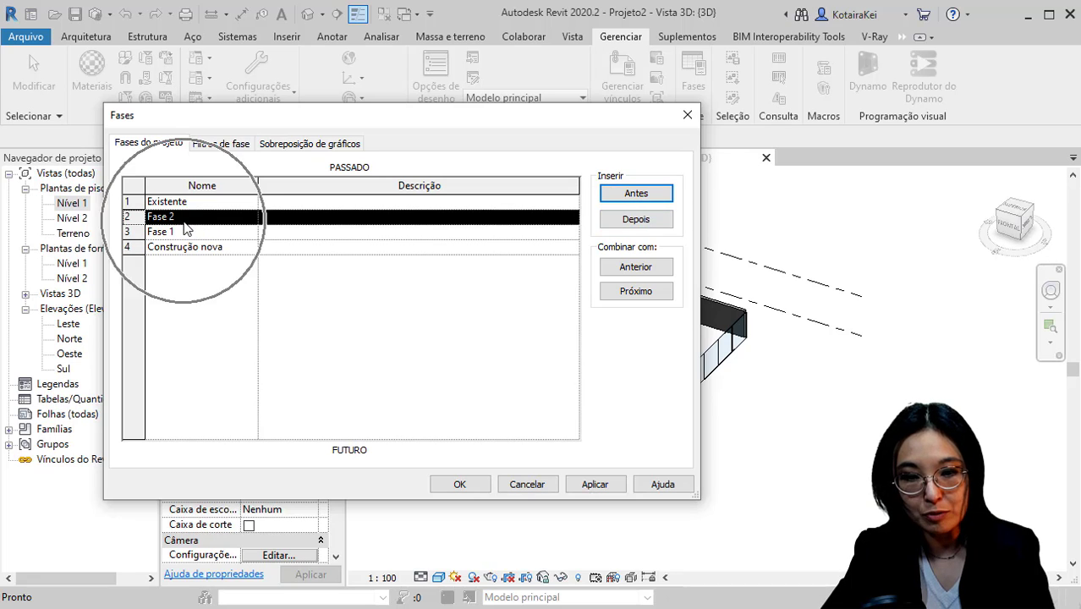
left_click(185, 223)
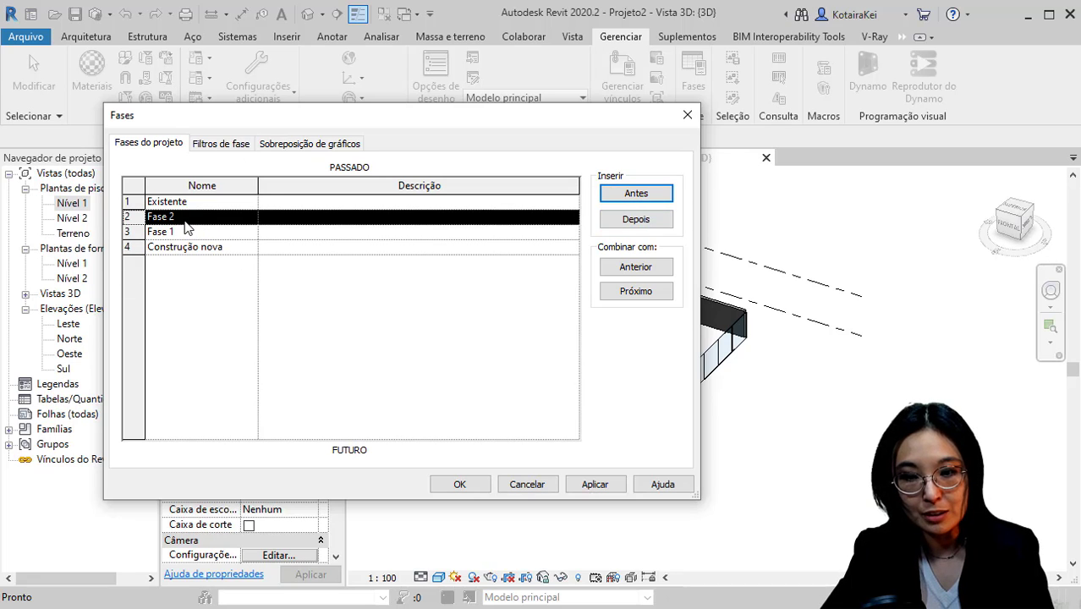
left_click(648, 195)
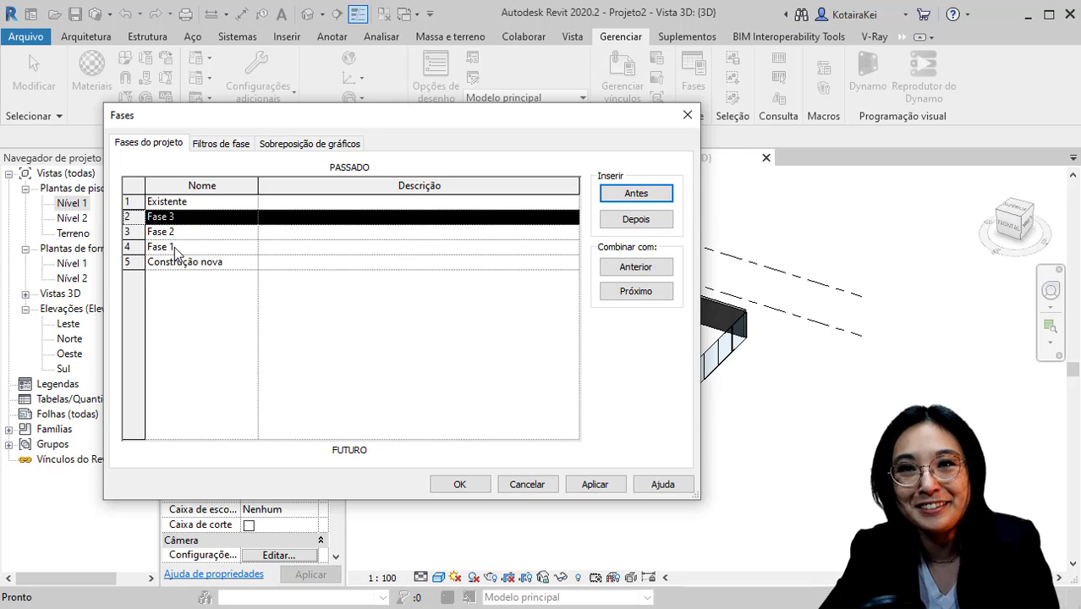
- Remove the three trial phases by combining the newest with the next phase and the others with the previous one
left_click(642, 269)
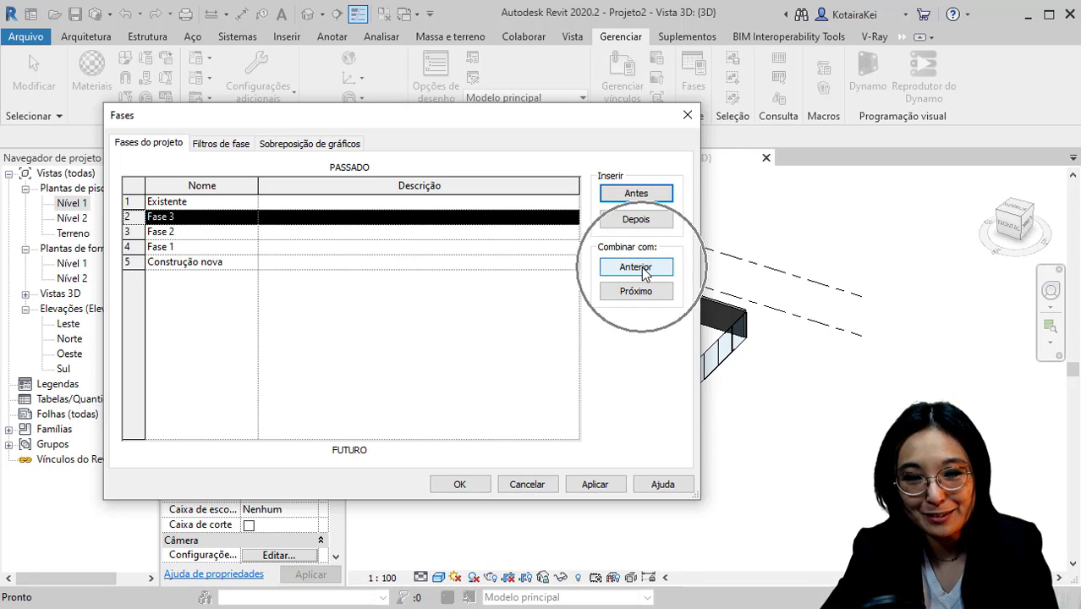
left_click(649, 296)
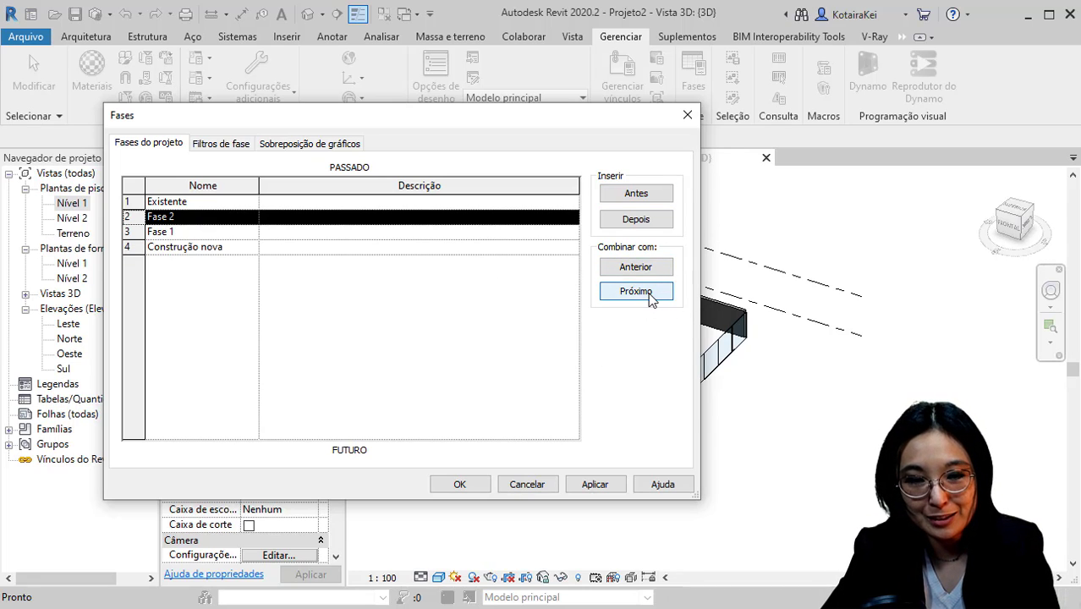
left_click(200, 233)
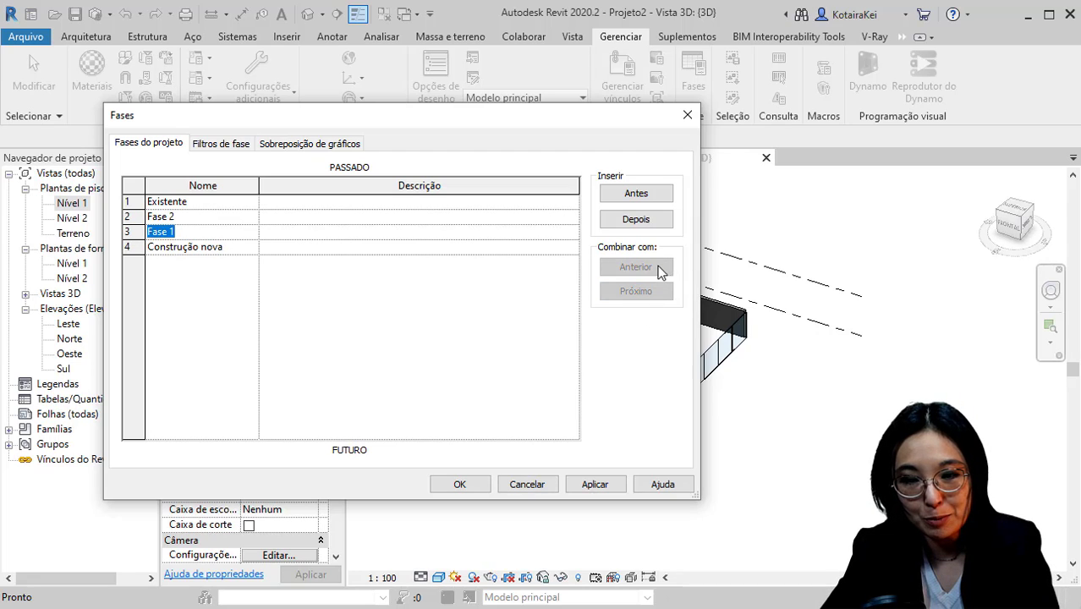
left_click(128, 231)
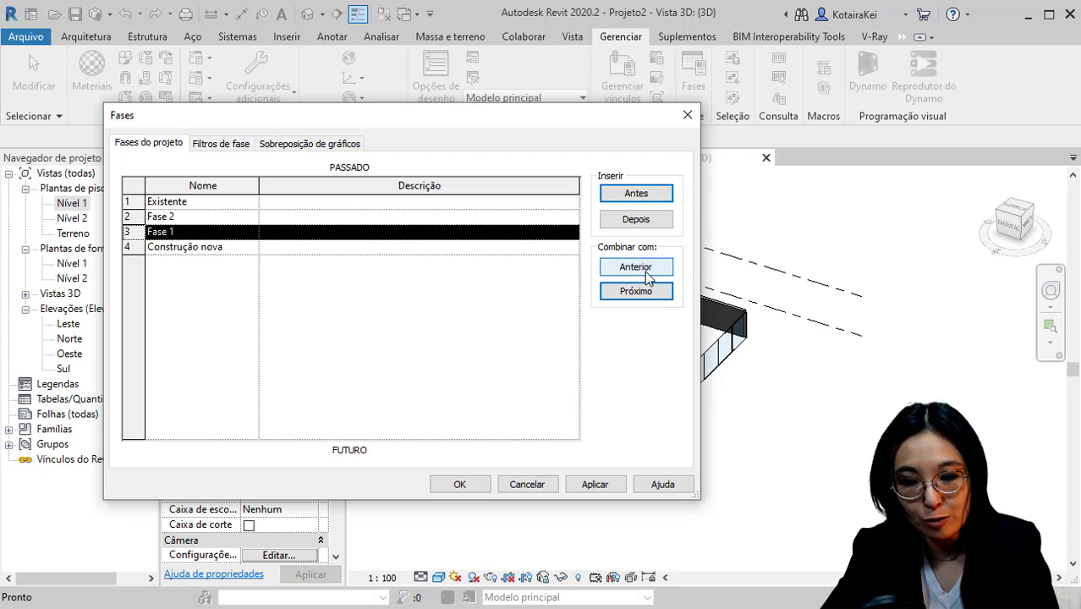
left_click(646, 272)
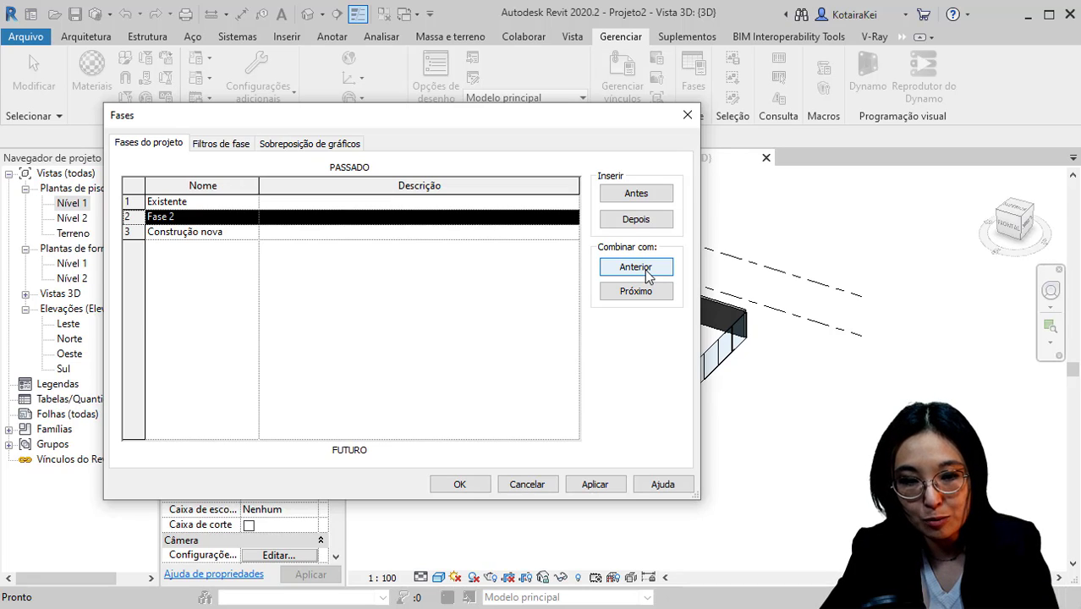
left_click(645, 273)
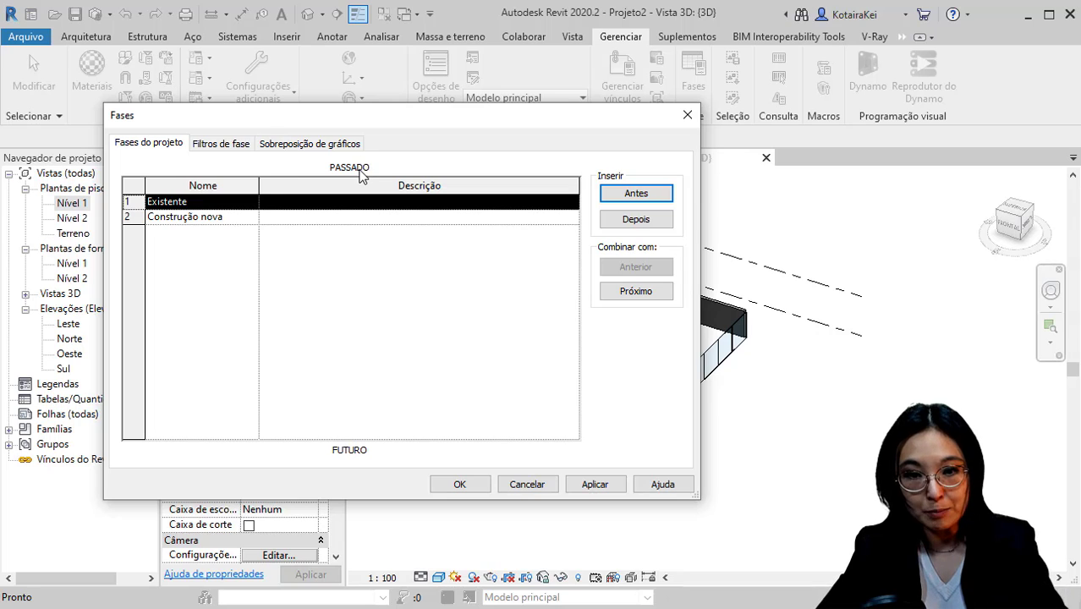
left_click(359, 172)
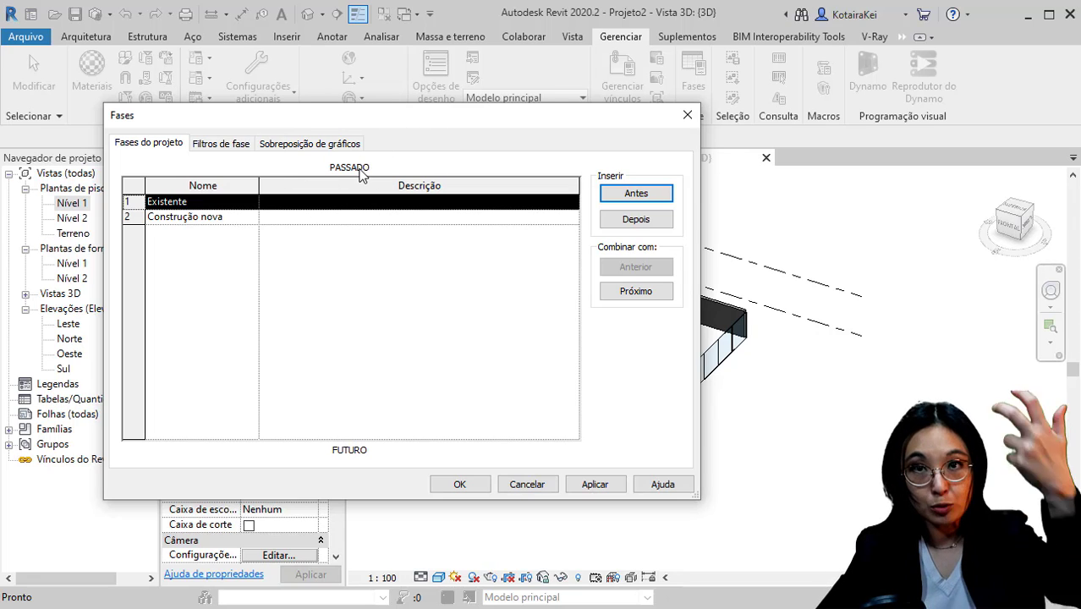
left_click(378, 473)
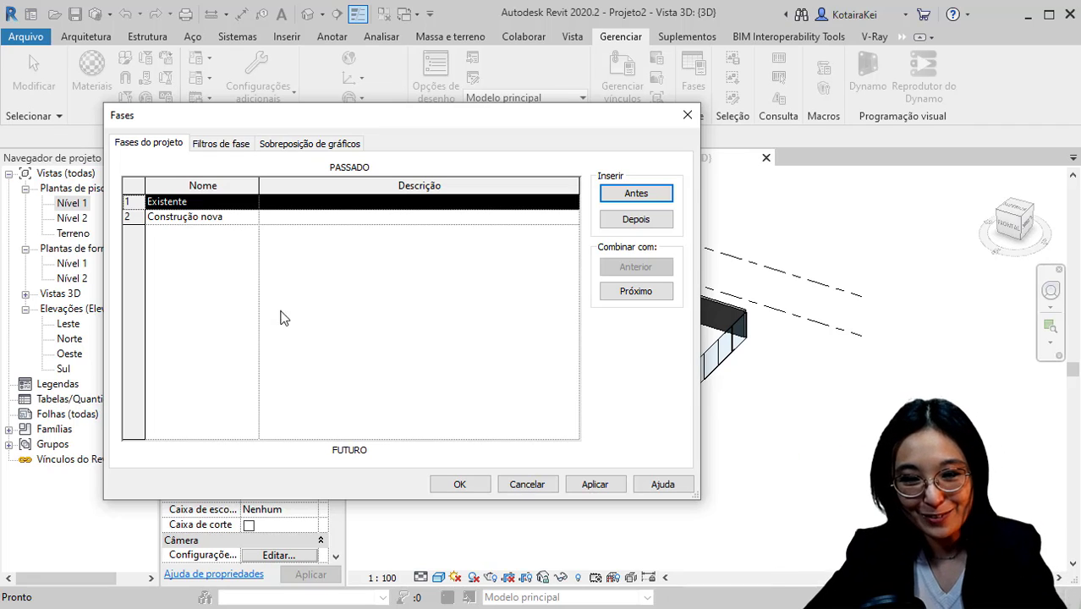
- Insert a new project phase after Construção nova
left_click(346, 220)
left_click(221, 222)
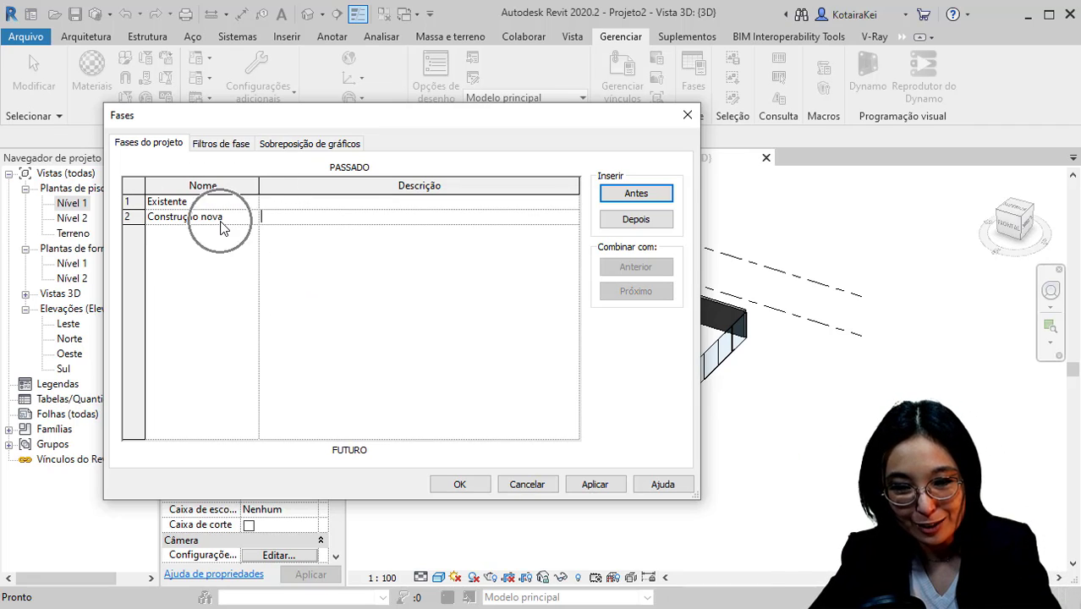
left_click(636, 219)
- Rename the Construção nova phase as Construção and the last phase in the list as Reforma
left_click(179, 203)
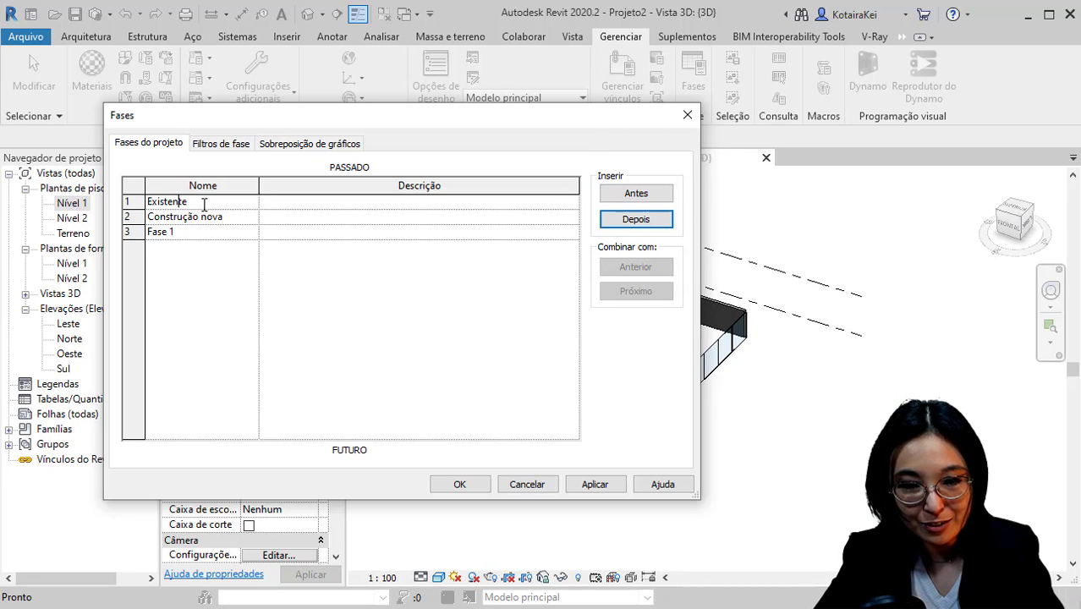
left_click(236, 225)
left_click_drag(237, 219, 200, 218)
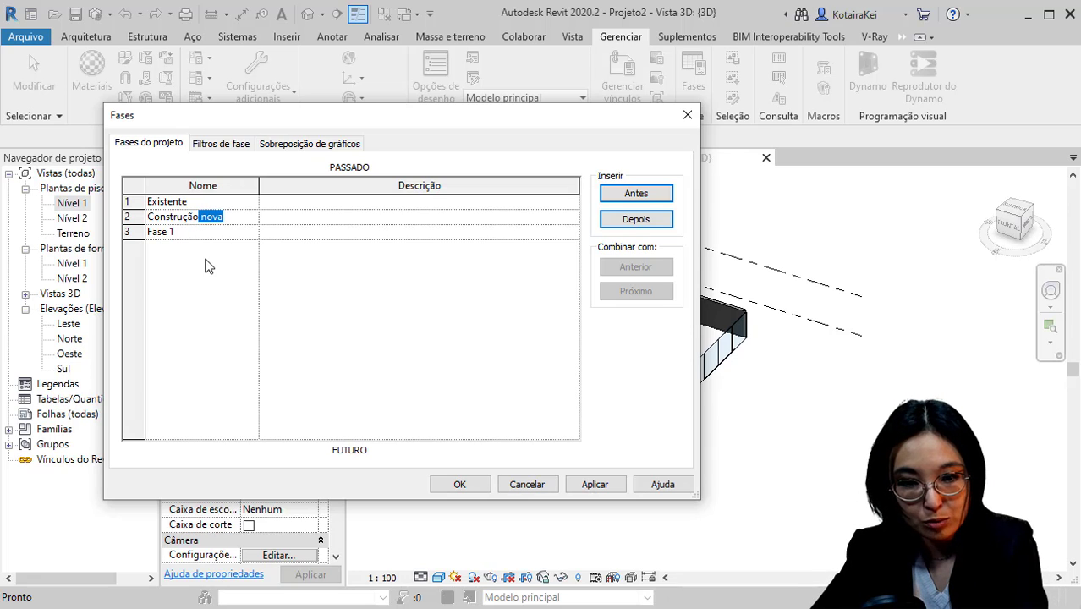
key("BackSpace")
left_click(191, 235)
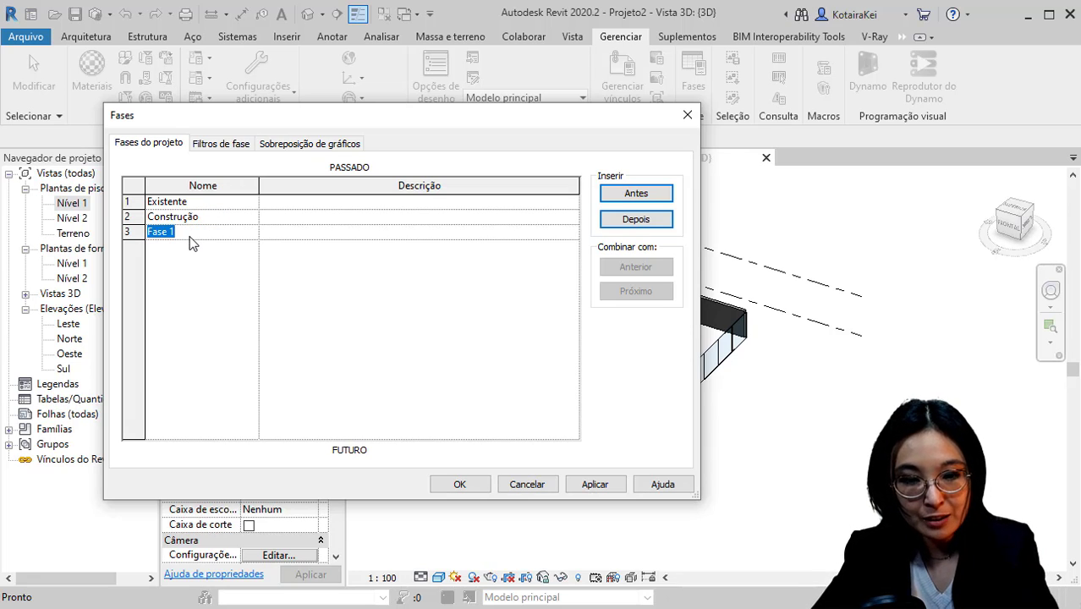
type("Reforma")
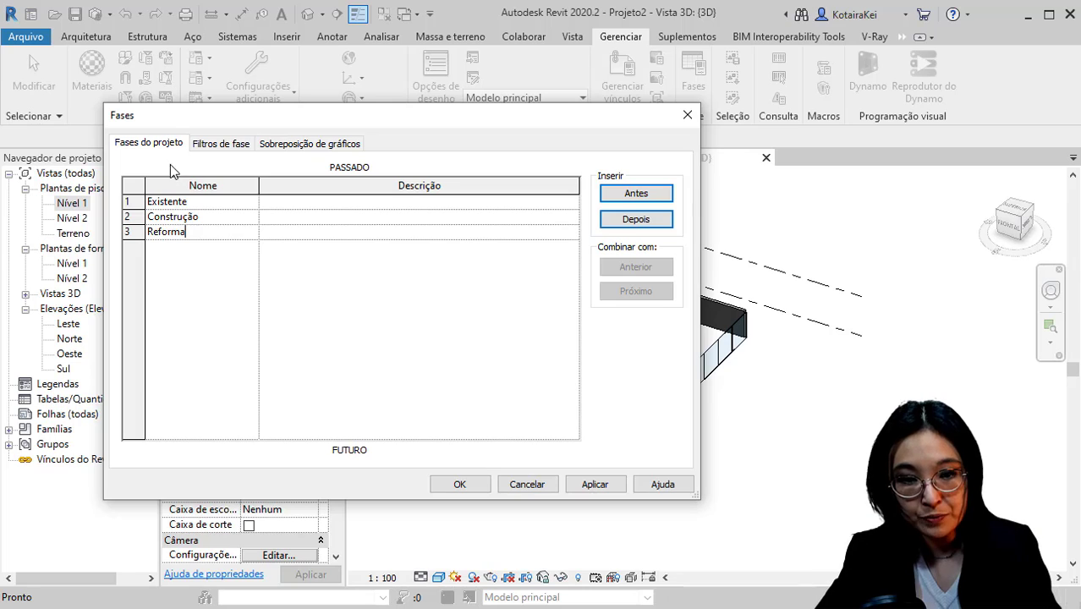
- Review the sequence of the Existente, Construção and Reforma phases from past to future
key("ctrl")
key("ctrl")
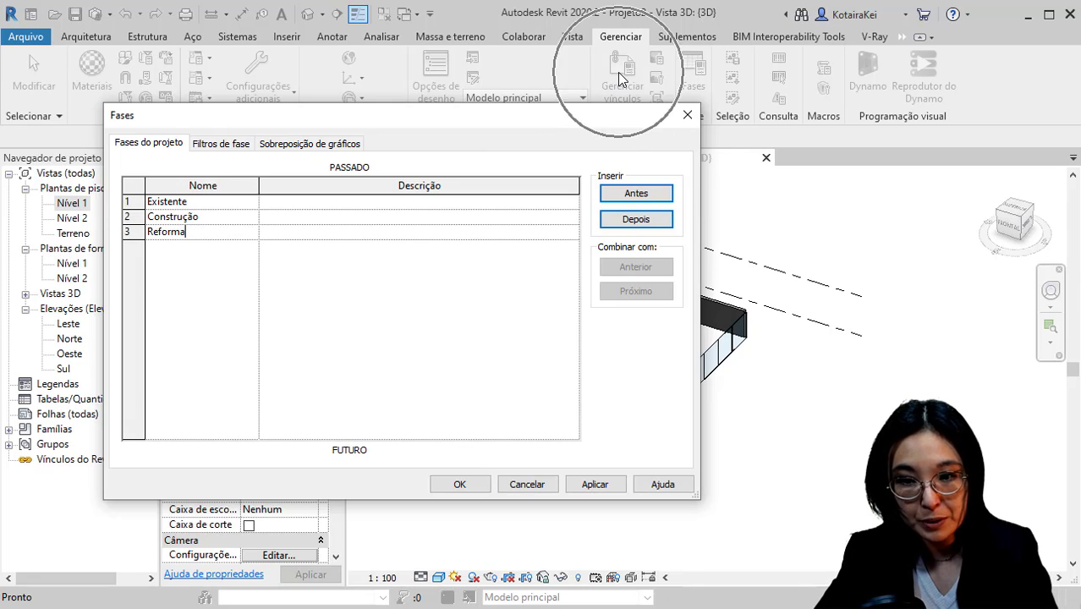
left_click(210, 205)
left_click(222, 218)
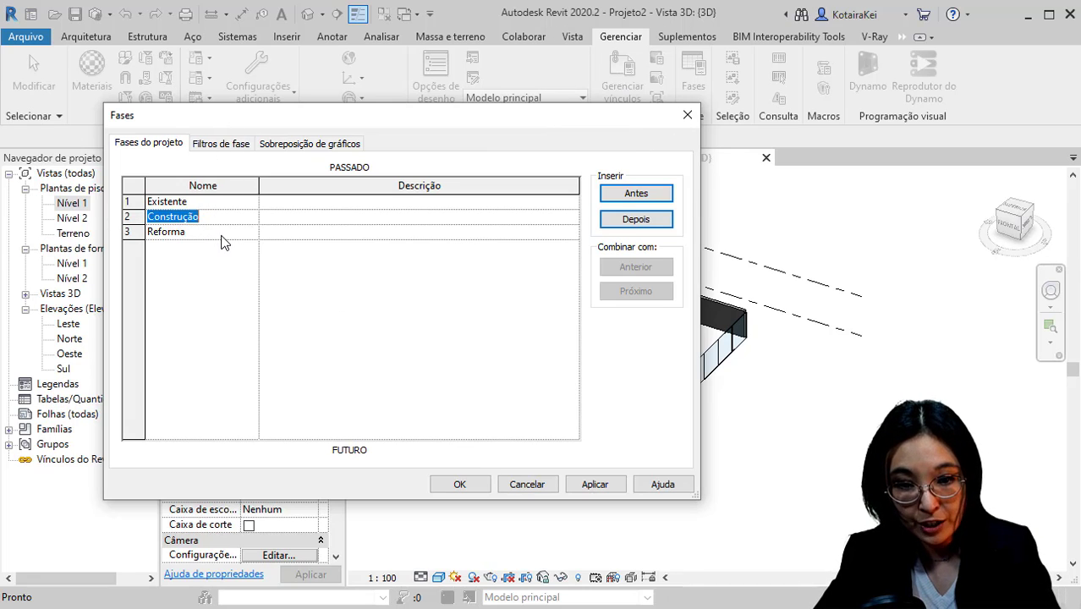
left_click(222, 233)
left_click(225, 202)
left_click(225, 218)
left_click(227, 233)
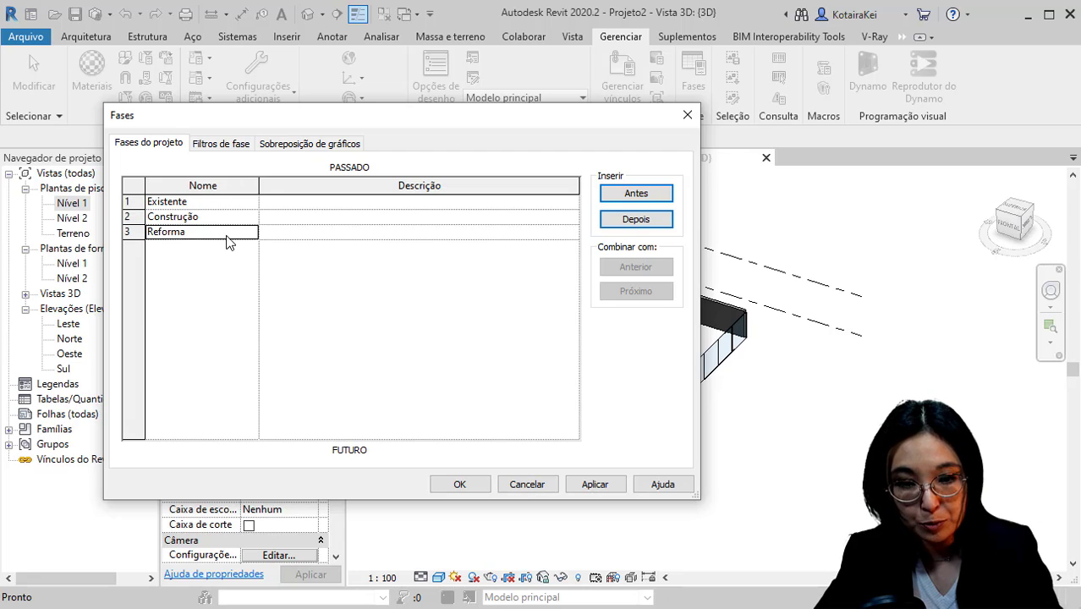
left_click(234, 207)
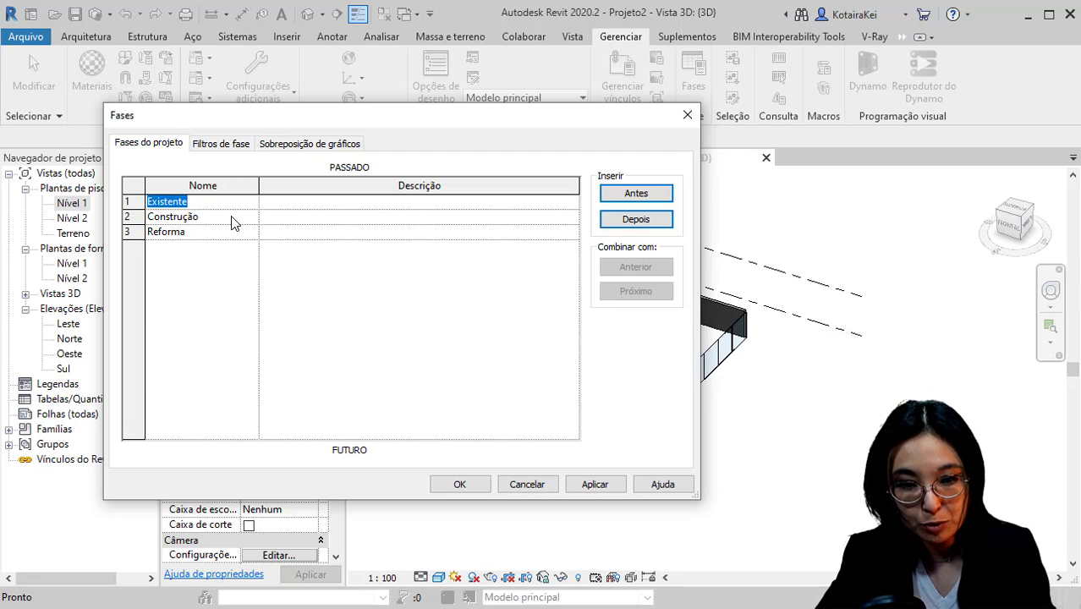
left_click(234, 218)
left_click(218, 233)
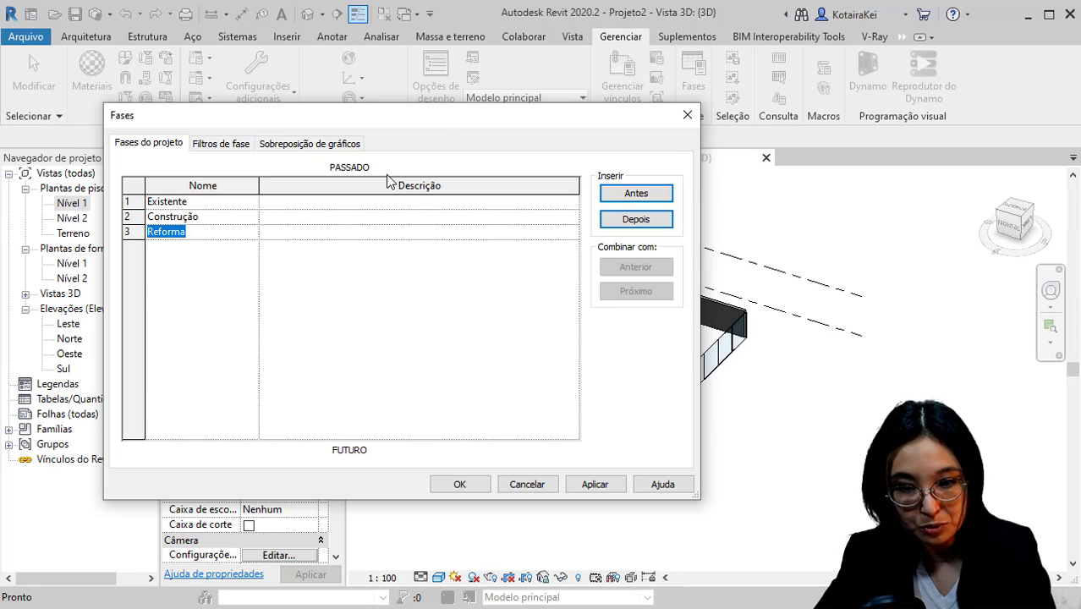
key("ctrl")
key("ctrl")
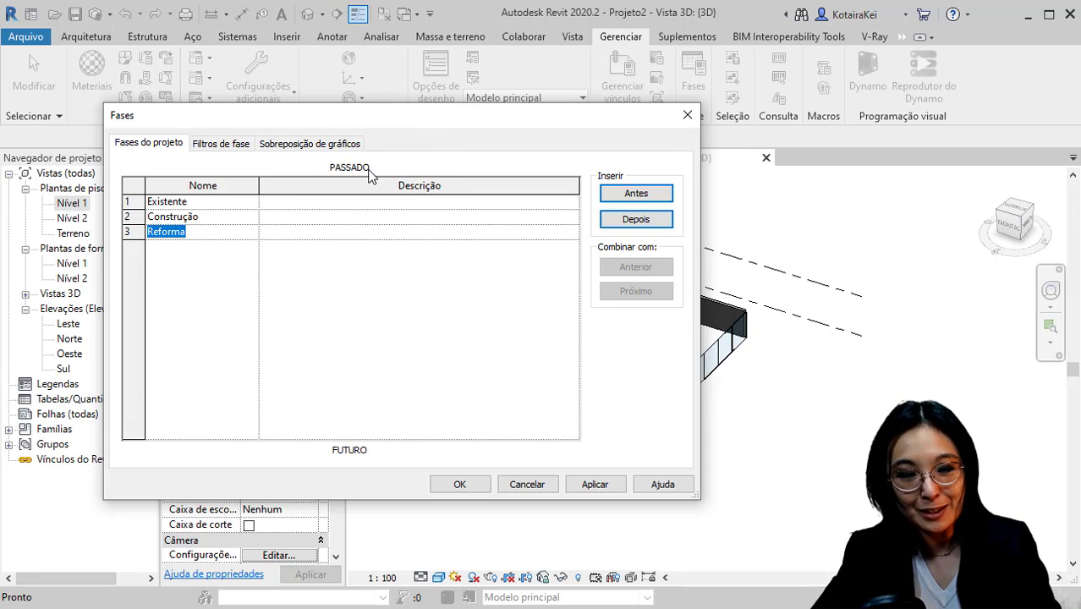
key("ctrl")
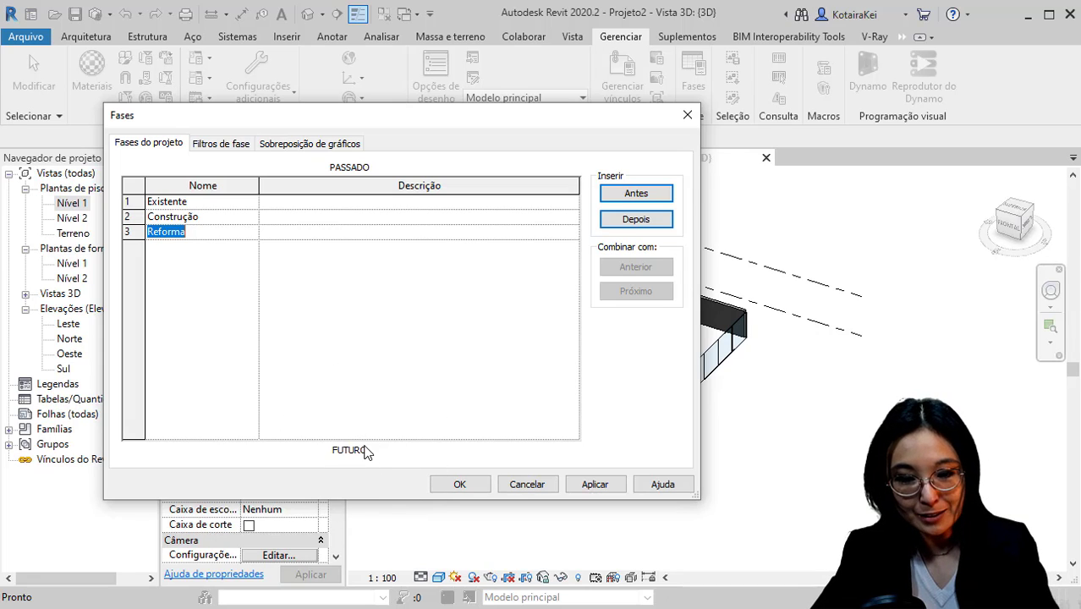
key("ctrl")
key("ctrl")
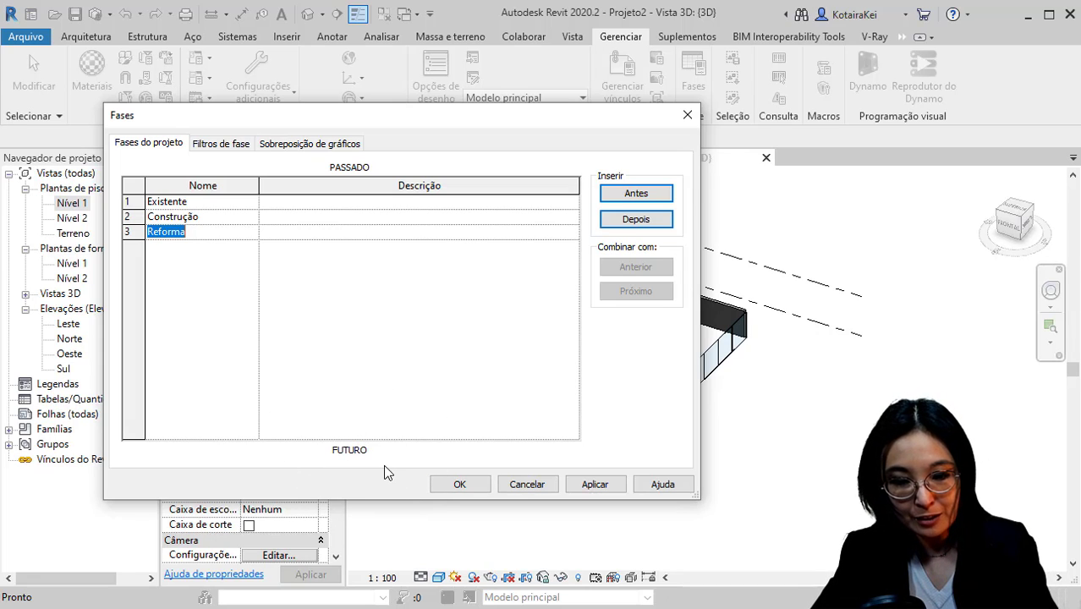
left_click(202, 204)
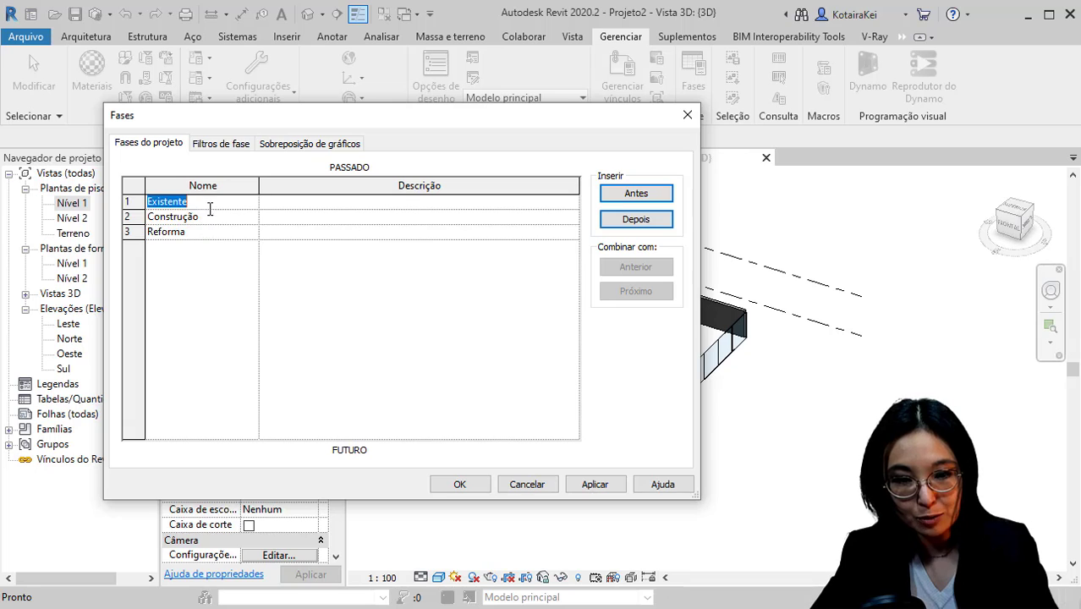
left_click(208, 216)
left_click(214, 236)
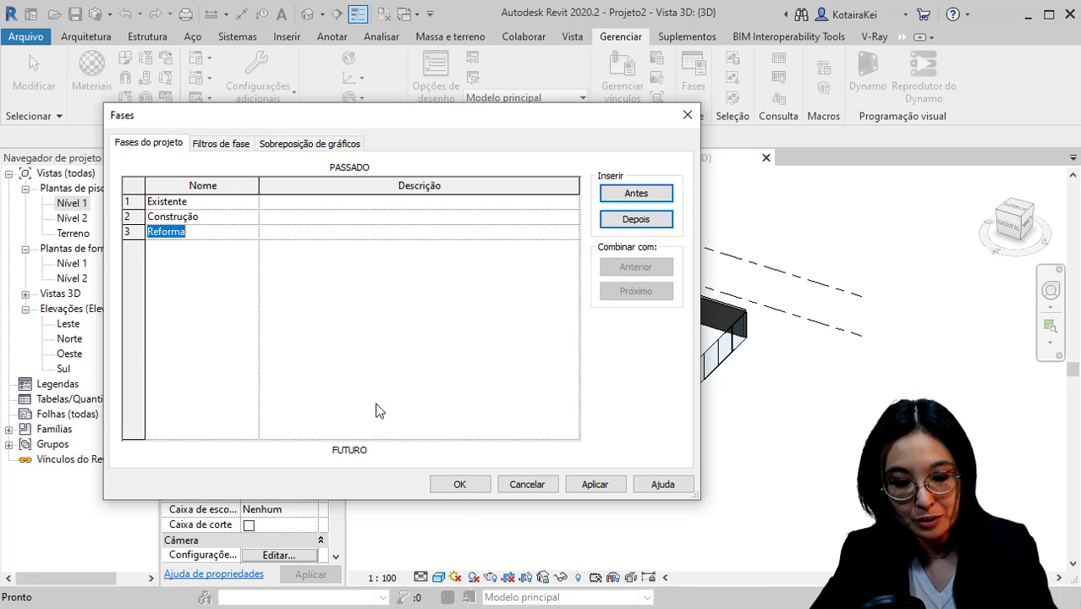
- Confirm the project phase list of Existente, Construção and Reforma
left_click(233, 207)
left_click(227, 219)
left_click(226, 235)
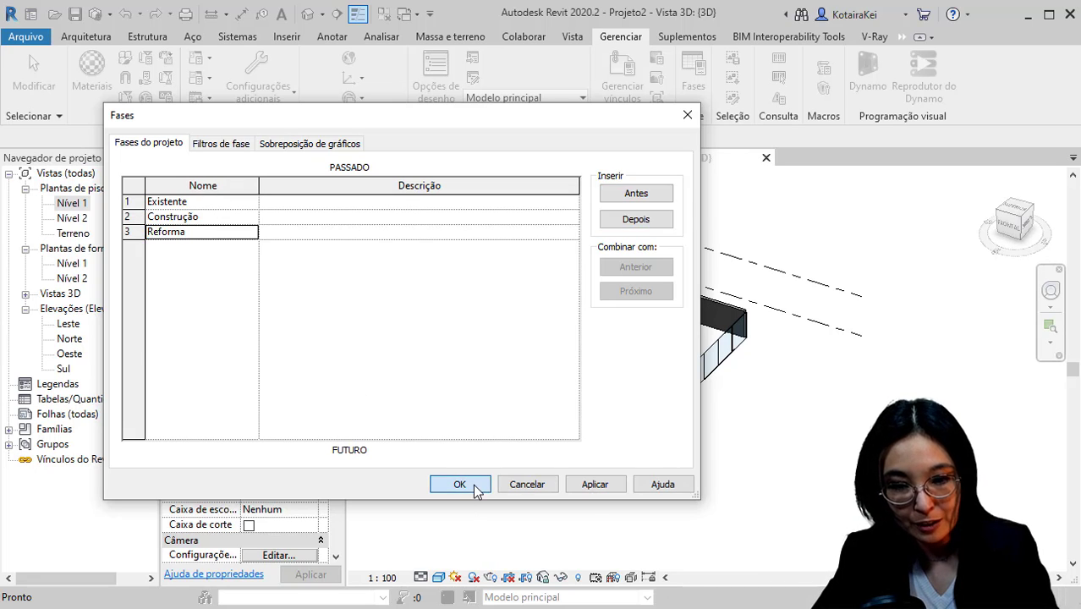
left_click(473, 485)
- Examine the created and demolished phase properties of the three solid perimeter walls, a detached room wall and the gable roof
middle_click_drag(467, 486, 549, 497, "shift")
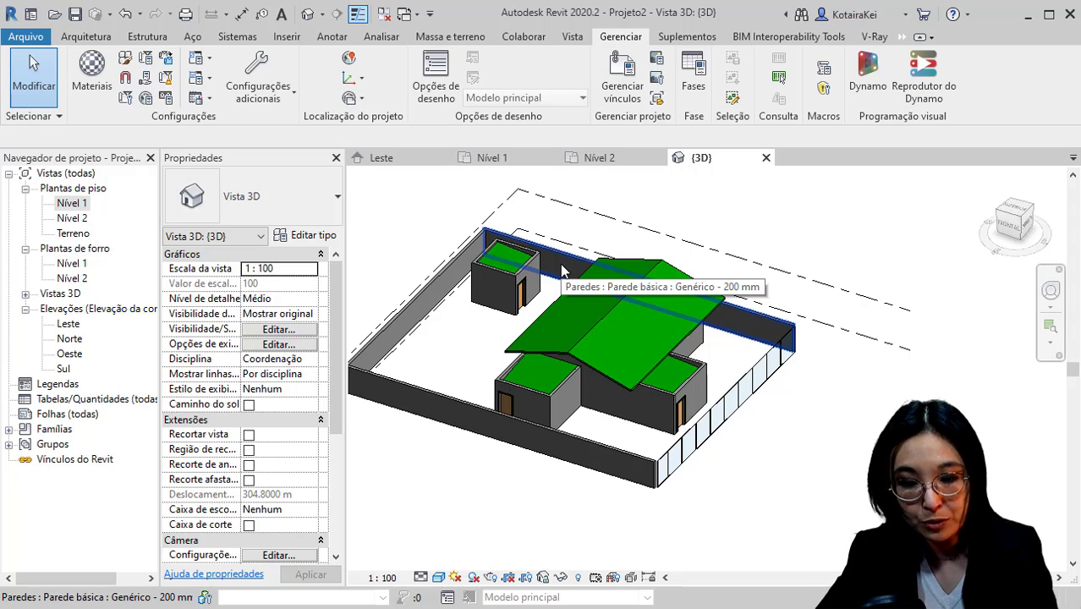
left_click(563, 271)
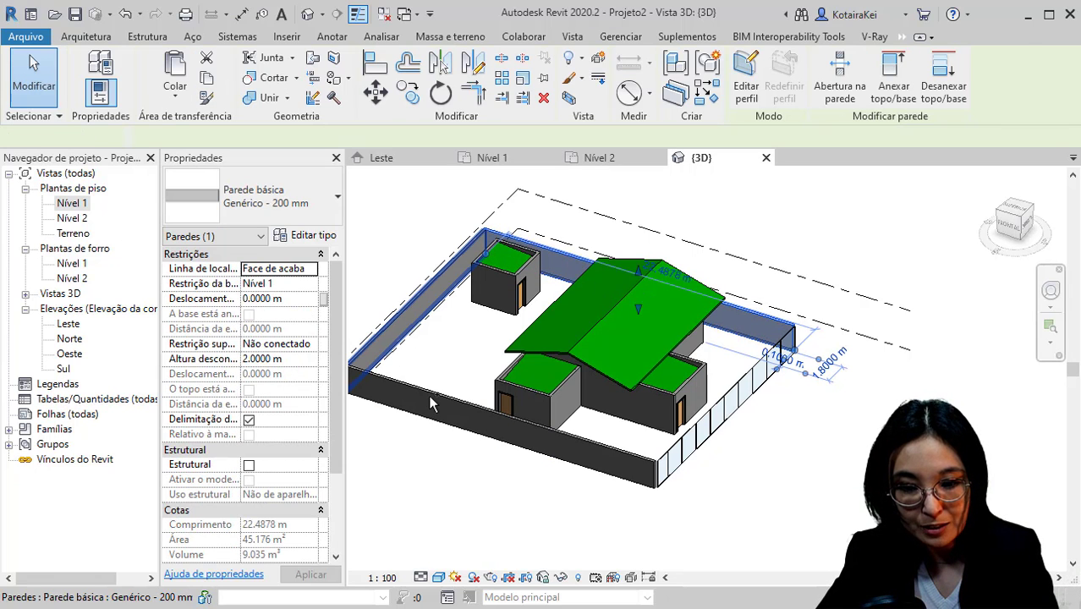
left_click(432, 403, "ctrl")
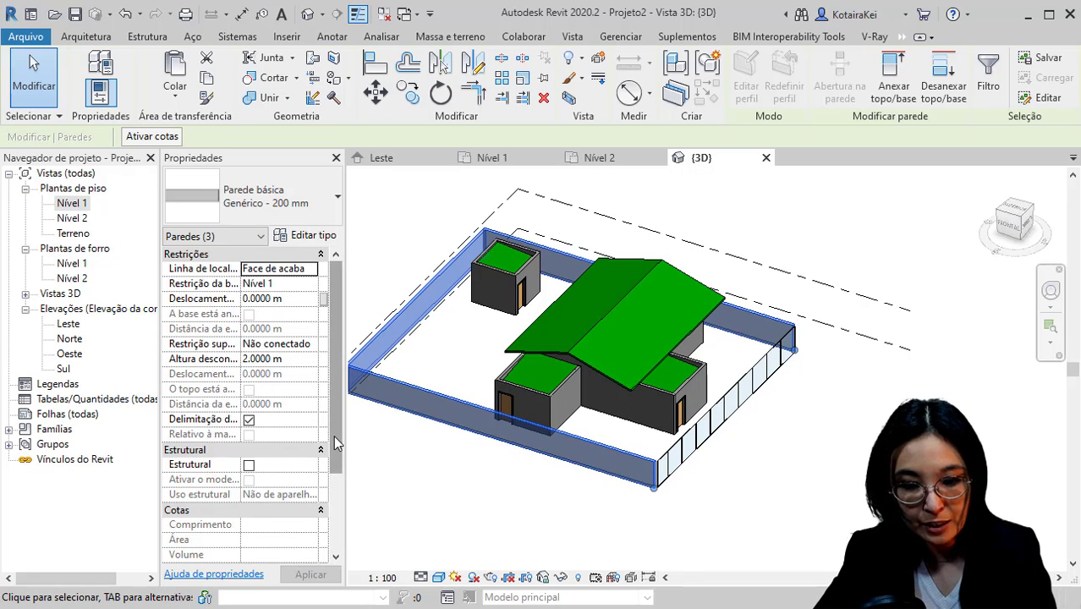
left_click_drag(335, 438, 335, 328)
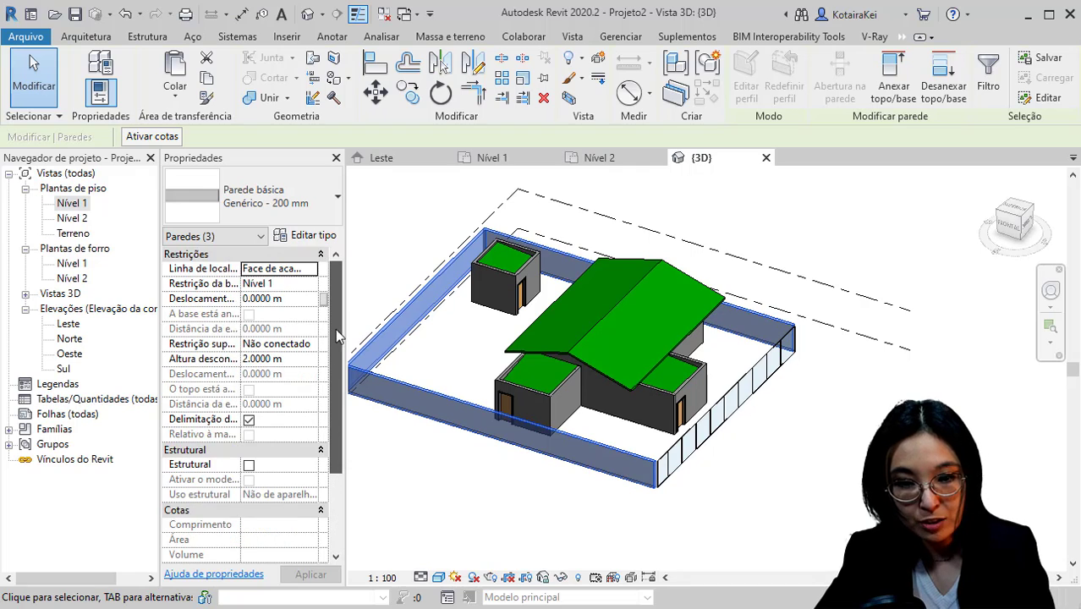
left_click(290, 298)
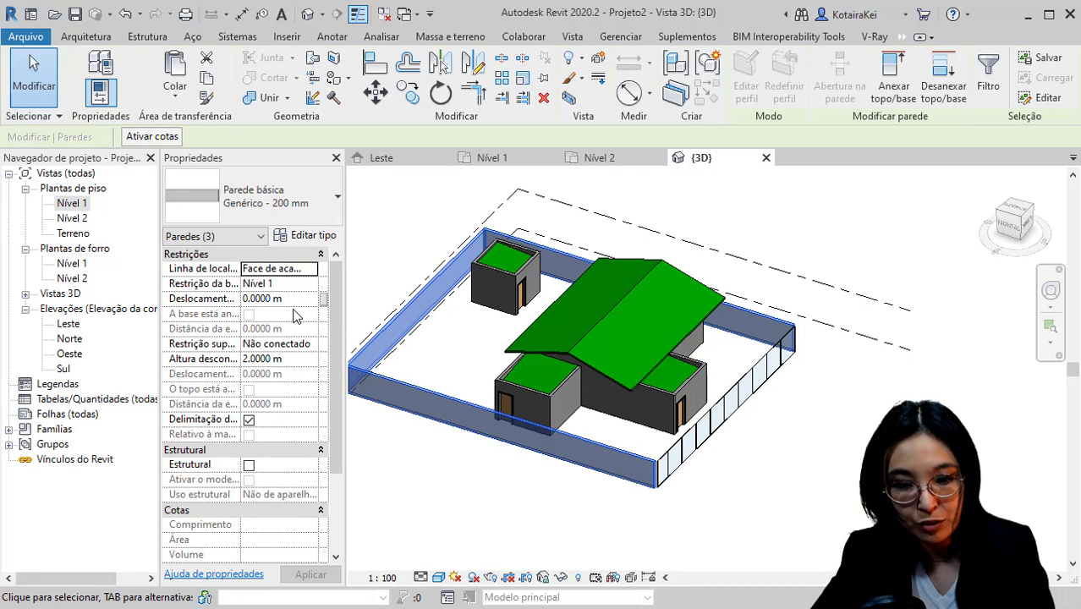
left_click(297, 356)
left_click(297, 356)
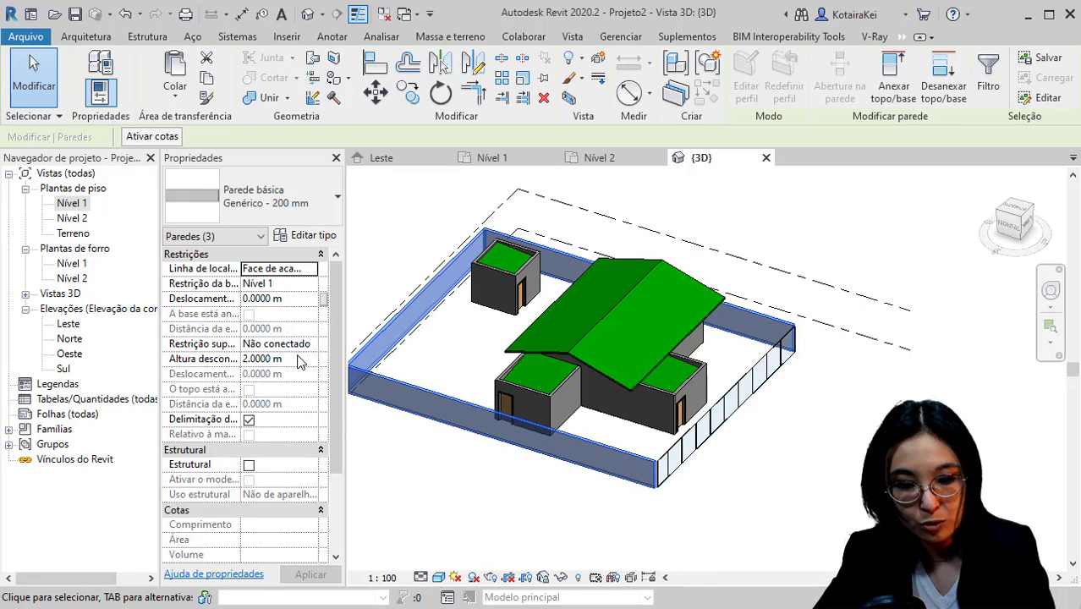
left_click_drag(329, 333, 337, 446)
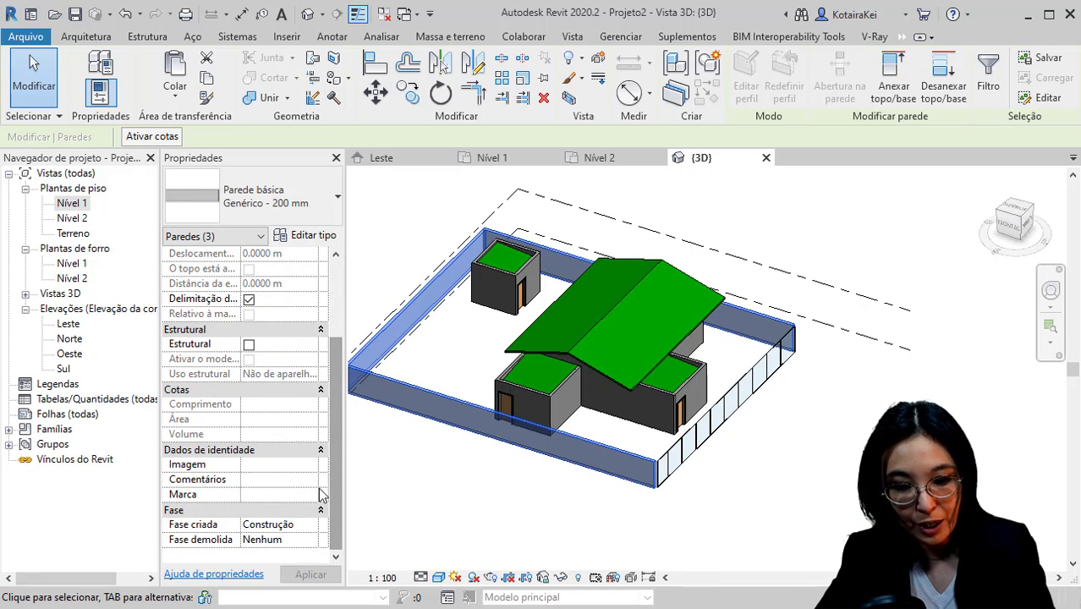
left_click(288, 524)
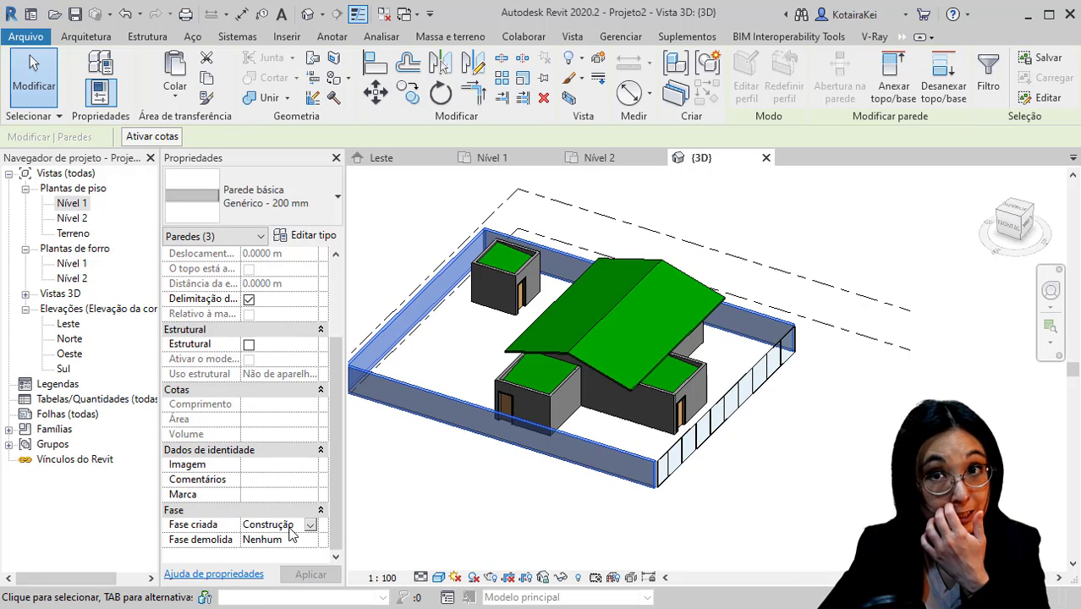
left_click(499, 284)
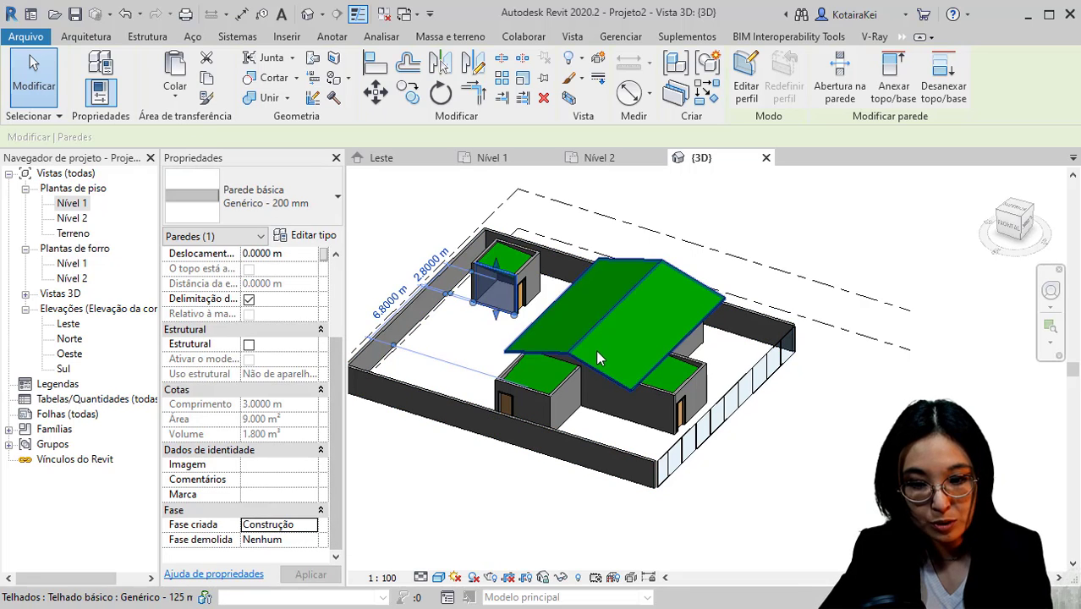
left_click(598, 349)
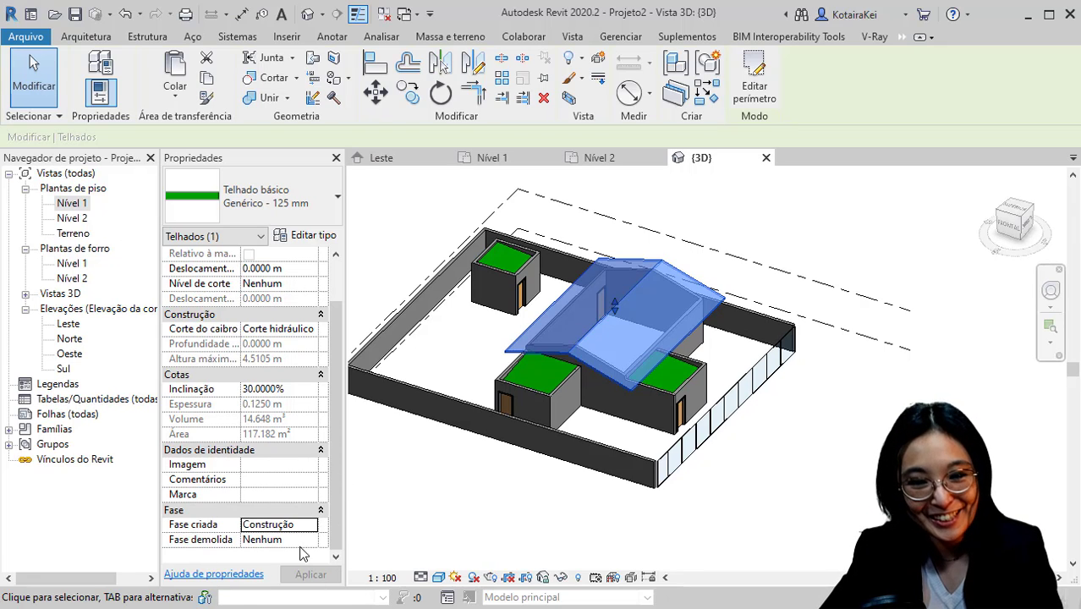
- Set the created phase of the three solid perimeter walls to Existente
key("Tab")
left_click(382, 400)
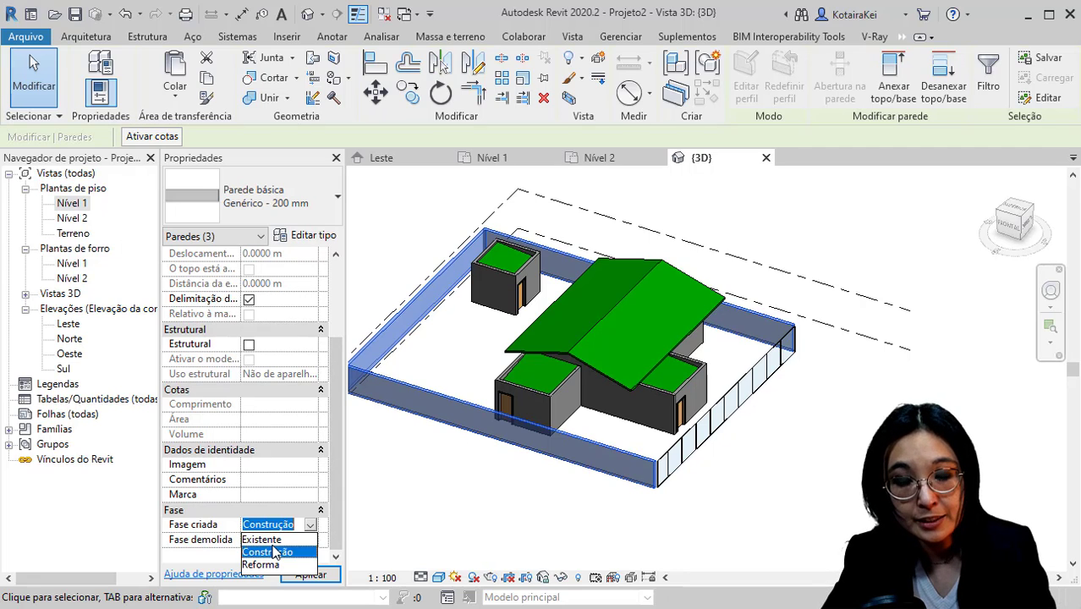
left_click(261, 538)
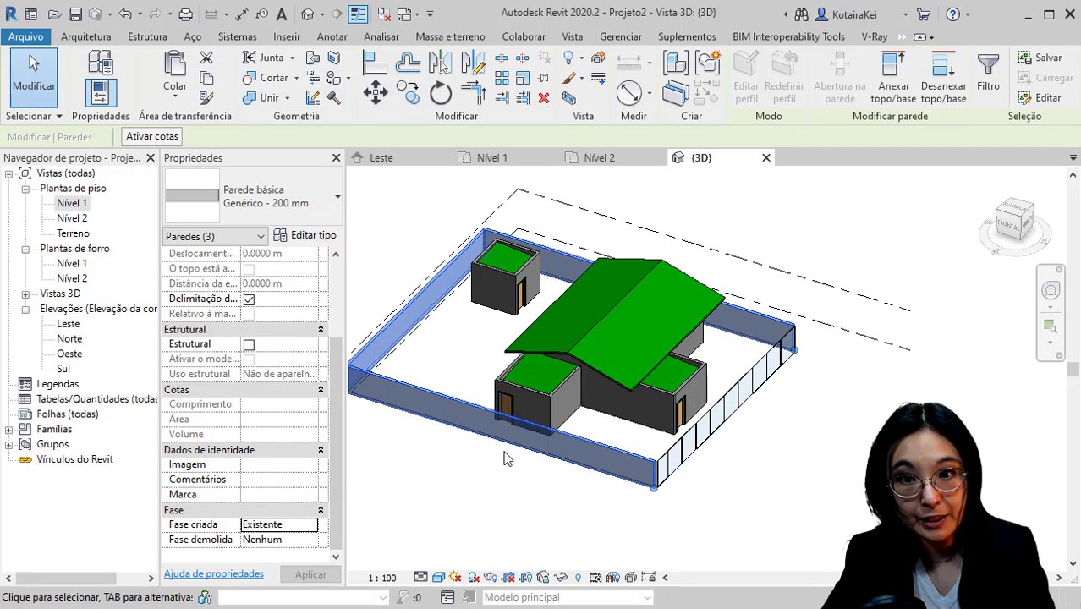
left_click(487, 511)
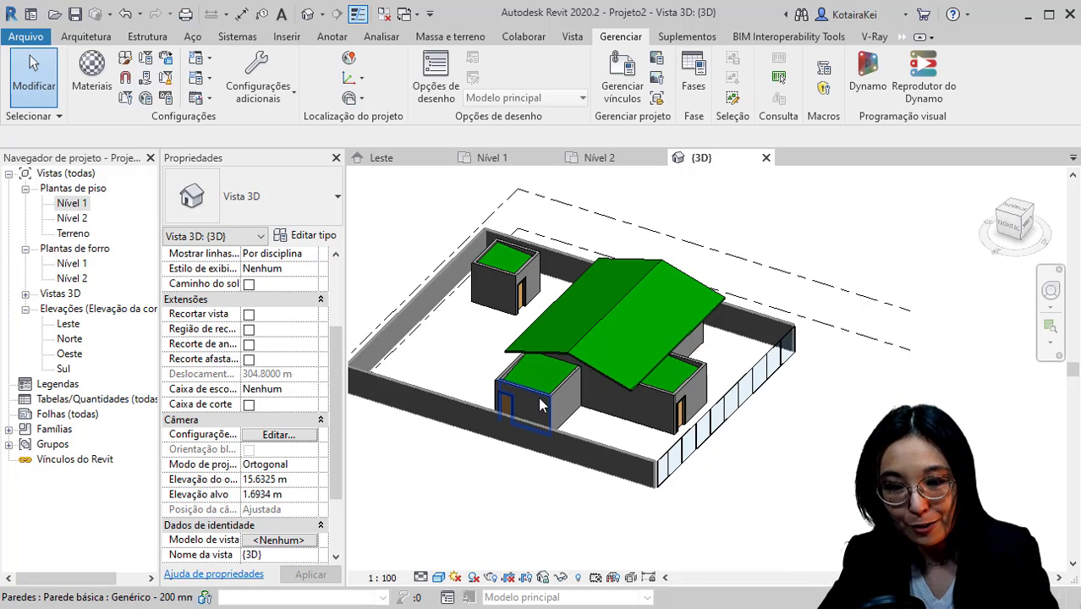
- Assign the detached room's four walls, door and flat roof to the created phase Reforma
scroll(496, 327, "up", 5)
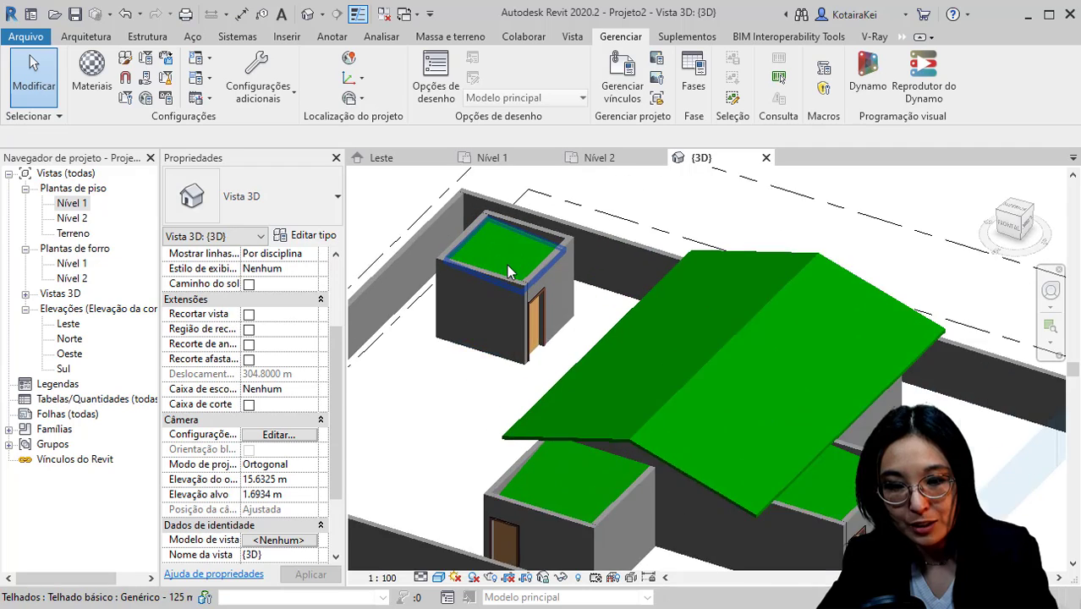
left_click(571, 348)
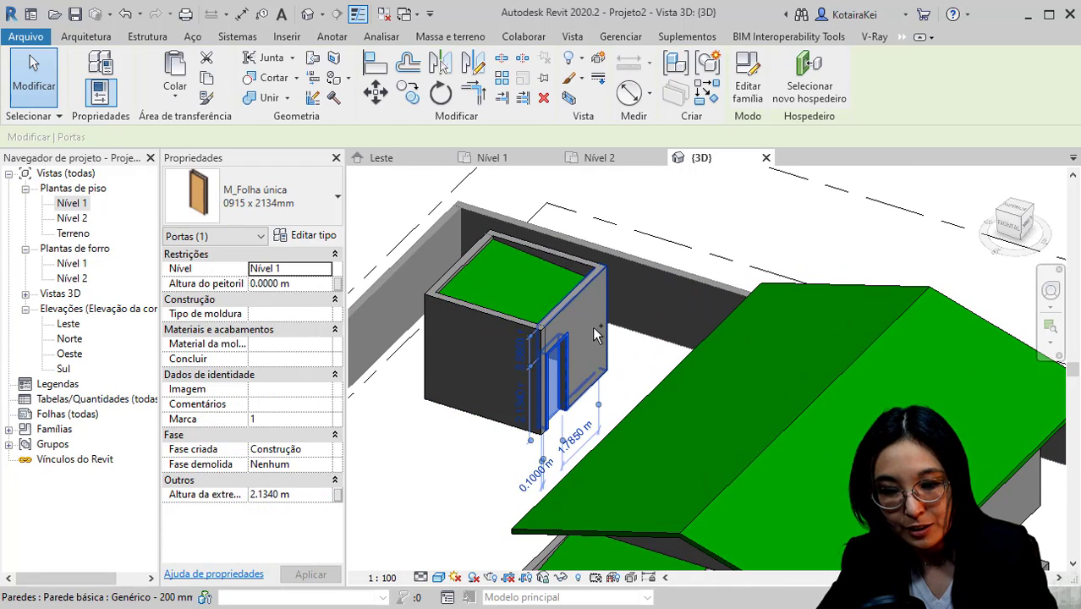
left_click(588, 360, "ctrl")
left_click(497, 261, "ctrl")
left_click(483, 319, "ctrl")
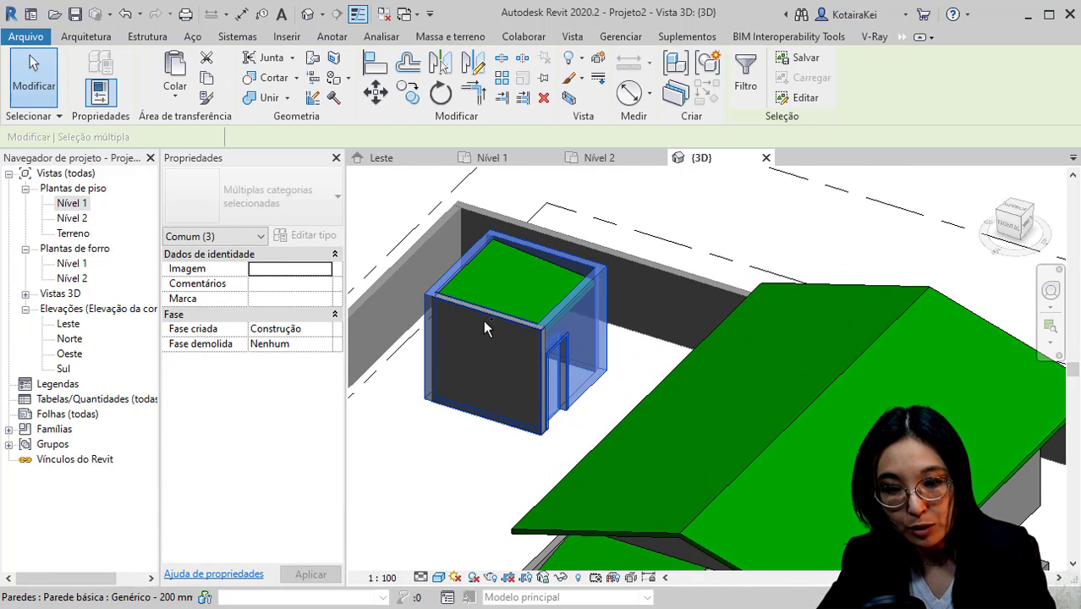
left_click(510, 281, "ctrl")
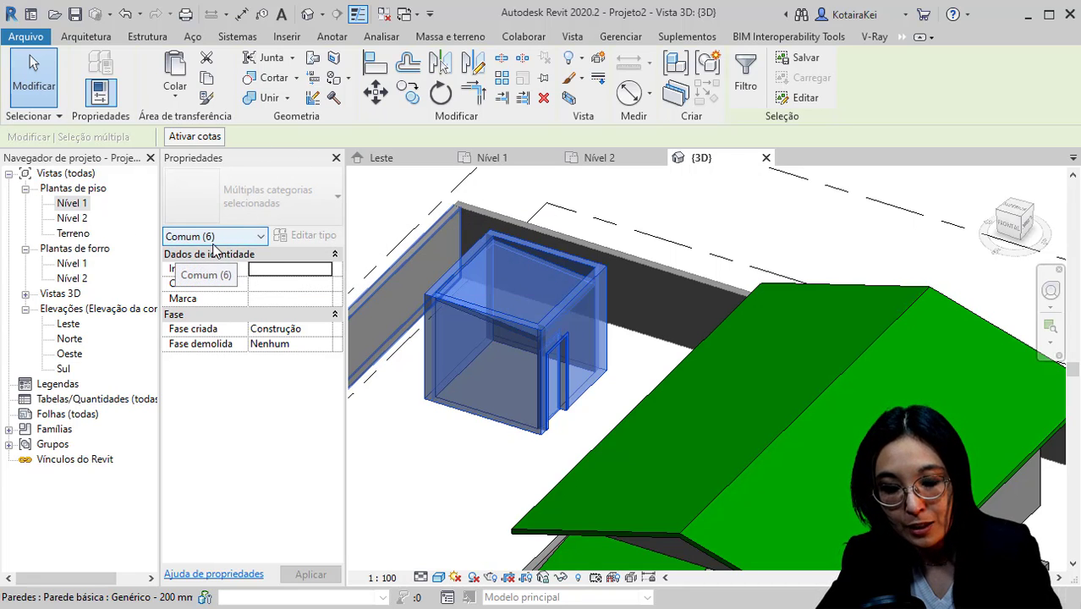
left_click(304, 333)
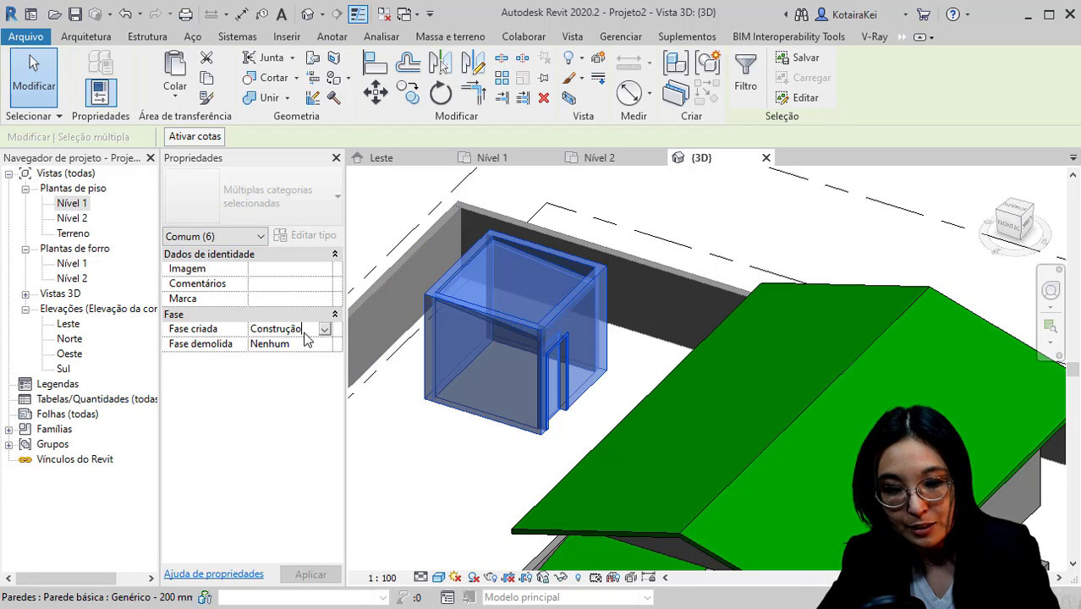
left_click(324, 329)
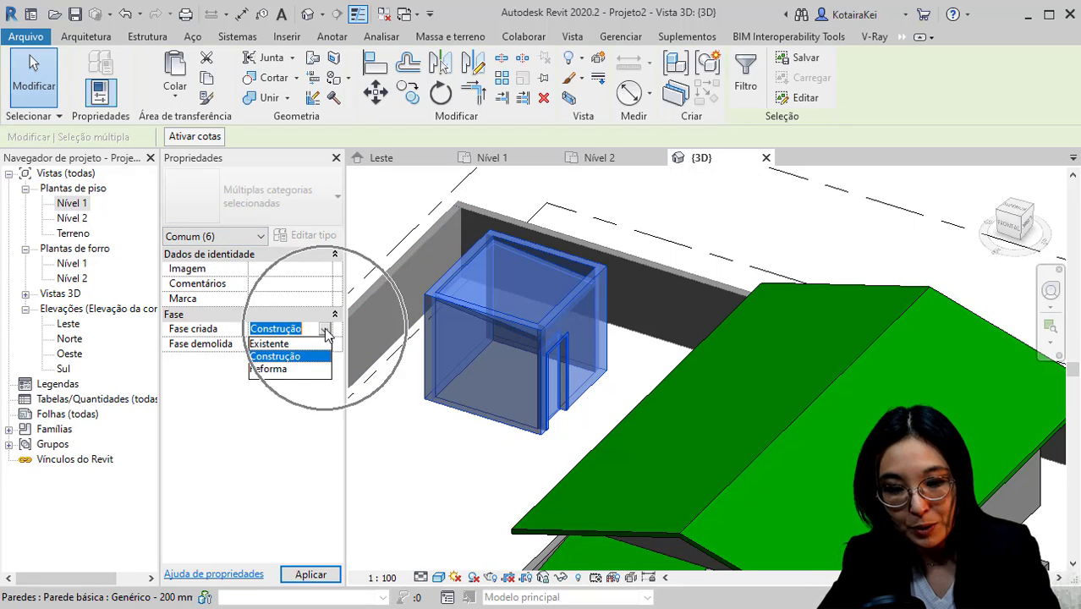
left_click(286, 372)
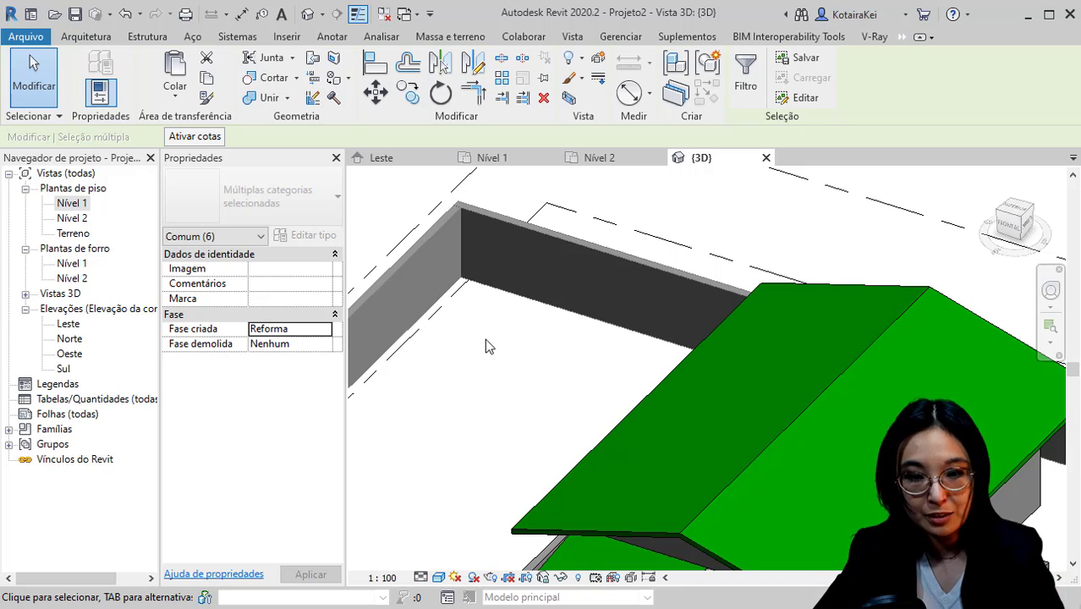
left_click(472, 415)
- Check the phase properties of the annex wall with the door that faces the glass fence
scroll(472, 415, "down", 4)
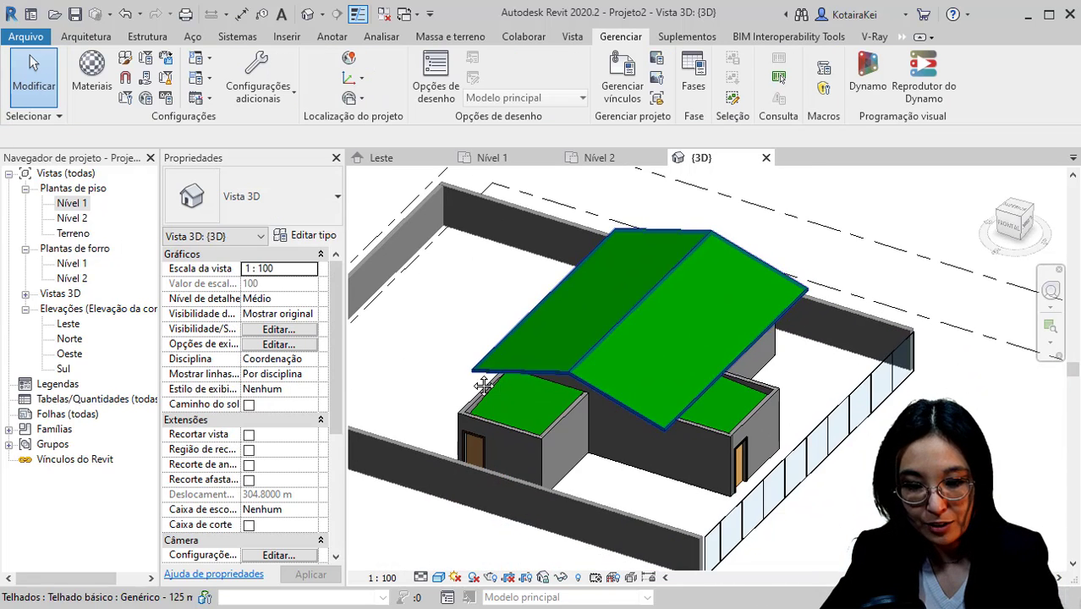
scroll(482, 385, "up", 2)
scroll(477, 397, "down", 2)
scroll(475, 411, "up", 2)
scroll(645, 444, "down", 2)
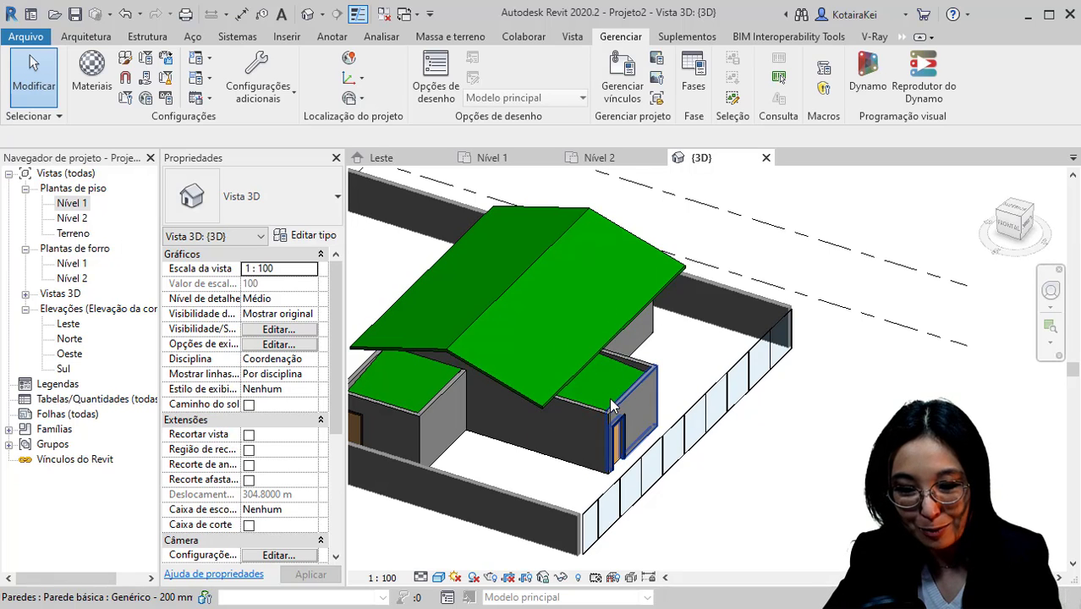
middle_click_drag(357, 430, 407, 403)
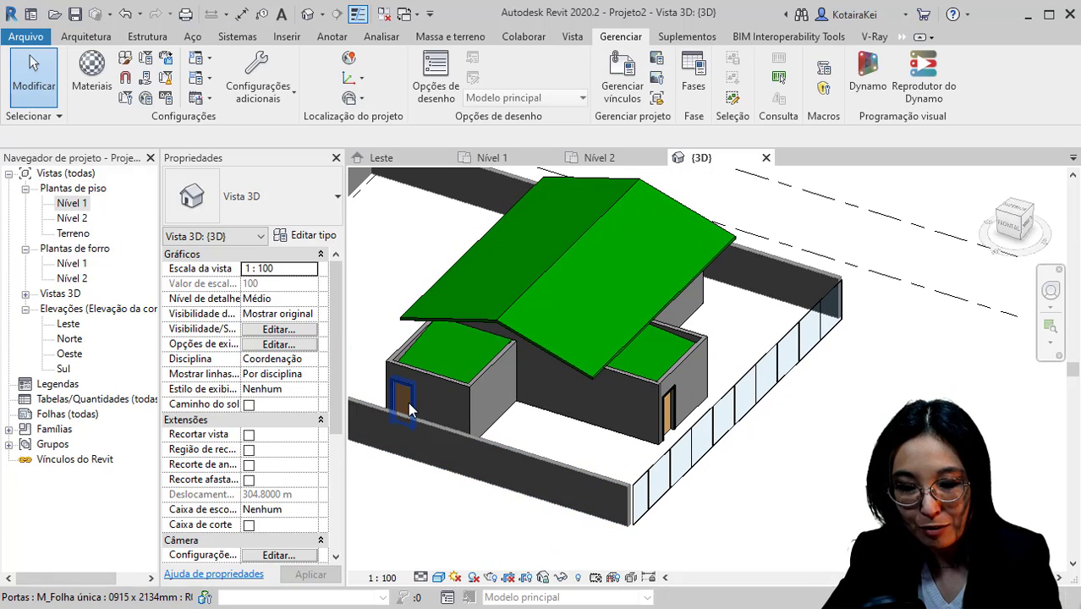
middle_click_drag(479, 412, 404, 437)
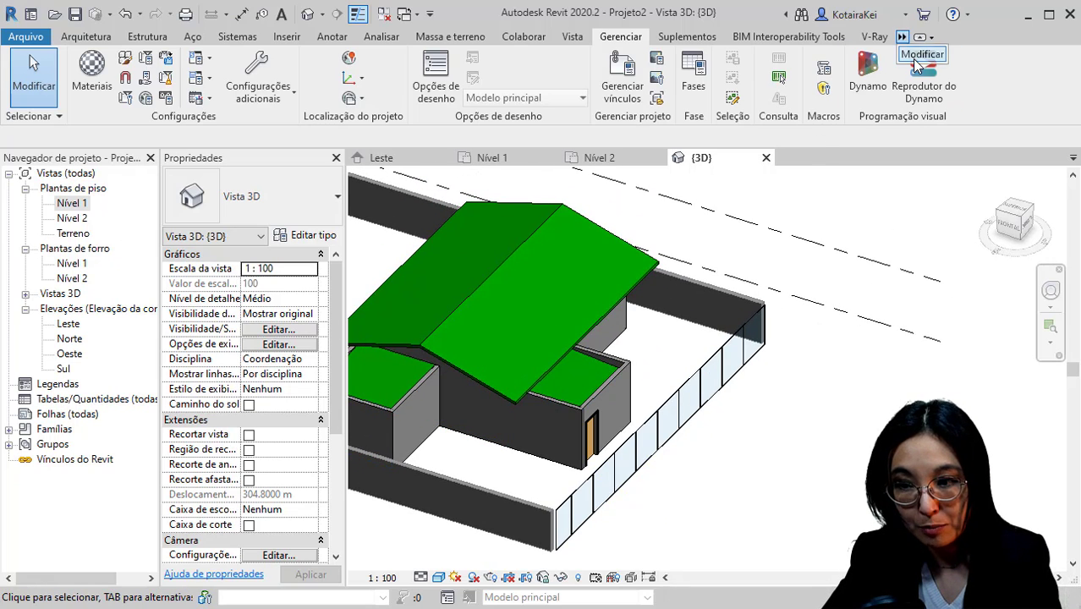
left_click(901, 33)
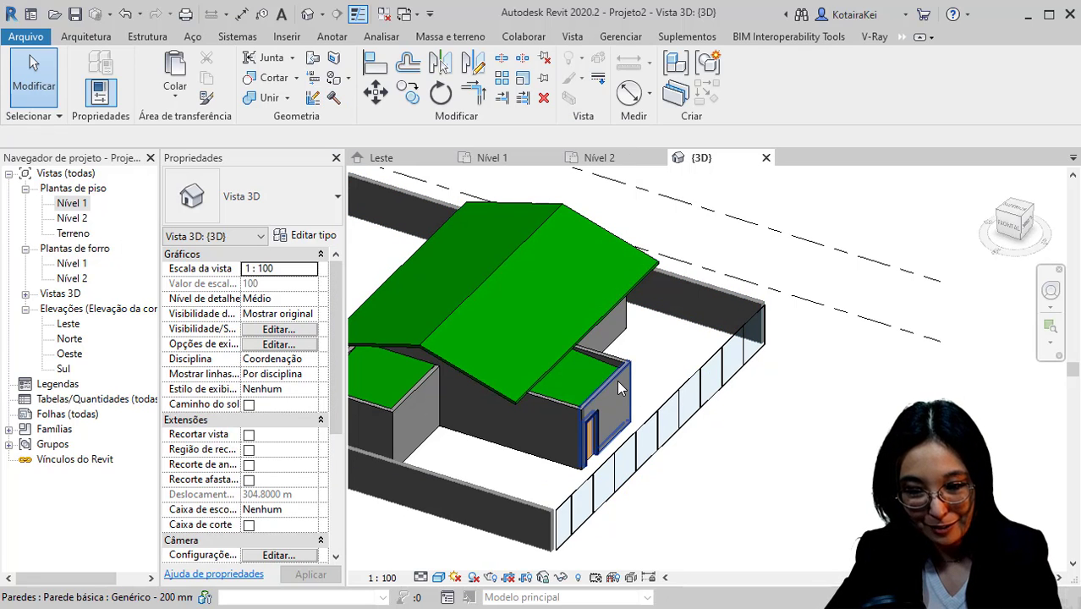
left_click(617, 380)
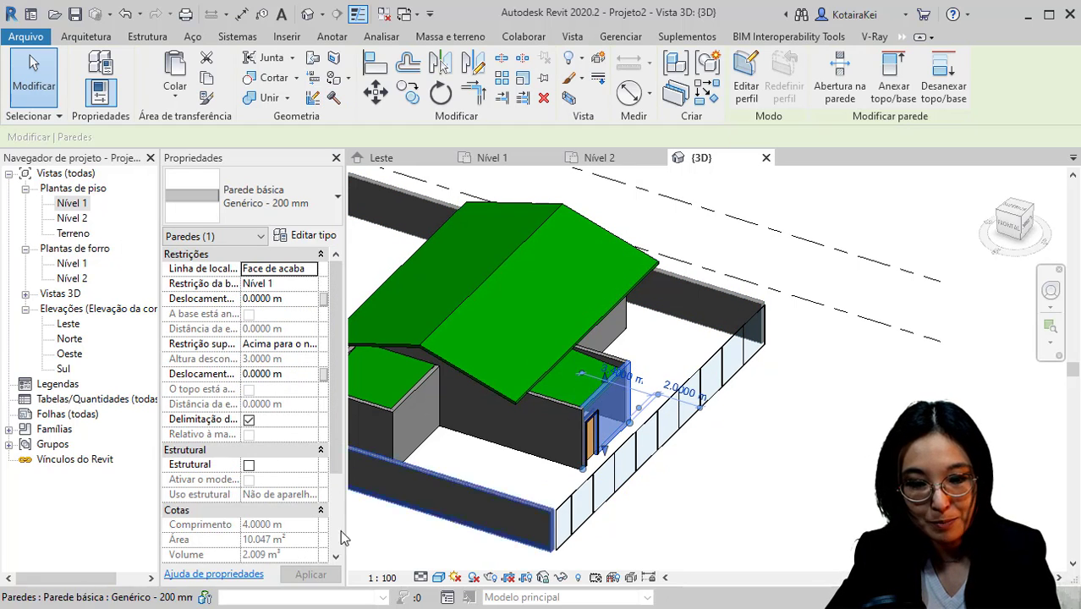
scroll(311, 495, "down", 3)
scroll(311, 494, "down", 1)
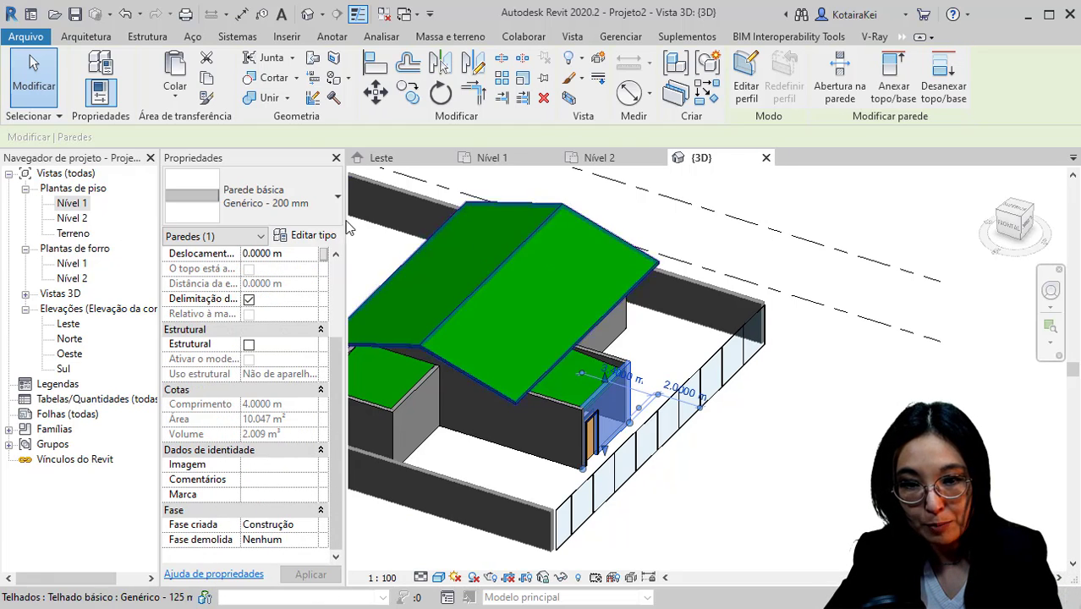
- Demolish the annex beside the glass fence, marking its outer walls, flat roof and doors with the Demolish tool
left_click(334, 103)
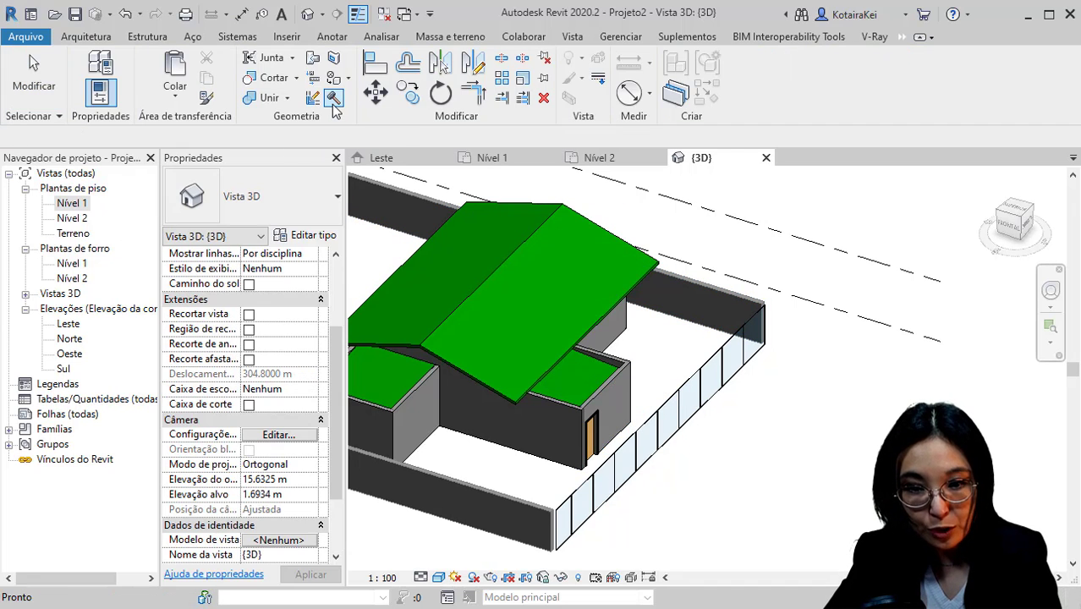
left_click(559, 423)
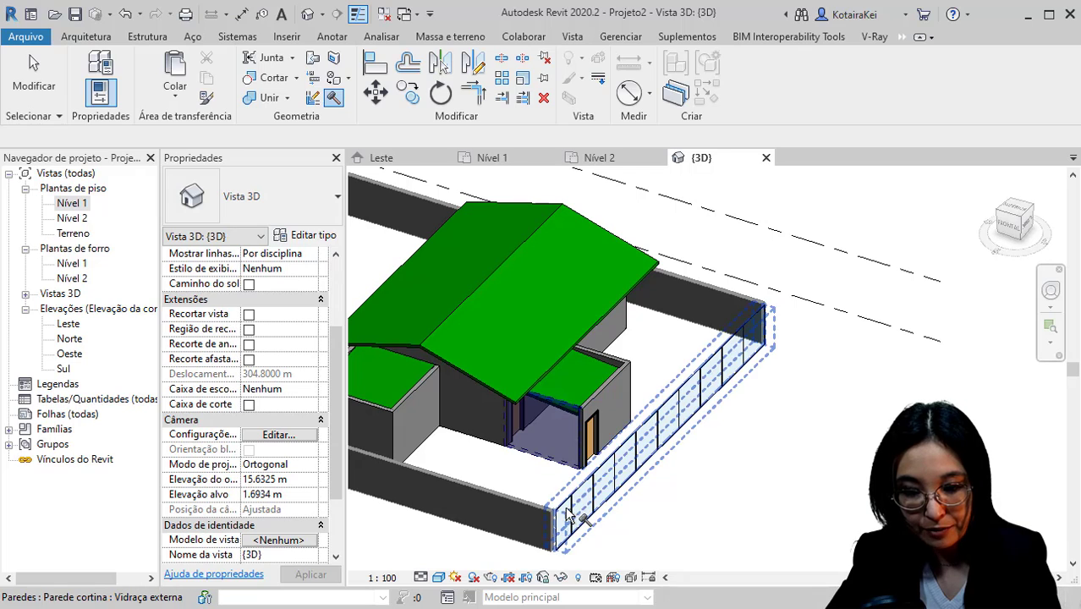
left_click(608, 405)
left_click(616, 360)
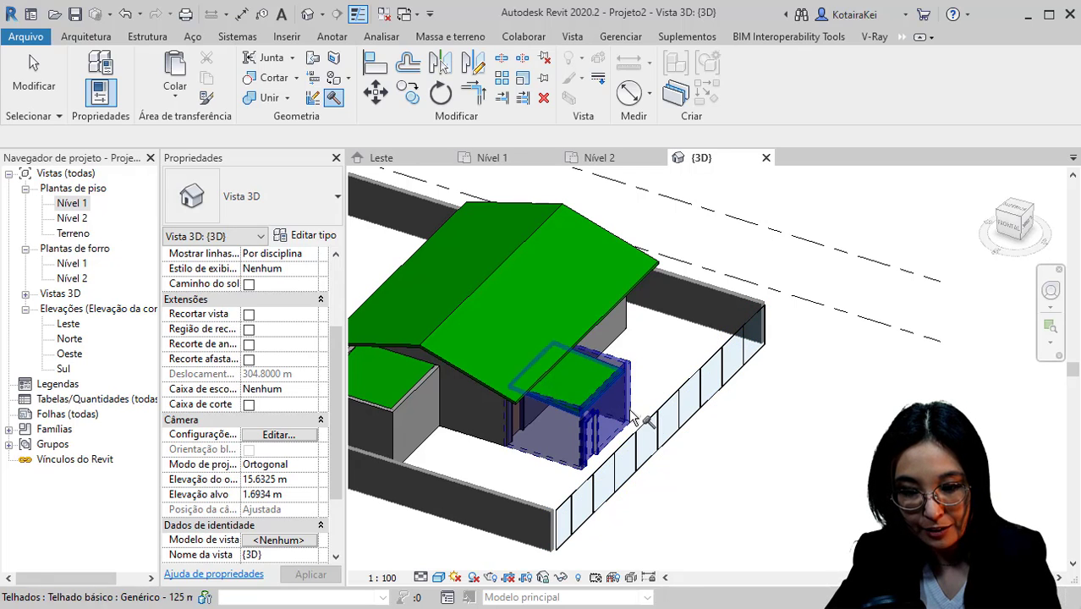
scroll(602, 439, "up", 2)
left_click(580, 440)
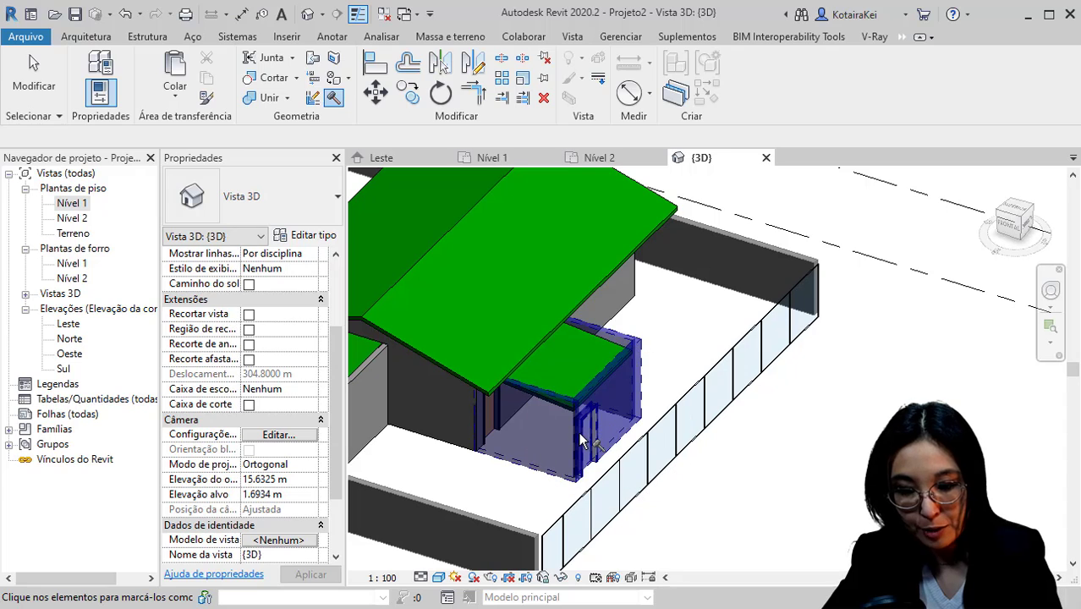
left_click(580, 440)
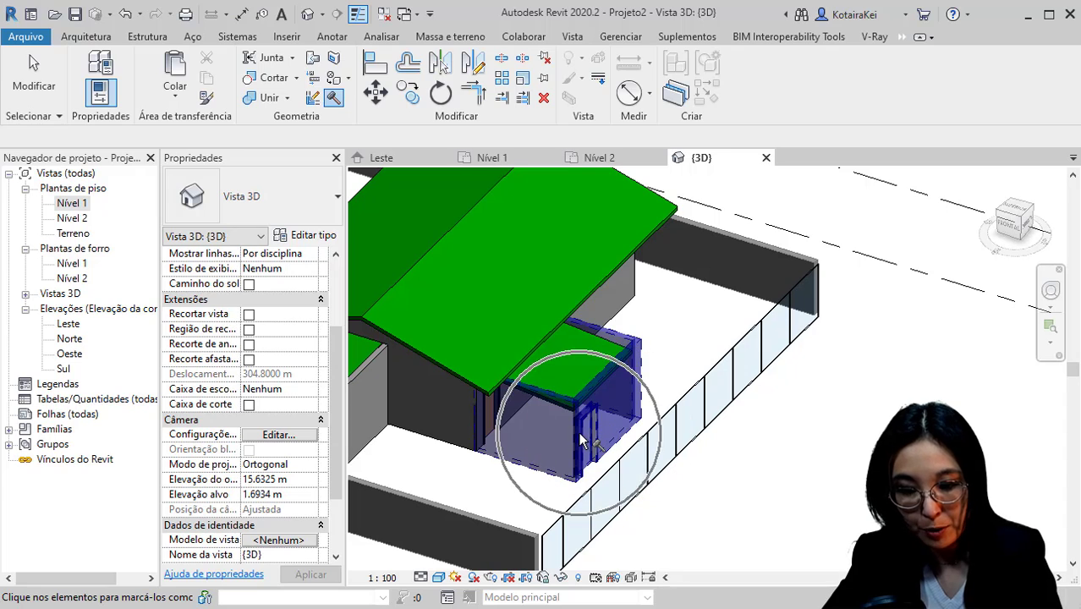
left_click(592, 357)
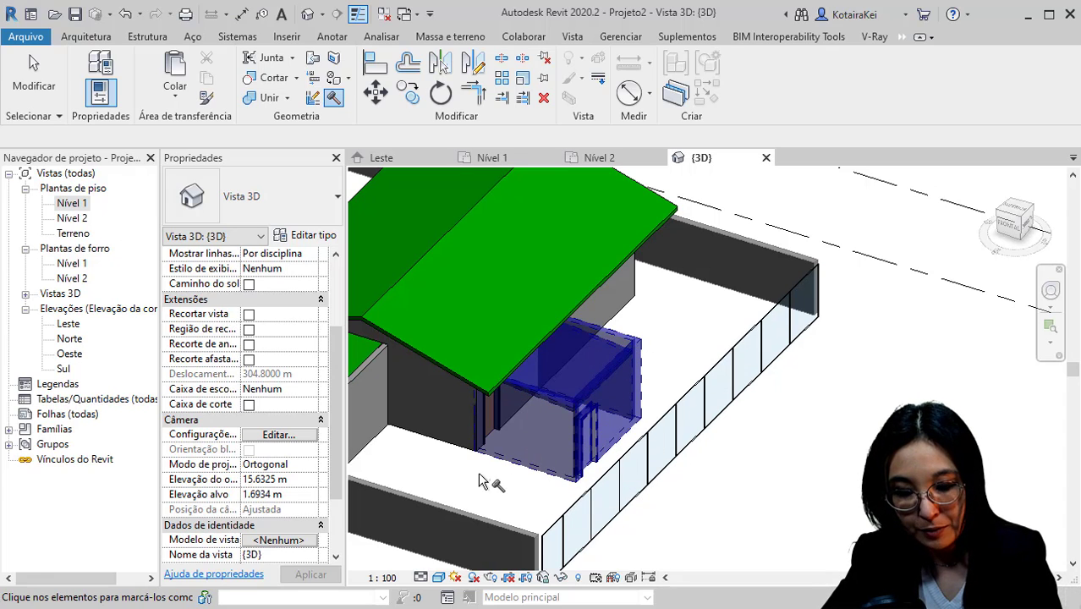
scroll(492, 444, "up", 2)
left_click(490, 440)
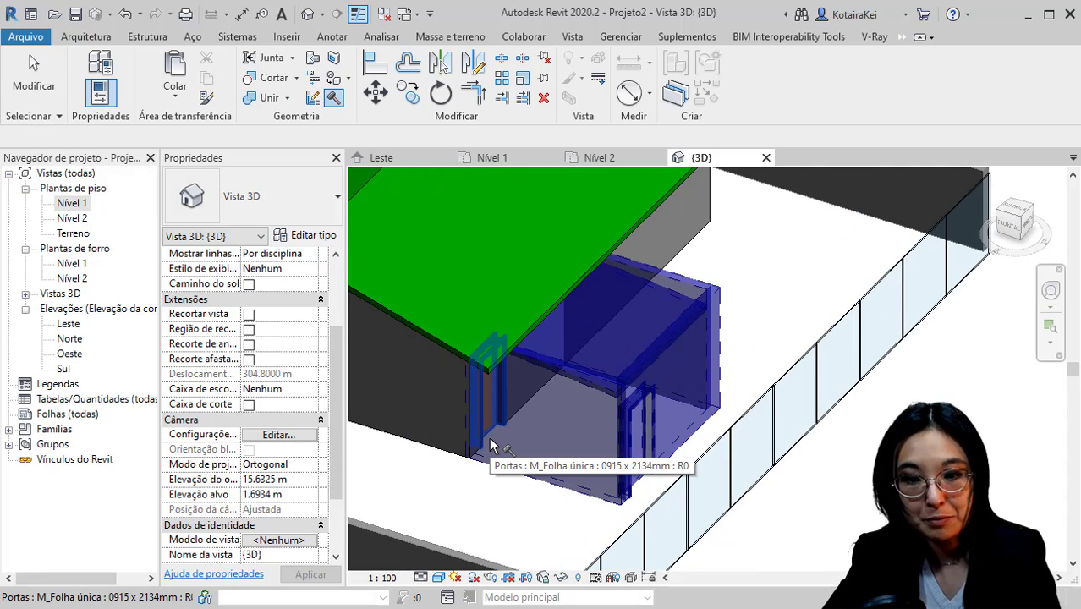
- Demolish the remaining annex door beneath the front corner of the gable roof with the Demolish tool
left_click(491, 438)
left_click(490, 422)
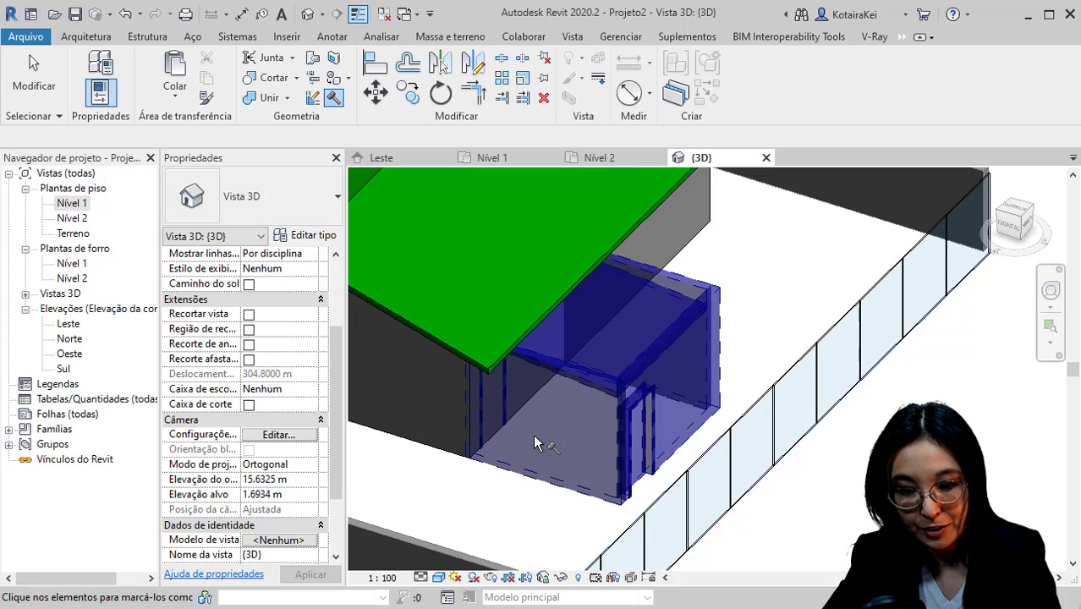
left_click(492, 414)
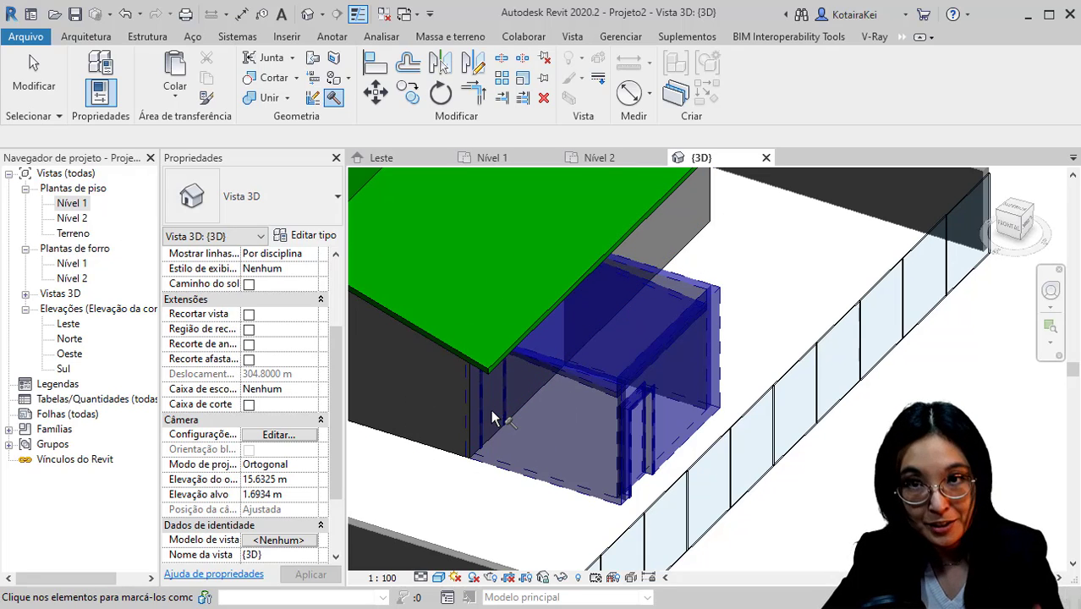
- Assign the other annex's three walls, flat roof and front door, on the side away from the glass fence, to the created phase Reforma
middle_click_drag(502, 424, 422, 411, "shift")
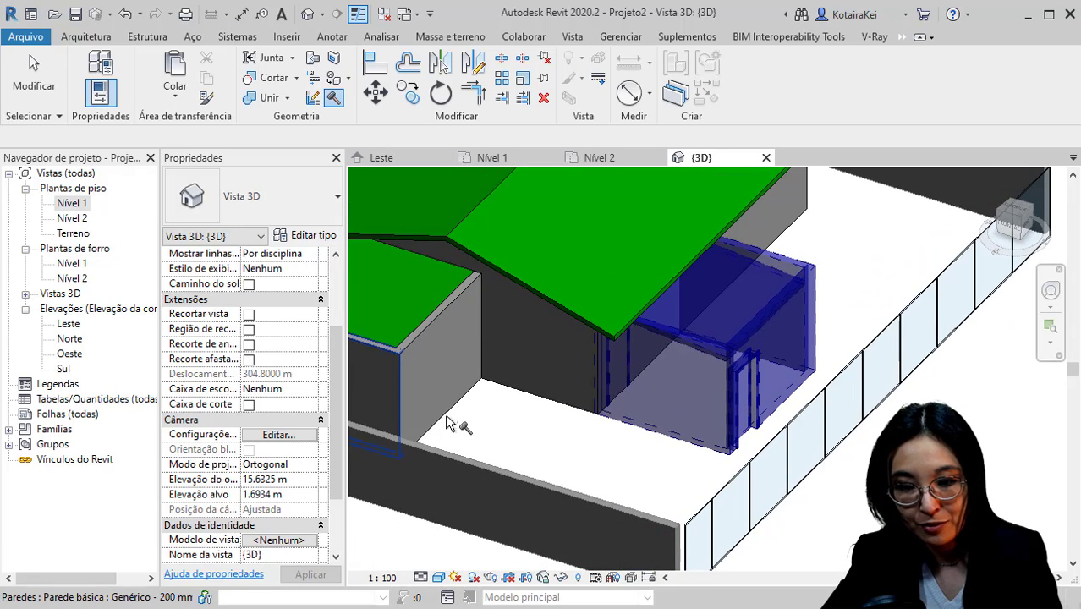
scroll(503, 482, "down", 5)
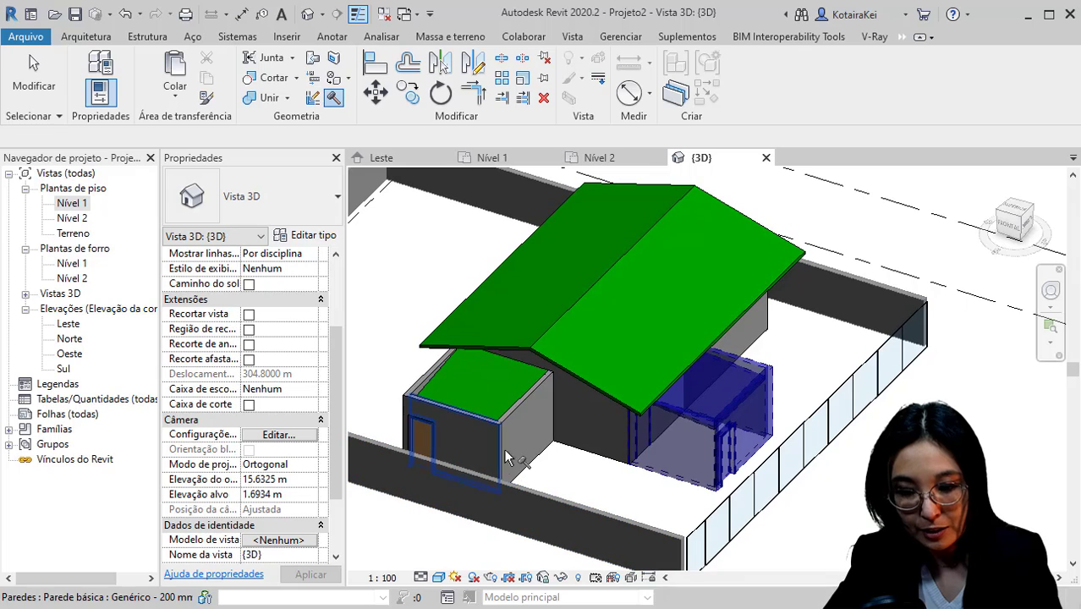
middle_click_drag(538, 453, 587, 431)
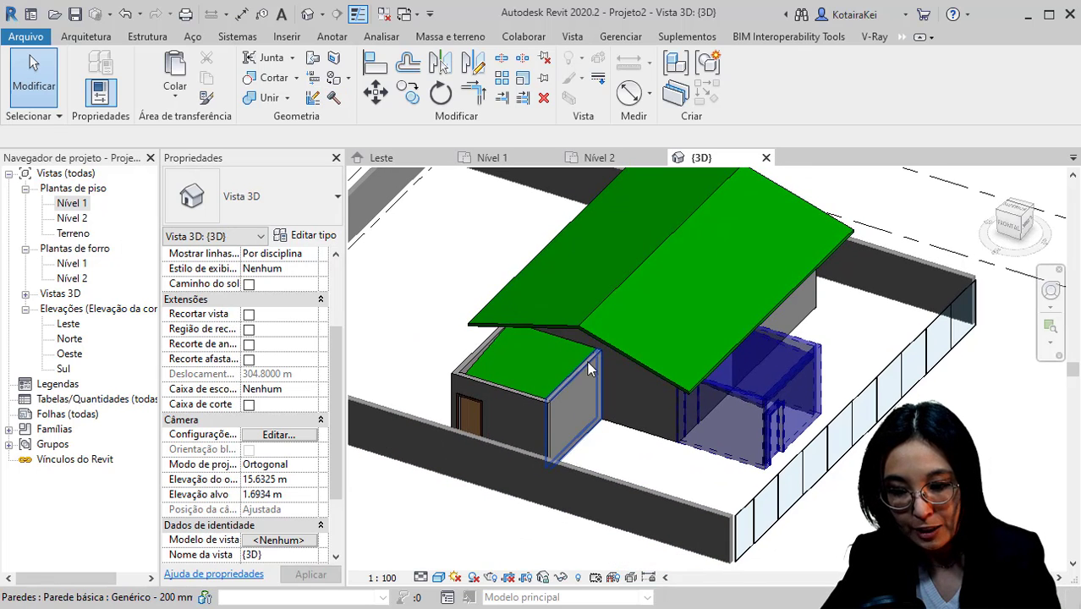
key("ctrl")
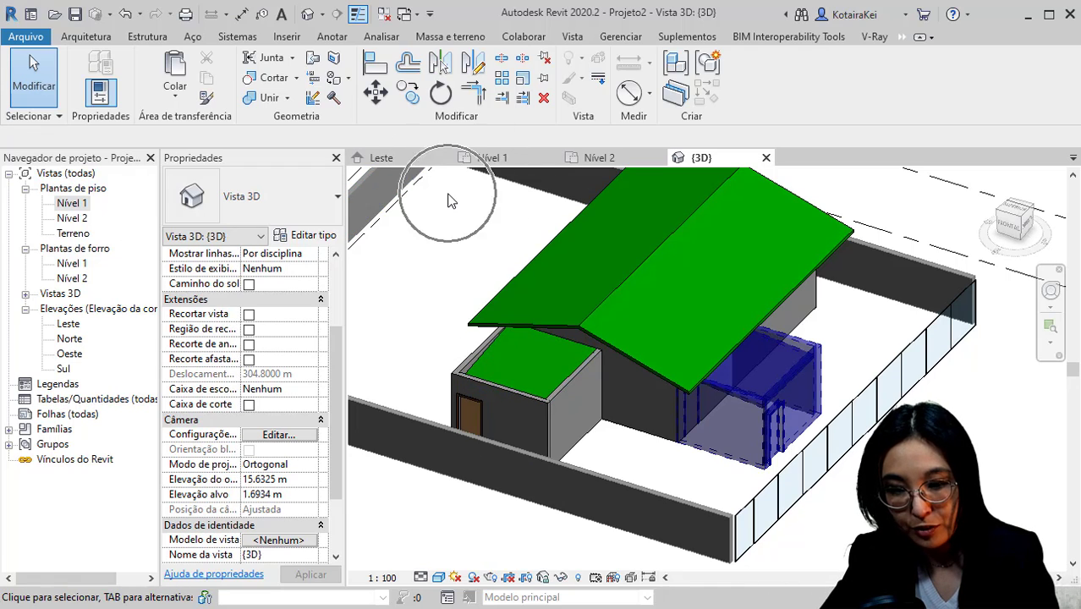
left_click(557, 408)
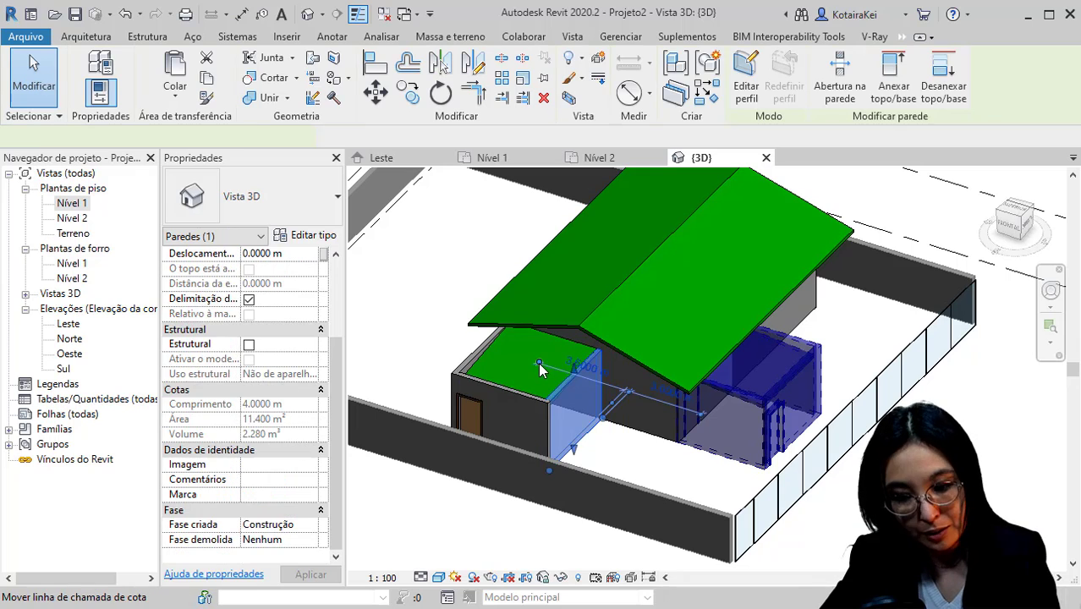
left_click(468, 362, "ctrl")
left_click(468, 362, "ctrl")
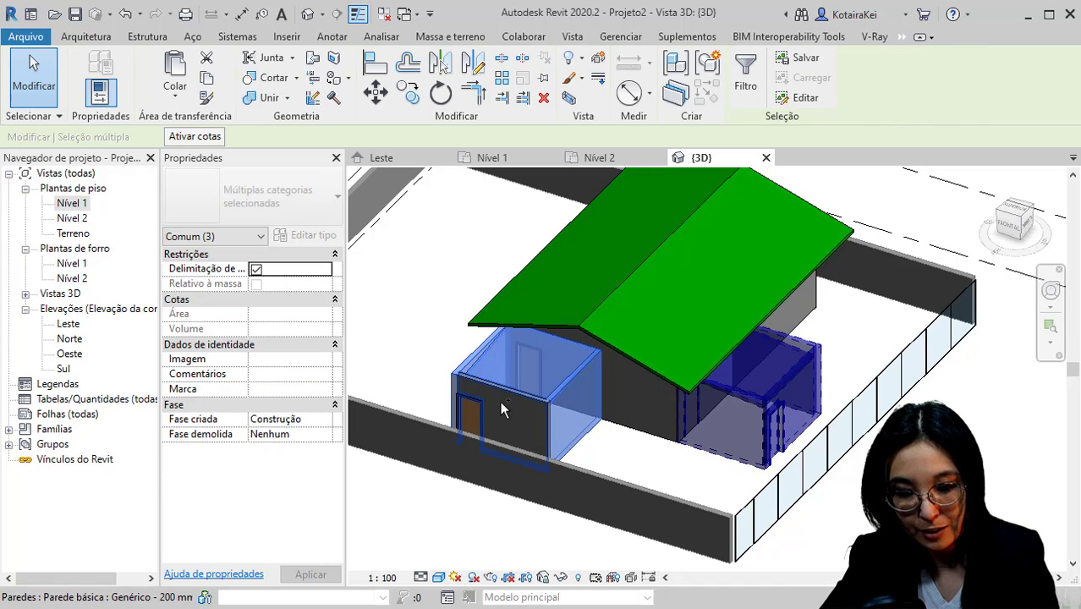
left_click(501, 402, "ctrl")
scroll(482, 411, "up", 1)
left_click(470, 426, "ctrl")
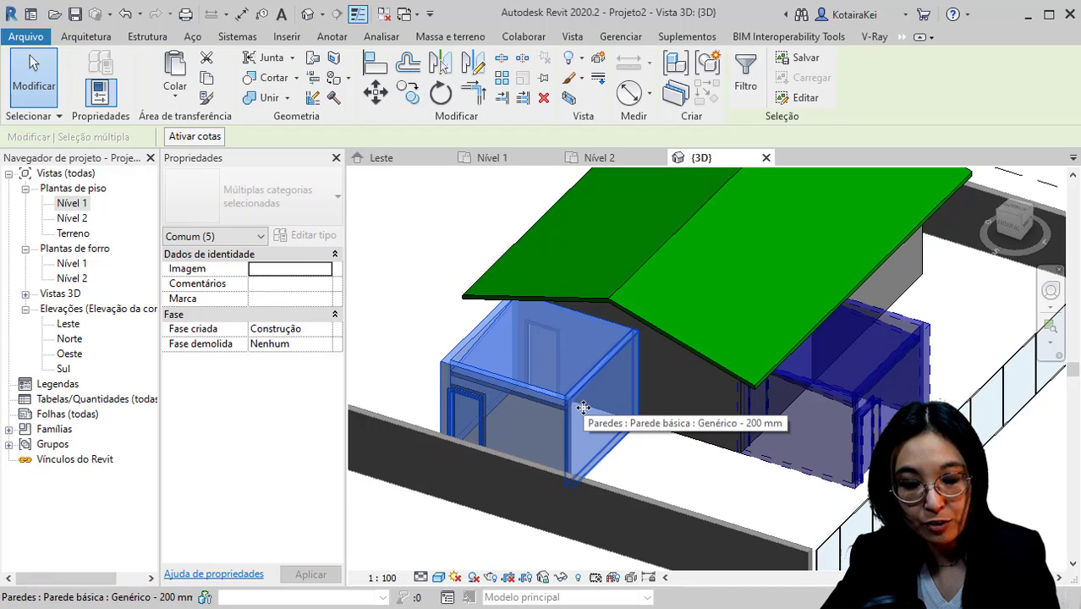
left_click(326, 332)
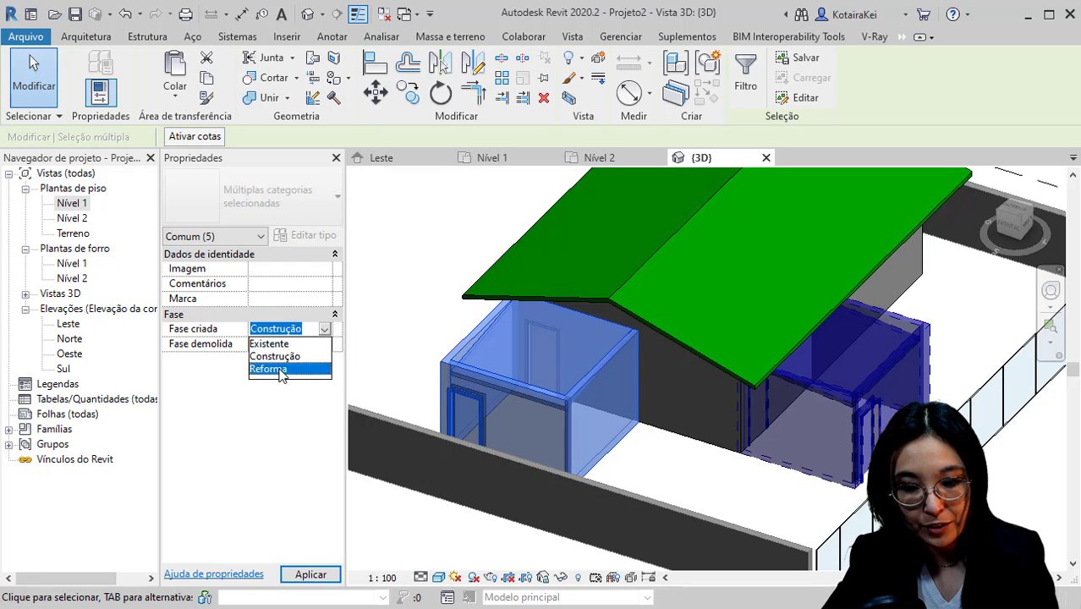
left_click(279, 368)
middle_click_drag(590, 355, 598, 249)
left_click(503, 457)
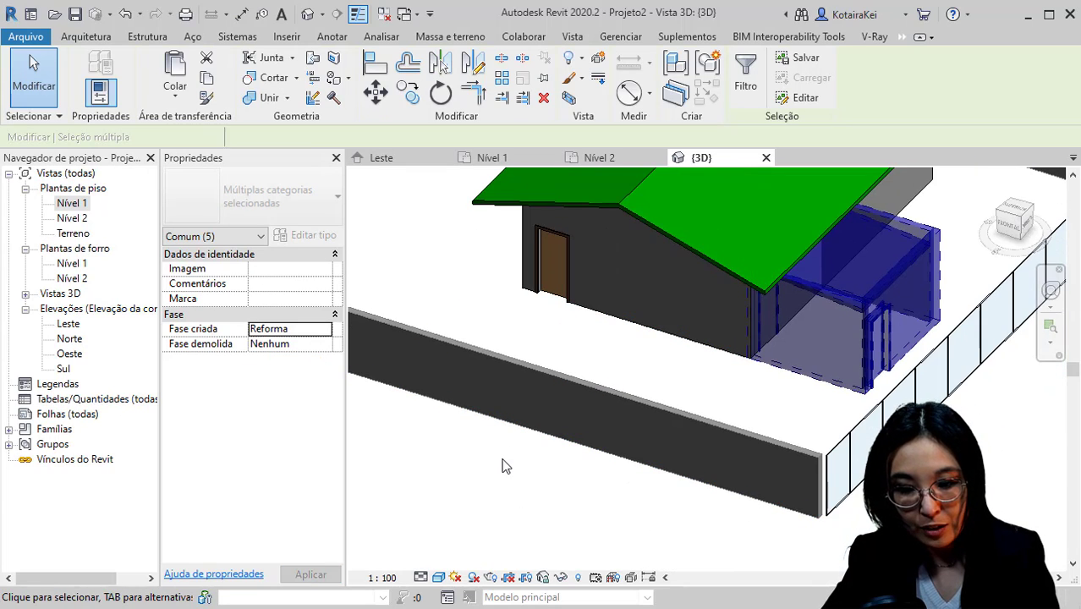
- Check the phase properties of the long front perimeter wall and mark that wall as demolished with the Demolish tool
scroll(501, 454, "down", 2)
middle_click_drag(504, 459, 541, 448)
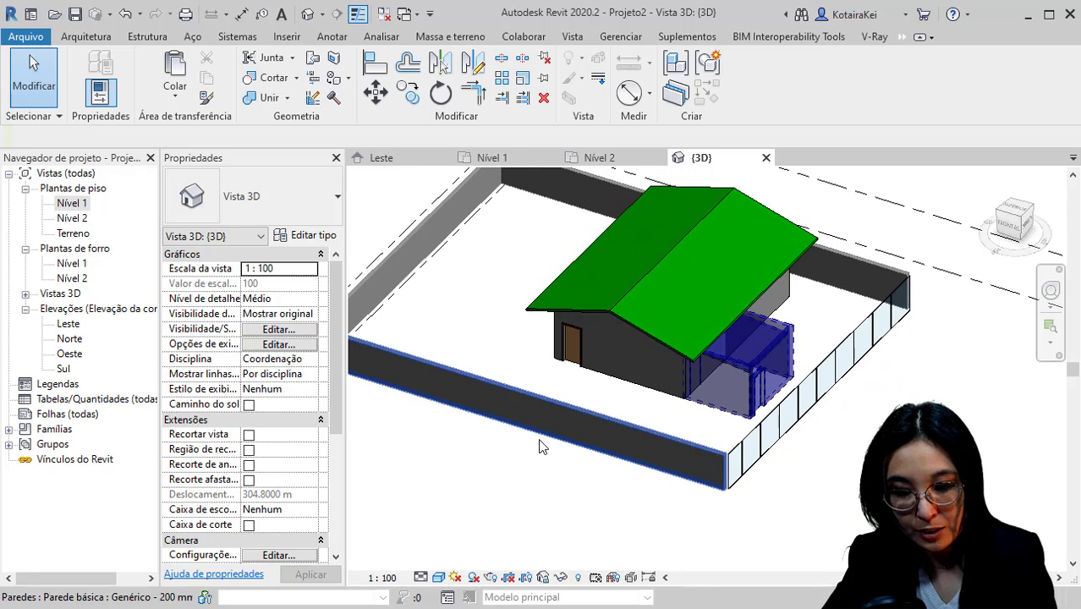
scroll(508, 444, "down", 3)
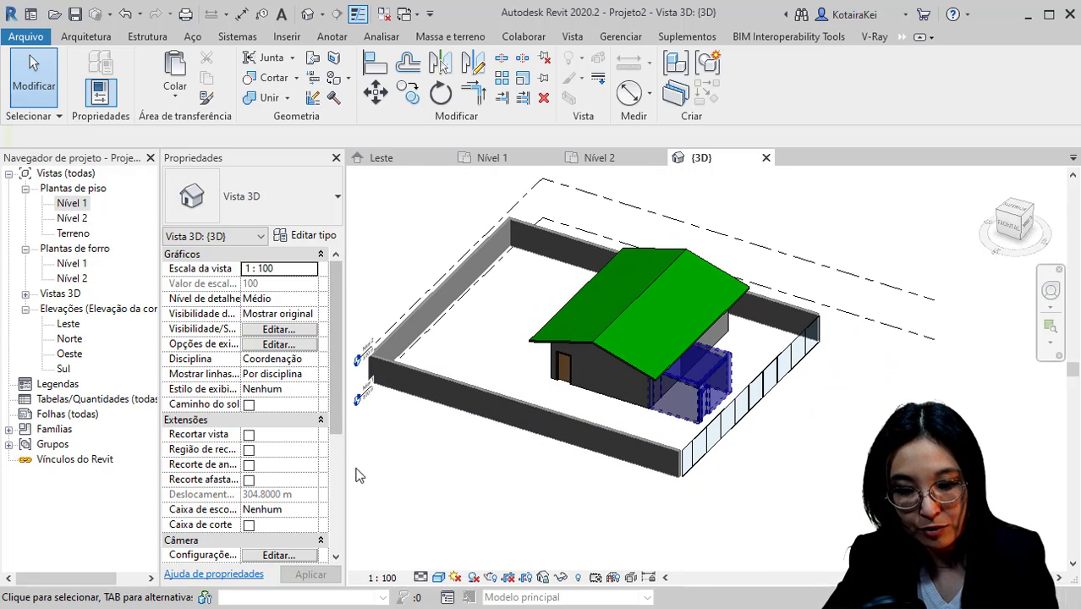
left_click(390, 487)
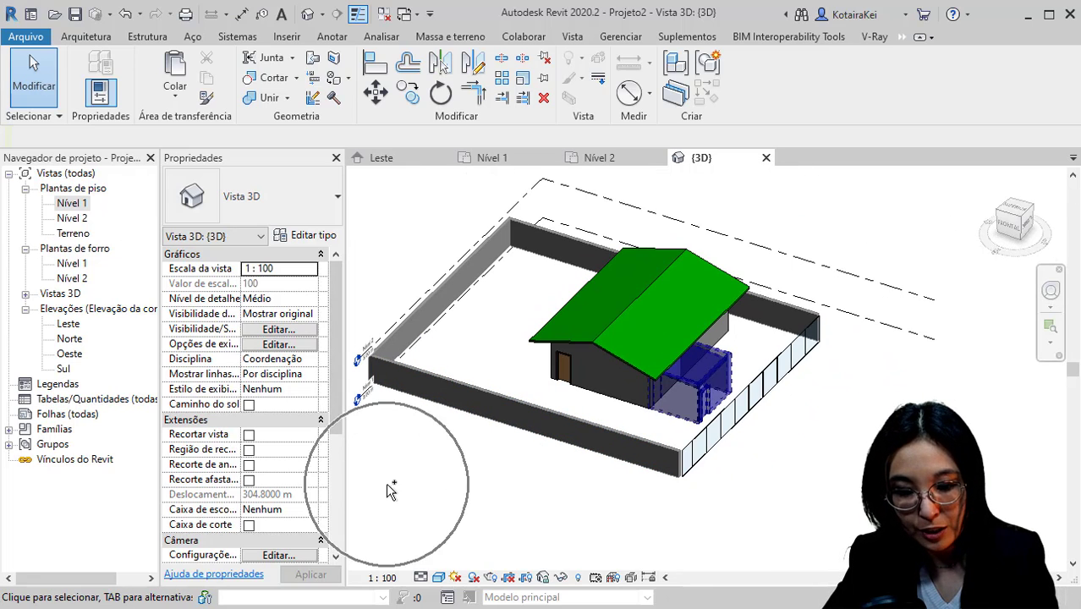
left_click(592, 451)
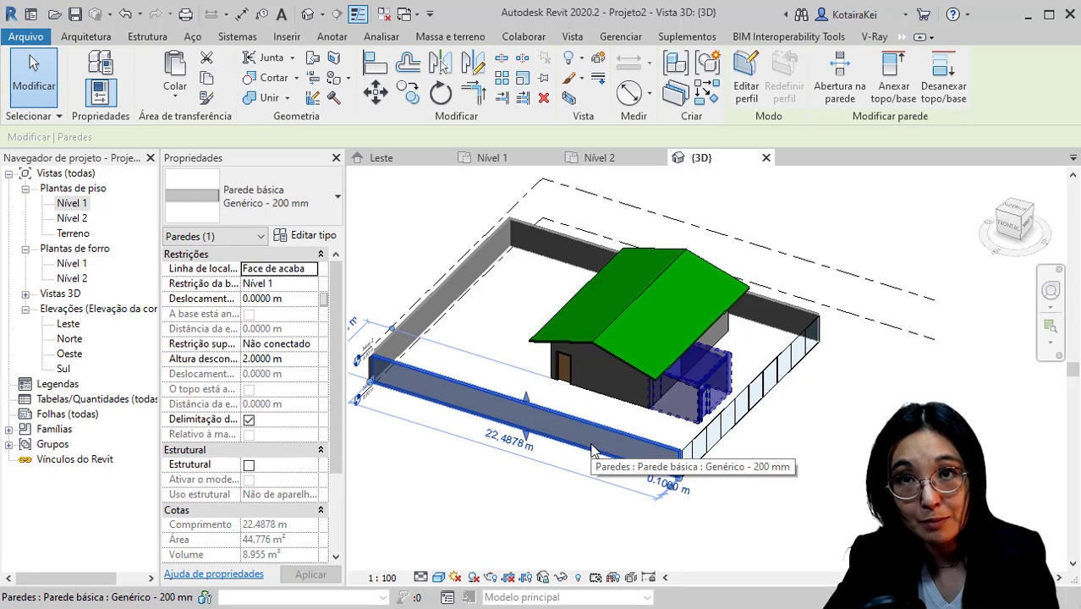
scroll(295, 491, "down", 3)
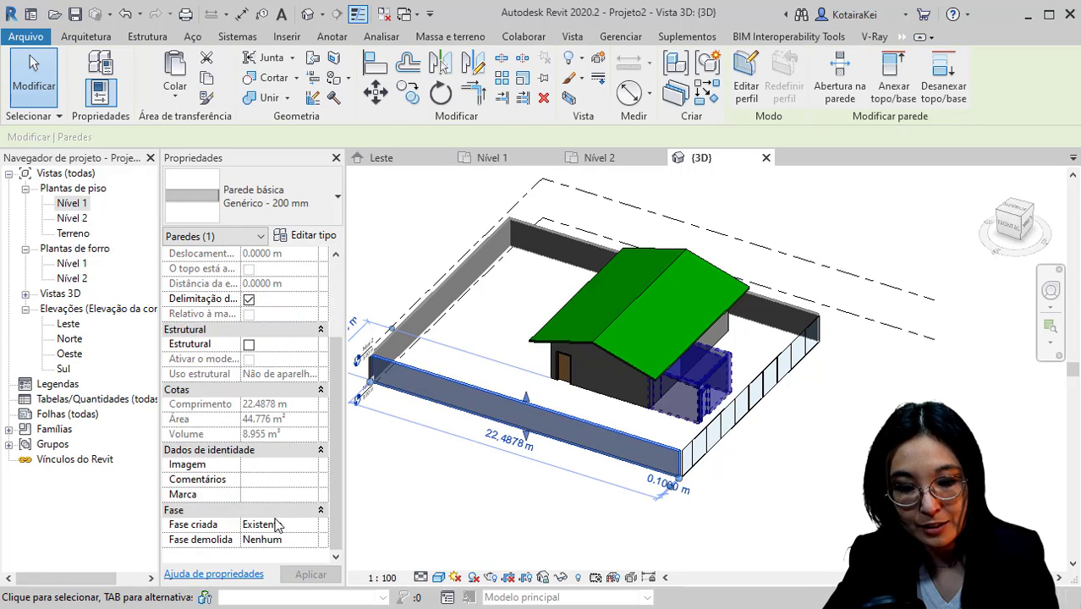
scroll(277, 519, "down", 2)
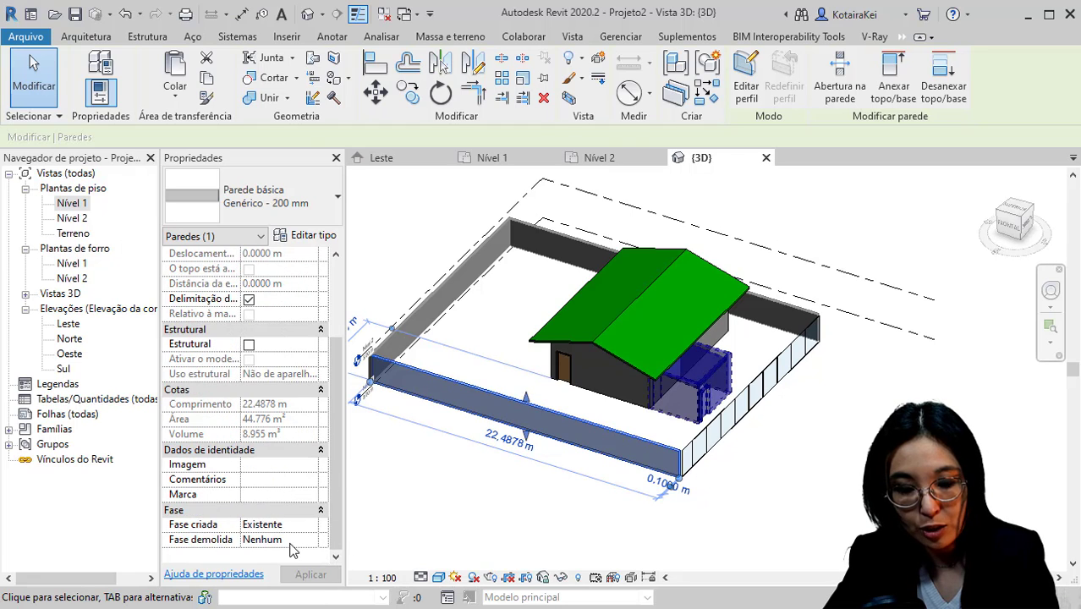
left_click(335, 99)
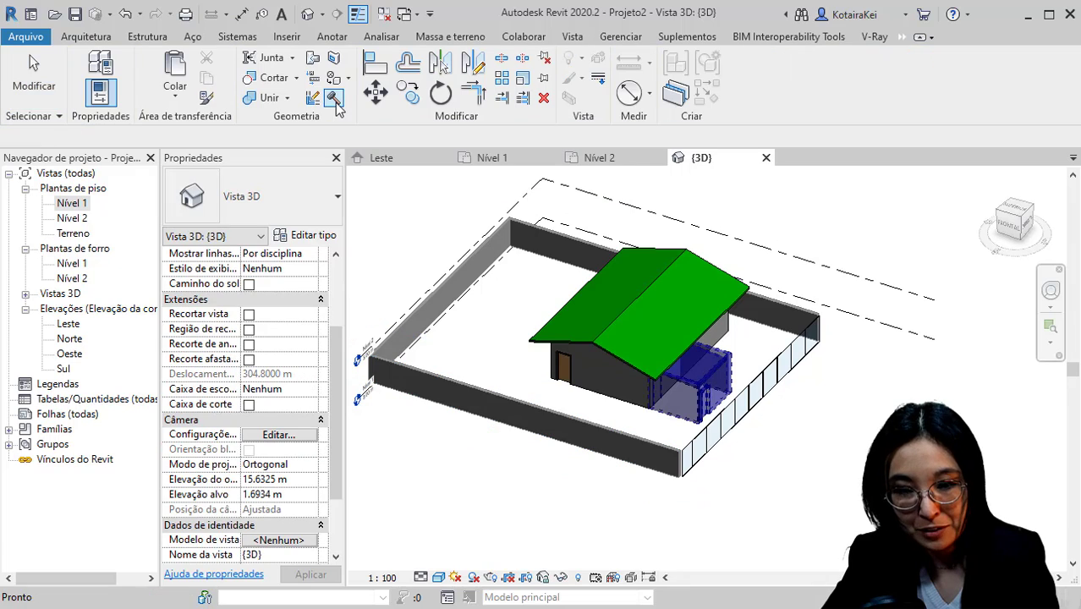
left_click(507, 412)
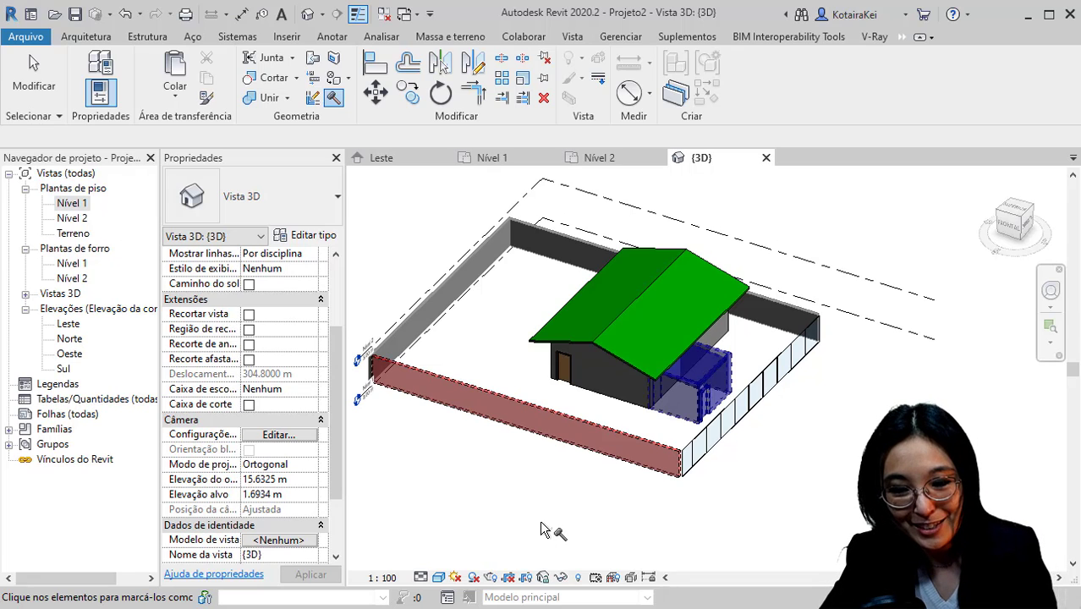
key("Escape")
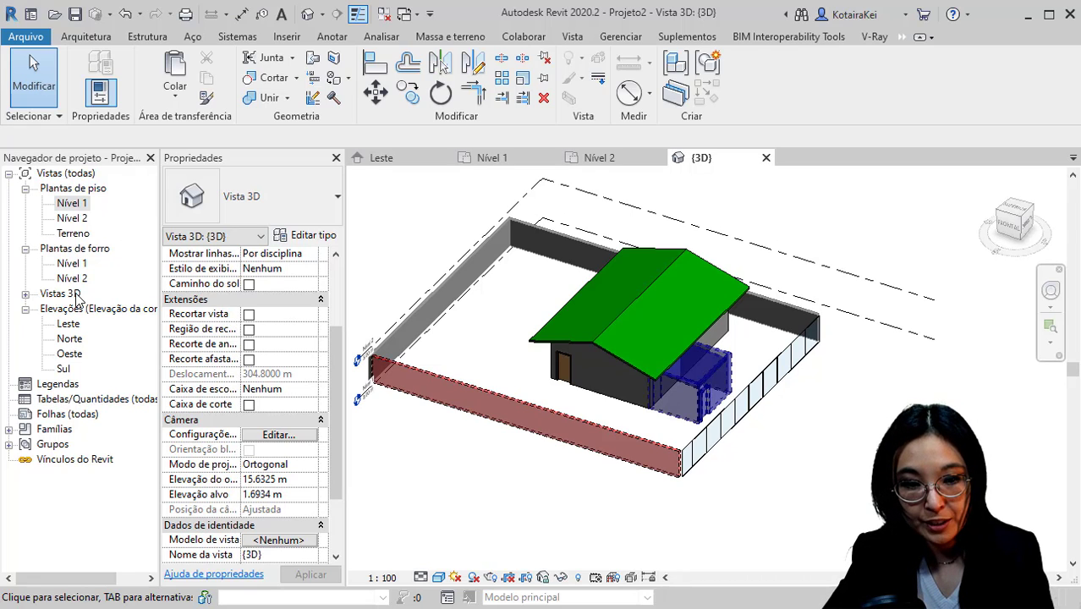
- Set the phase filter of the {3D} view to Nenhum
left_click(25, 294)
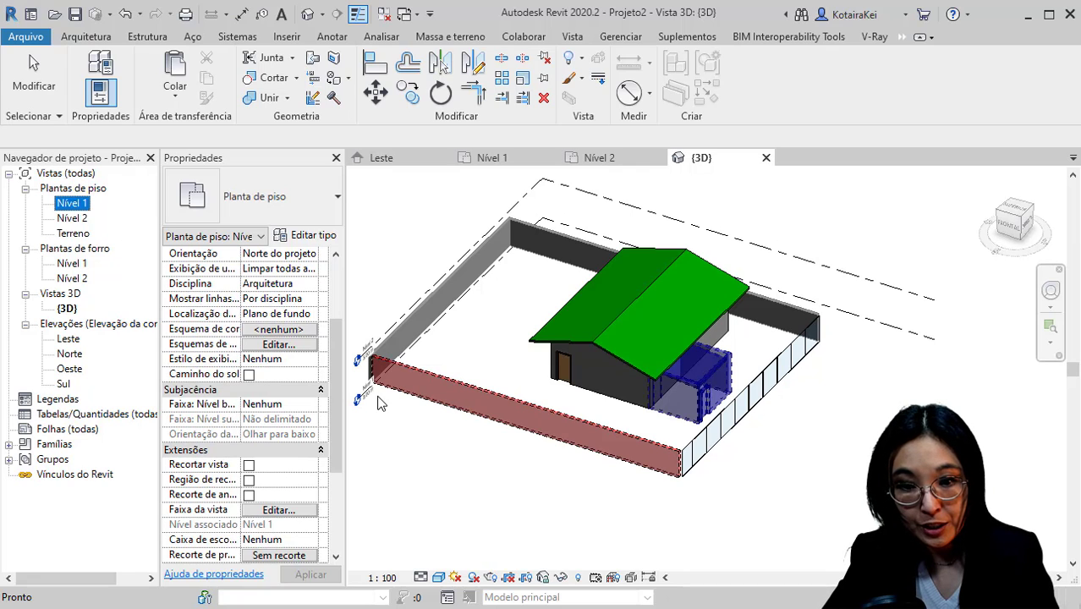
left_click_drag(341, 364, 347, 478)
left_click(553, 499)
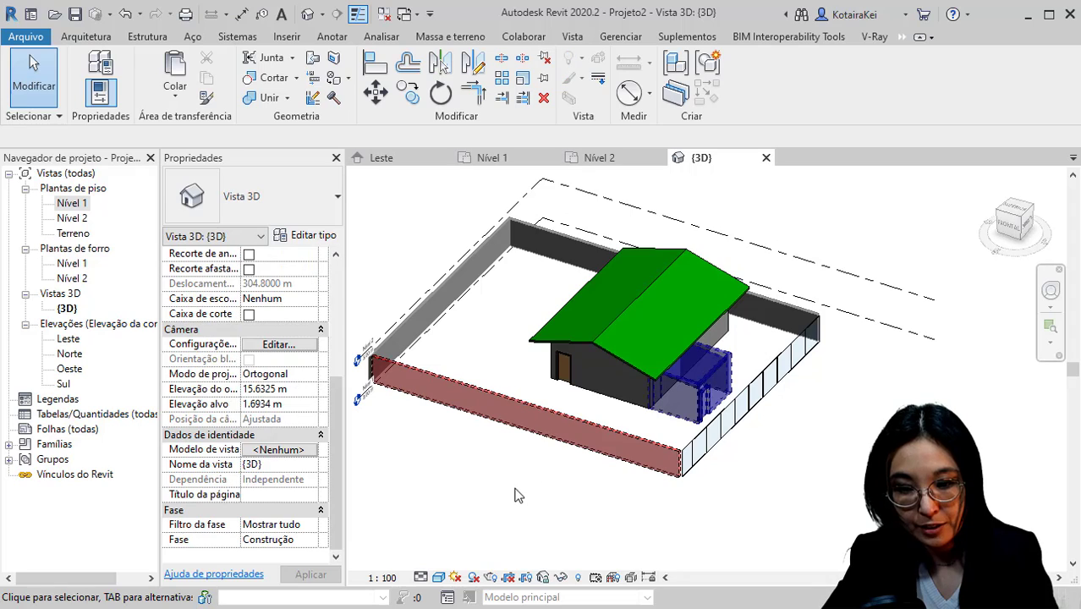
mouse_move(517, 493)
middle_mouse_down()
mouse_move(535, 499)
mouse_move(532, 491)
middle_mouse_up()
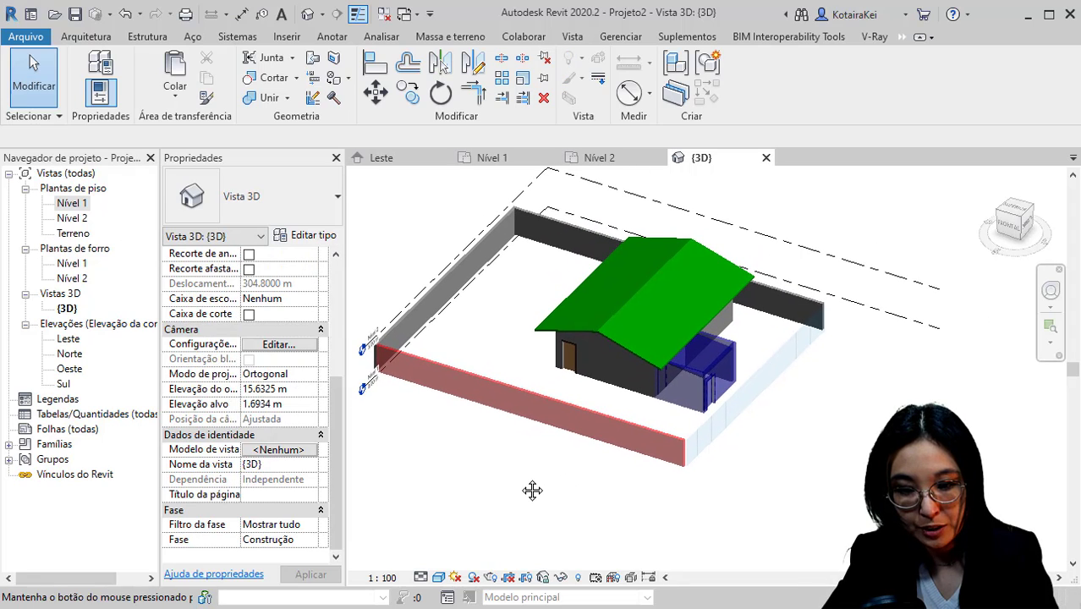
left_click(302, 544)
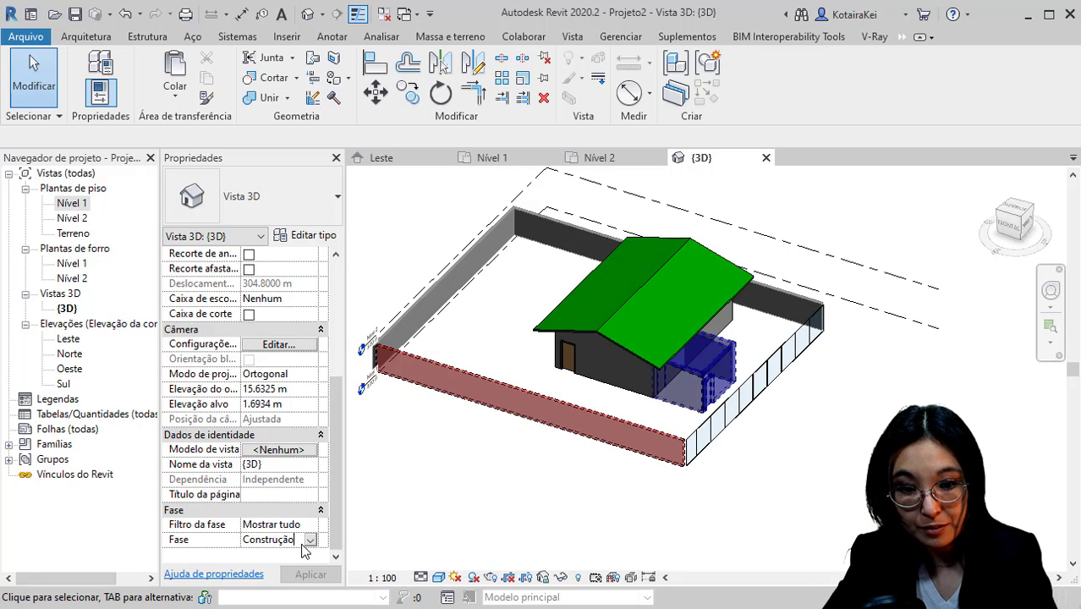
left_click(313, 525)
left_click(313, 525)
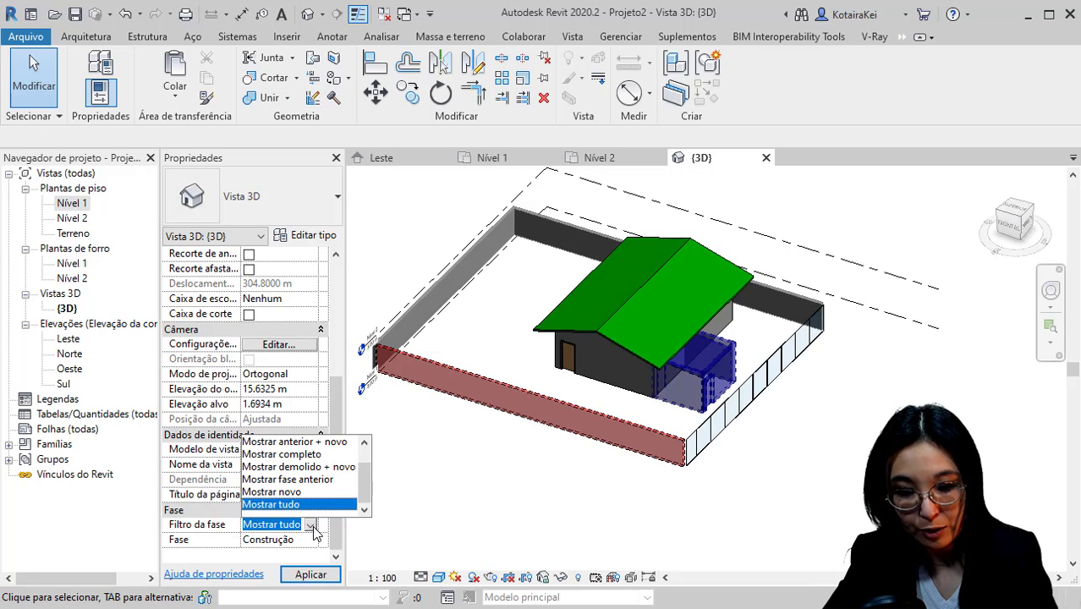
scroll(326, 502, "up", 1)
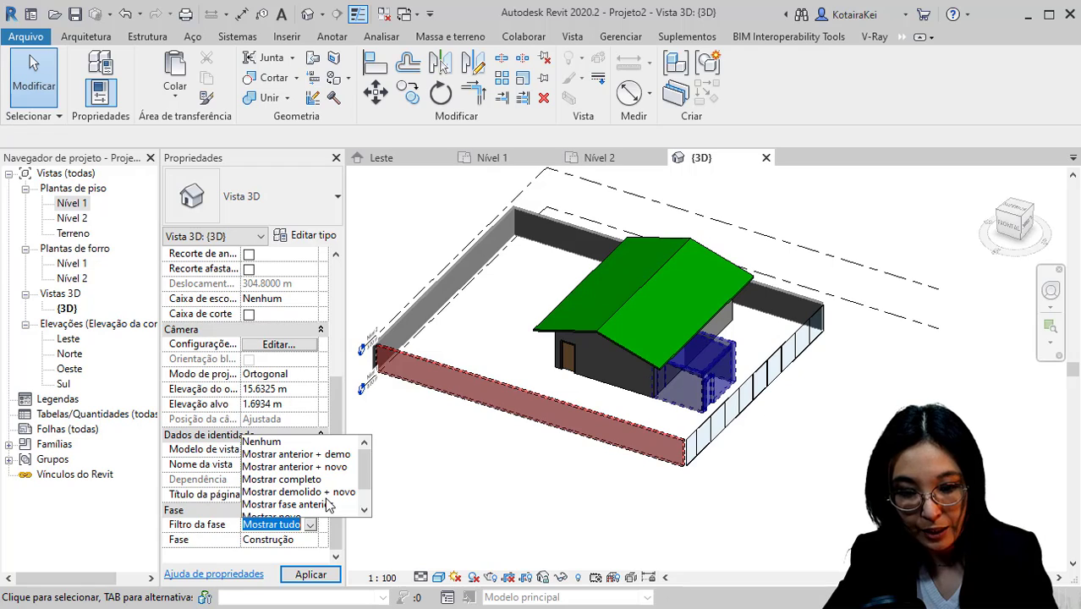
left_click(275, 442)
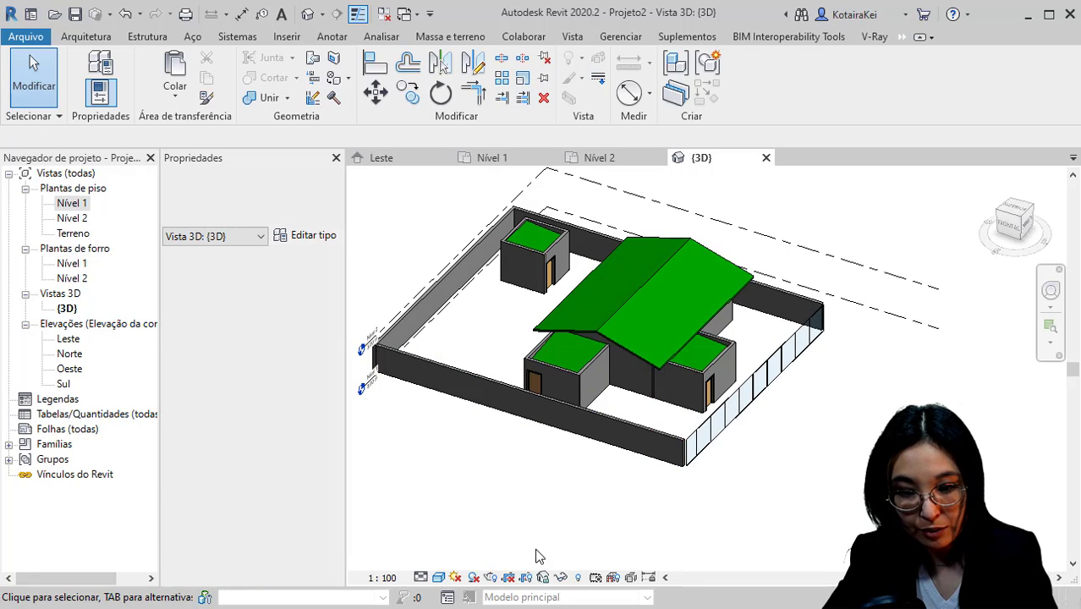
- Change the 3D view's phase filter to Mostrar anterior + demo
left_click(316, 527)
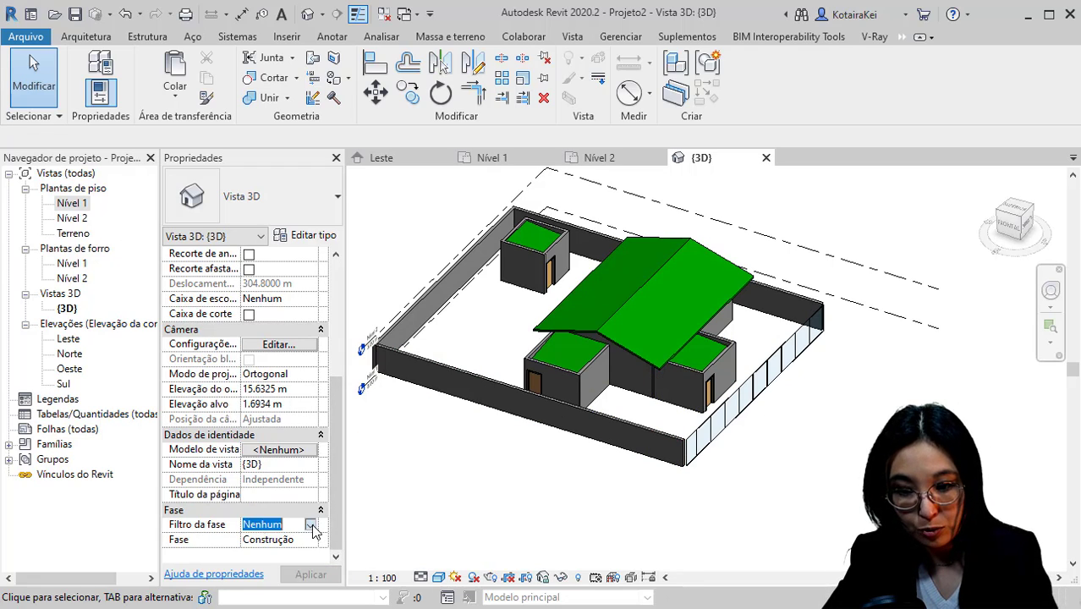
left_click(312, 525)
left_click(498, 434)
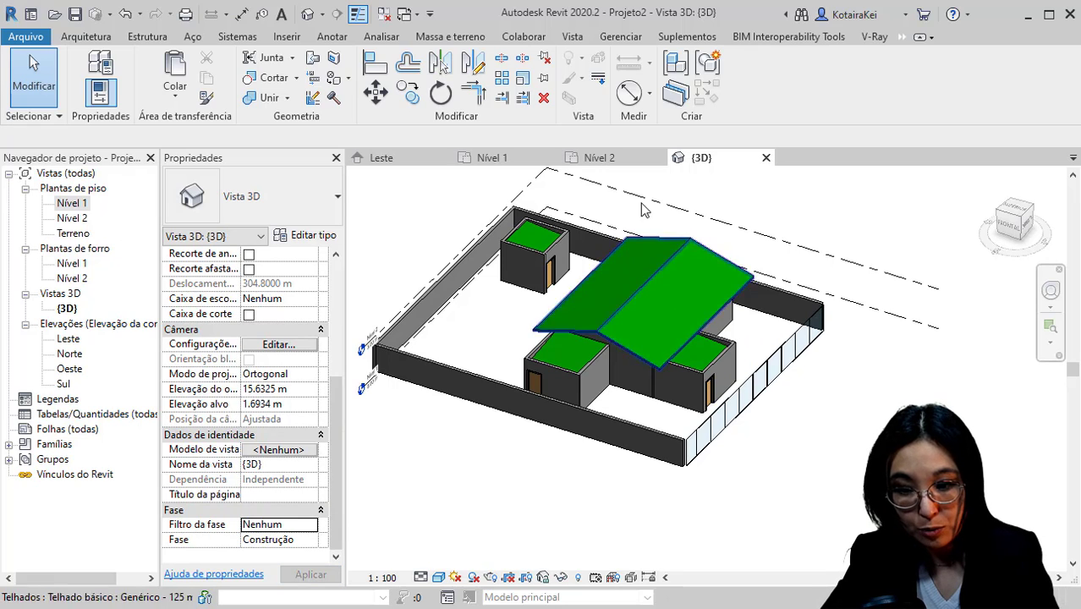
left_click(312, 525)
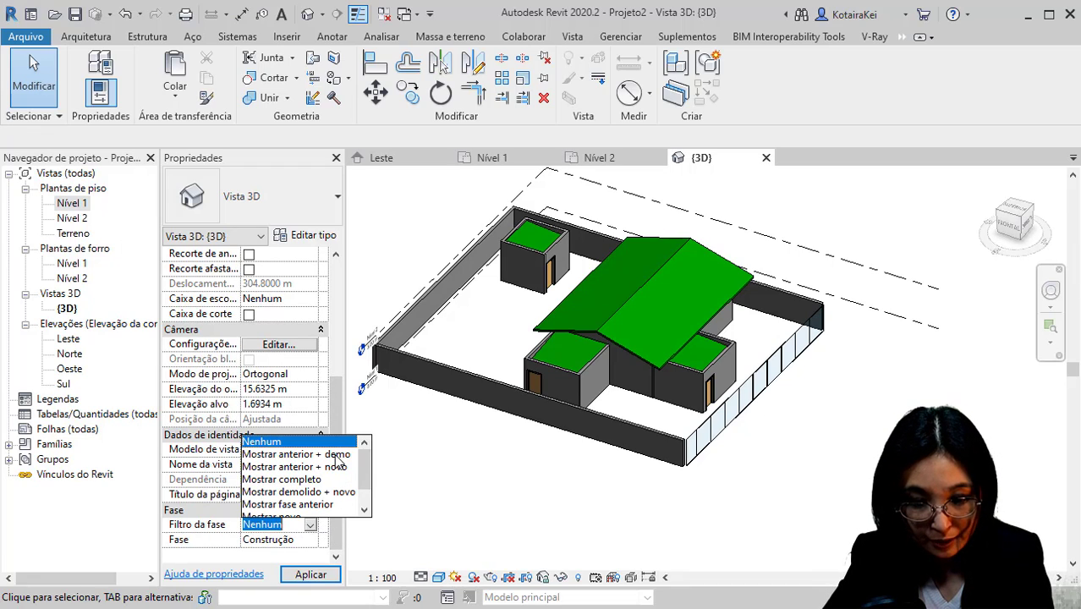
left_click(336, 455)
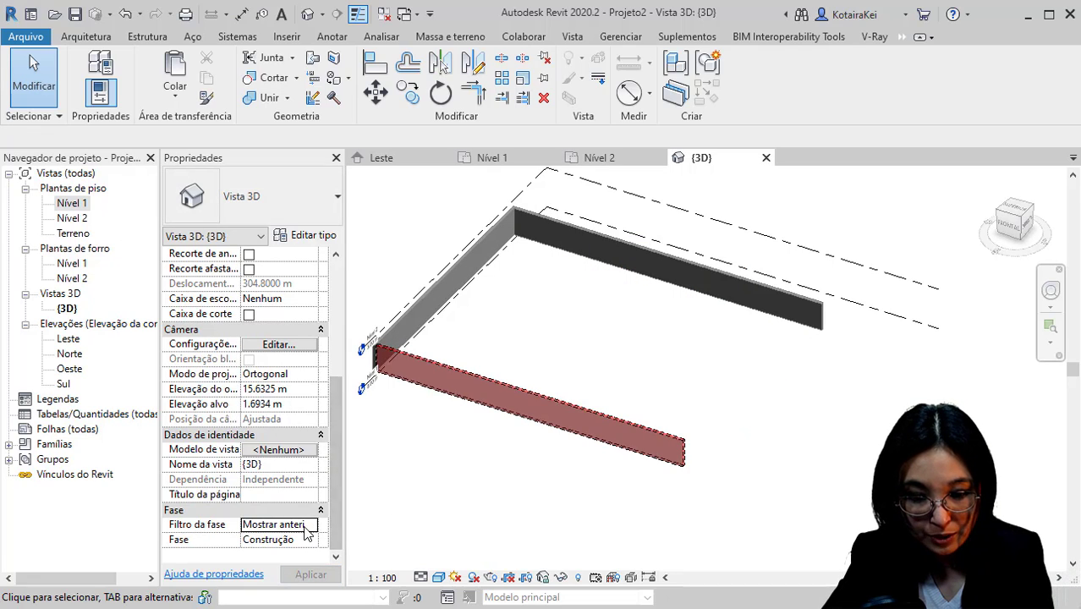
- Apply the phase filter Mostrar anterior + novo to the 3D view, followed by Mostrar completo
left_click(310, 525)
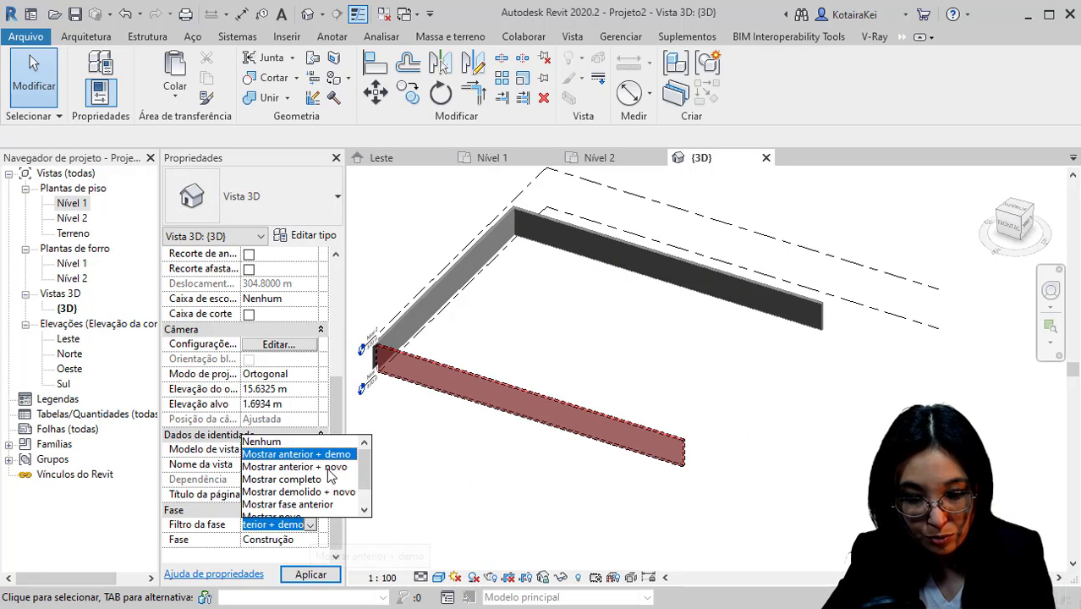
left_click(329, 468)
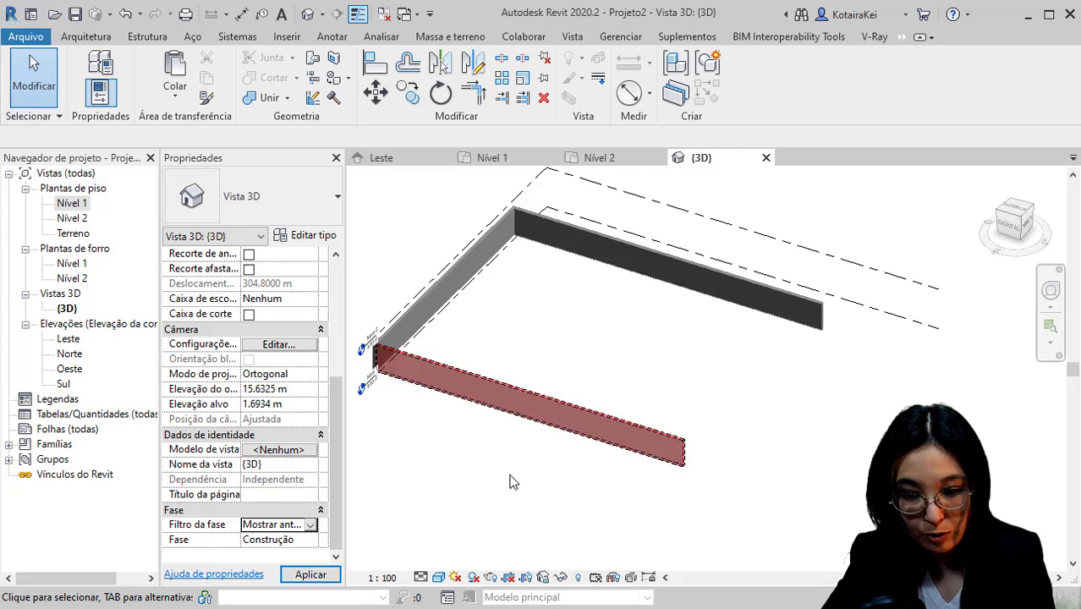
left_click(311, 525)
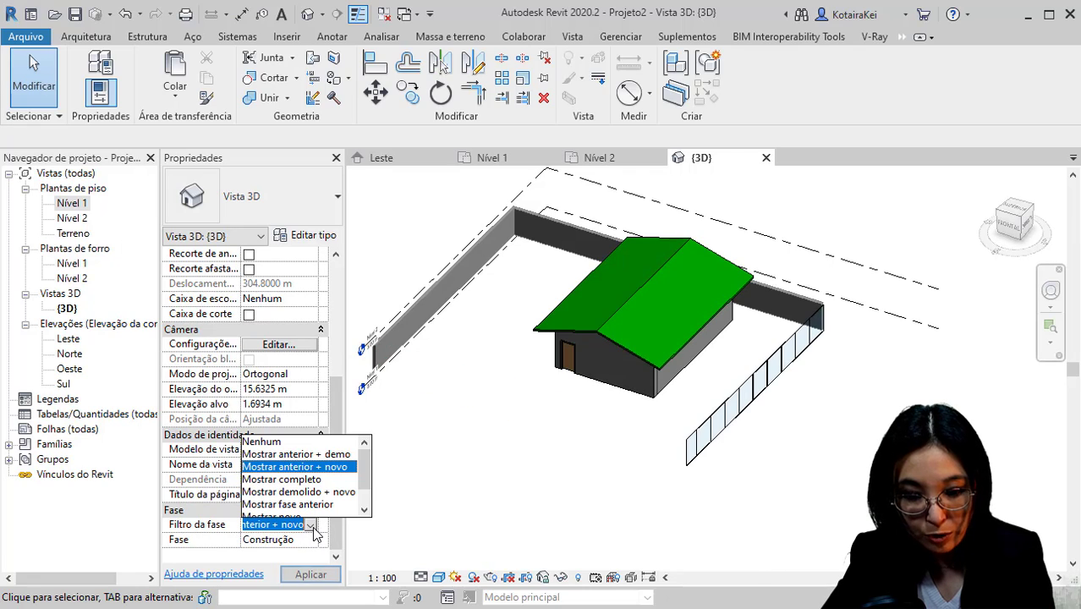
left_click(281, 478)
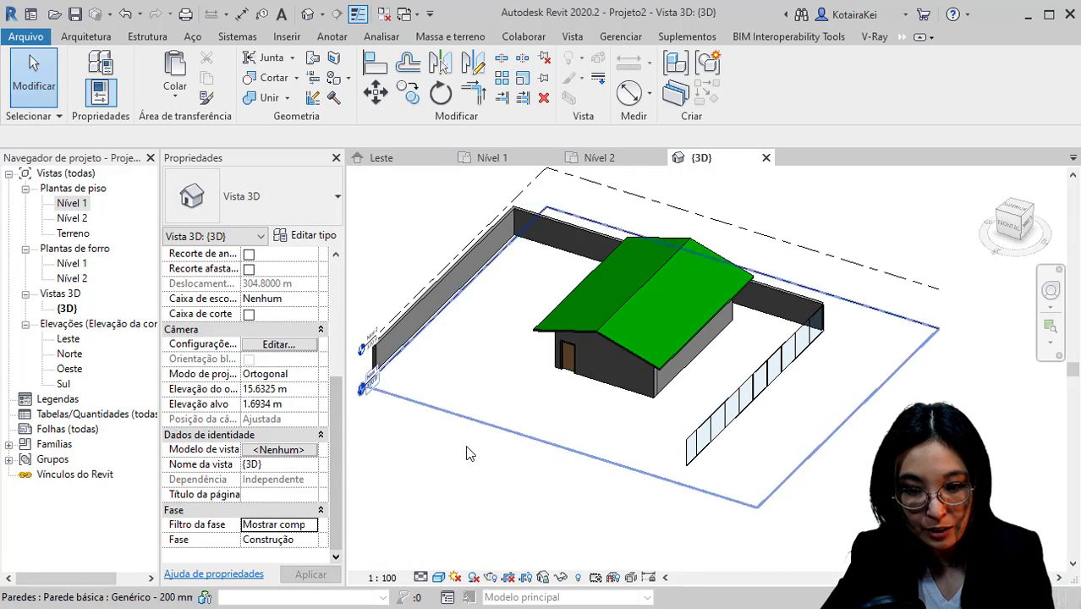
- Set the phase of the {3D} view to Existente
left_click(312, 544)
left_click(310, 541)
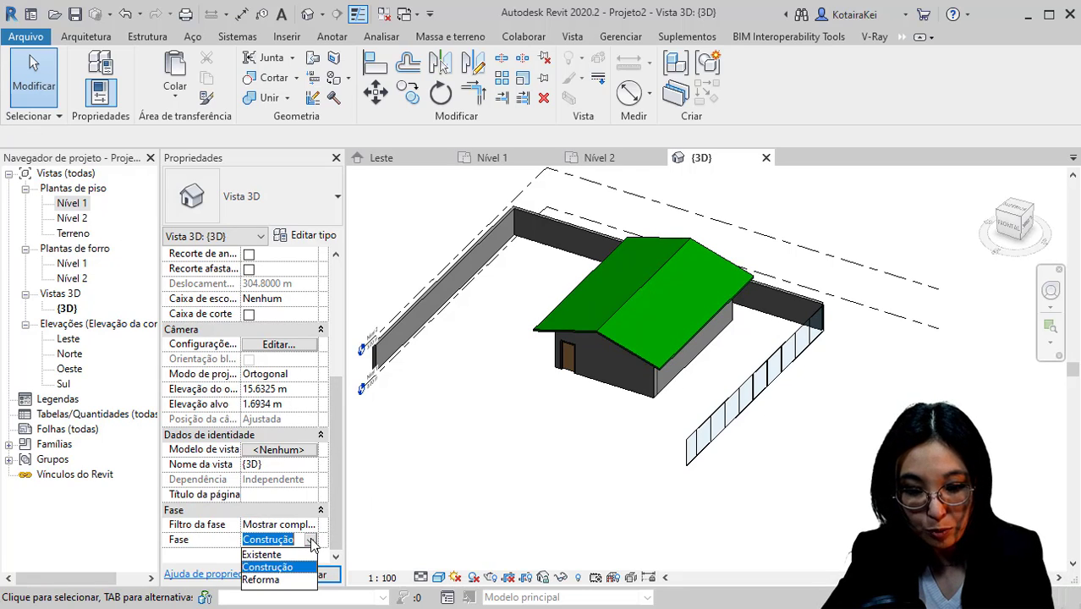
left_click(262, 554)
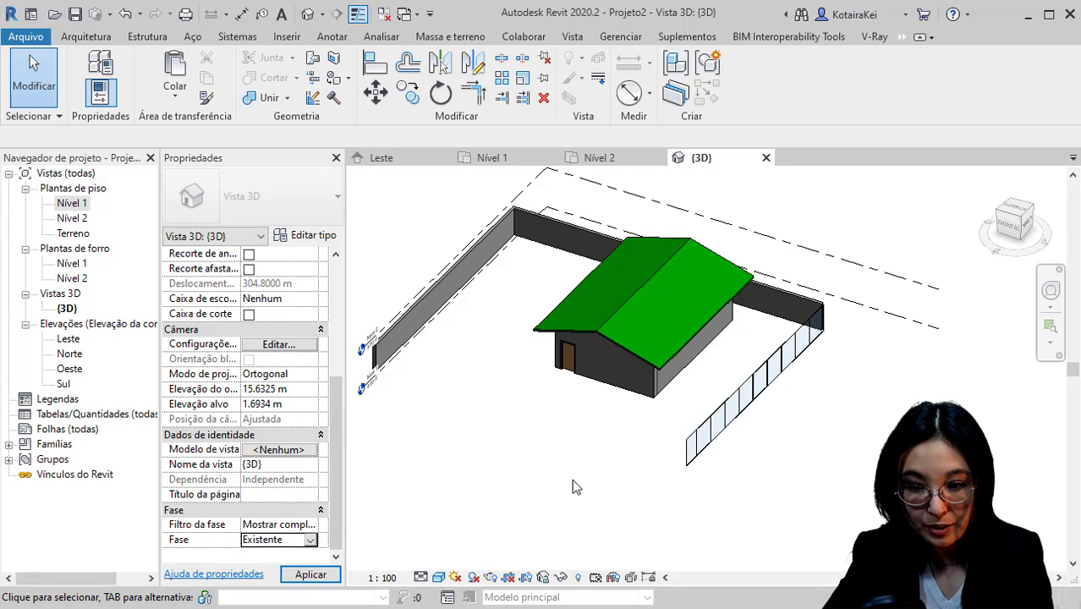
- Change the 3D view's phase to Reforma and apply it
left_click(312, 546)
left_click(267, 580)
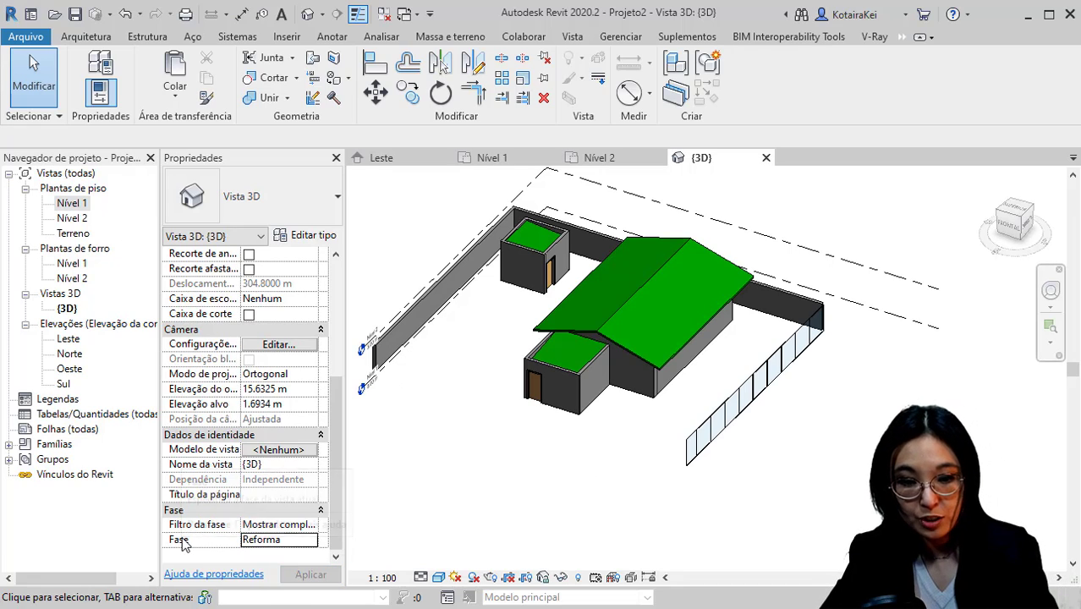
left_click(310, 524)
left_click(302, 548)
left_click(296, 541)
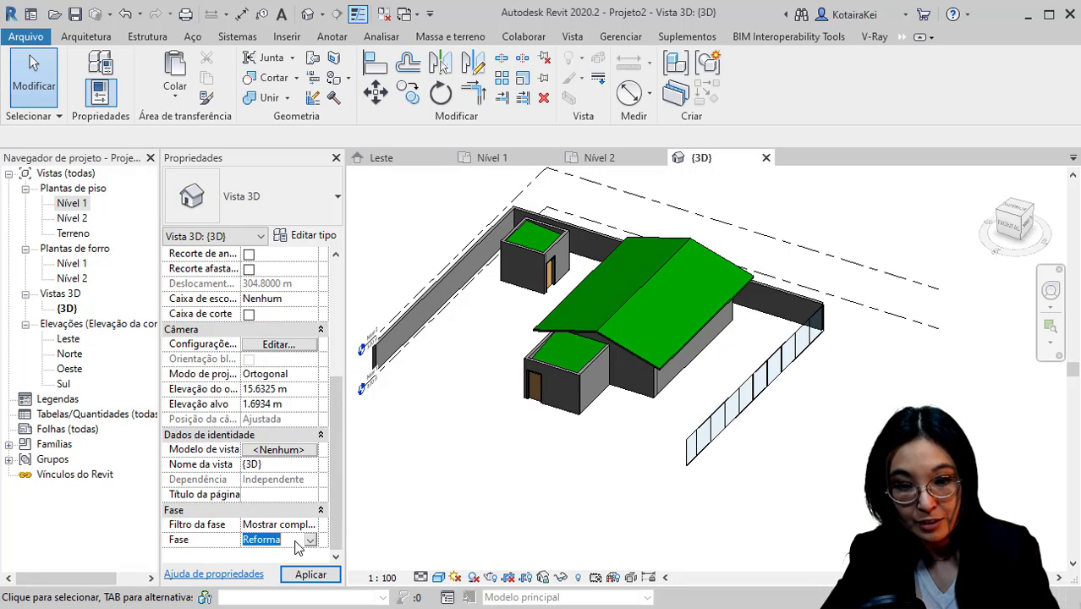
left_click(310, 574)
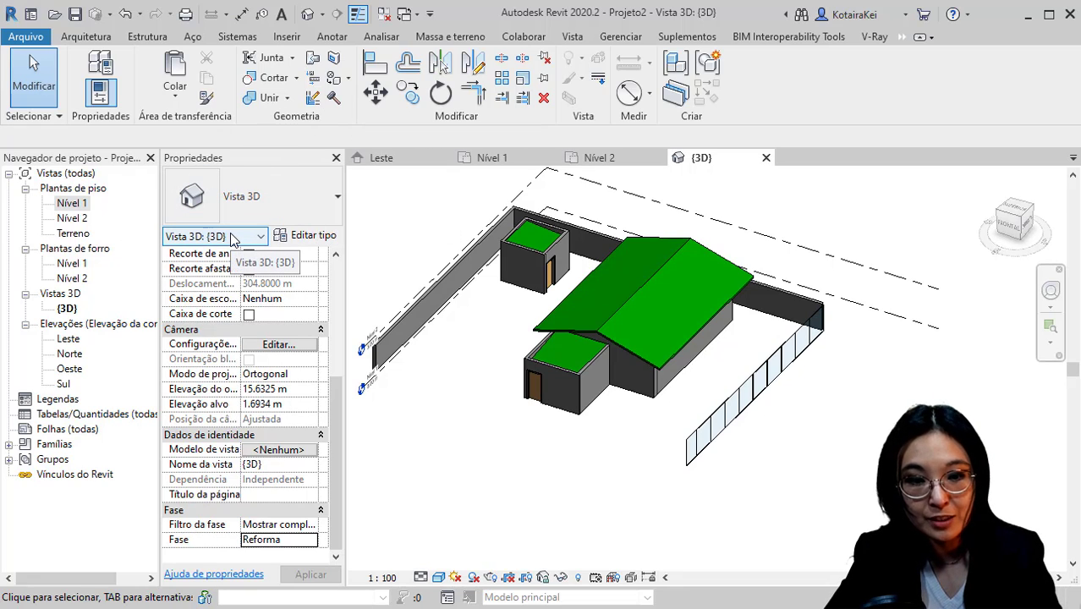
- Keep the phase filter on Mostrar completo and apply the phase Existente to the 3D view
left_click(316, 529)
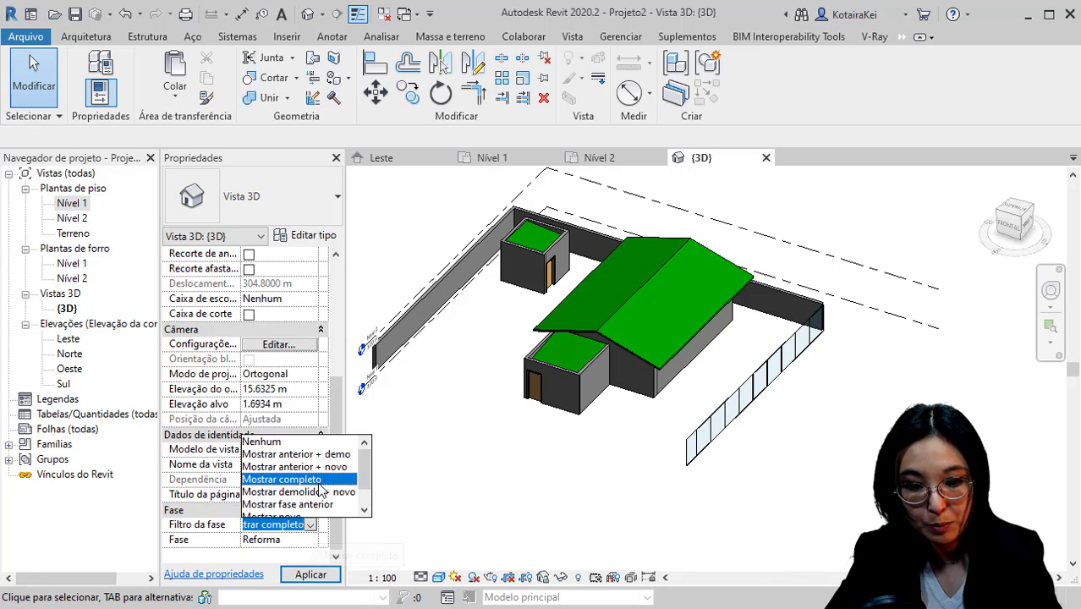
left_click(319, 483)
left_click(277, 541)
left_click(277, 543)
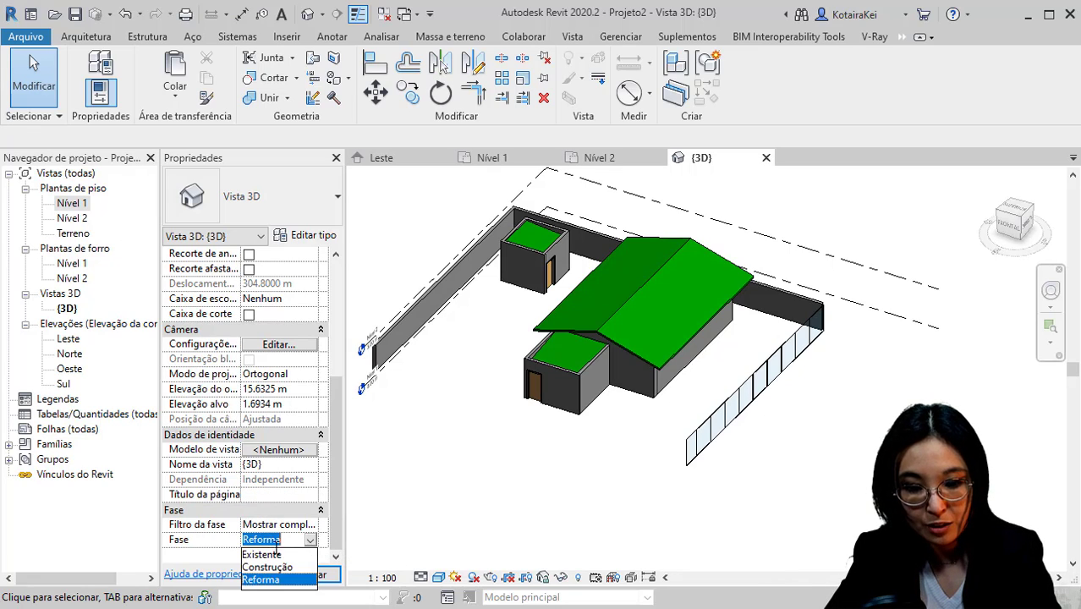
left_click(269, 554)
left_click(310, 574)
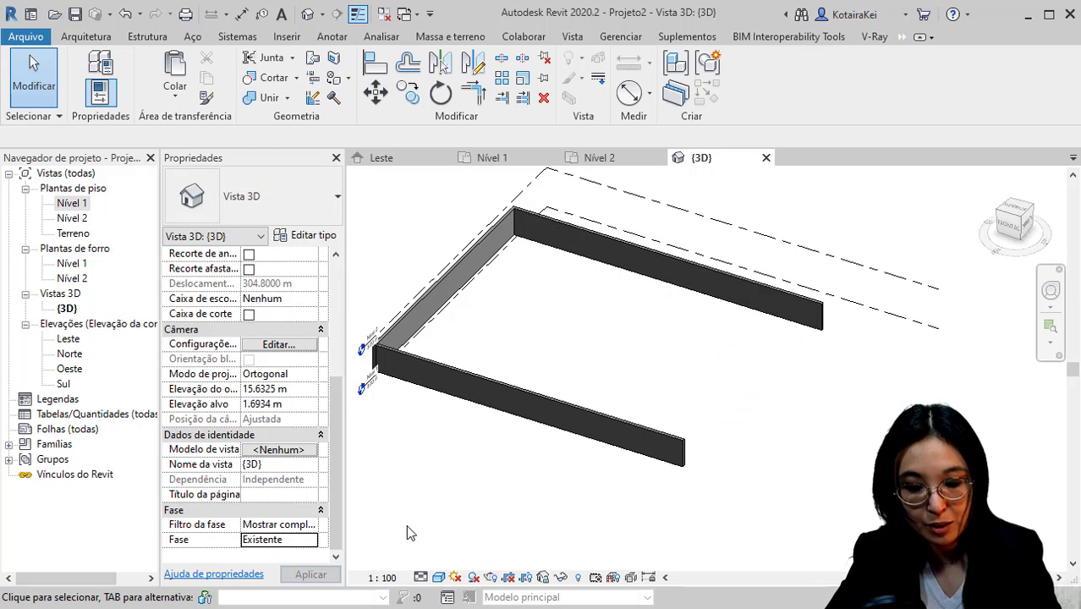
- Switch the 3D view's phase to Construção, followed by Reforma, under the Mostrar completo filter
left_click(311, 540)
left_click(283, 564)
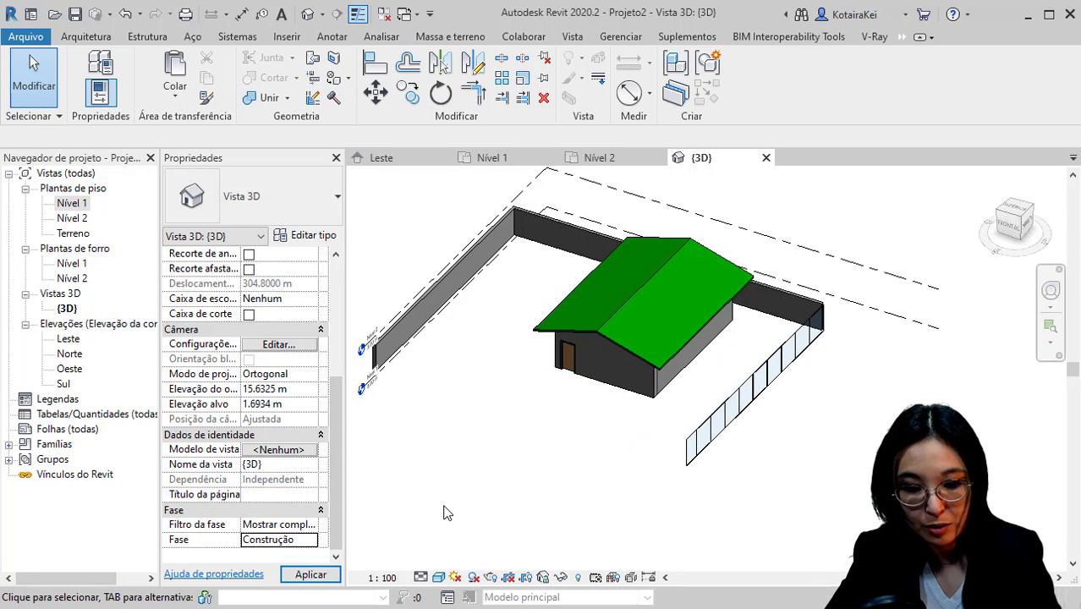
left_click(311, 539)
left_click(263, 579)
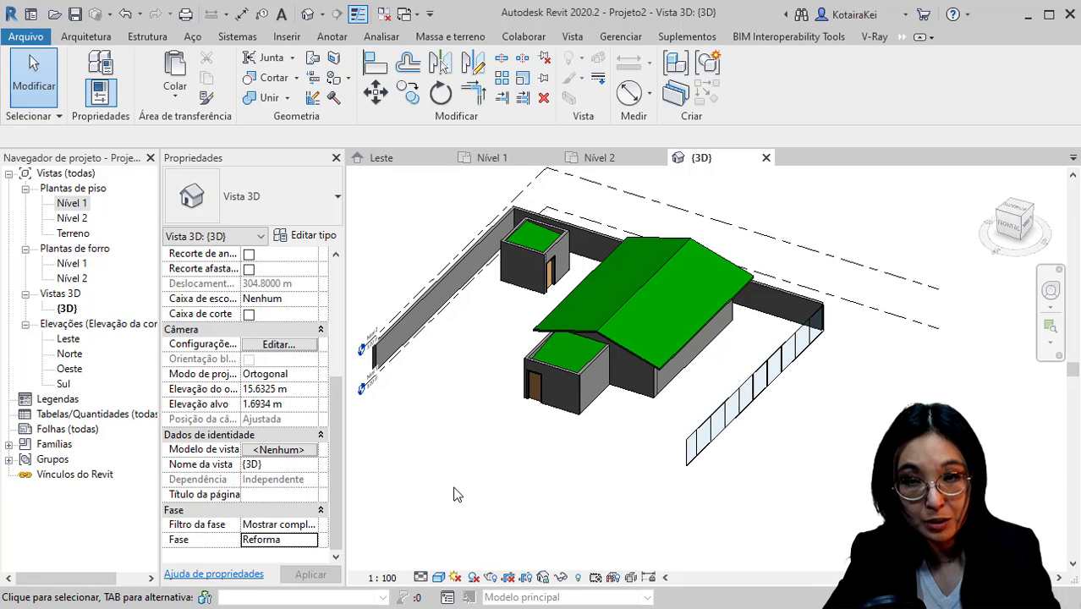
- Set the 3D view's phase filter to Mostrar novo
middle_click_drag(472, 482, 514, 401)
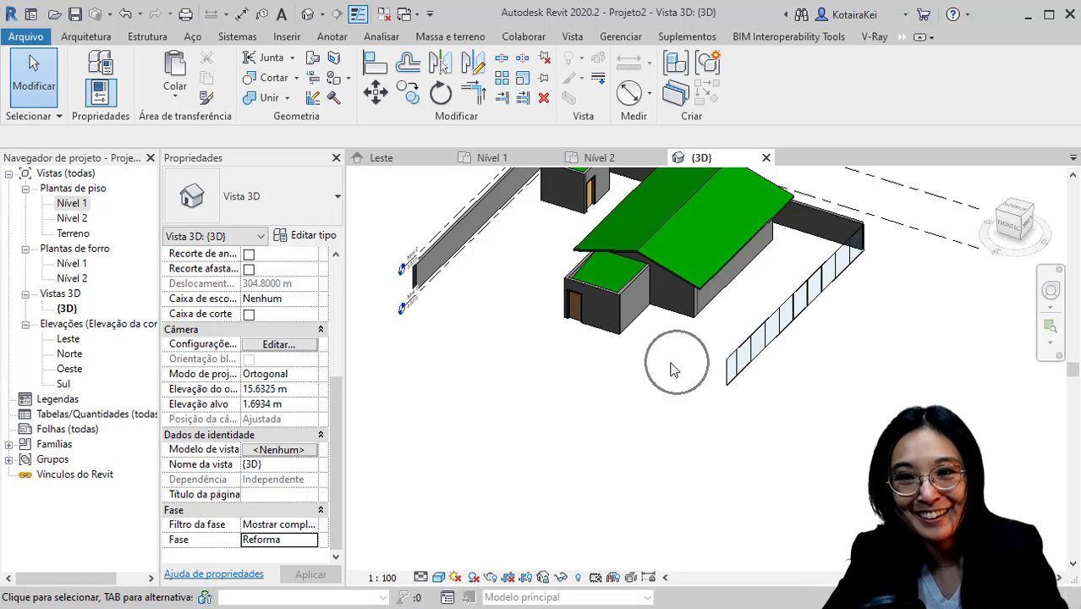
middle_click_drag(566, 415, 552, 504)
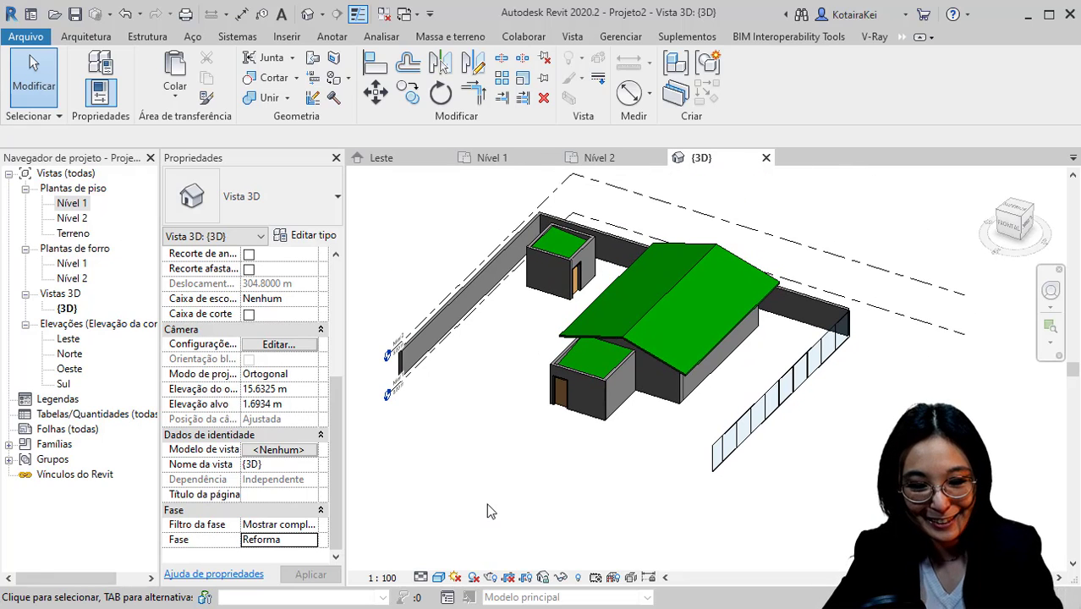
left_click(311, 525)
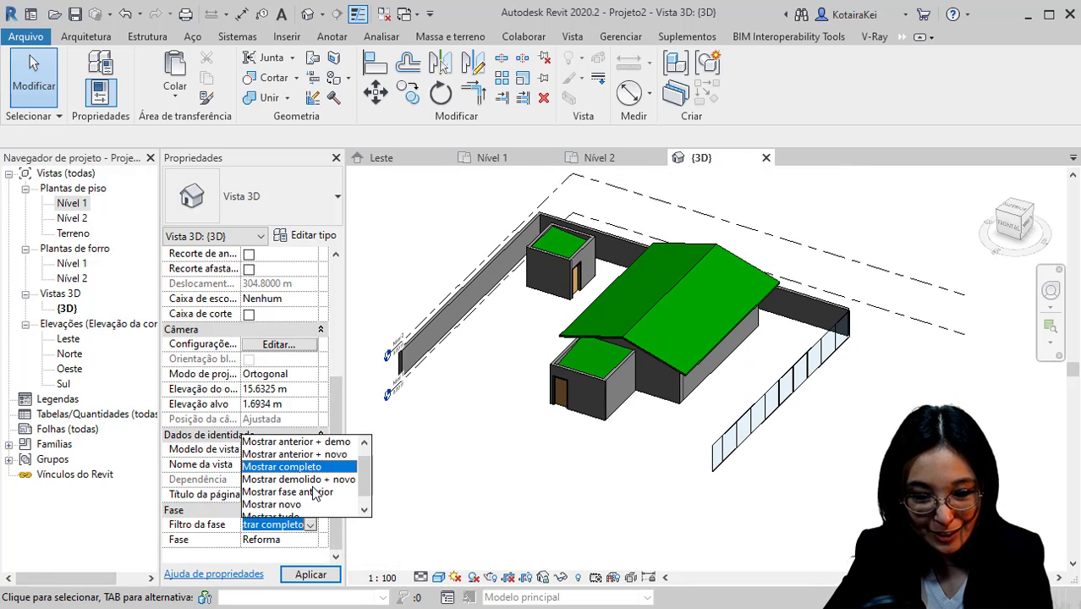
scroll(369, 470, "up", 1)
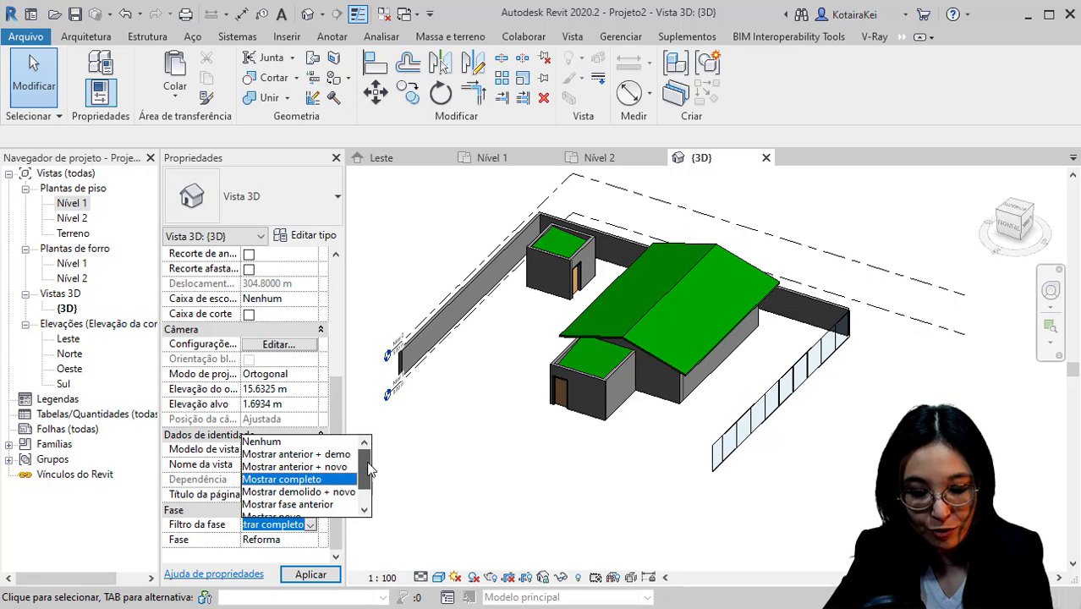
left_click_drag(369, 470, 366, 499)
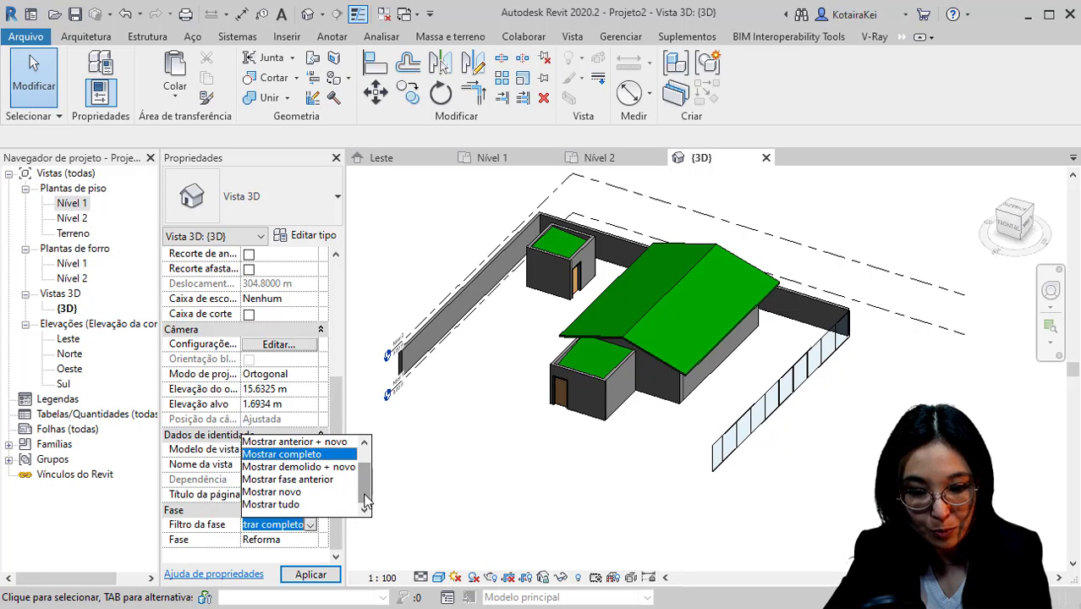
left_click(271, 492)
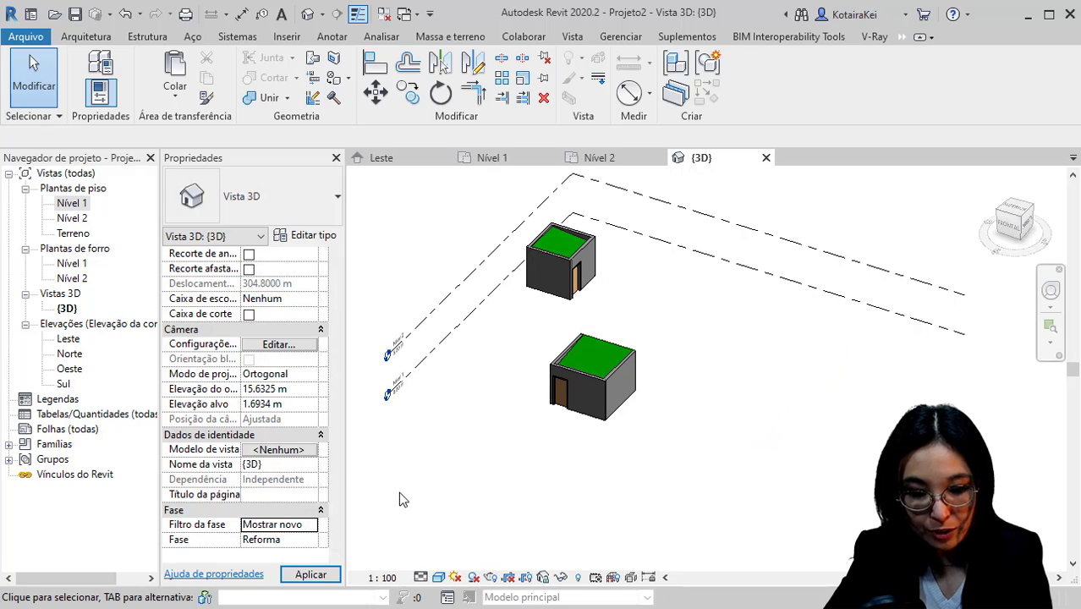
- Under the Mostrar novo filter, switch the 3D view's phase to Construção, followed by Existente
left_click(311, 541)
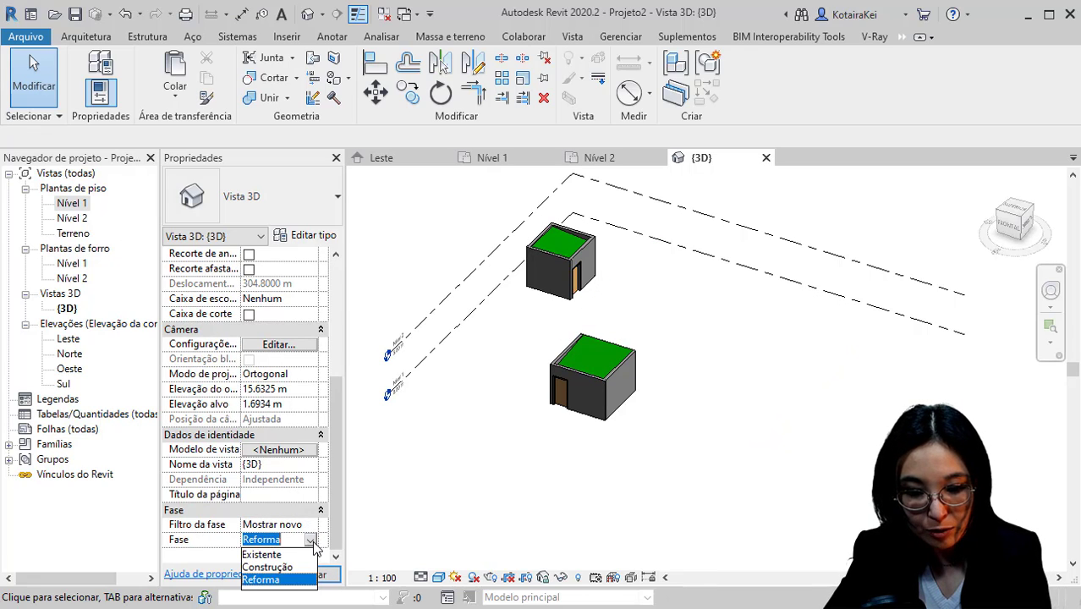
left_click(269, 567)
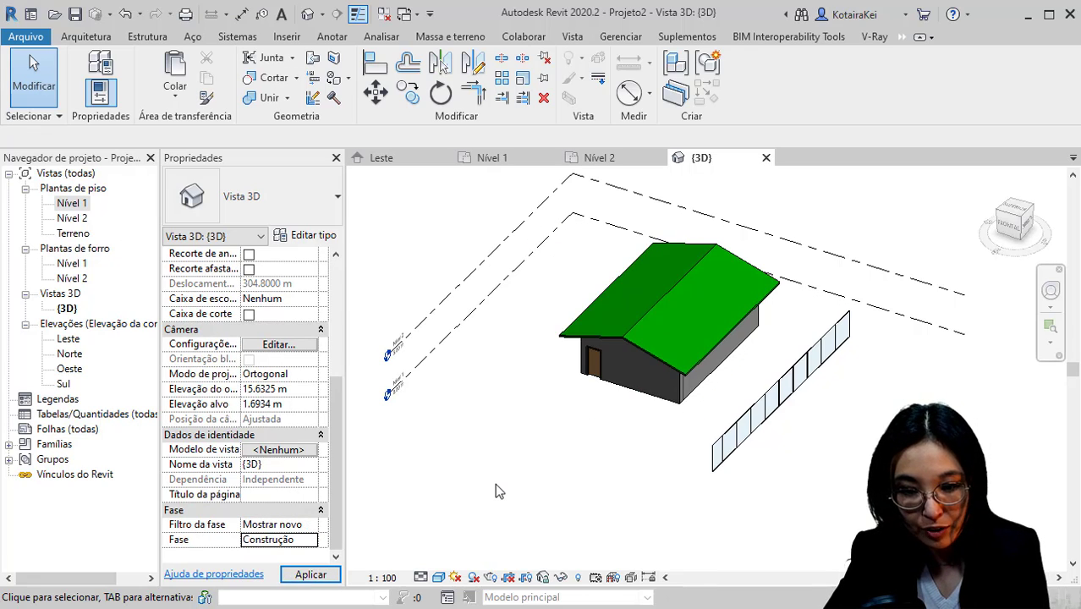
left_click(315, 542)
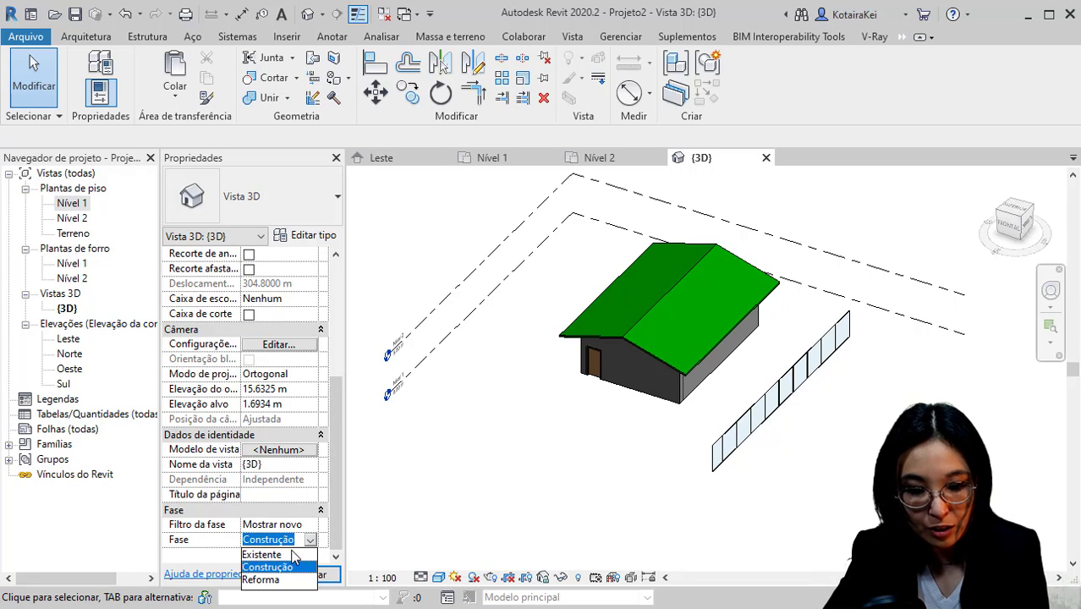
left_click(262, 555)
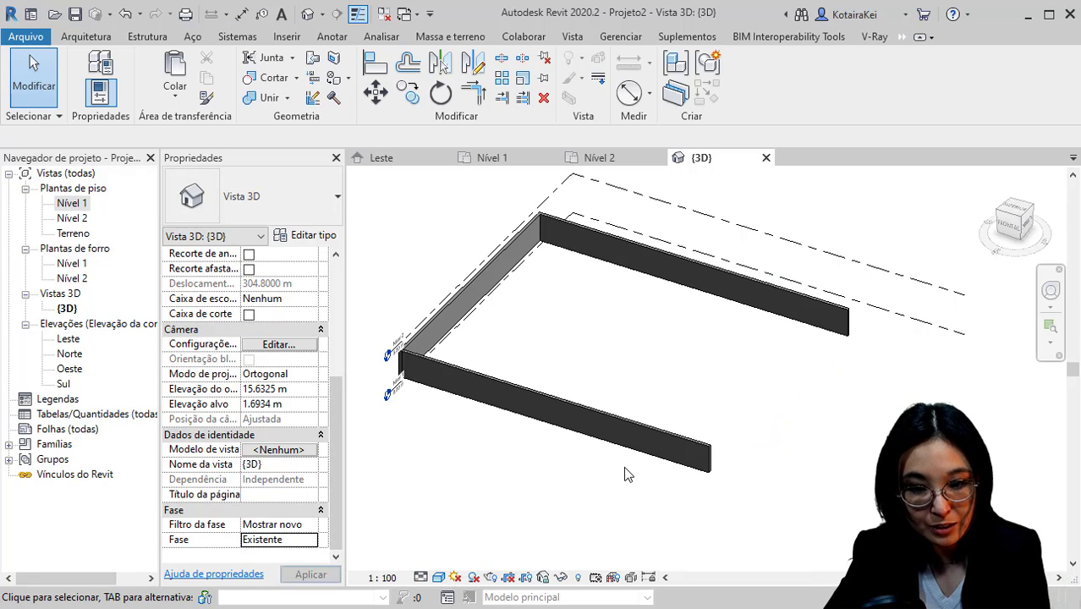
- Set the 3D view's phase filter to Mostrar tudo and its phase to Construção
left_click(310, 528)
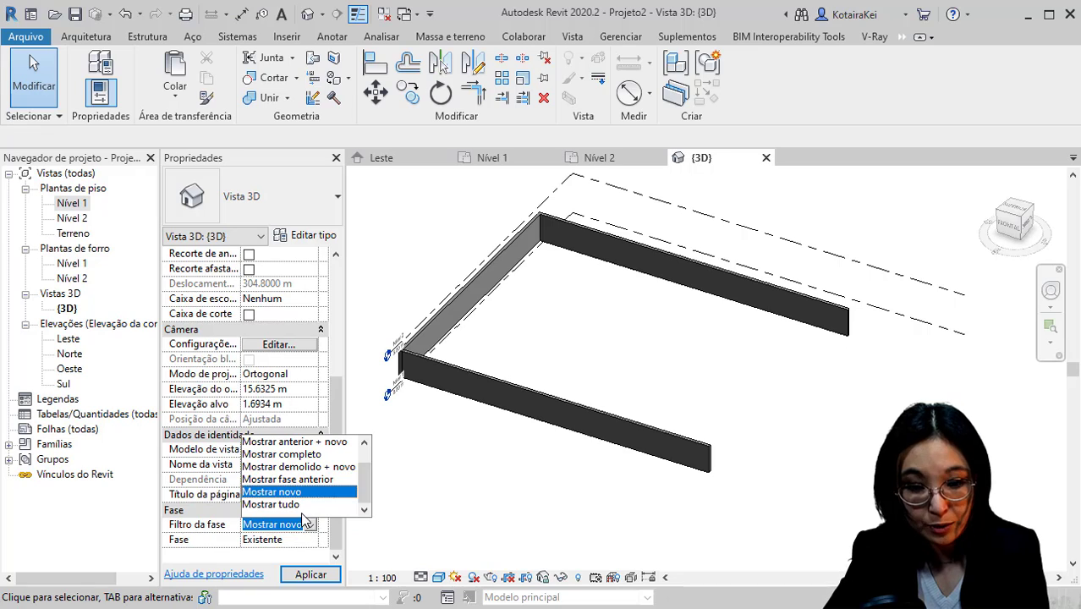
left_click(291, 508)
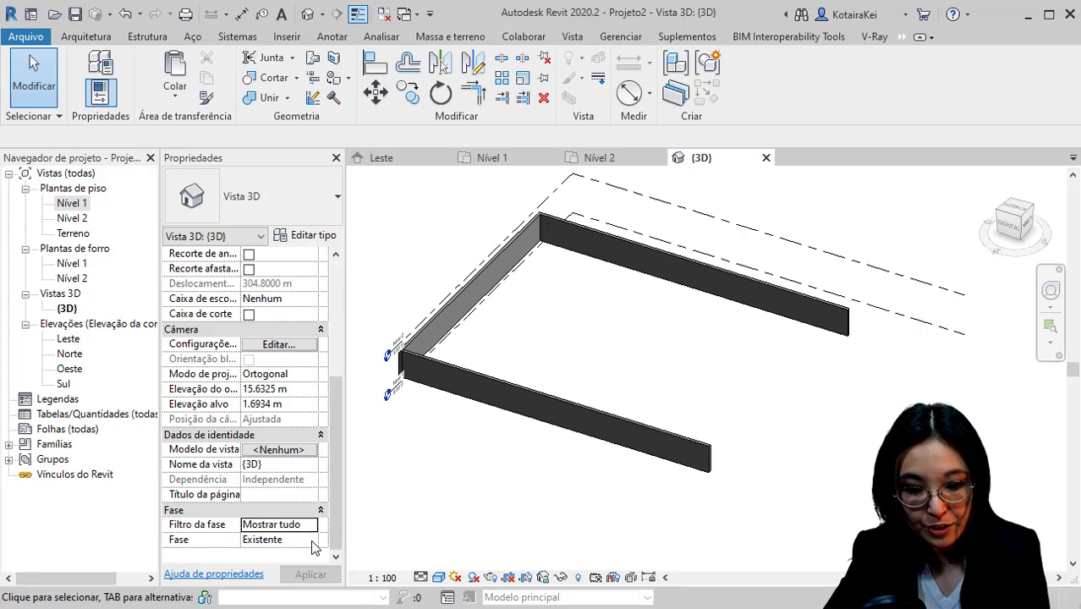
left_click(313, 542)
left_click(286, 568)
key("Down")
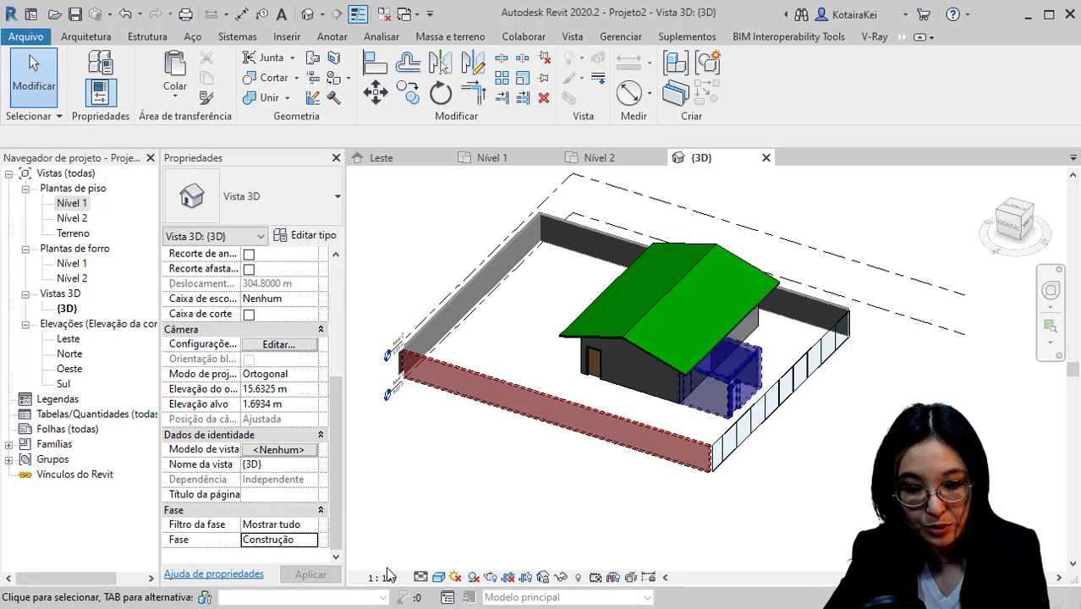
- Set the 3D view's phase to Reforma and examine how the glazed wall and main roof display under Mostrar tudo
left_click(310, 541)
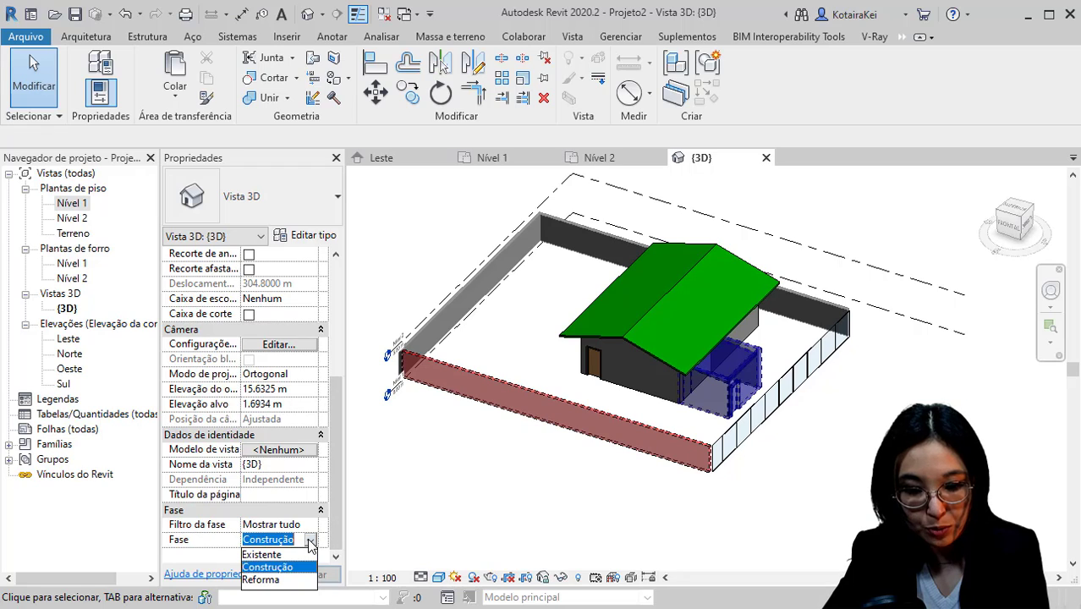
left_click(263, 579)
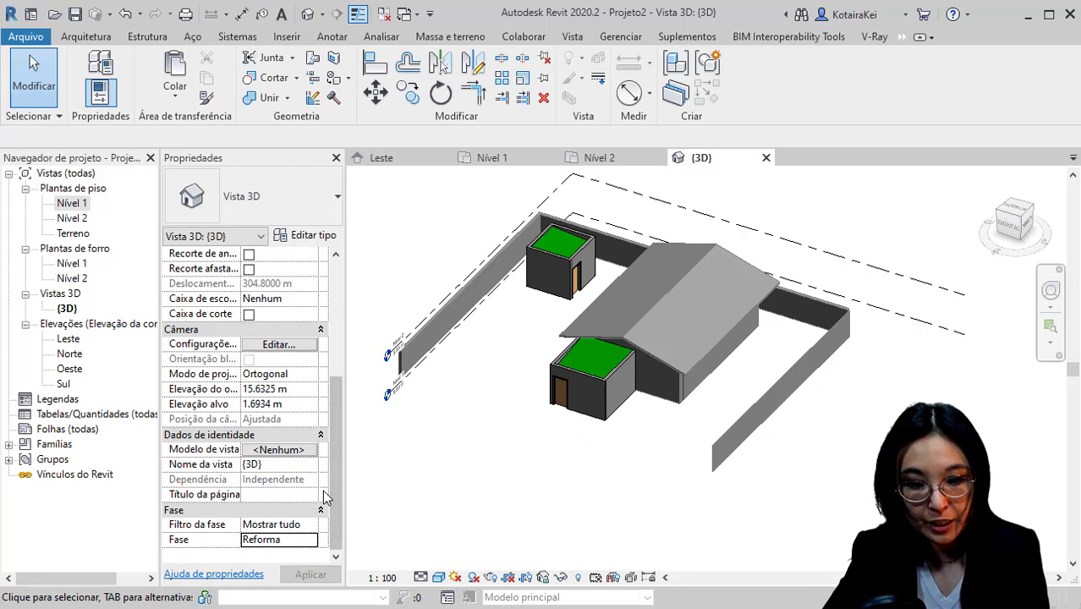
left_click(309, 526)
left_click(309, 527)
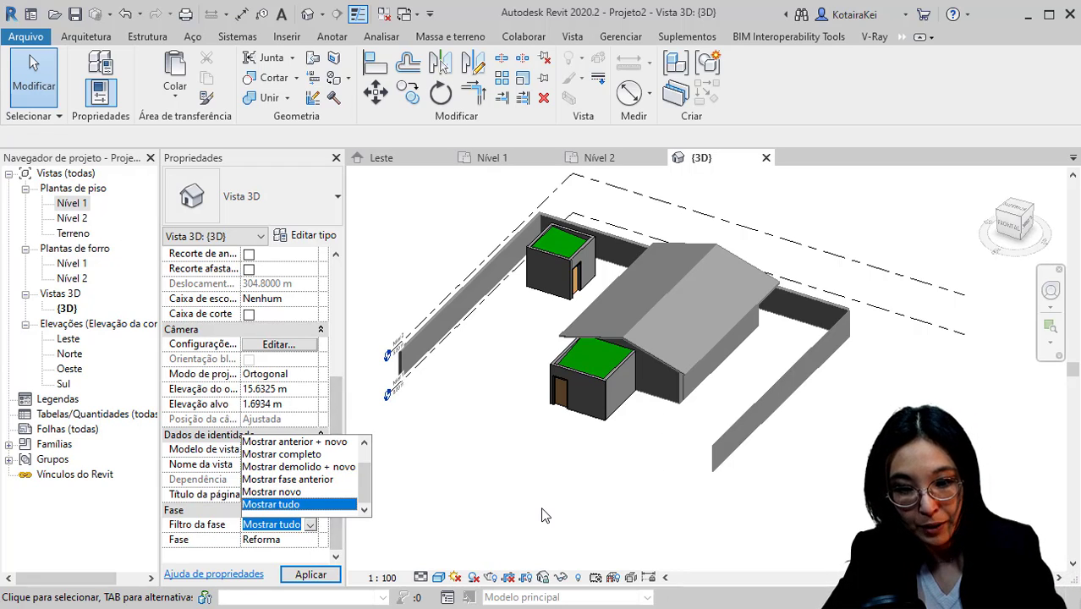
left_click(795, 383)
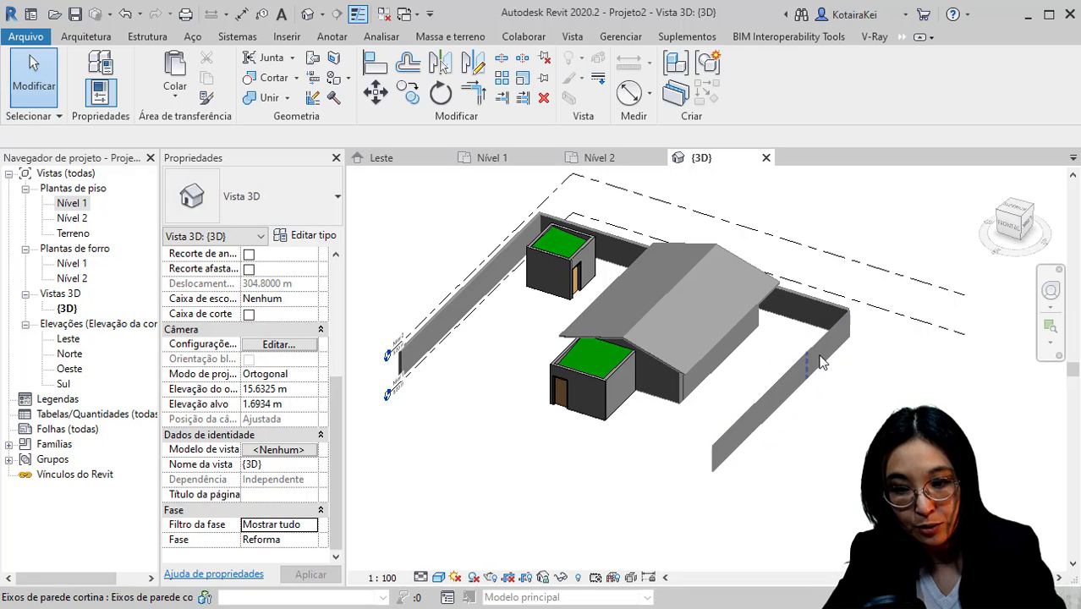
key("Escape")
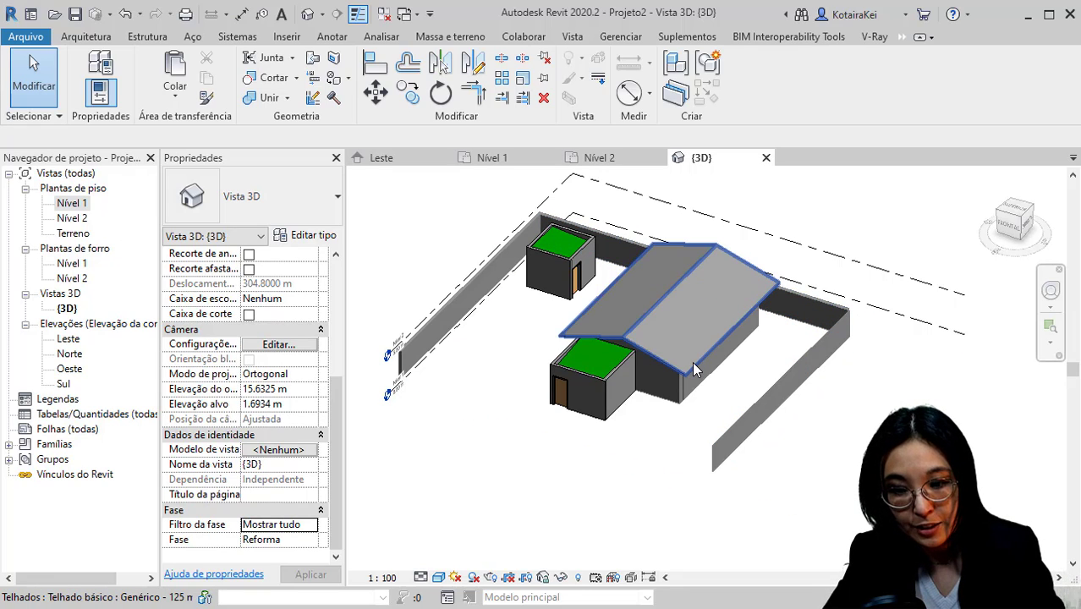
key("ctrl")
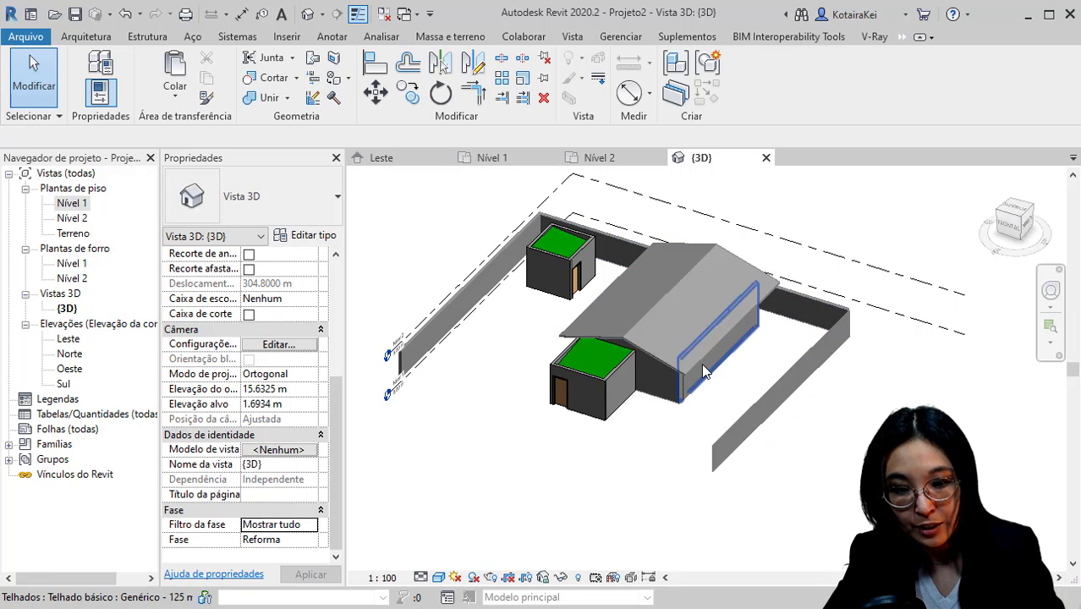
- Switch the 3D view's phase filter to Mostrar completo to compare the roof's display, and return it to Mostrar tudo
left_click(312, 525)
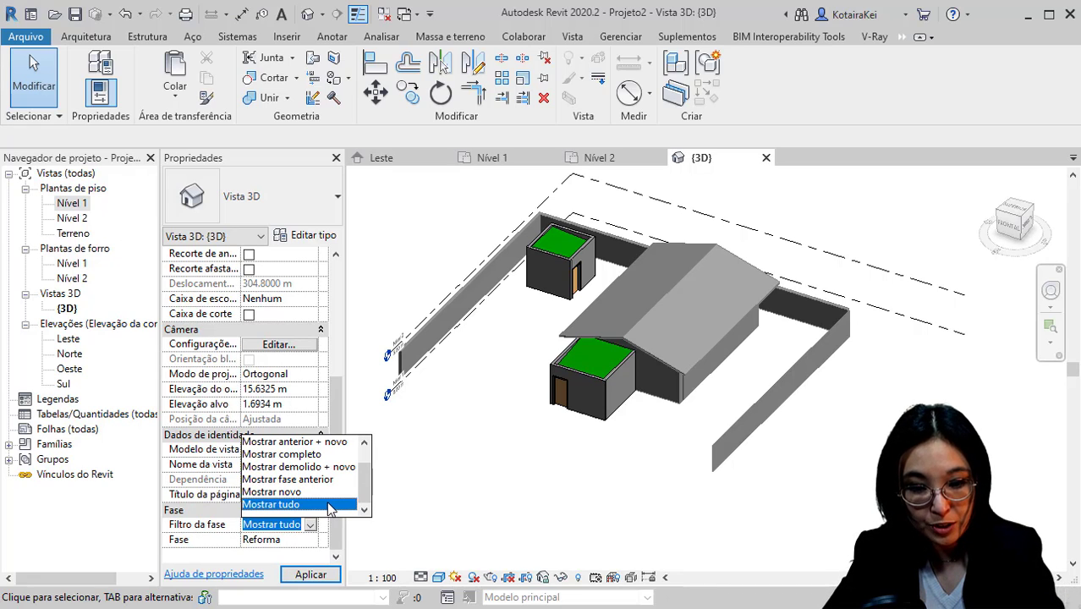
scroll(330, 507, "up", 1)
left_click(275, 479)
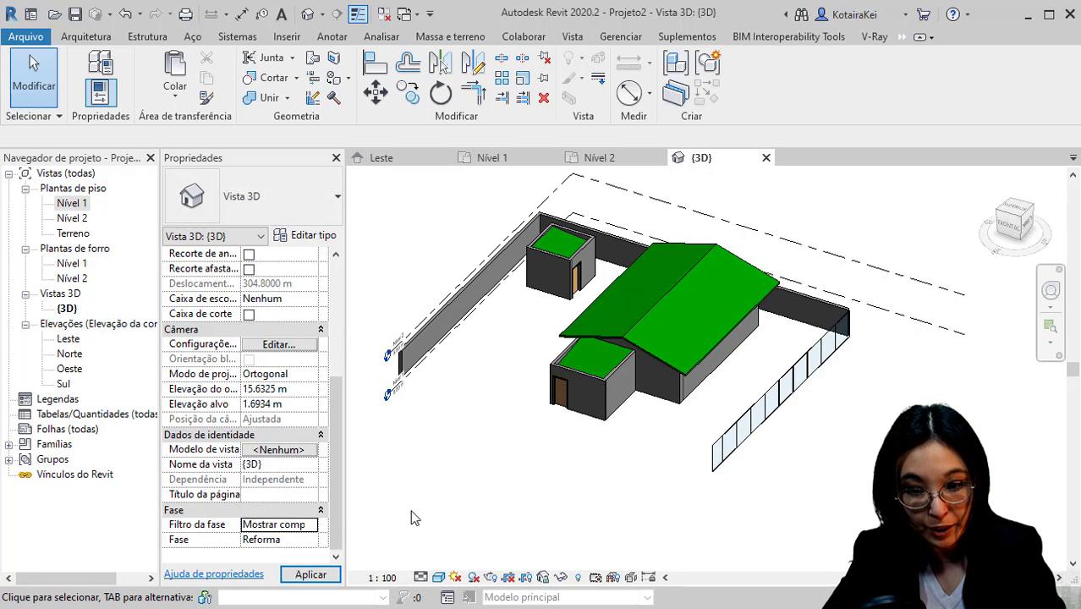
key("ctrl")
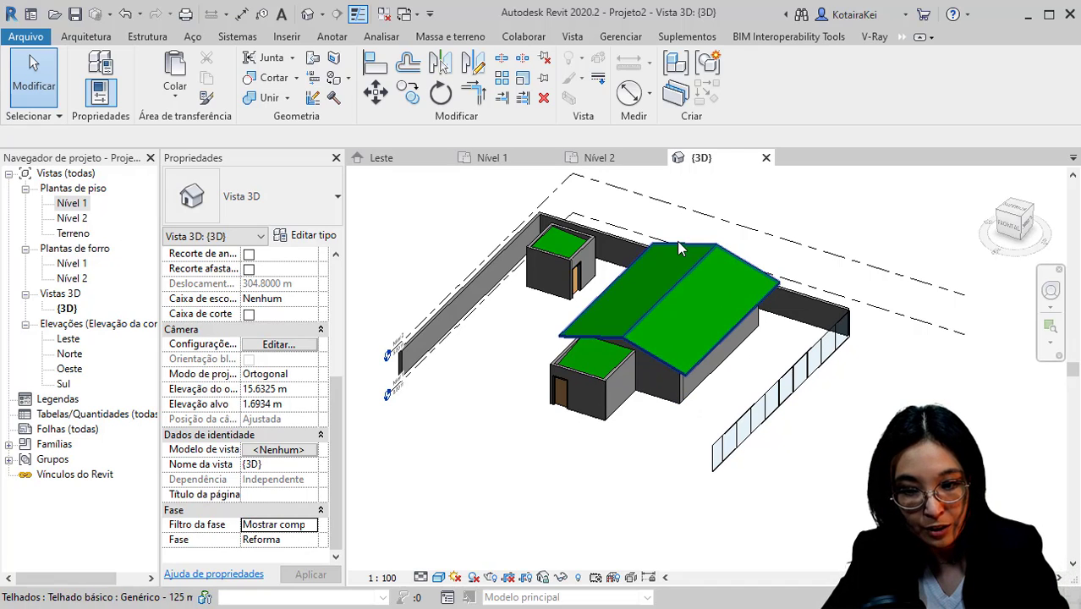
left_click(312, 526)
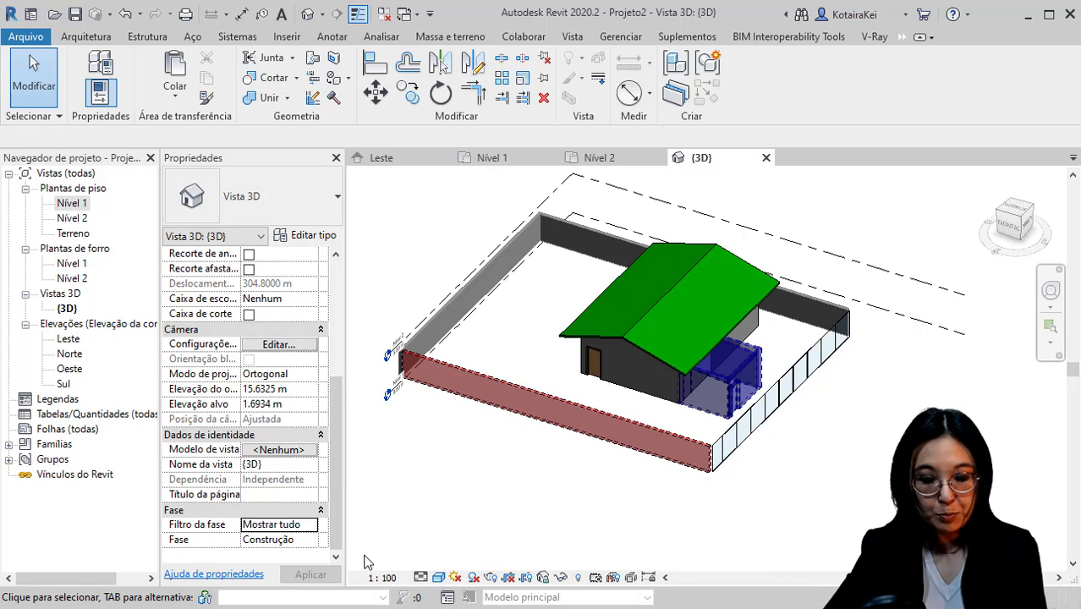
- Display the 3D view in the Existente phase, and return it to the Construção phase
left_click(310, 524)
left_click(301, 505)
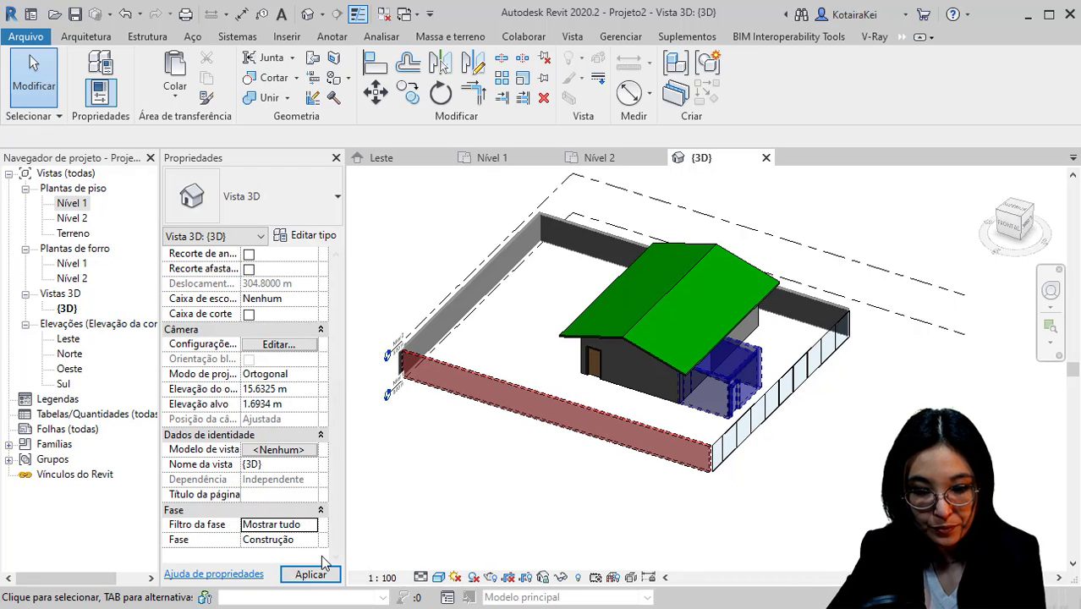
left_click(280, 539)
left_click(311, 539)
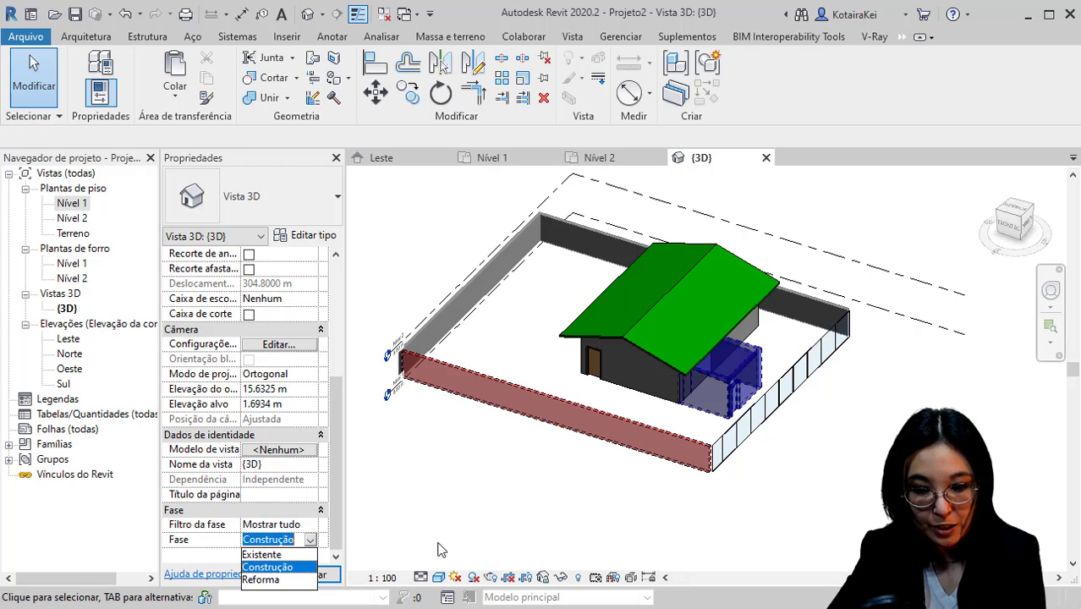
left_click(287, 568)
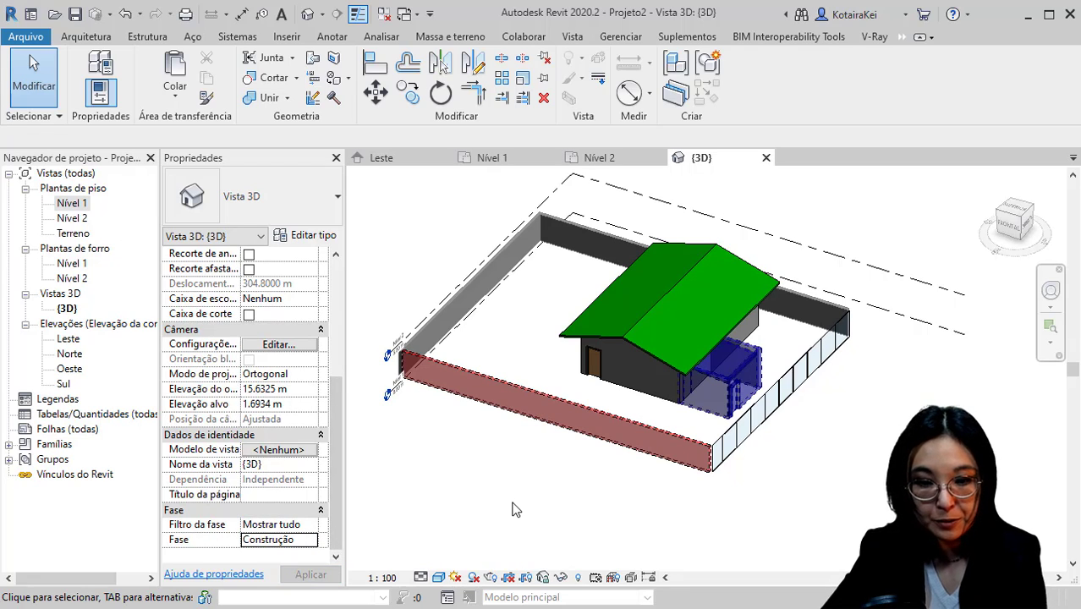
left_click(311, 539)
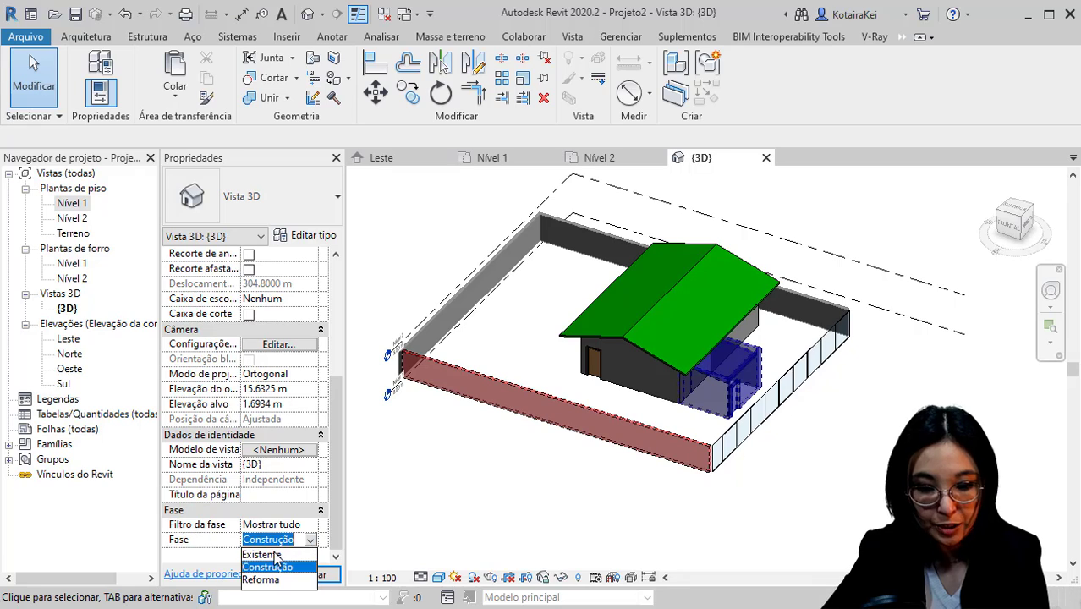
left_click(264, 555)
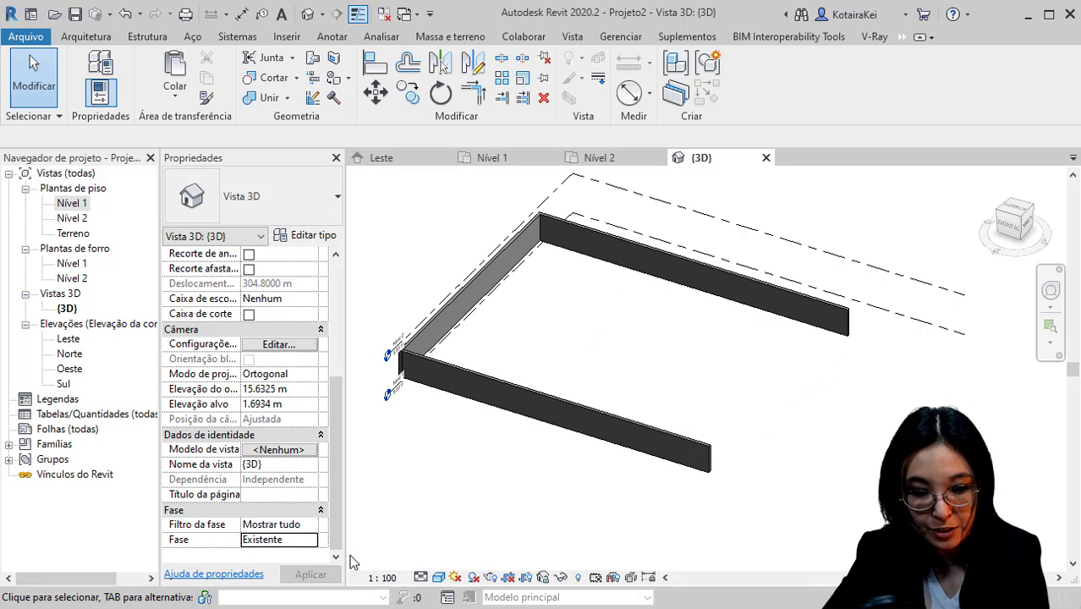
left_click(310, 539)
left_click(288, 568)
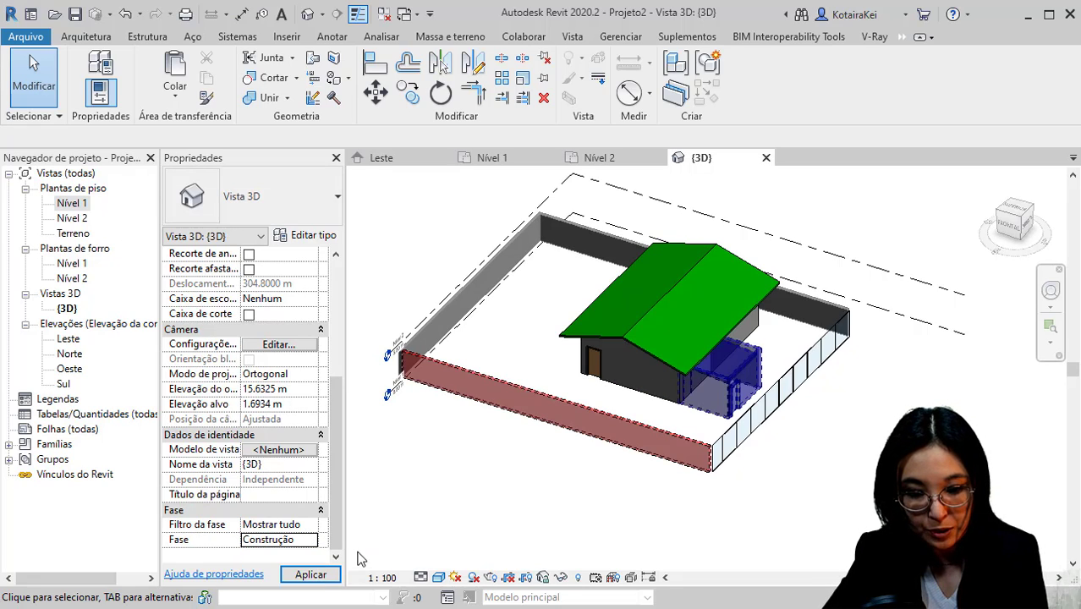
- Display the 3D view in the Reforma phase, and set it back to Construção
left_click(313, 541)
left_click(275, 583)
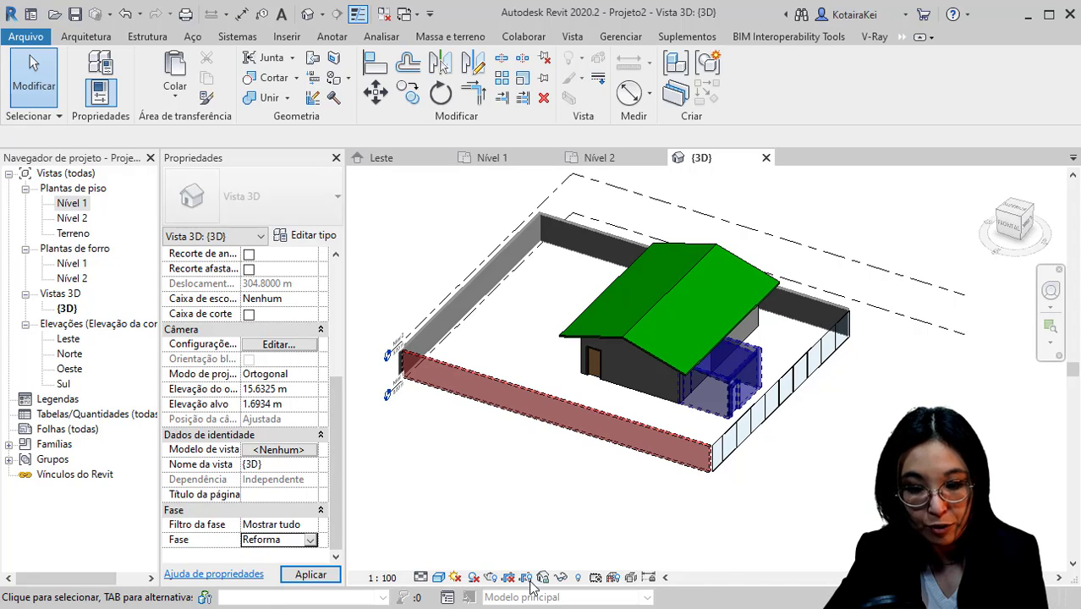
left_click(310, 540)
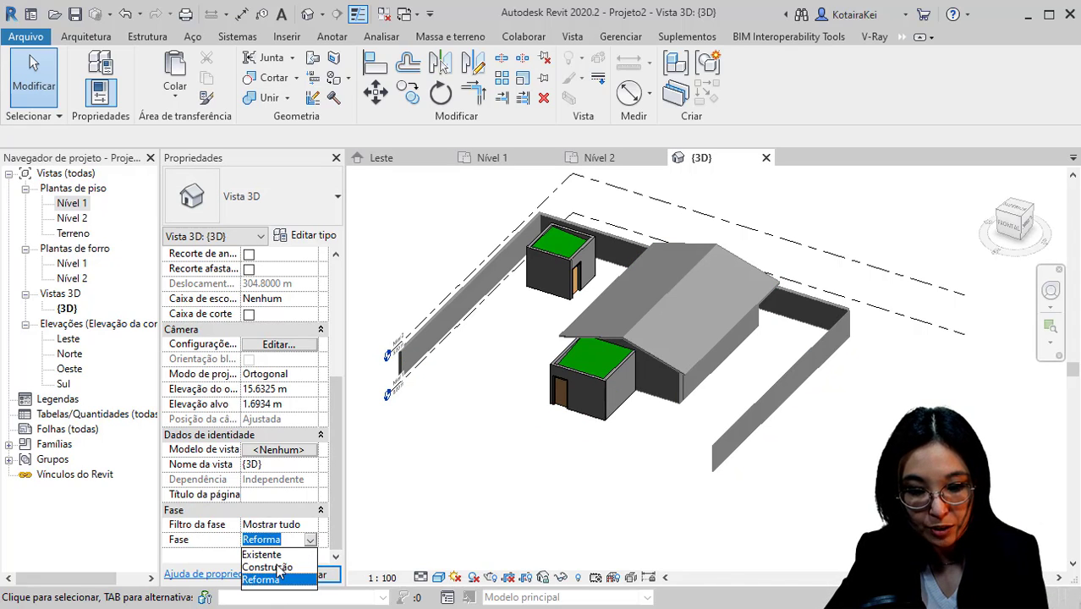
left_click(280, 569)
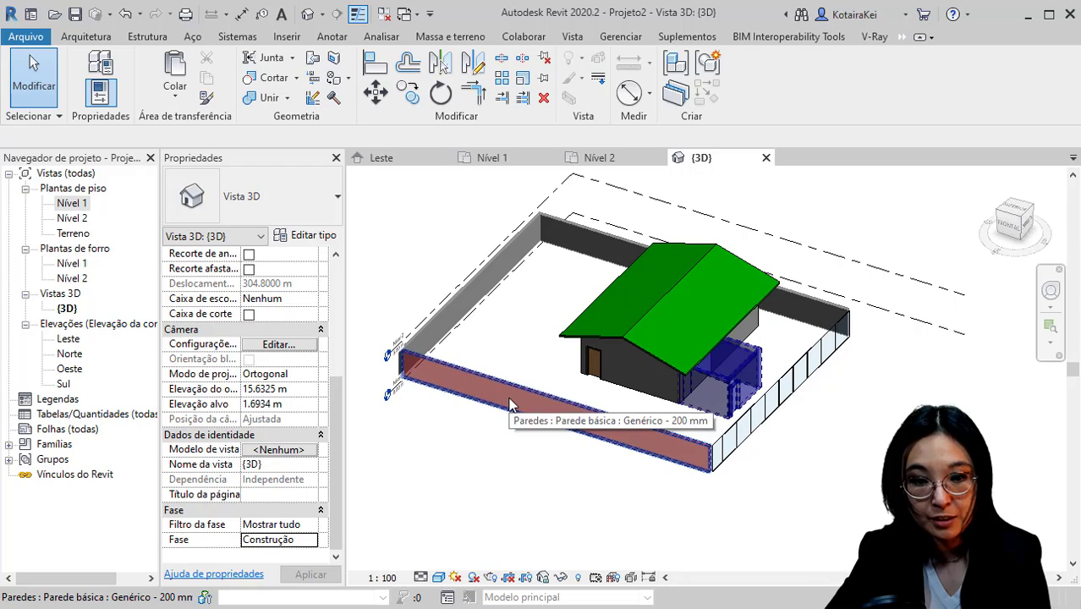
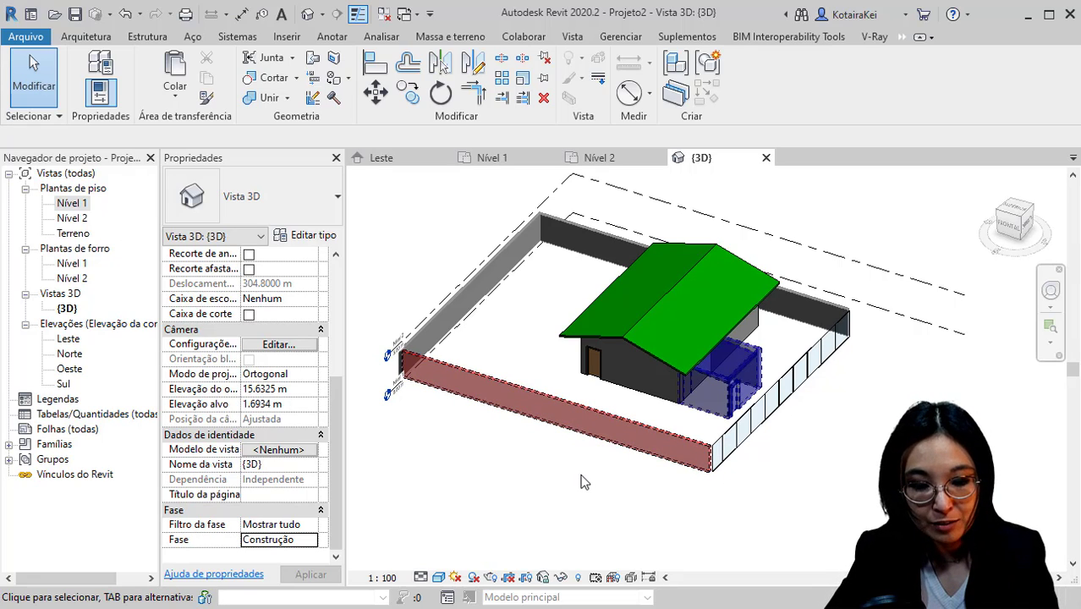
left_click(302, 548)
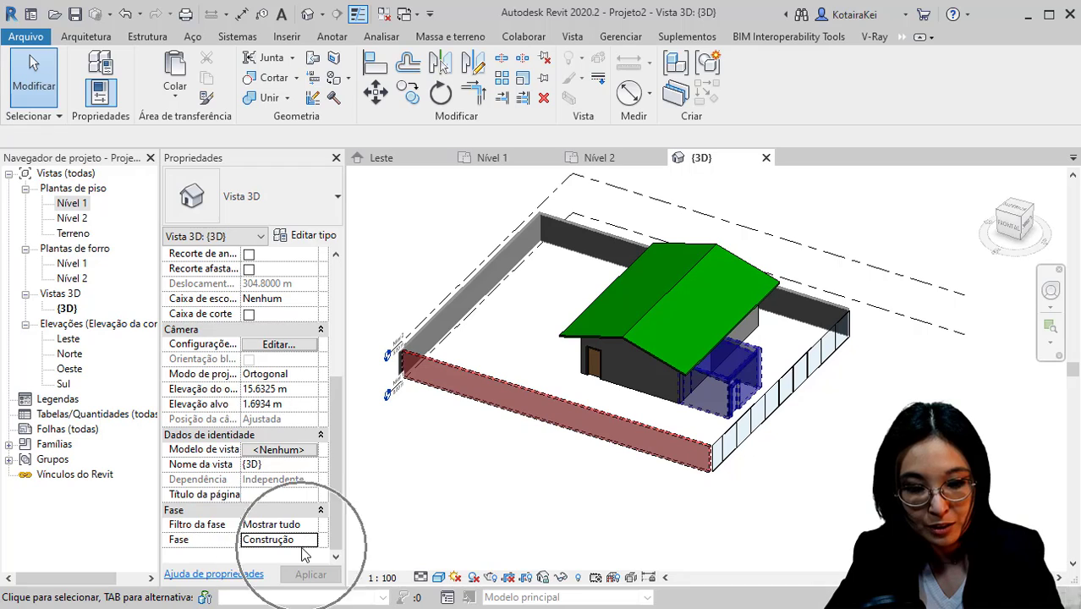
key("ctrl")
key("ctrl")
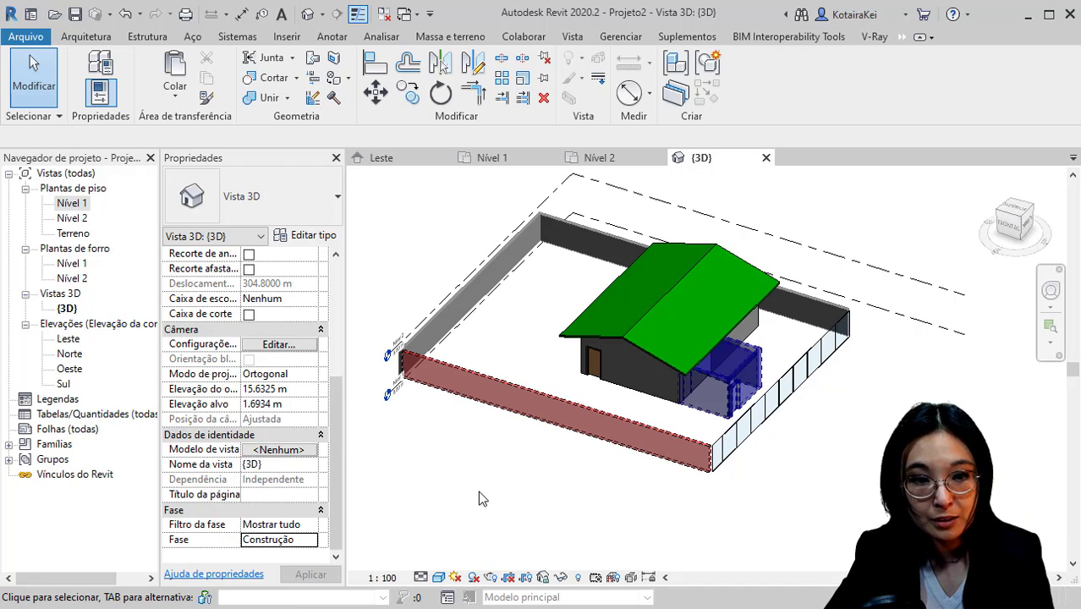
- Open the Nível 1 floor plan and check its phase filter and phase settings
double_click(78, 206)
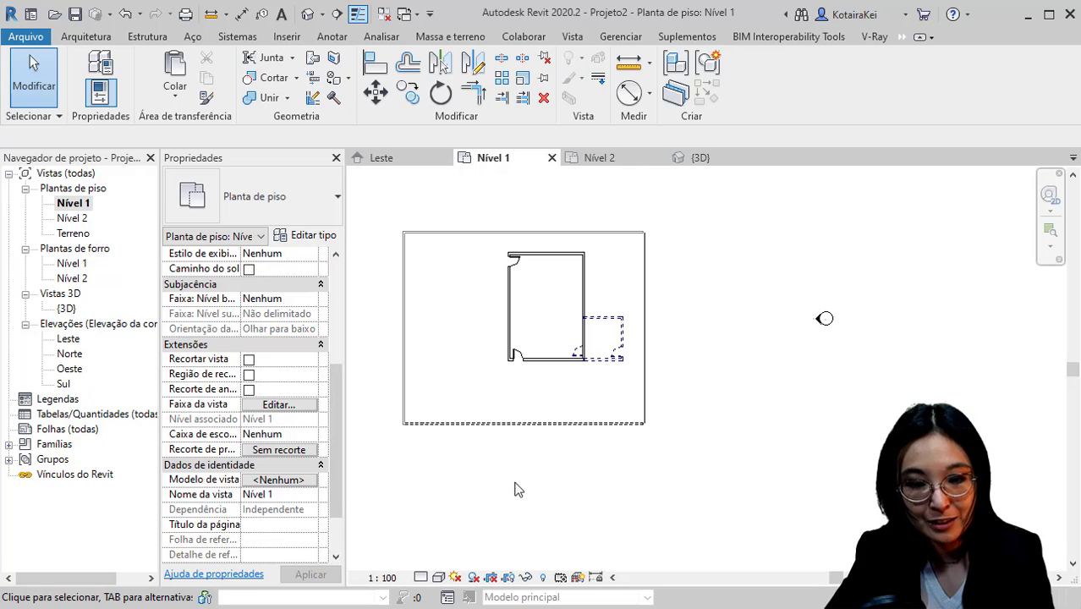
scroll(336, 461, "down", 3)
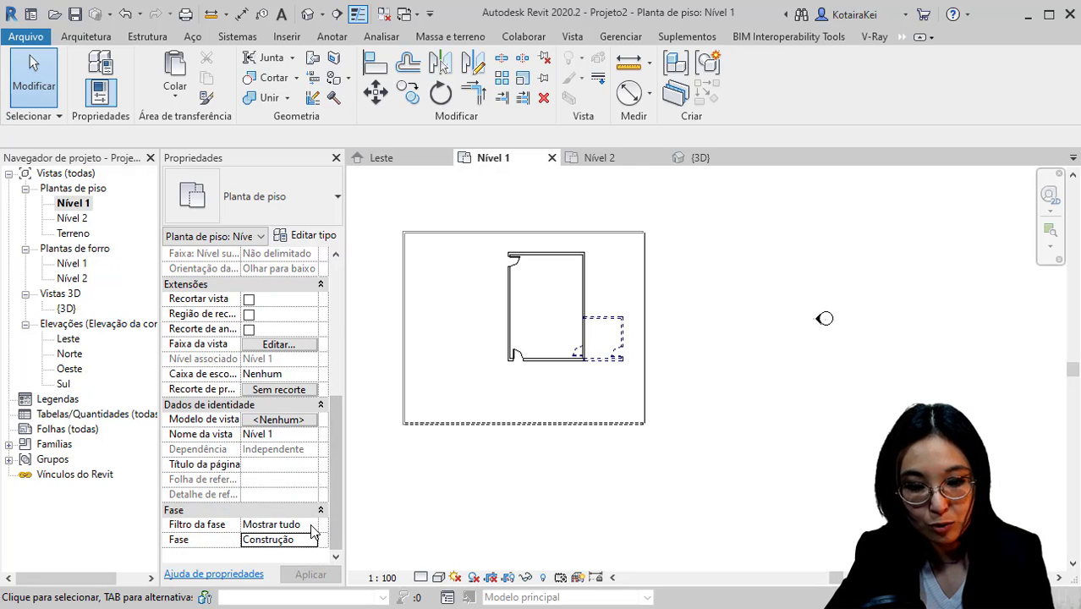
left_click(310, 524)
left_click(310, 524)
left_click(310, 525)
left_click(313, 540)
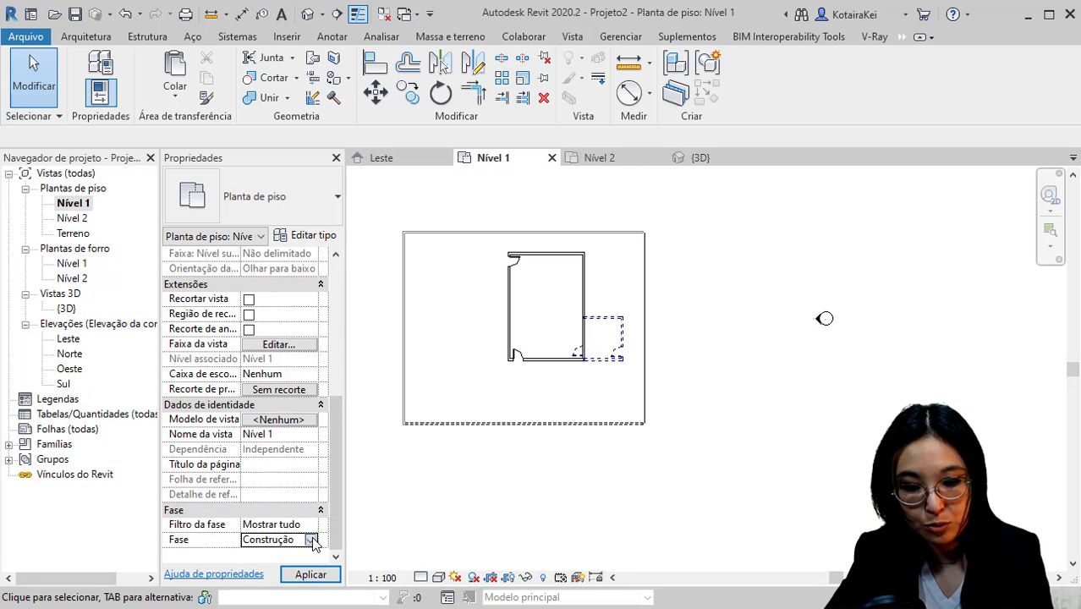
left_click(312, 540)
left_click(312, 541)
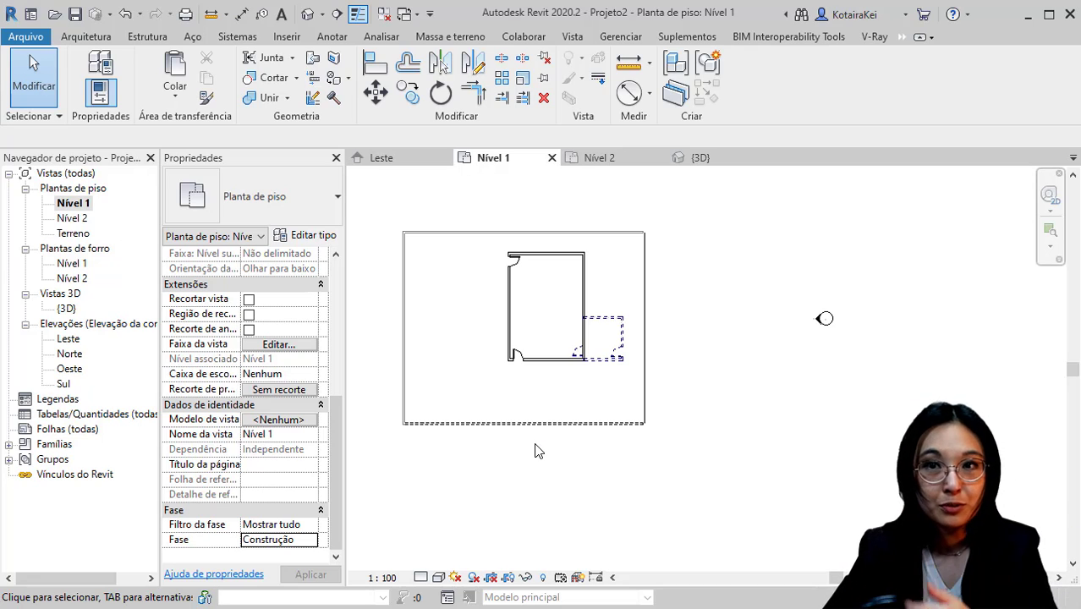
- Duplicate the Nível 1 floor plan view twice, using the plain Duplicar option
right_click(79, 206)
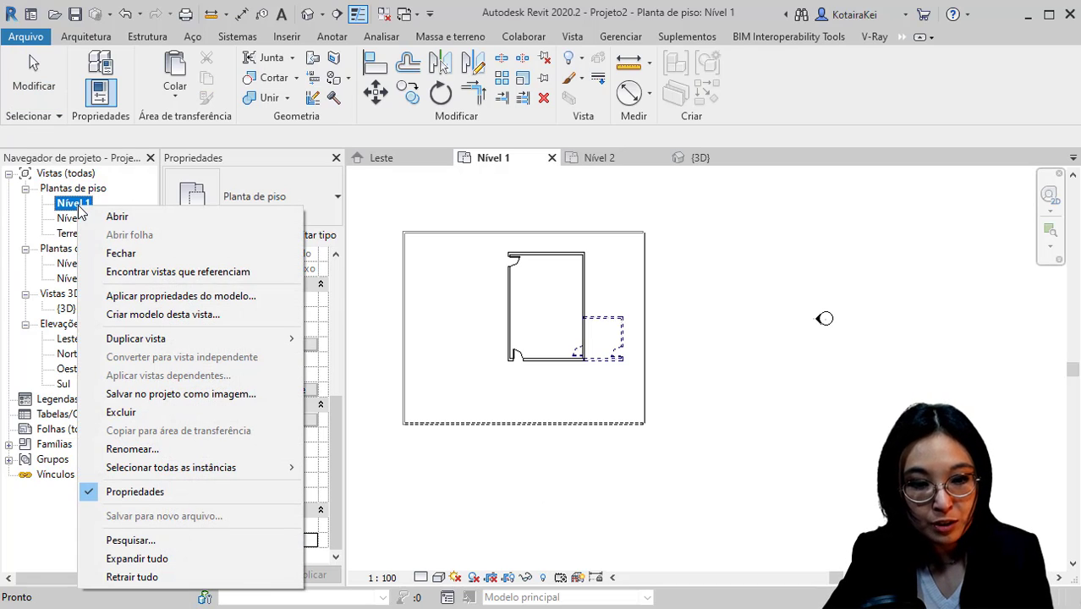
mouse_move(212, 344)
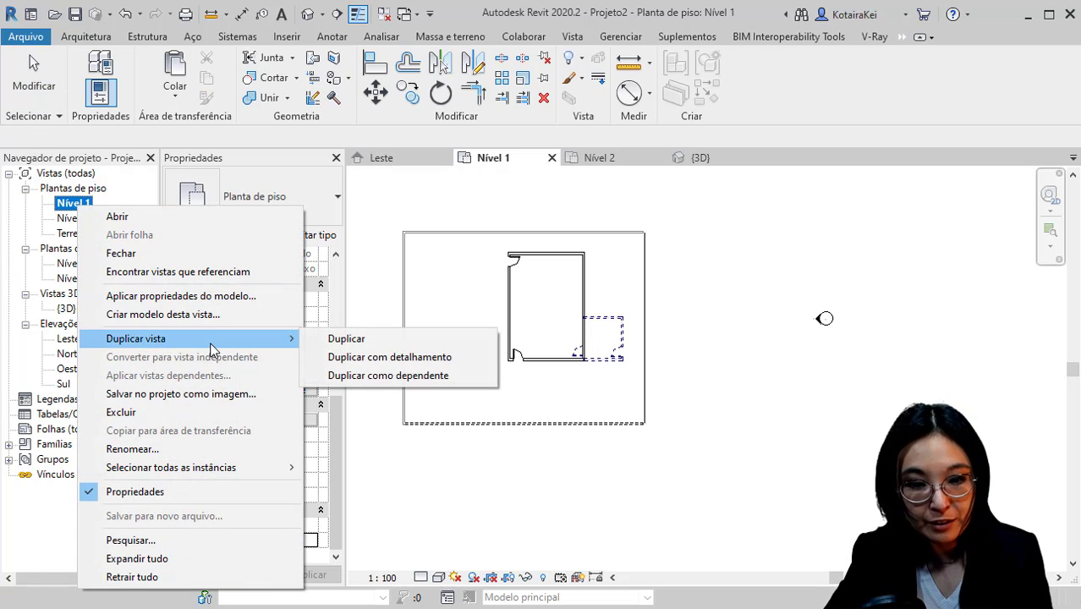
left_click(343, 340)
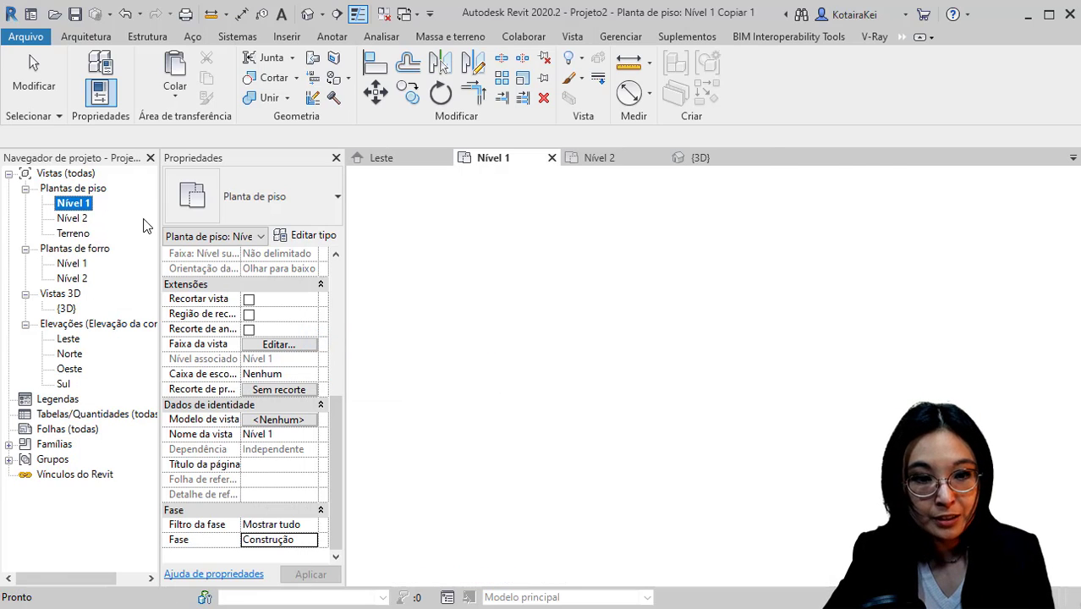
right_click(79, 208)
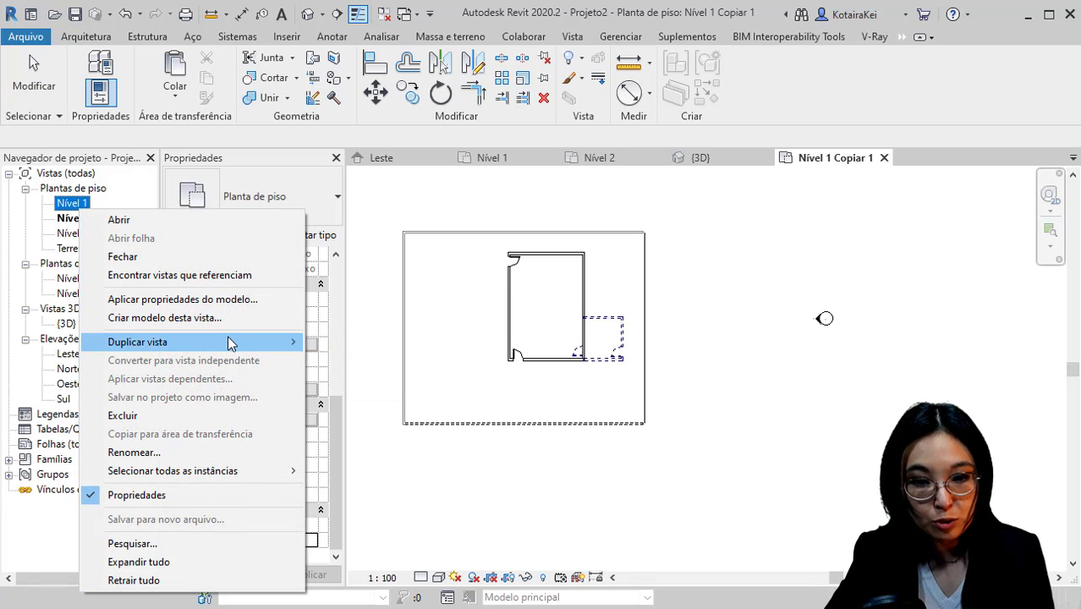
mouse_move(232, 341)
left_click(339, 341)
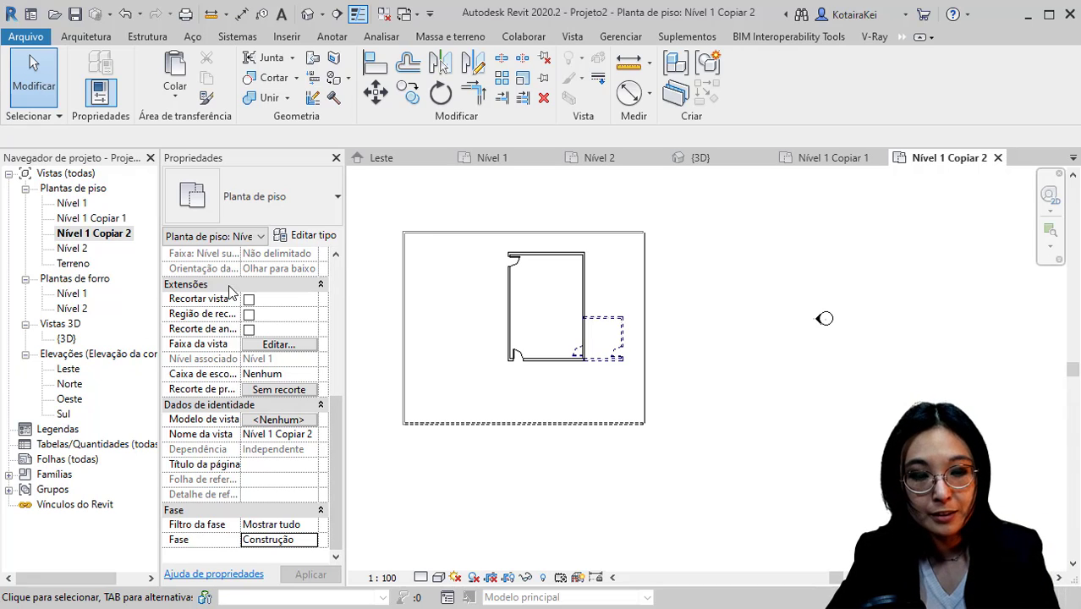
left_click(89, 217)
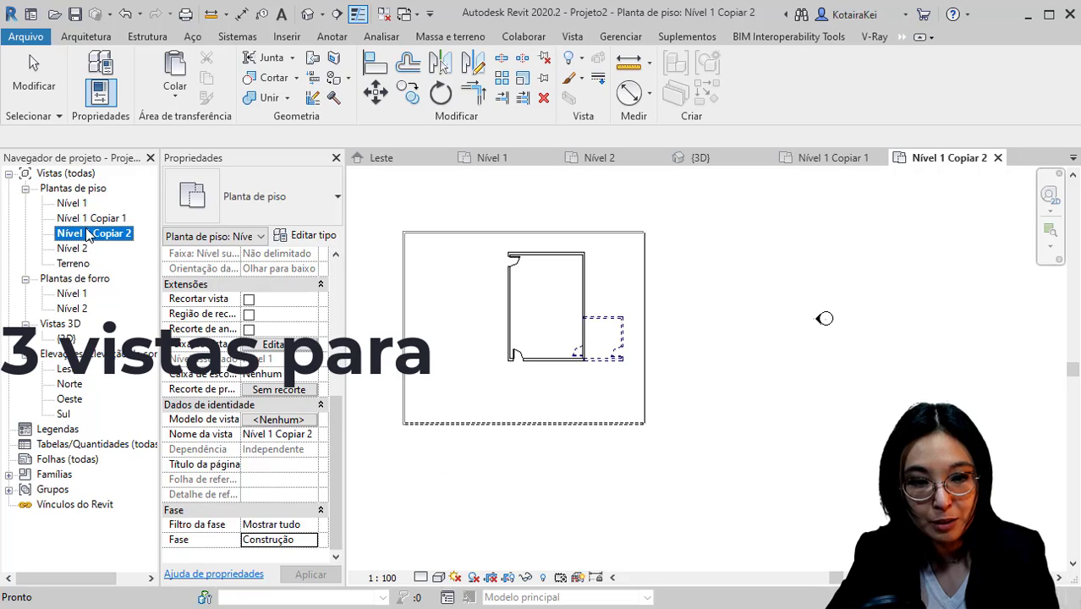
left_click(102, 235)
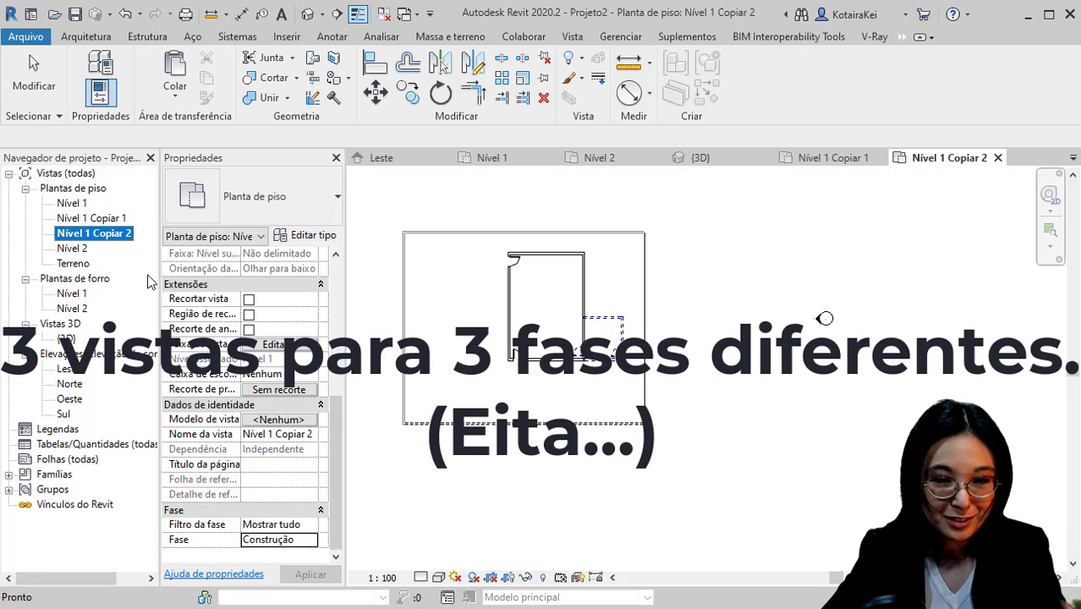
- Rename the original Nível 1 floor plan as "Nível 1 - Contrução", renaming the level and corresponding views as well
left_click(79, 205)
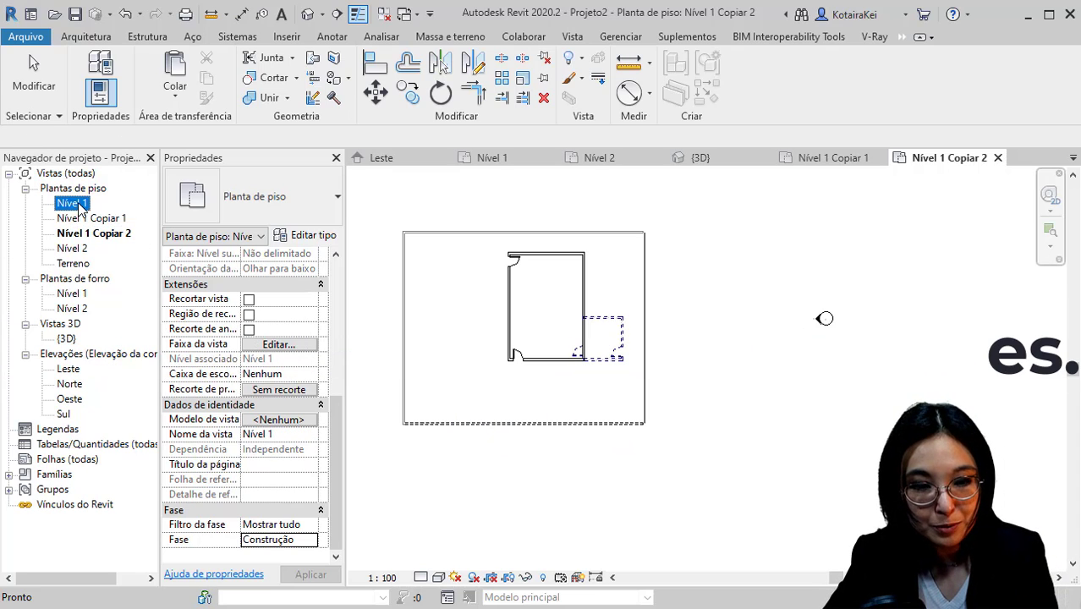
left_click(79, 205)
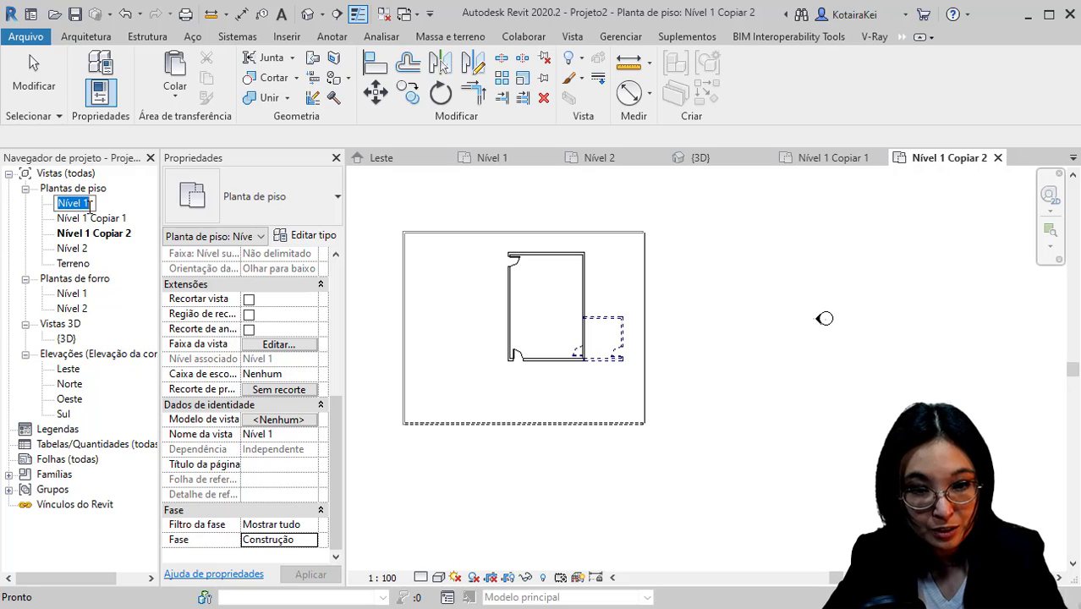
left_click(89, 203)
type("- ")
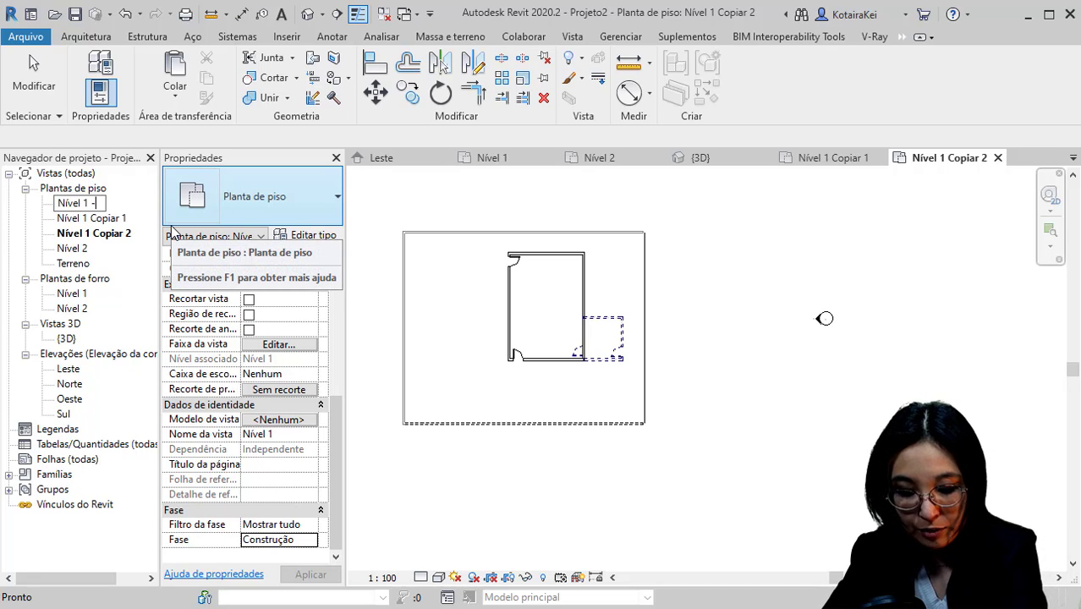
type("Co")
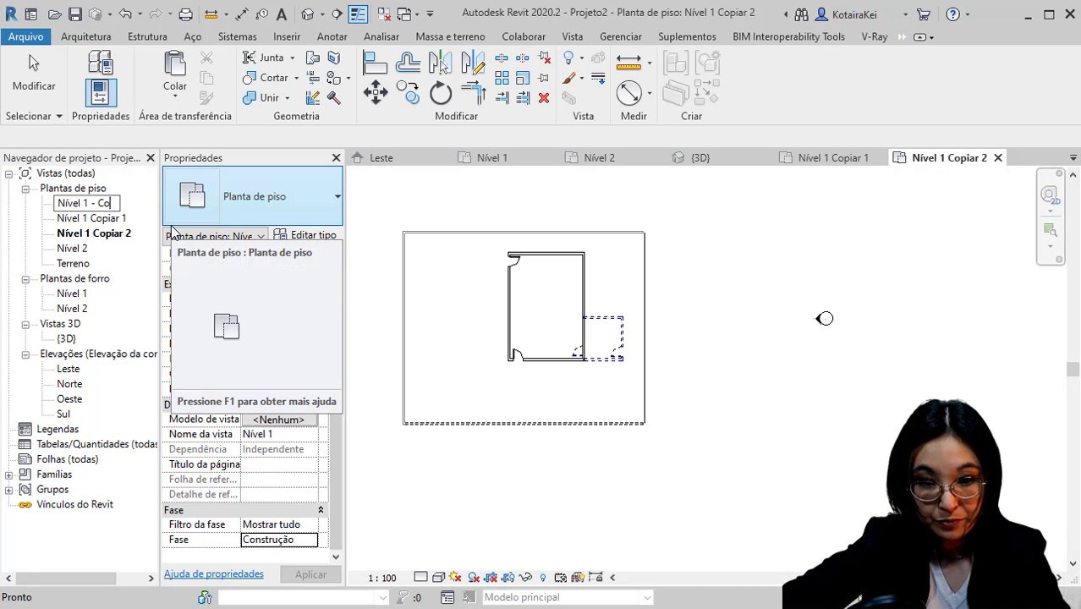
type("ntri")
key("BackSpace")
type("strução")
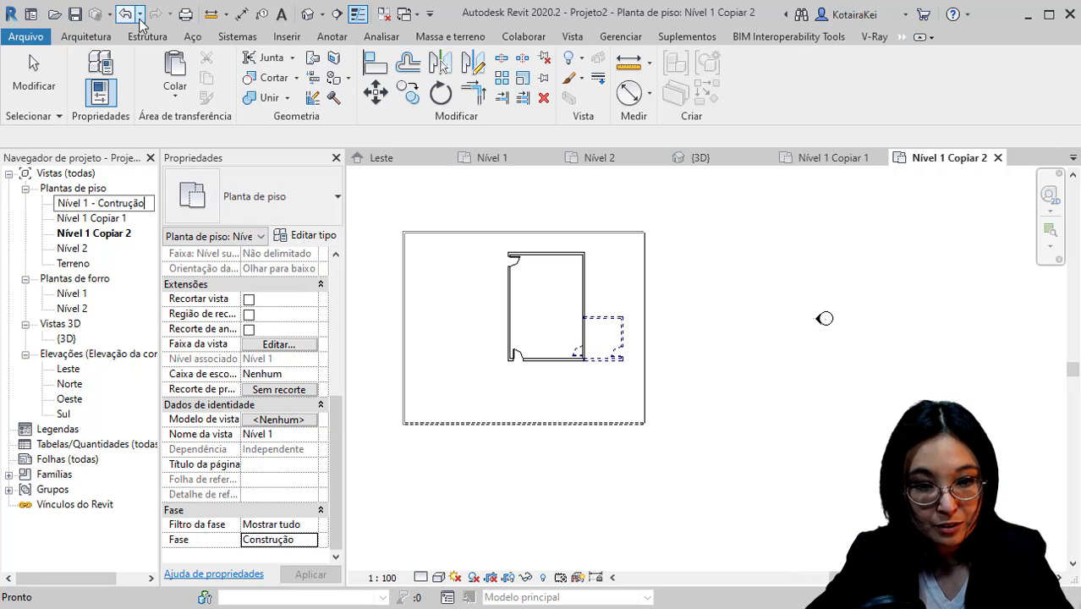
left_click(119, 221)
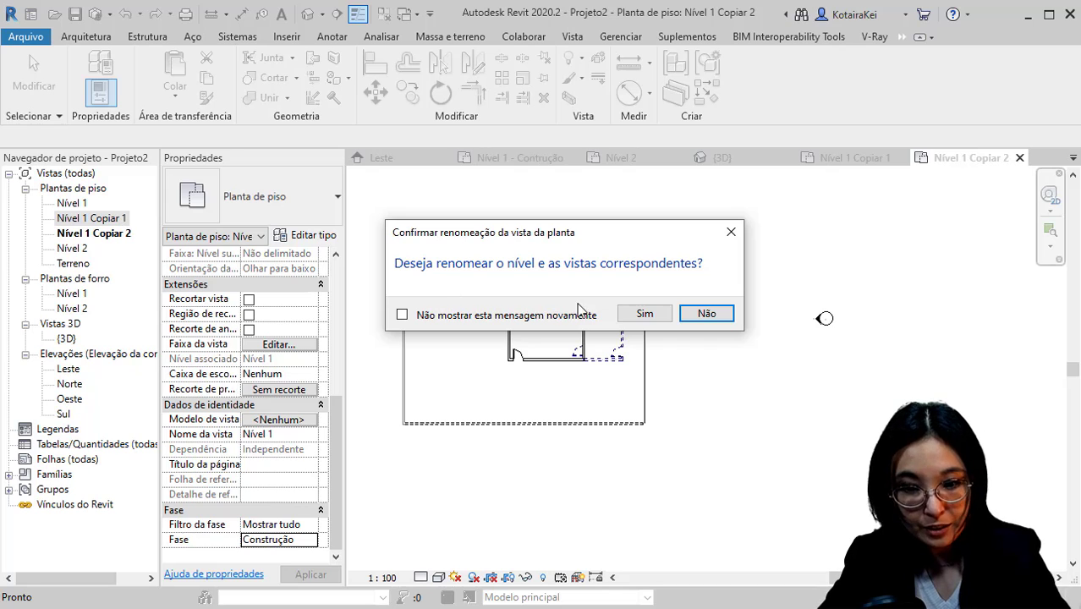
left_click(645, 313)
- Rename the floor plan copy Nível 1 Copiar 1 as "Nível 1 - Existente"
left_click(94, 222)
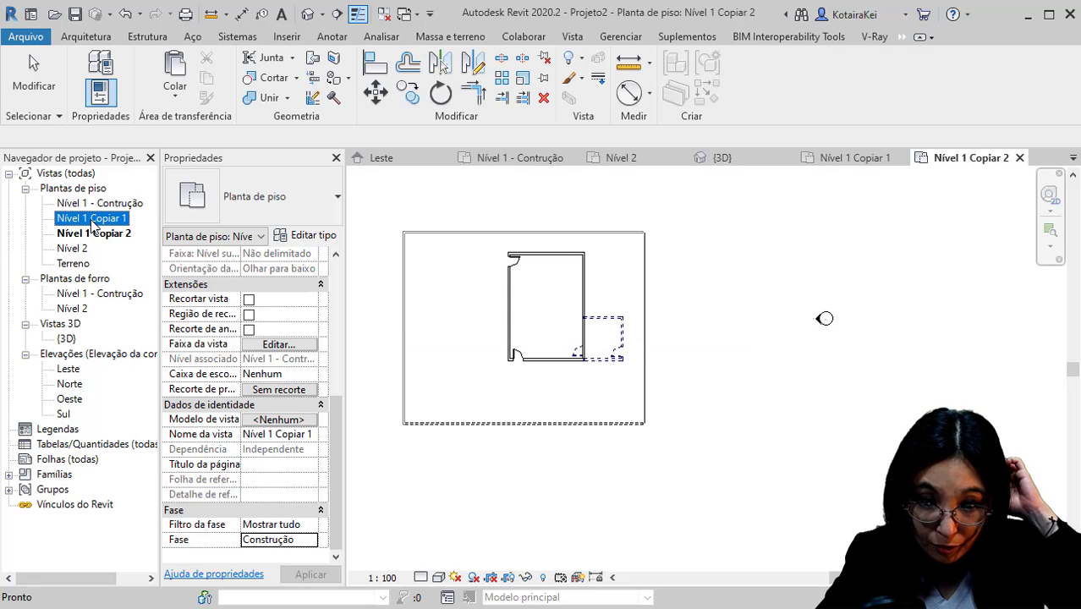
left_click(93, 222)
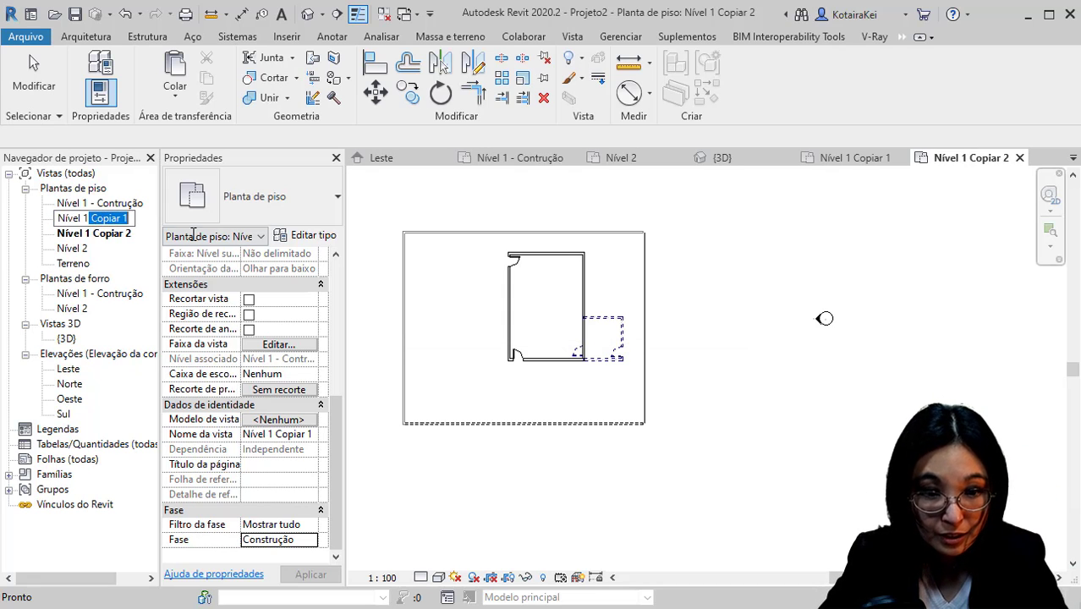
key("End")
key("BackSpace")
key("BackSpace")
key("BackSpace")
key("BackSpace")
key("BackSpace")
key("BackSpace")
key("BackSpace")
key("BackSpace")
type("-")
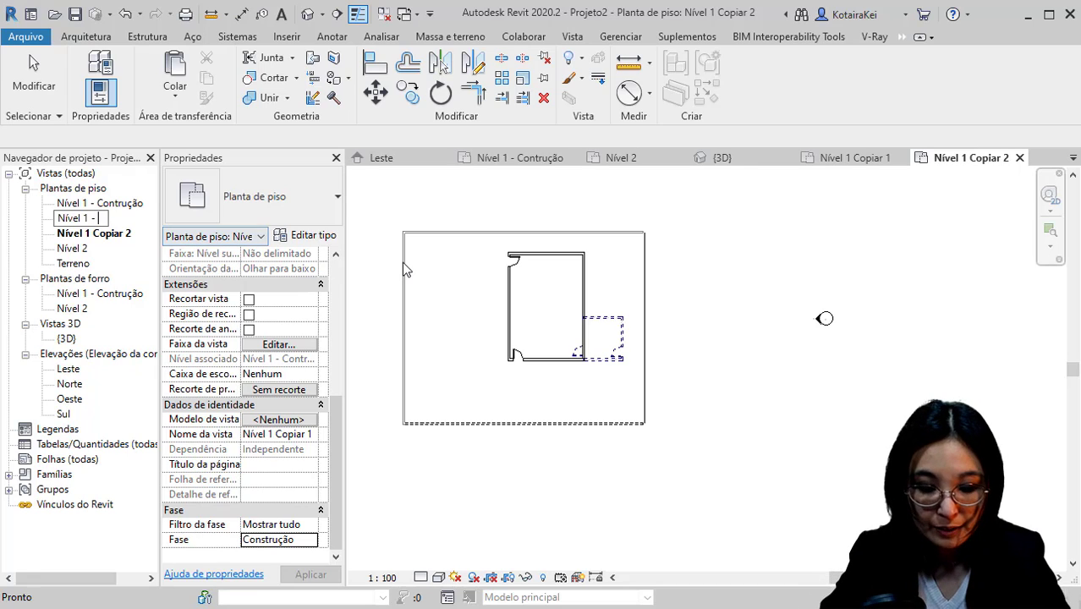
type(" Existente")
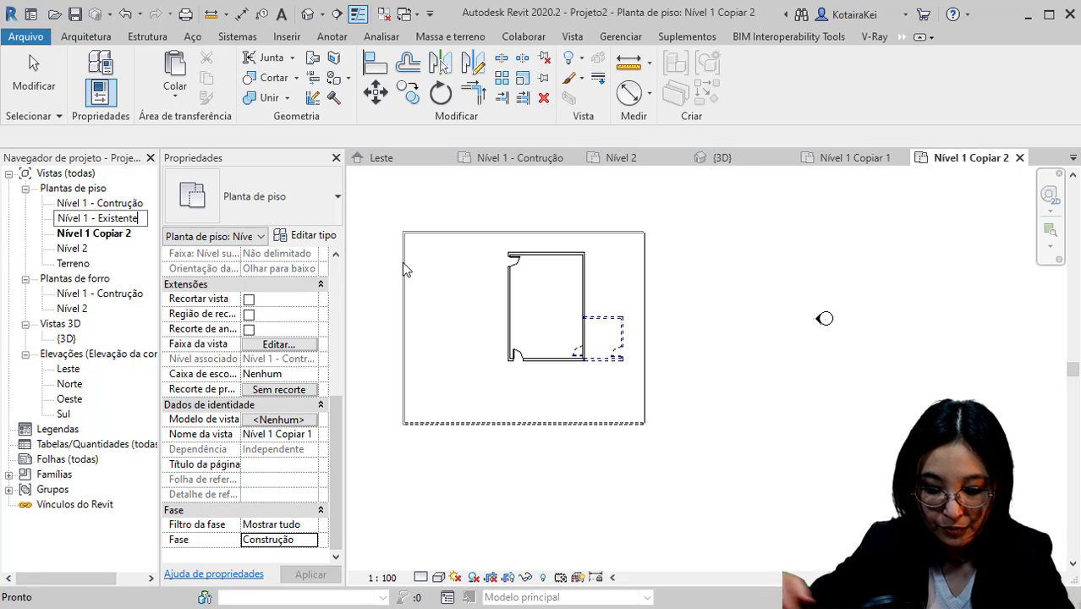
key("Return")
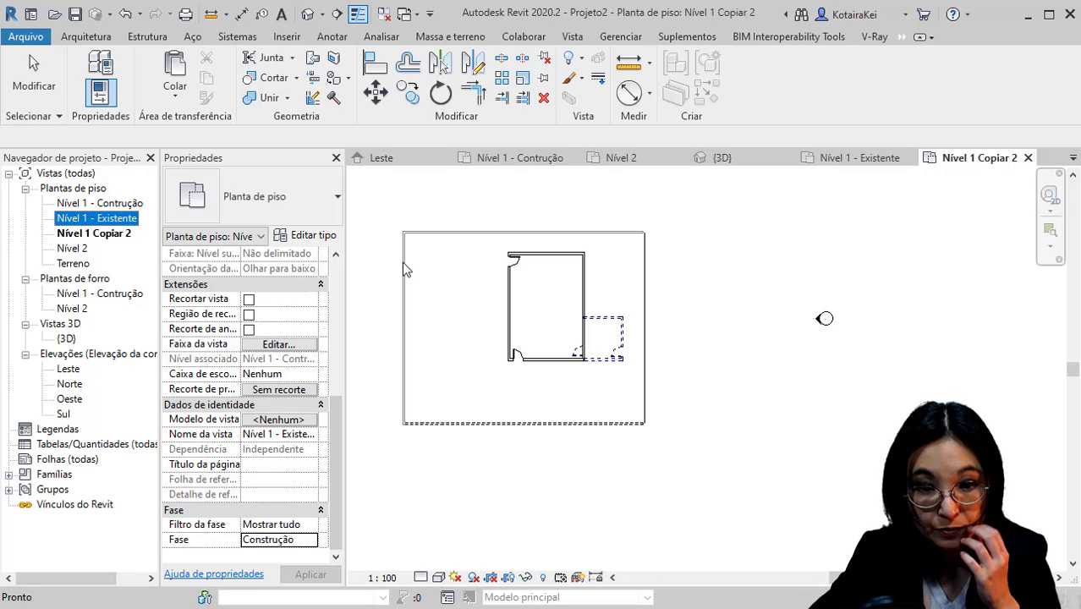
- Rename the floor plan copy Nível 1 Copiar 2 as "Nível 1 - Reforma"
left_click(114, 236)
left_click(111, 235)
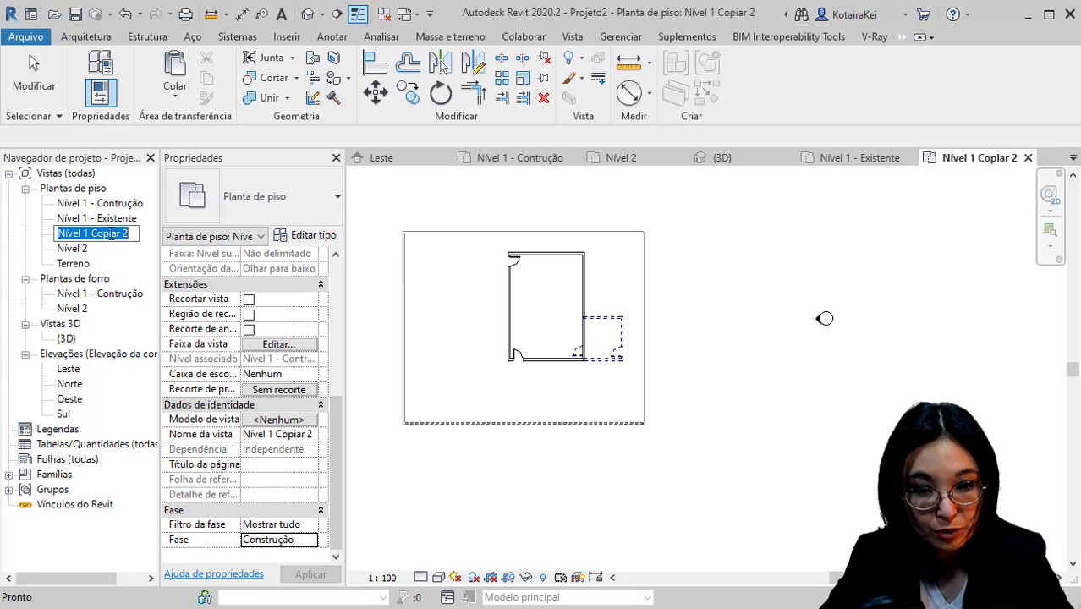
left_click_drag(88, 232, 135, 233)
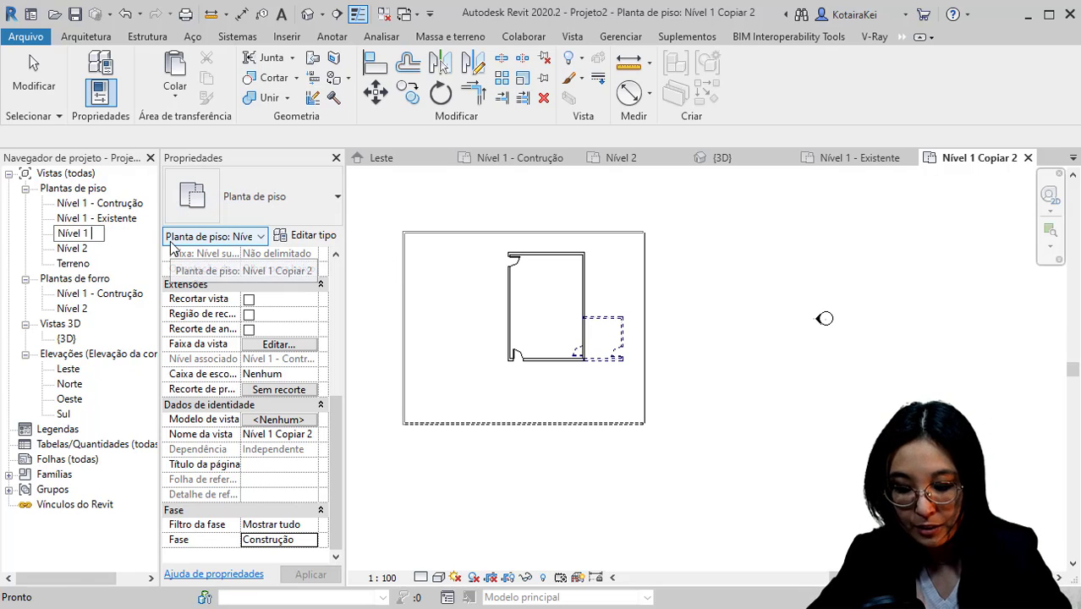
key("BackSpace")
type("-")
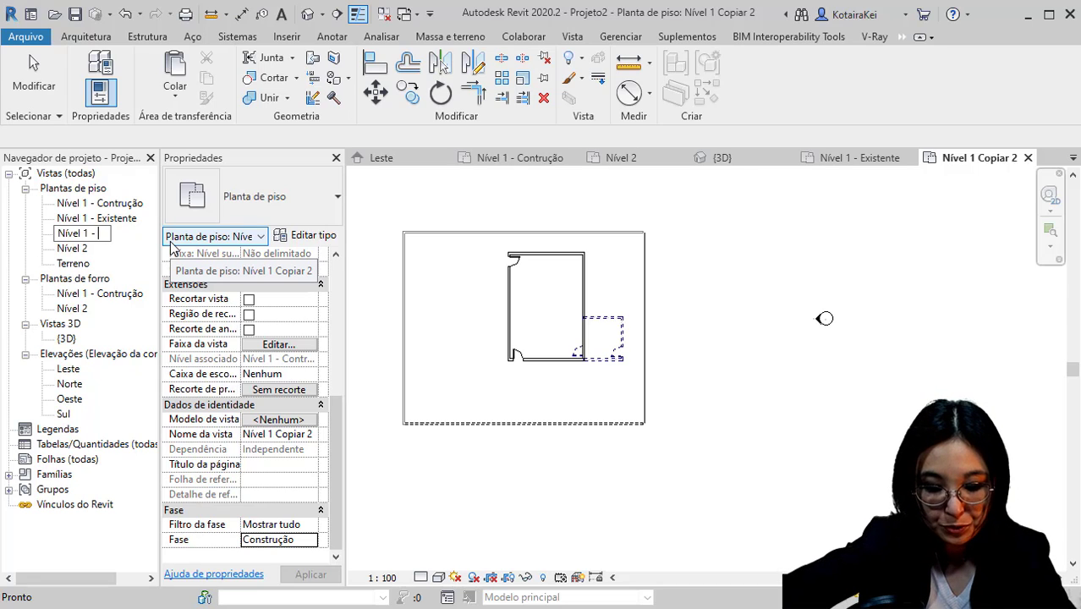
type(" Reforma")
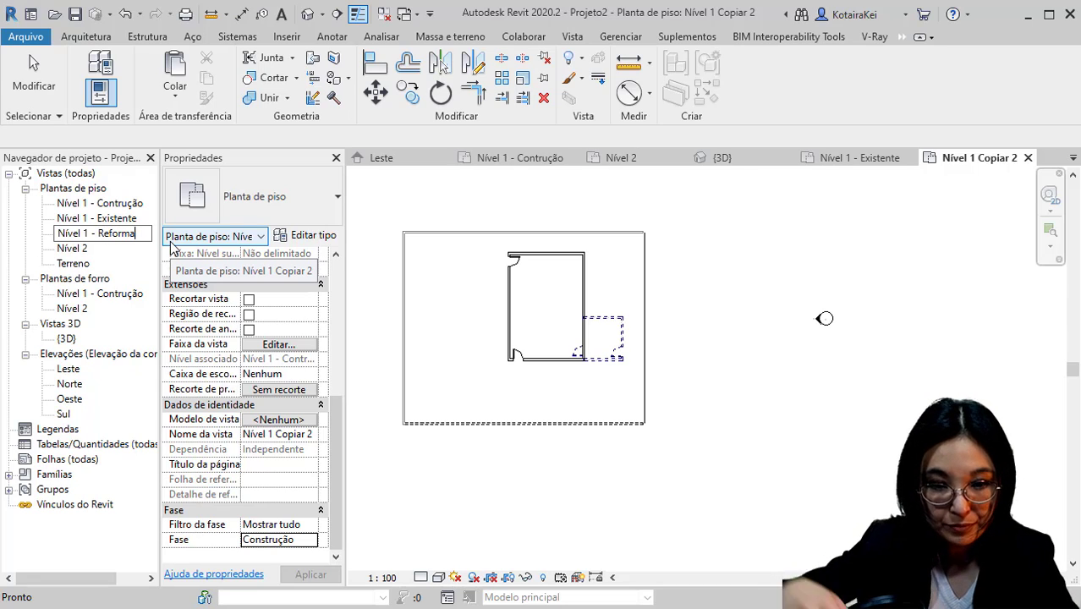
key("Return")
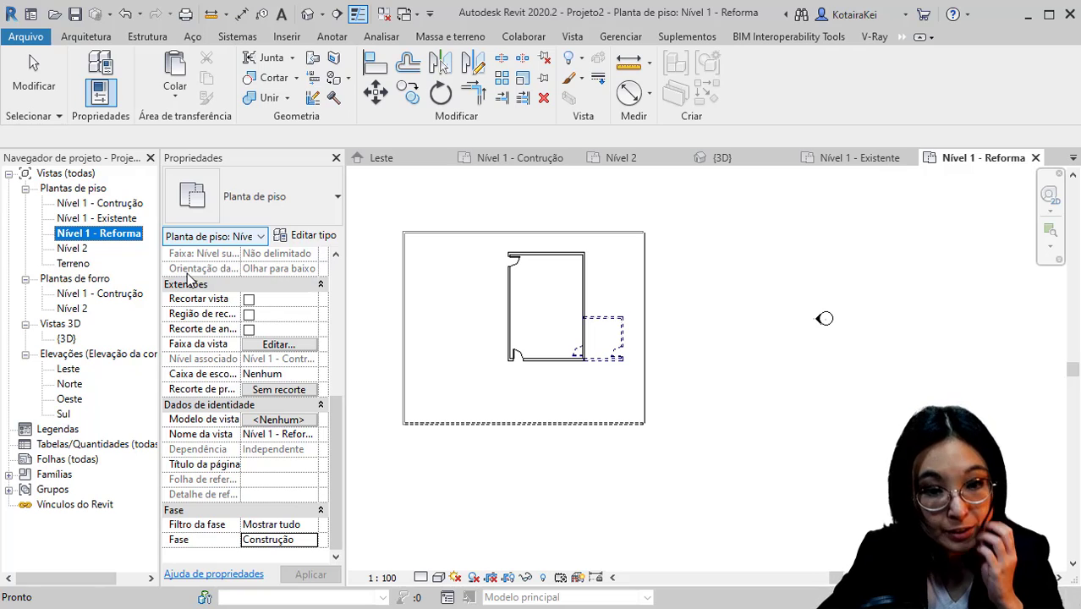
left_click(687, 322)
- Open the Nível 1 - Contrução floor plan and check its phase filter and phase settings
double_click(104, 204)
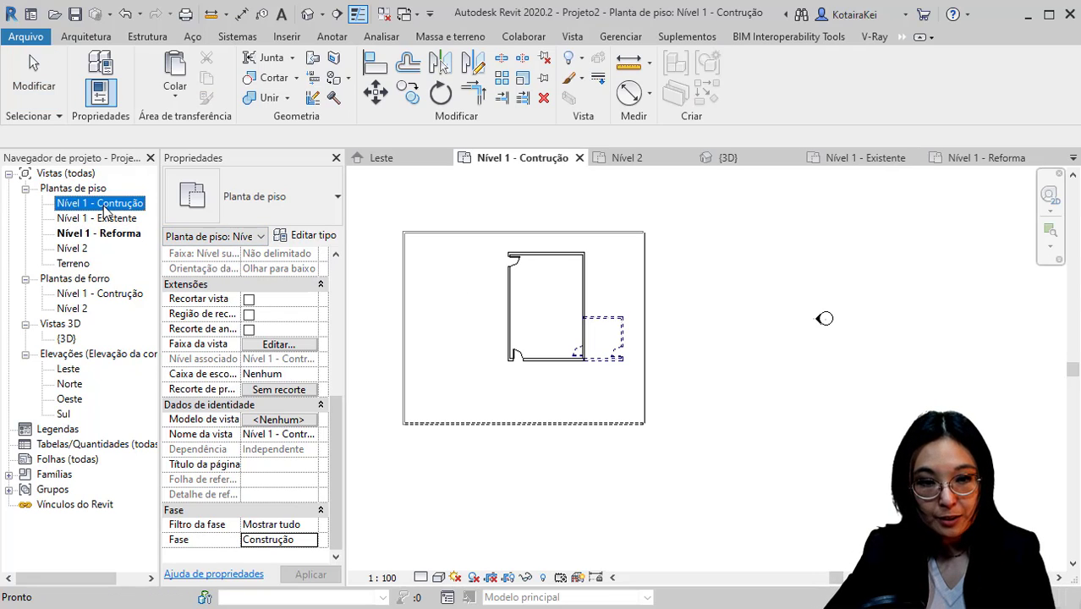
left_click(308, 527)
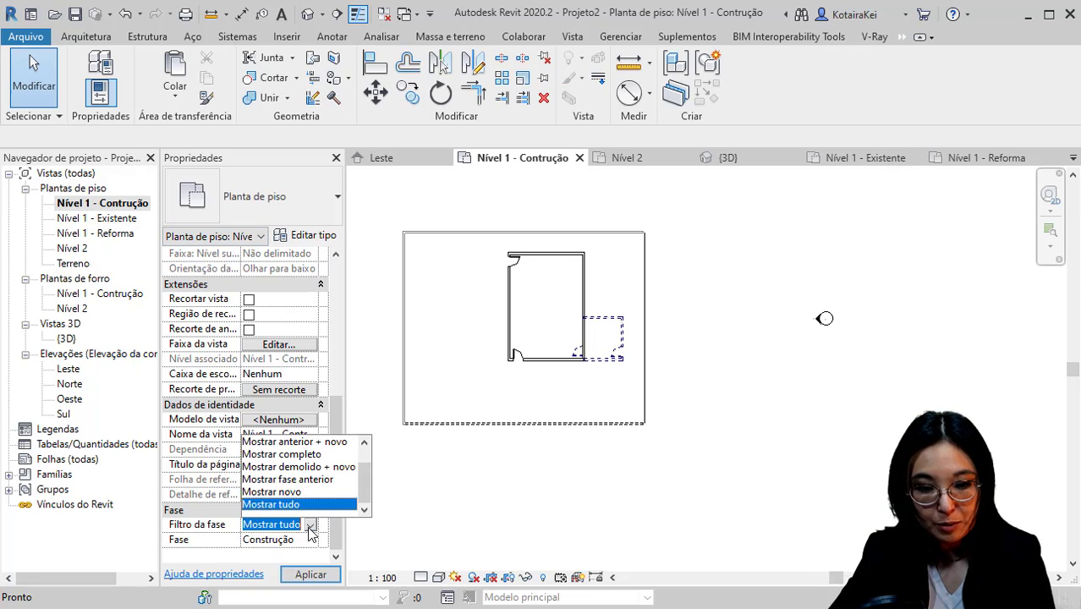
left_click(309, 527)
left_click(309, 540)
left_click(309, 541)
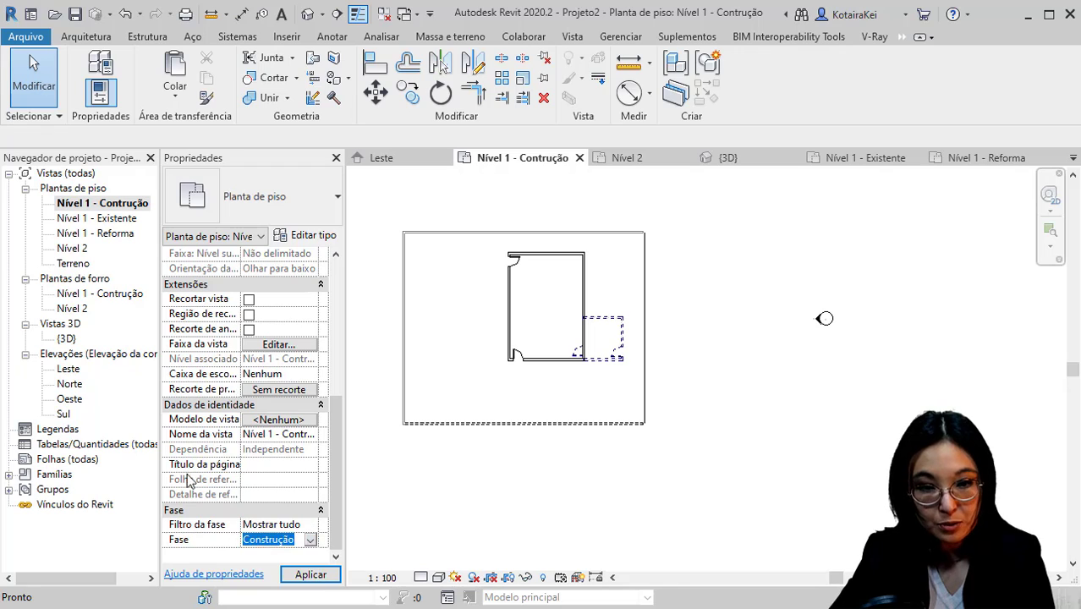
- Set the phase of the Nível 1 - Existente floor plan view to Existente
double_click(114, 219)
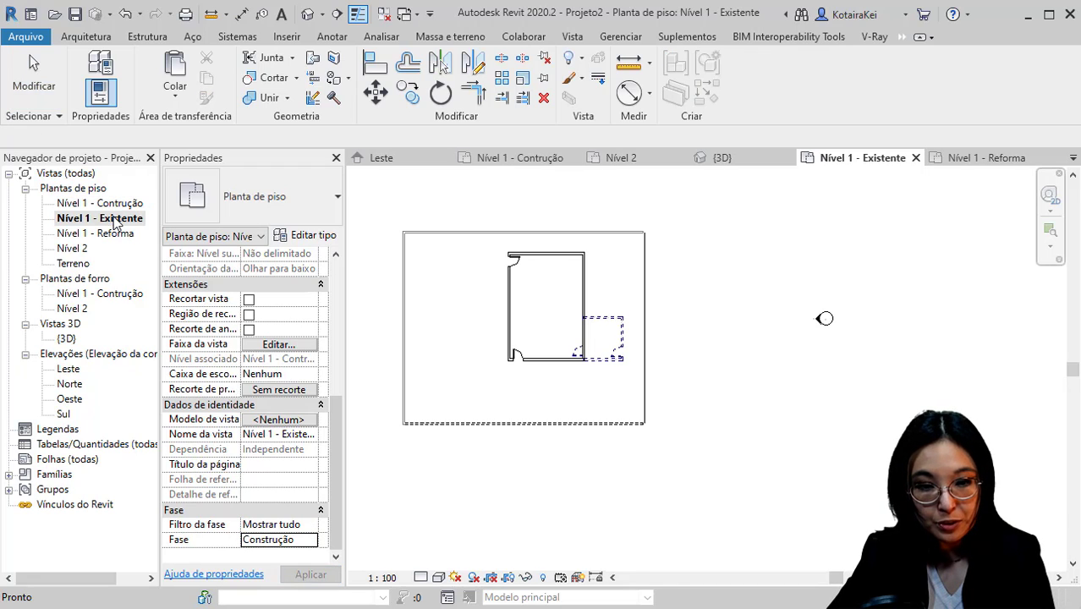
left_click(311, 541)
left_click(311, 542)
left_click(316, 524)
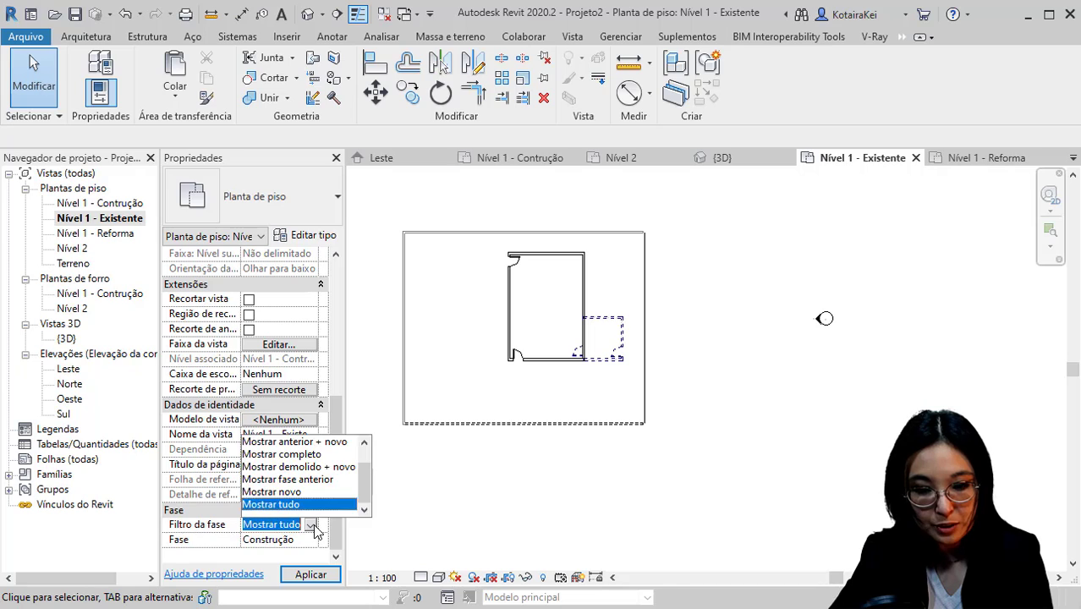
left_click(317, 524)
left_click(311, 539)
left_click(262, 552)
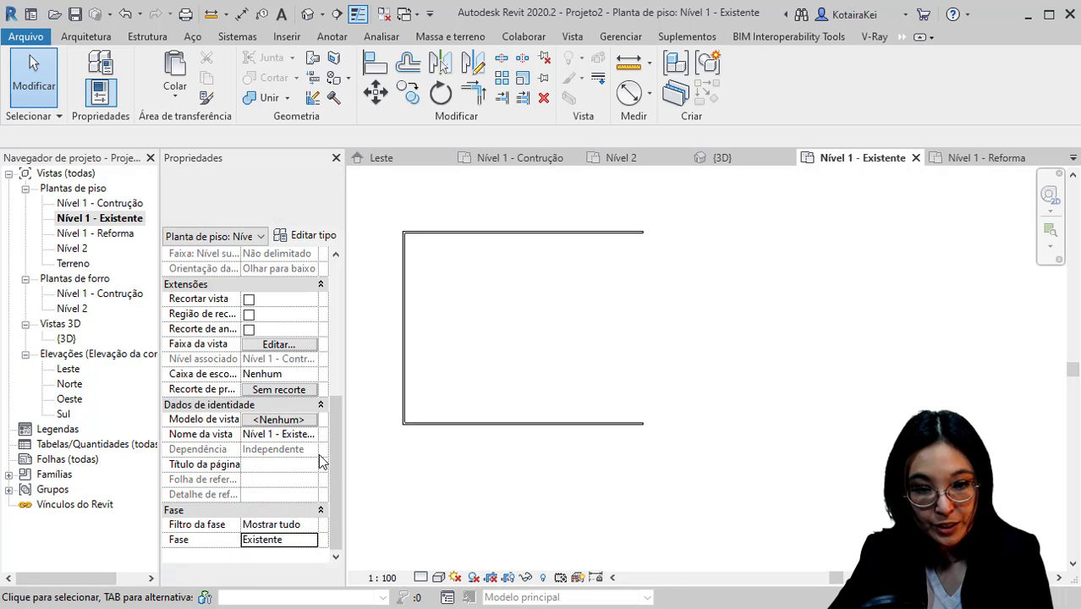
- Set the phase of the Nível 1 - Reforma floor plan view to Reforma
double_click(110, 233)
left_click(311, 525)
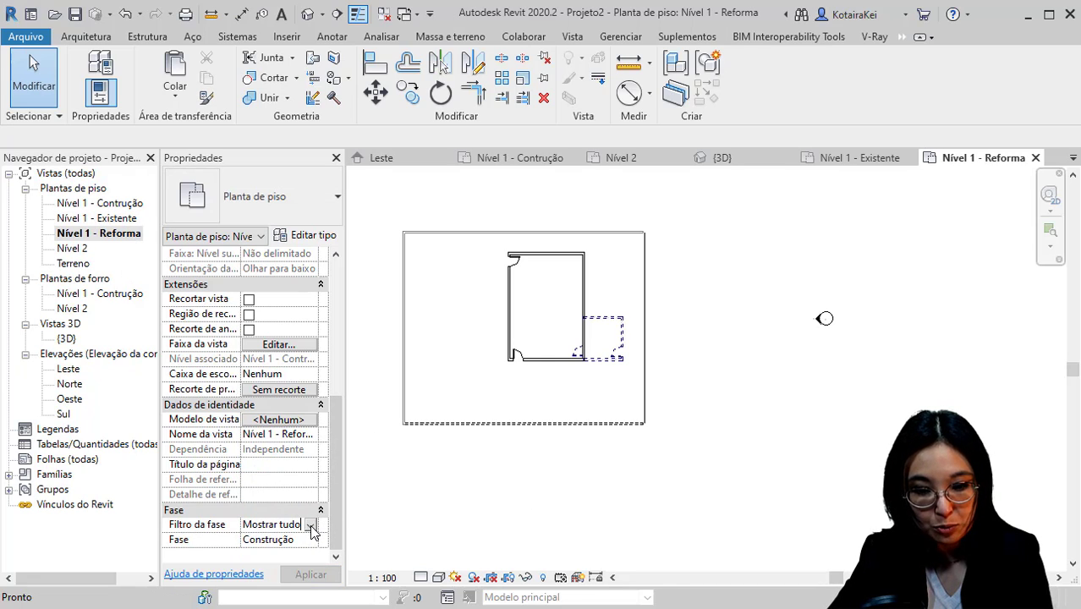
left_click(311, 524)
left_click(309, 537)
left_click(309, 541)
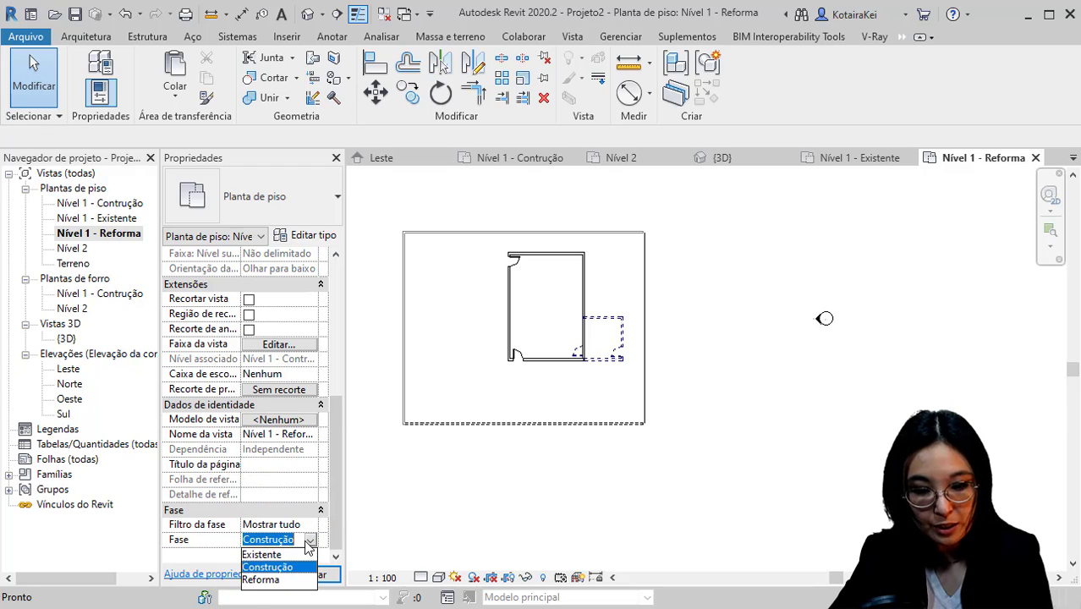
left_click(261, 579)
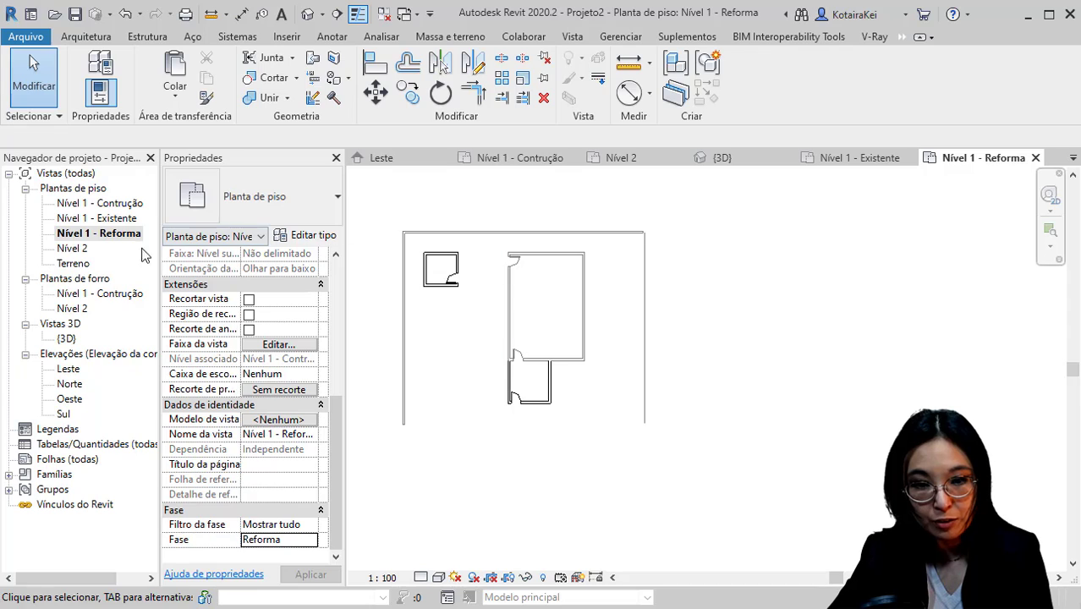
- Compare the Nível 1 - Existente and Nível 1 - Contrução plans and review the project's phase list in the Fases settings
double_click(123, 220)
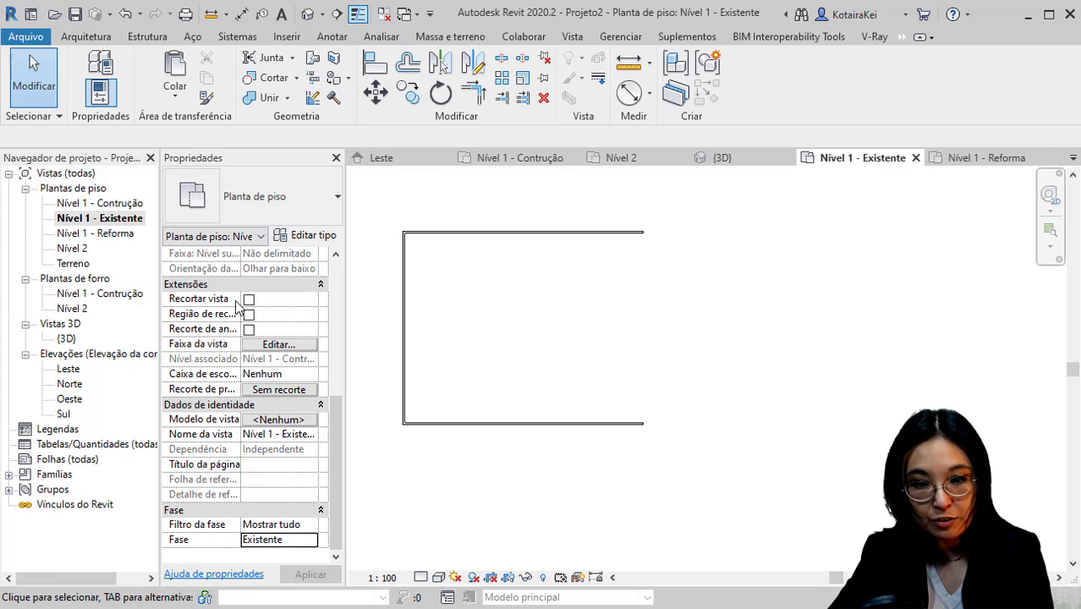
double_click(118, 204)
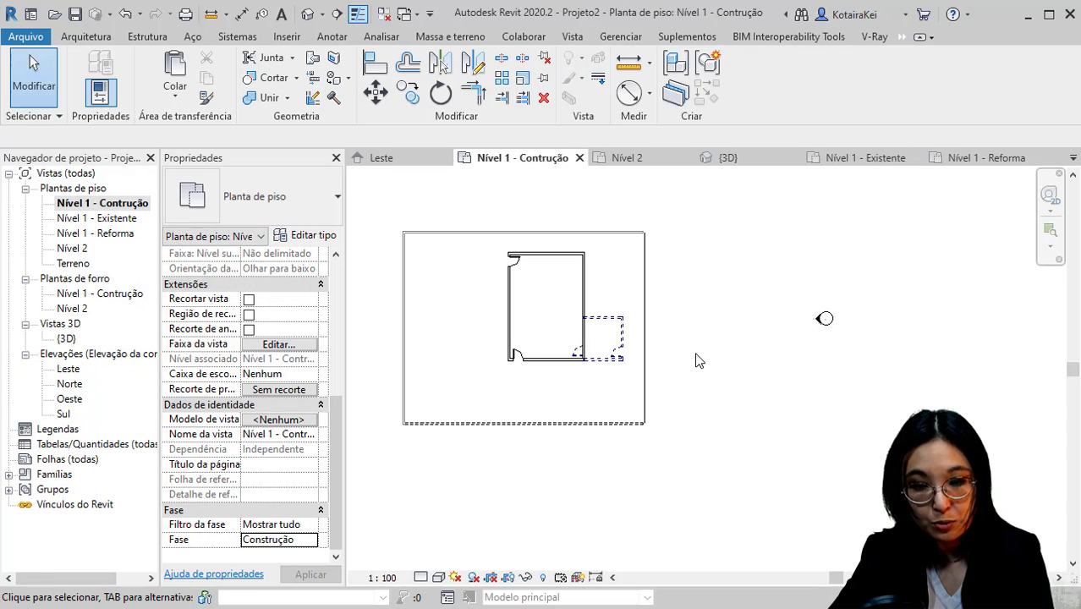
left_click(626, 39)
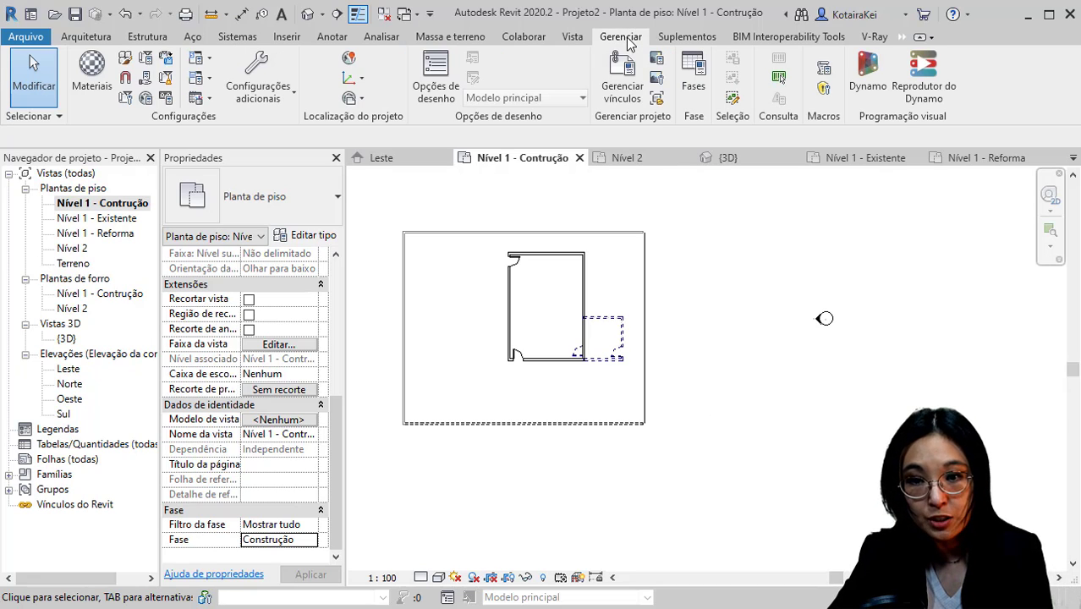
left_click(698, 91)
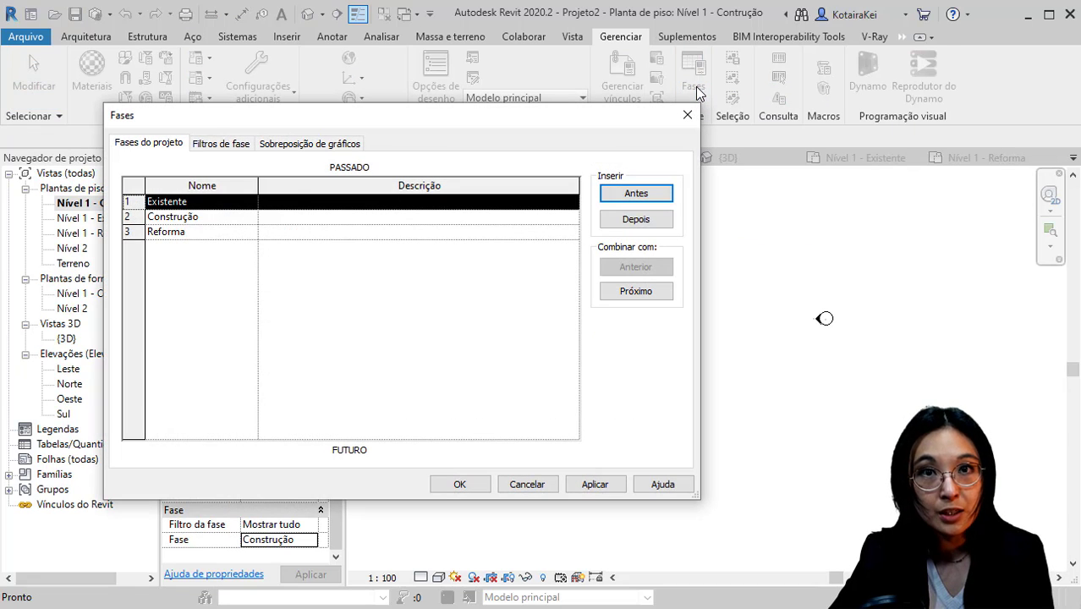
left_click(196, 232)
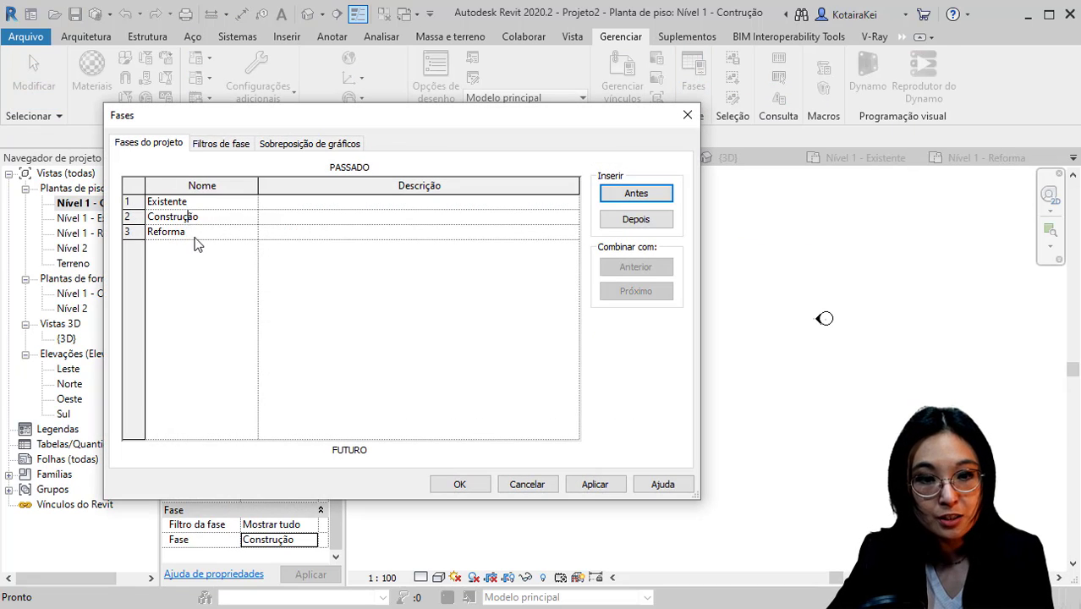
left_click(211, 203)
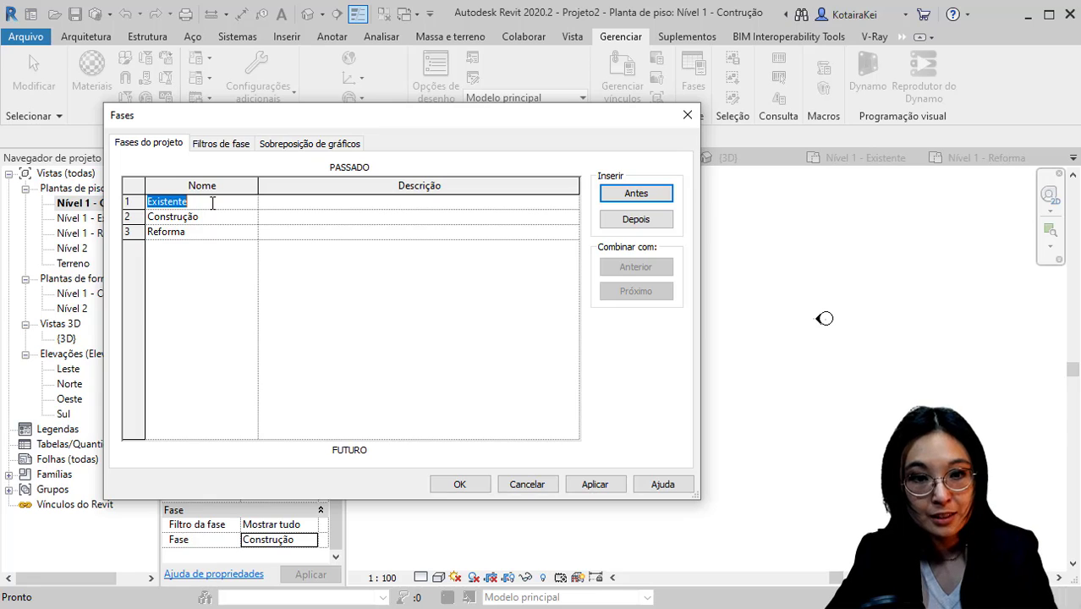
- Examine the phase filter definitions, including Mostrar novo and Mostrar tudo
left_click(222, 144)
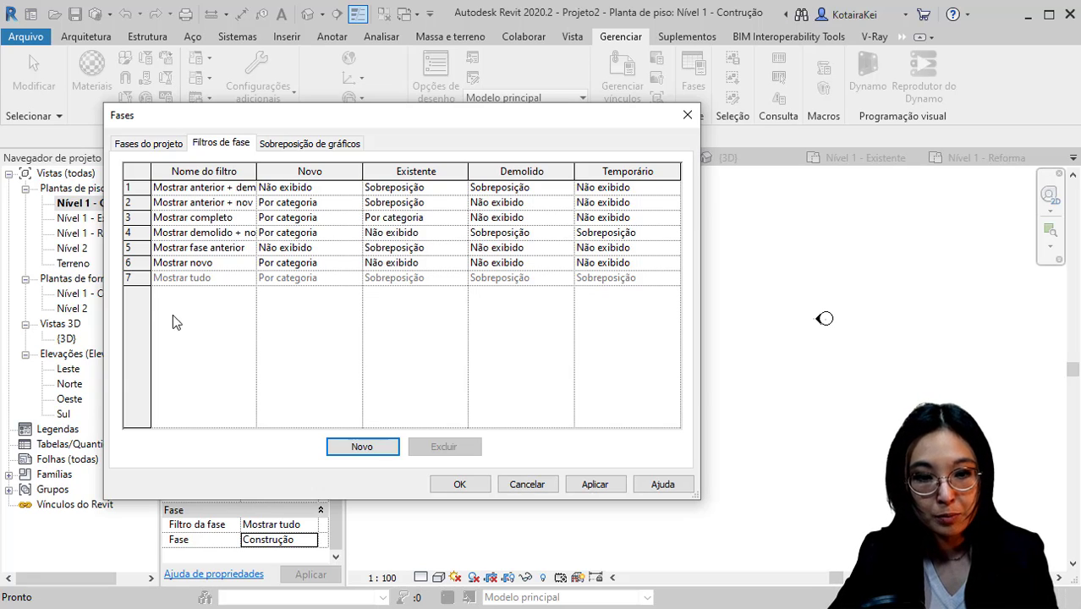
left_click(142, 264)
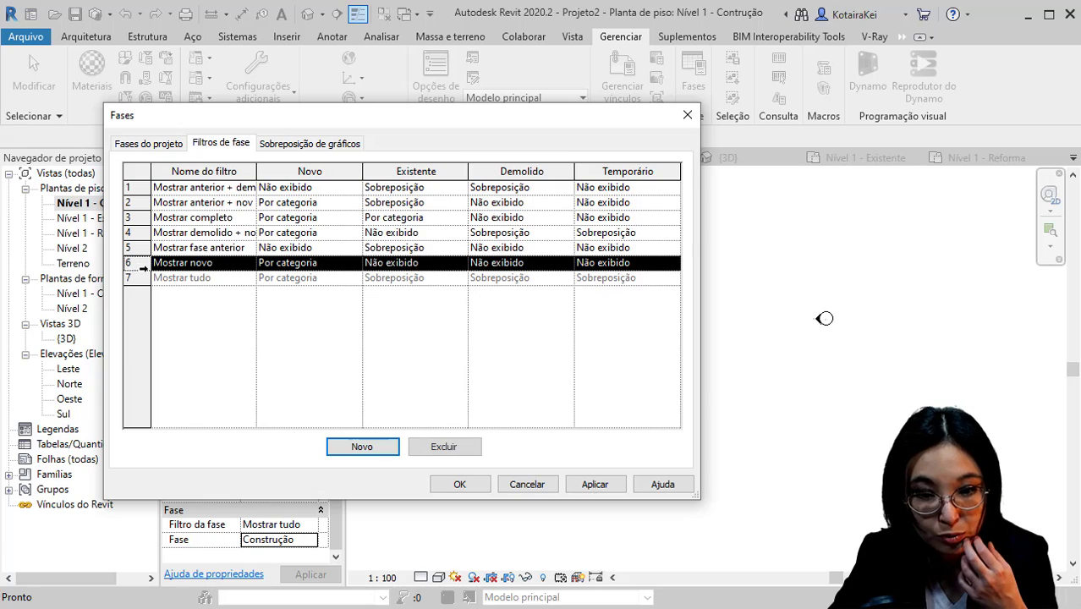
left_click(142, 277)
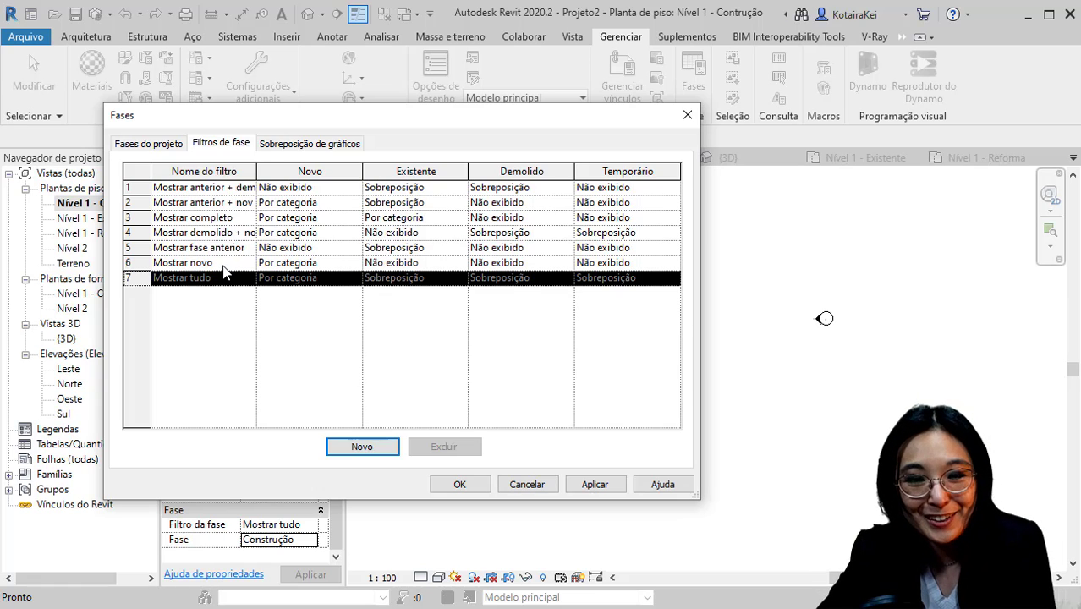
- Set the projection line colour of the Temporário phase status to red (Vermelho), keeping the Traço line pattern
left_click(318, 143)
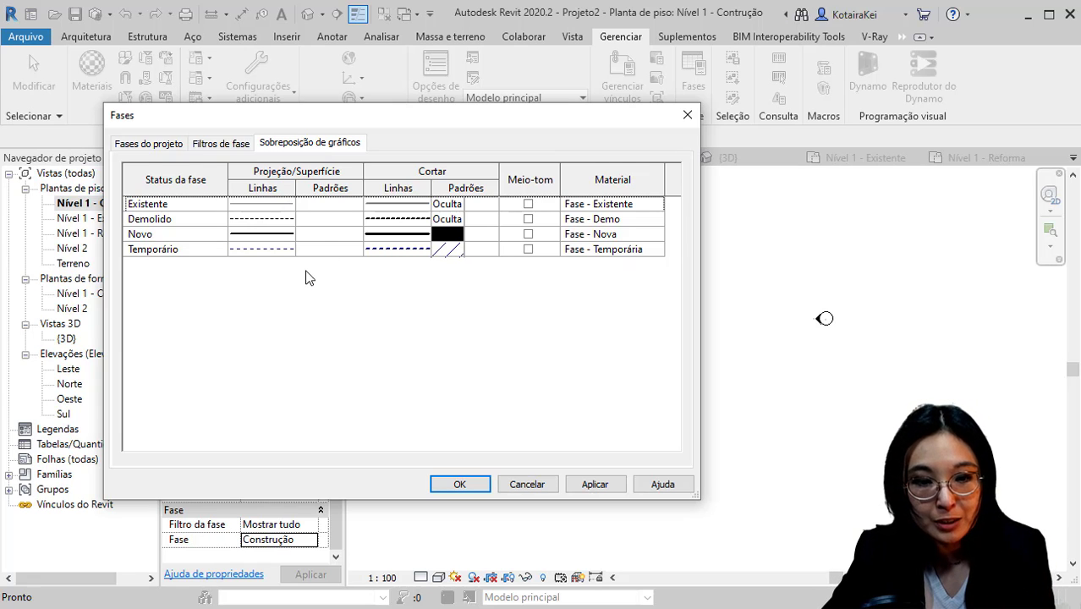
left_click(280, 250)
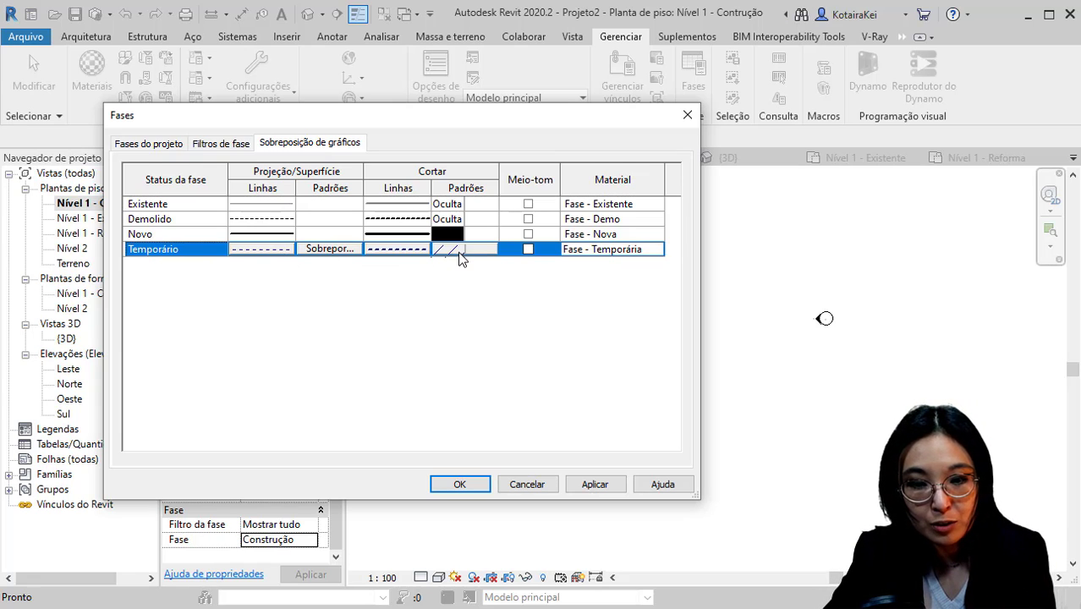
left_click(280, 250)
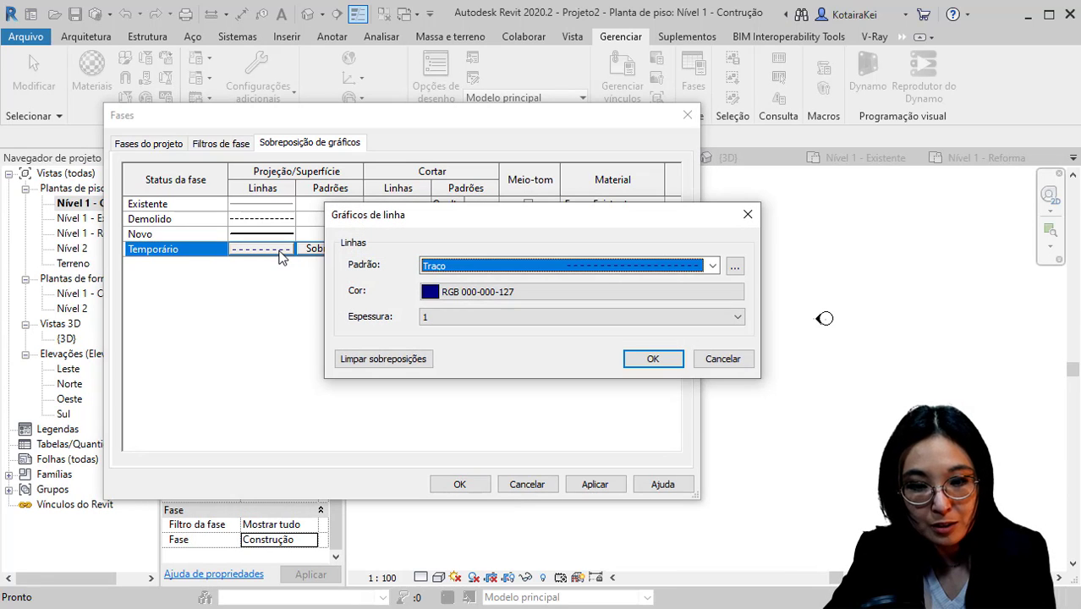
left_click(492, 292)
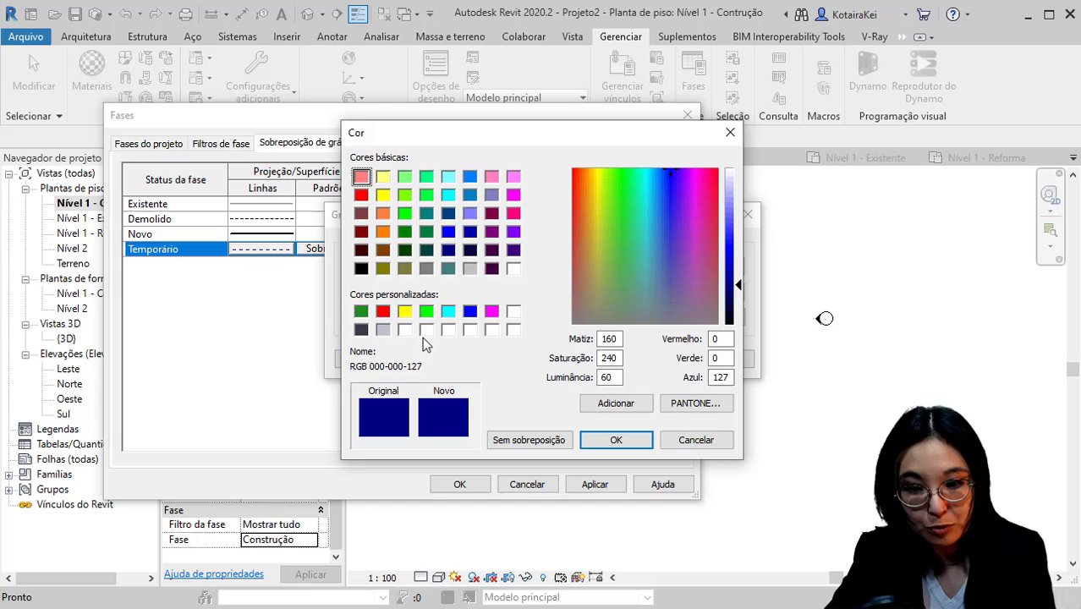
left_click(383, 311)
left_click(636, 445)
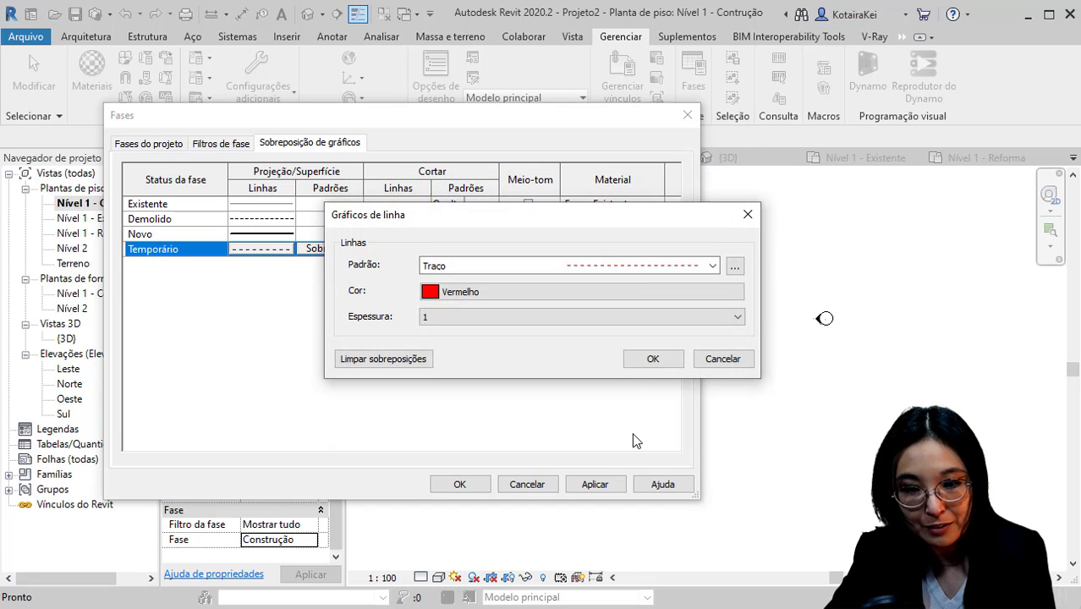
left_click(715, 267)
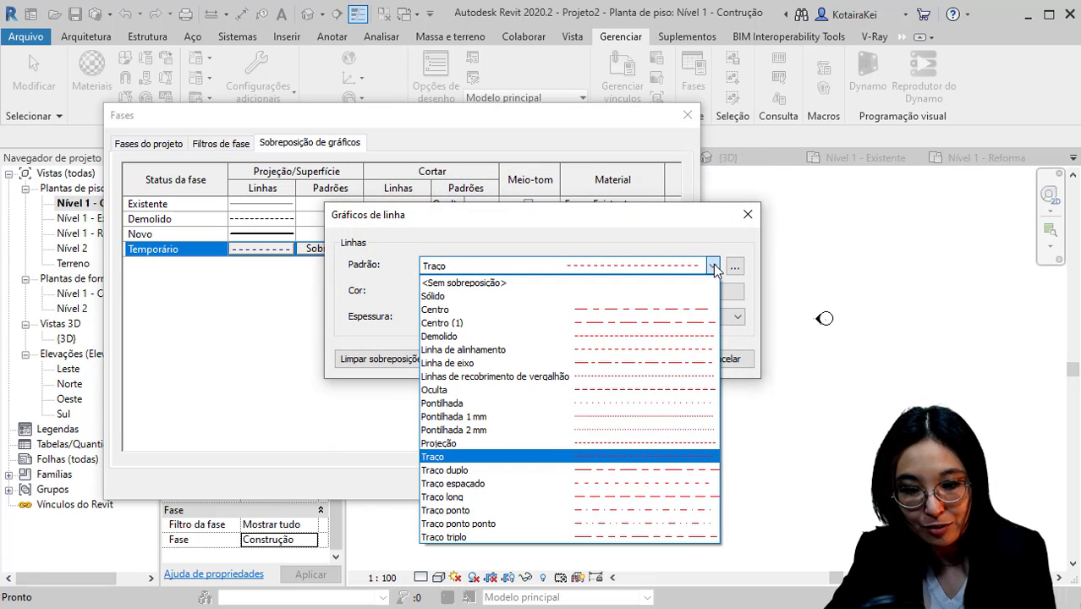
left_click(715, 267)
left_click(653, 359)
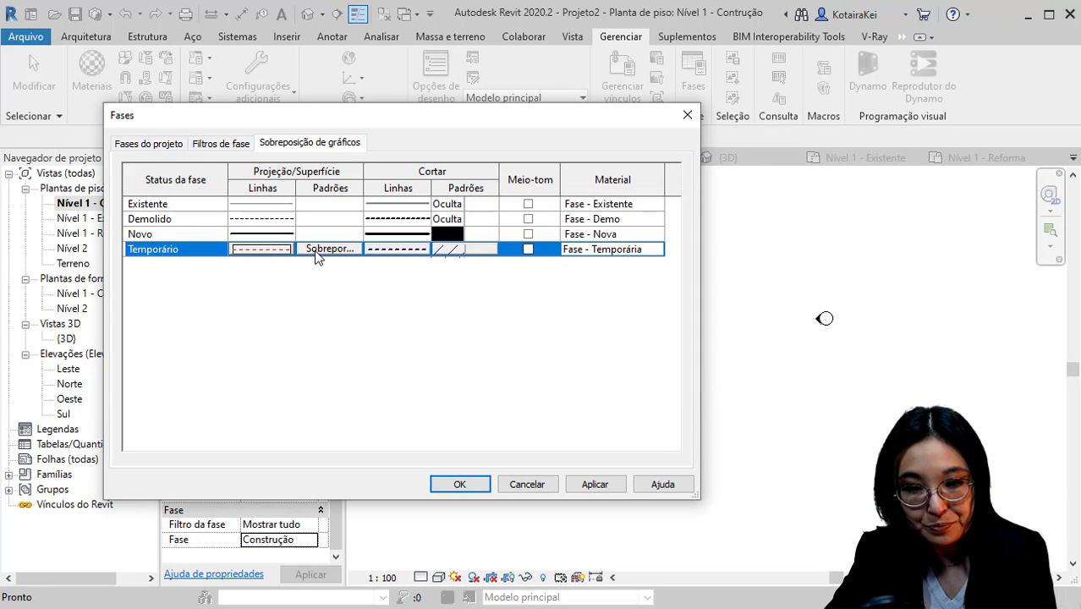
- Override the Temporário status's projection foreground fill with a dense descending diagonal pattern coloured red (Vermelho)
left_click(342, 251)
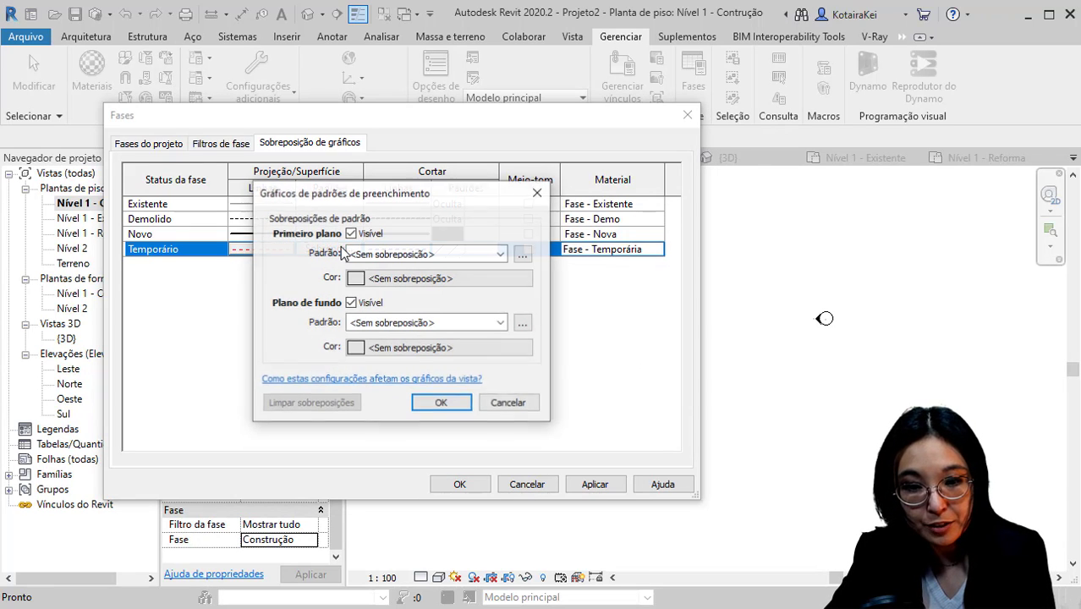
left_click(419, 279)
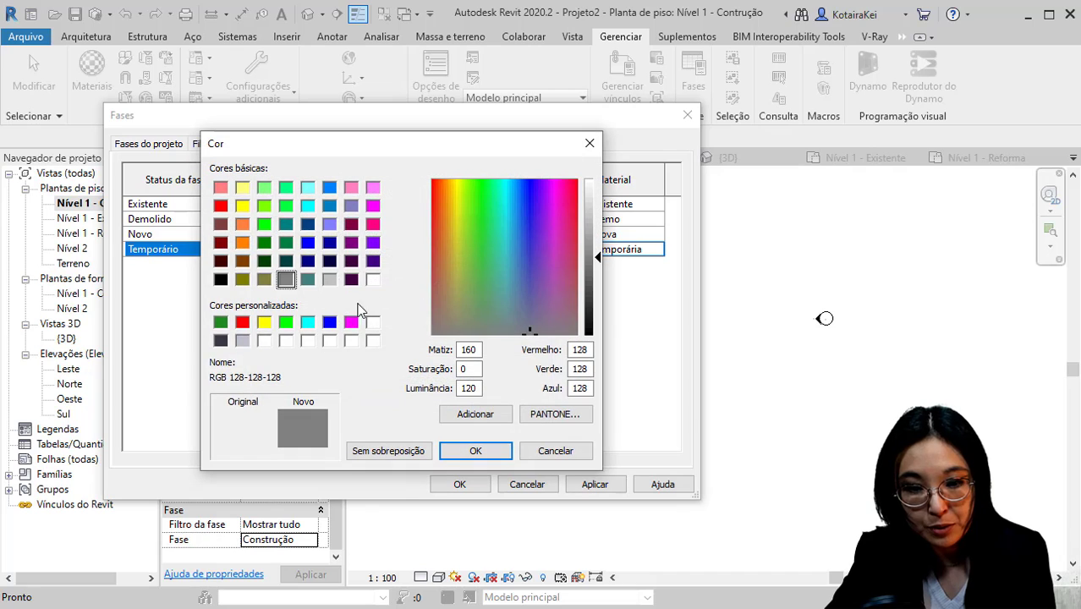
left_click(243, 322)
left_click(476, 451)
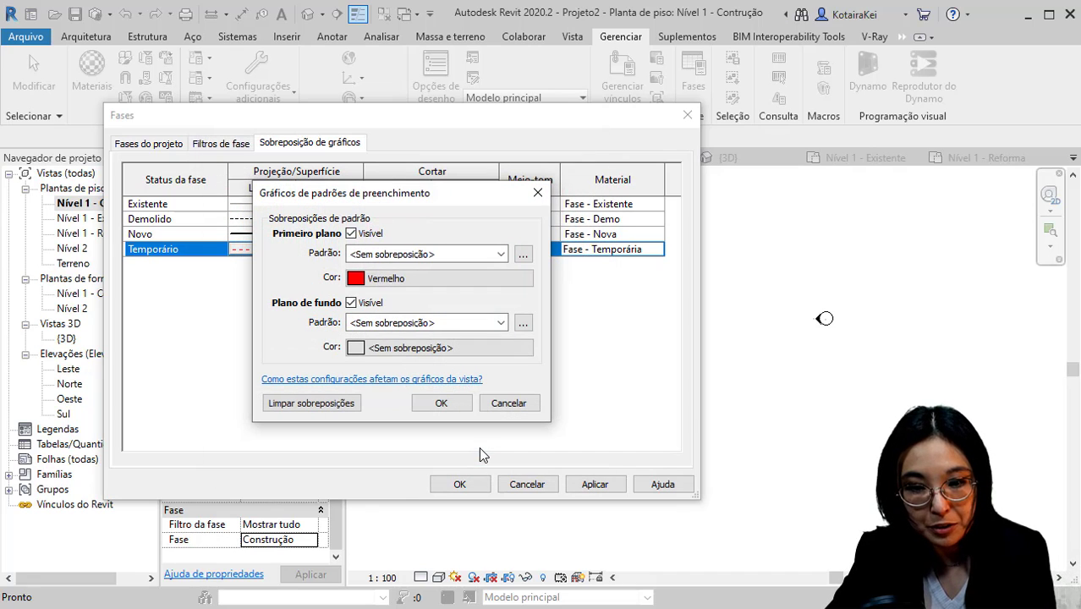
left_click(507, 253)
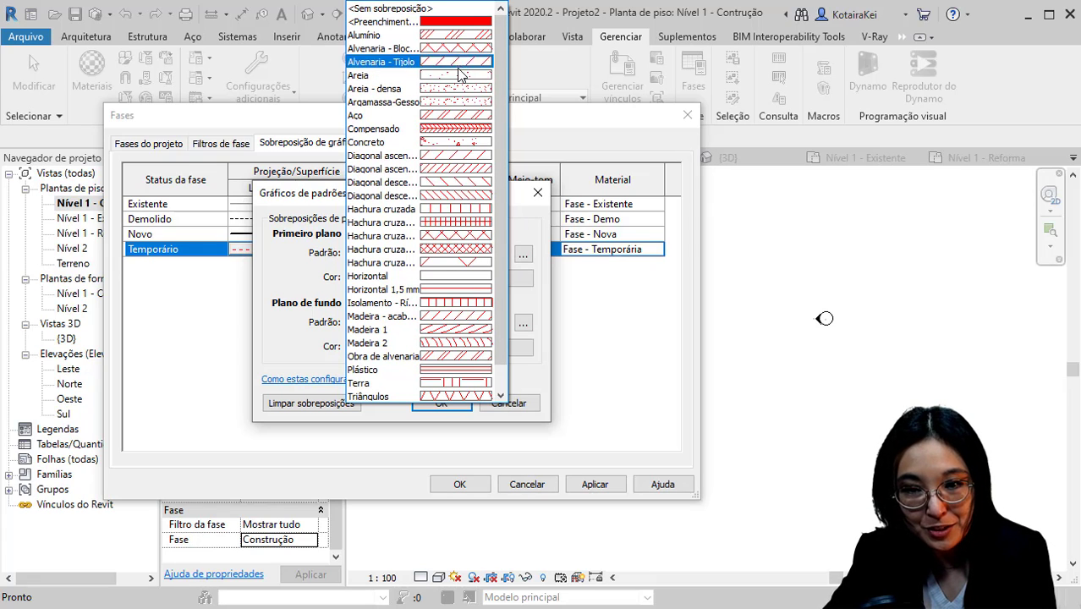
left_click(480, 200)
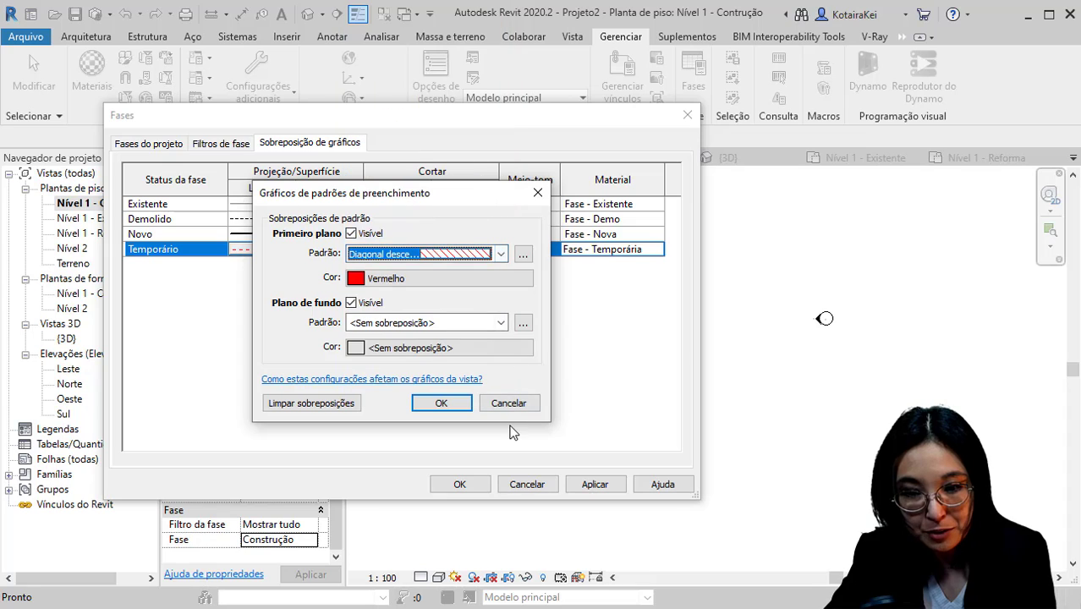
left_click(458, 406)
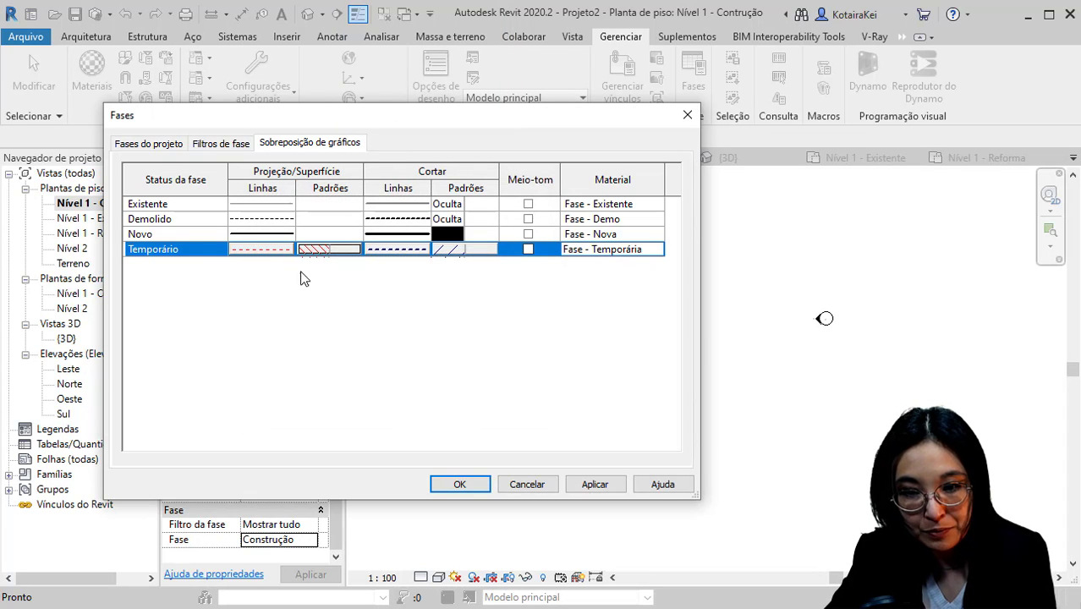
- Set the Temporário status's cut lines to red (Vermelho) with the line weight at <Sem sobreposição>
left_click(400, 252)
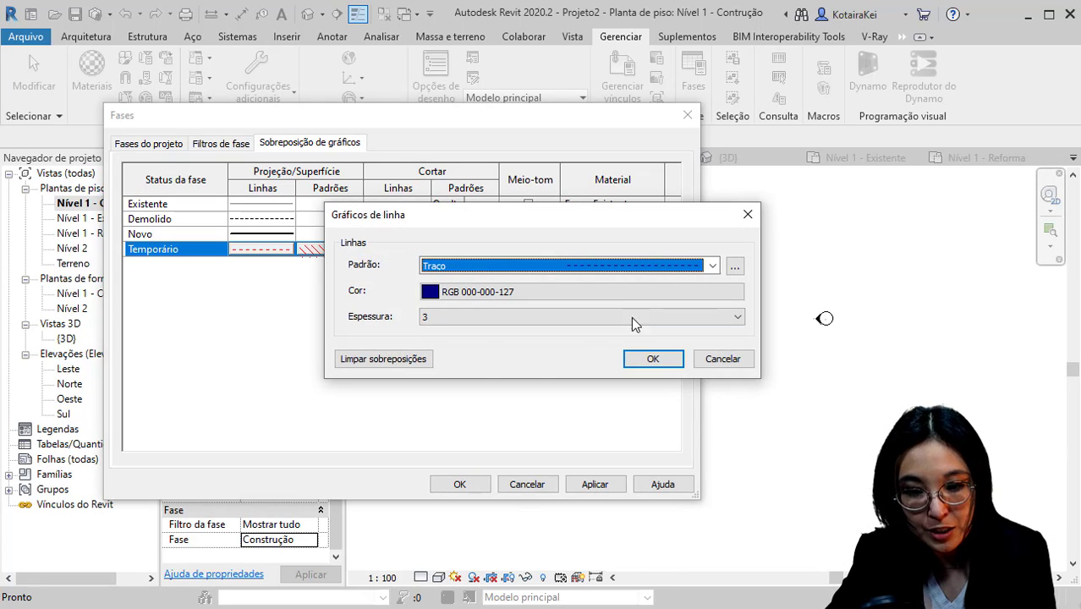
left_click(612, 301)
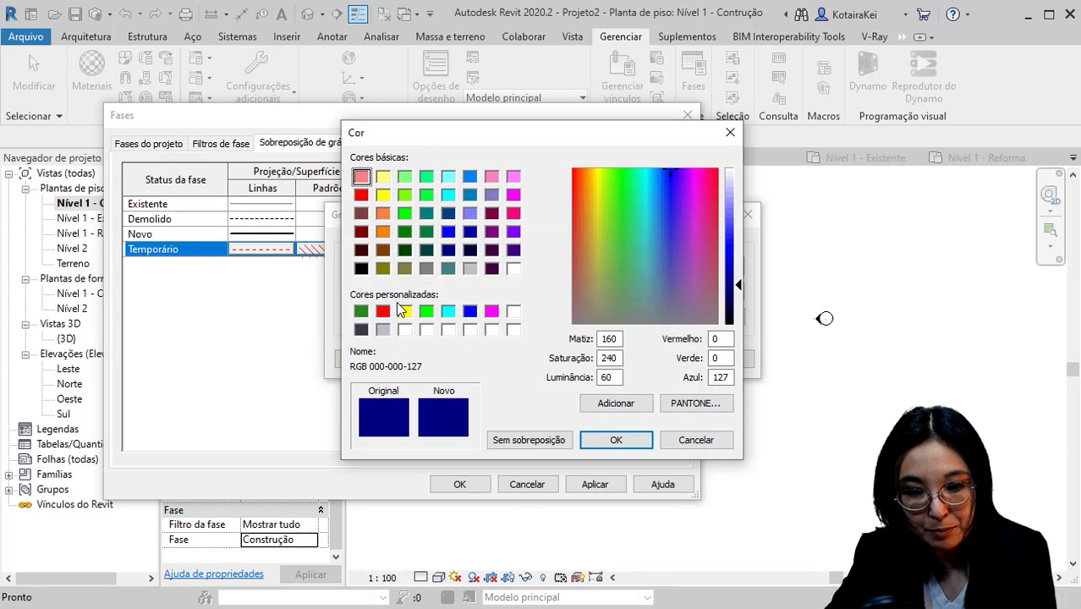
left_click(615, 441)
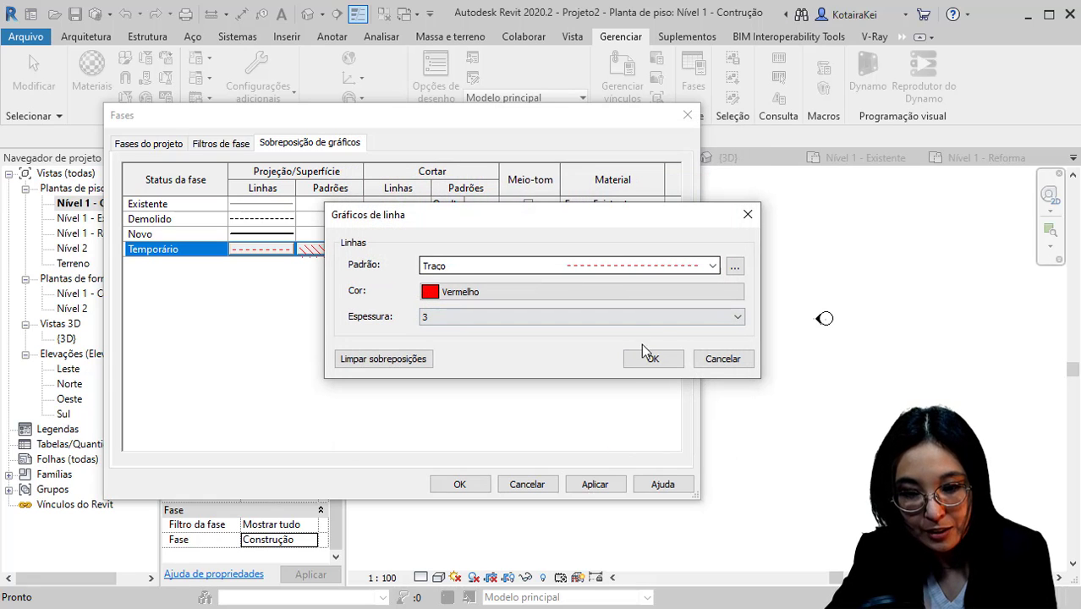
left_click(649, 316)
left_click(526, 333)
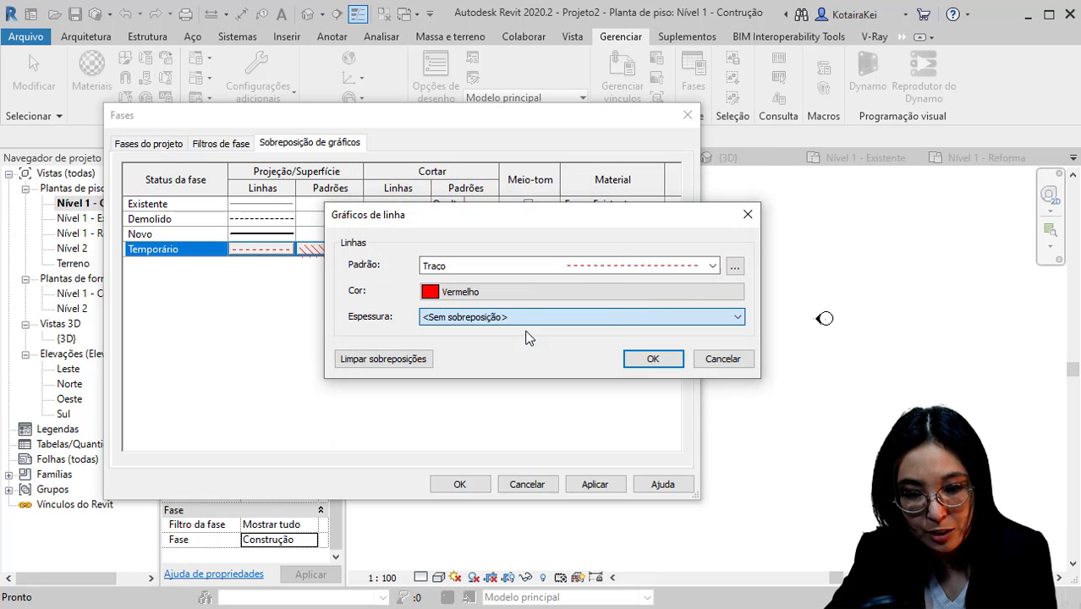
left_click(653, 358)
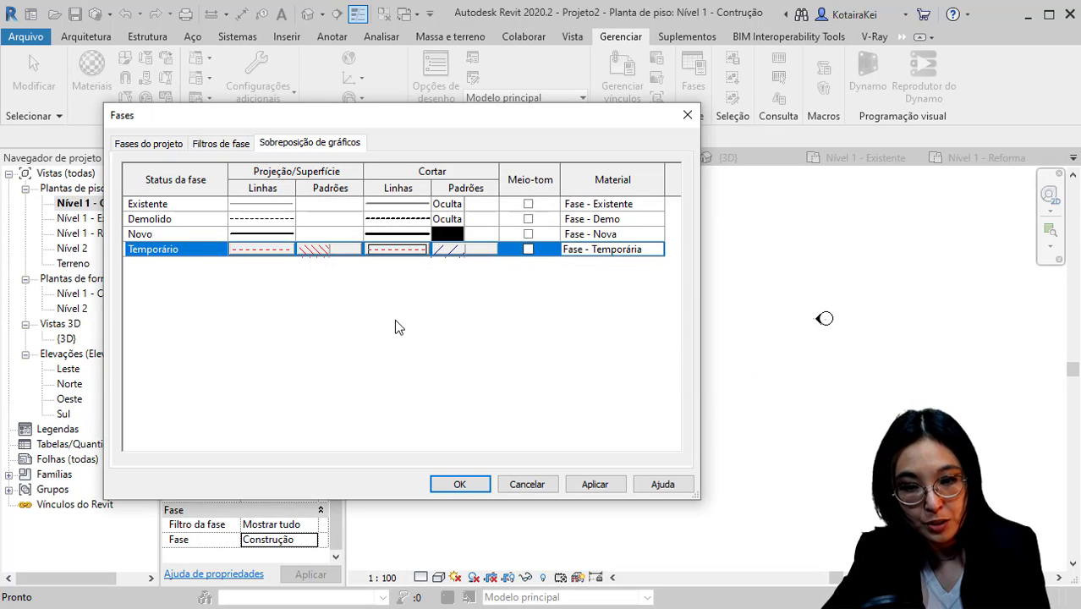
- Set the line weight of the Temporário status's projection lines to <Sem sobreposição>
left_click(265, 251)
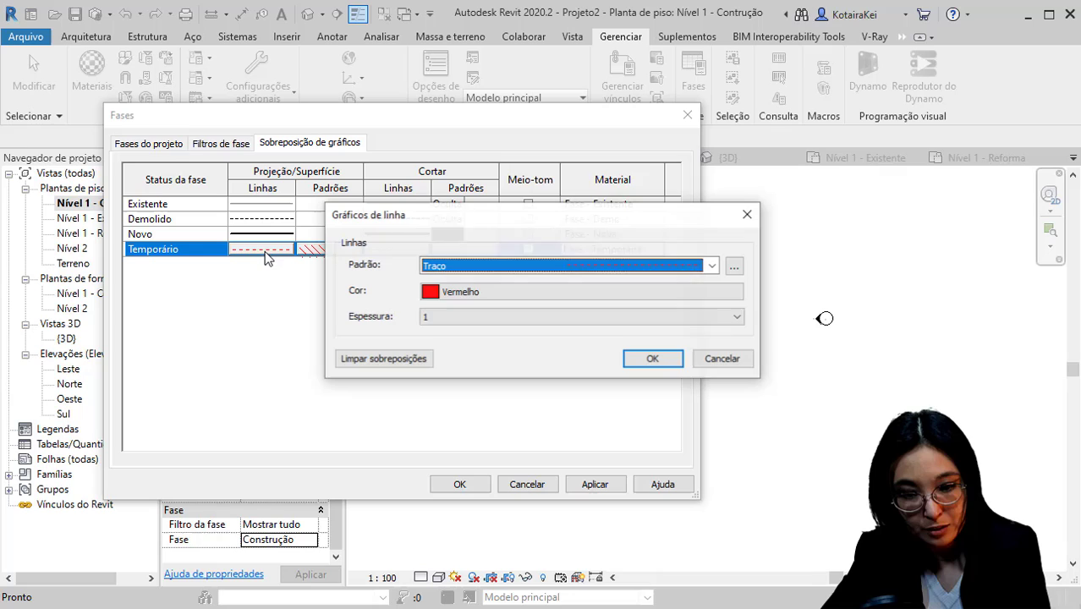
left_click(432, 316)
scroll(434, 326, "up", 3)
left_click(441, 335)
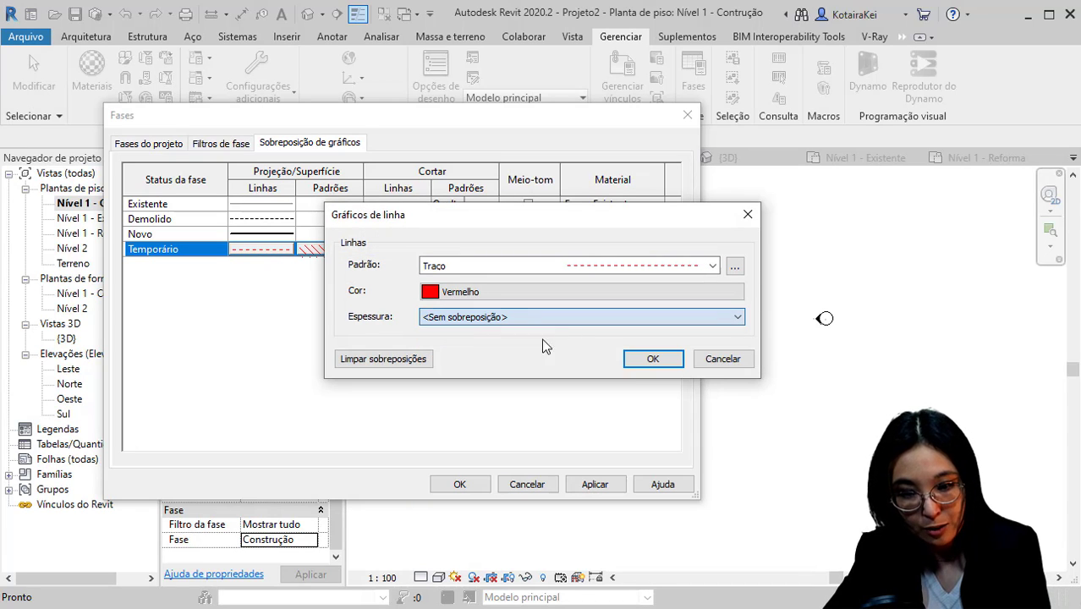
left_click(649, 361)
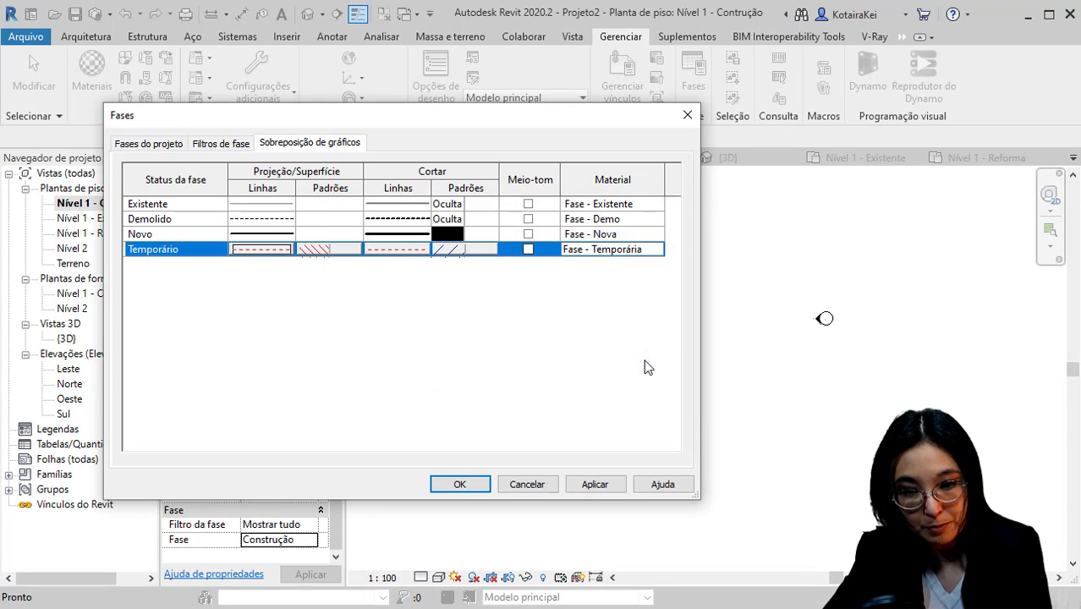
- Set the Temporário status's cut foreground fill to red (Vermelho) with a dense ascending diagonal pattern
left_click(455, 257)
left_click(393, 282)
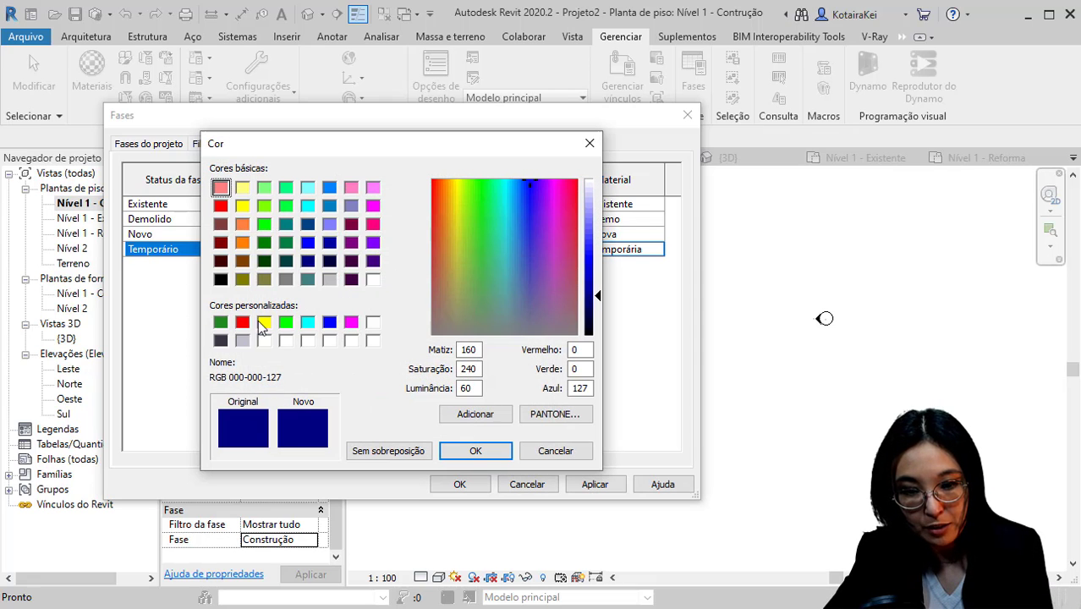
left_click(242, 322)
left_click(476, 451)
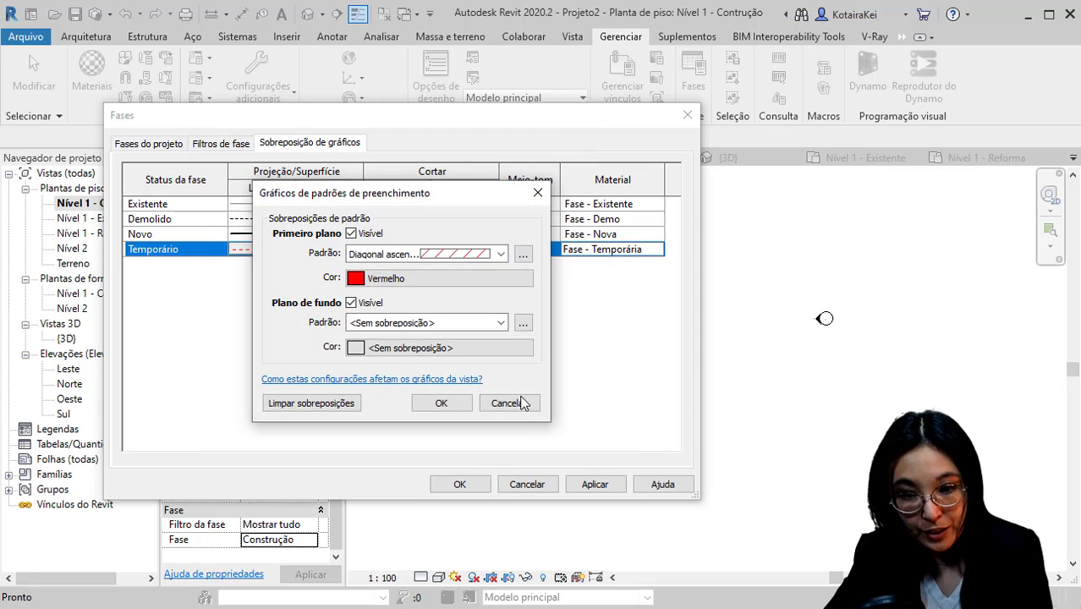
left_click(497, 255)
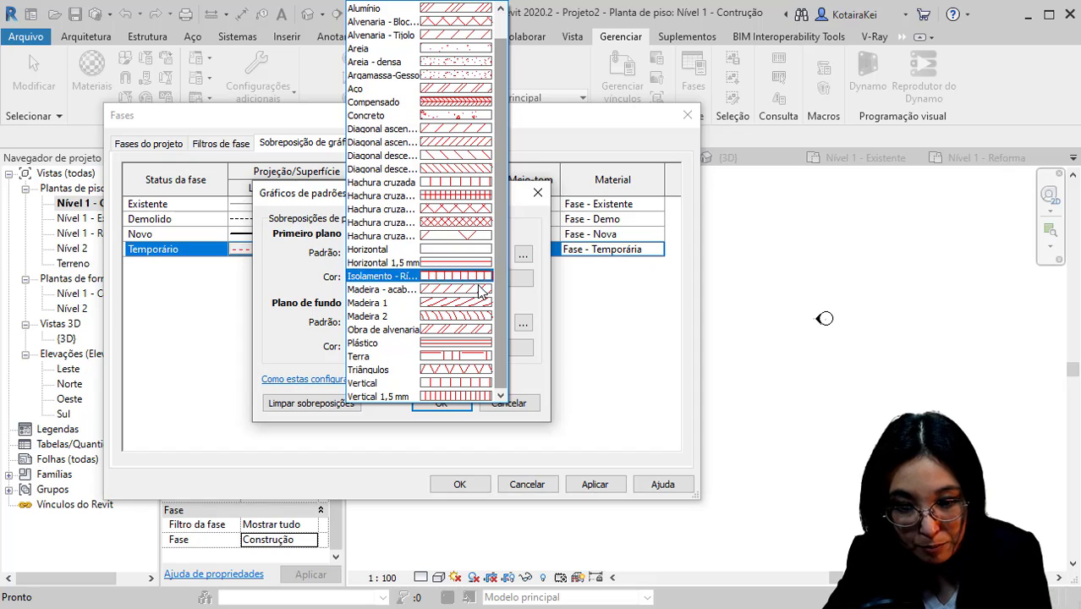
left_click(461, 142)
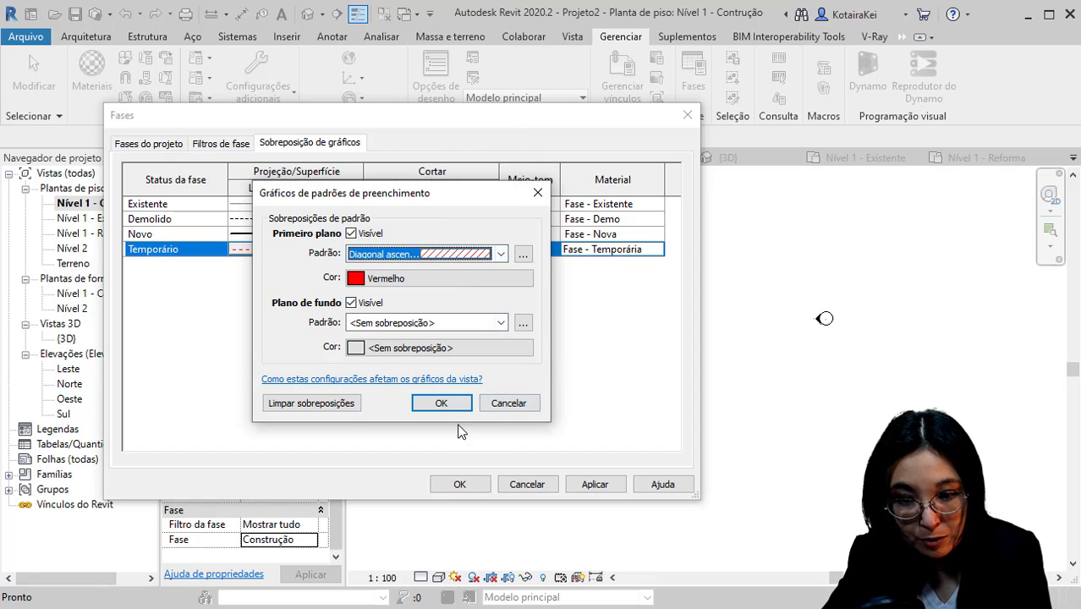
left_click(443, 403)
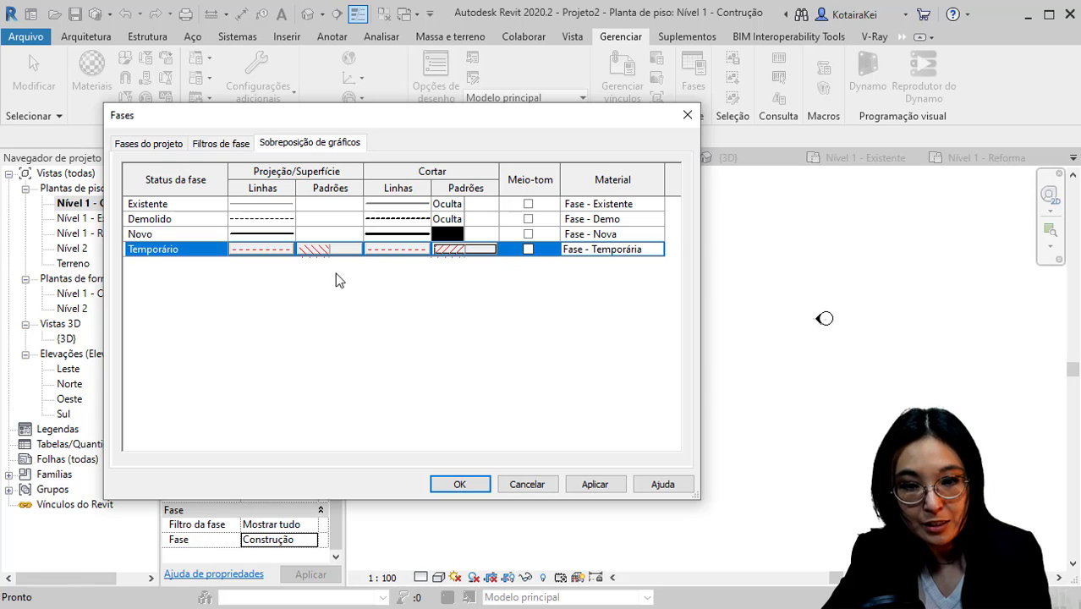
- Mix dark grey RGB 070-070-070, save it as a custom colour and apply it to the Existente status's projection lines
left_click(266, 202)
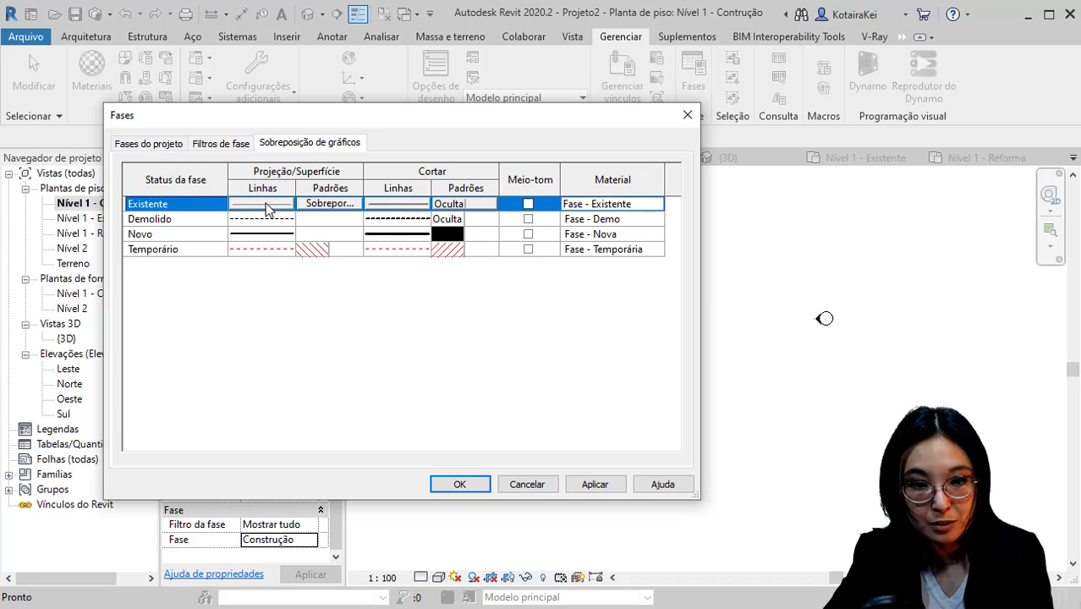
left_click(552, 298)
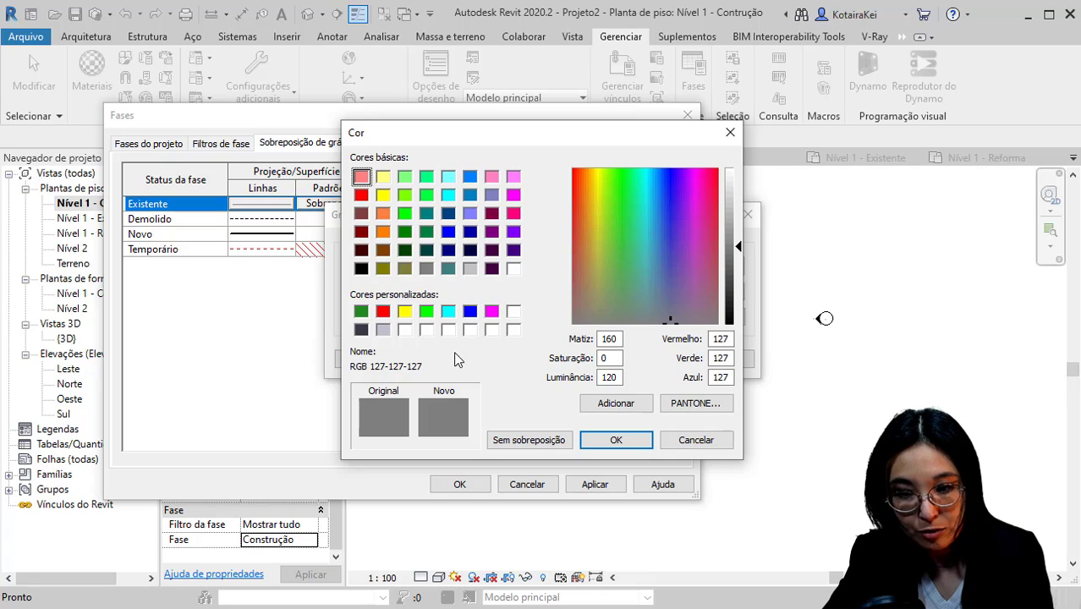
left_click(362, 330)
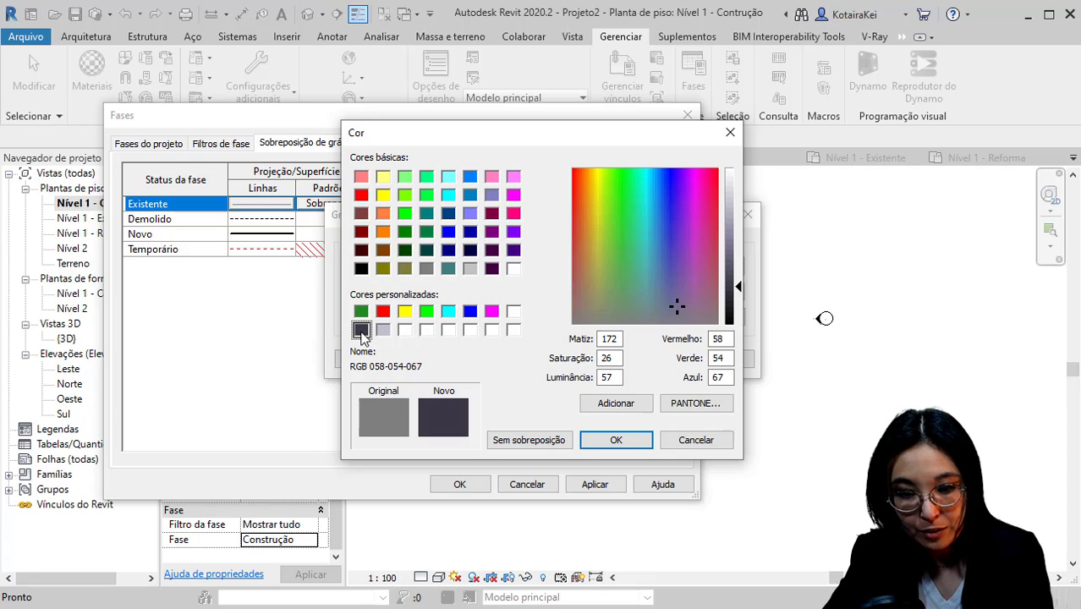
left_click(424, 269)
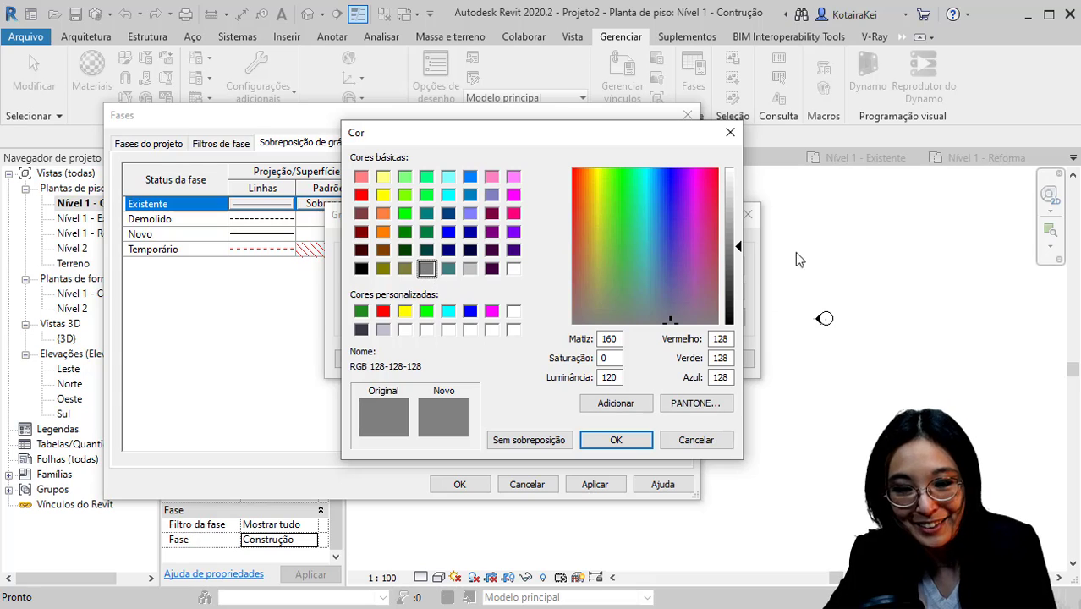
left_click_drag(738, 253, 736, 285)
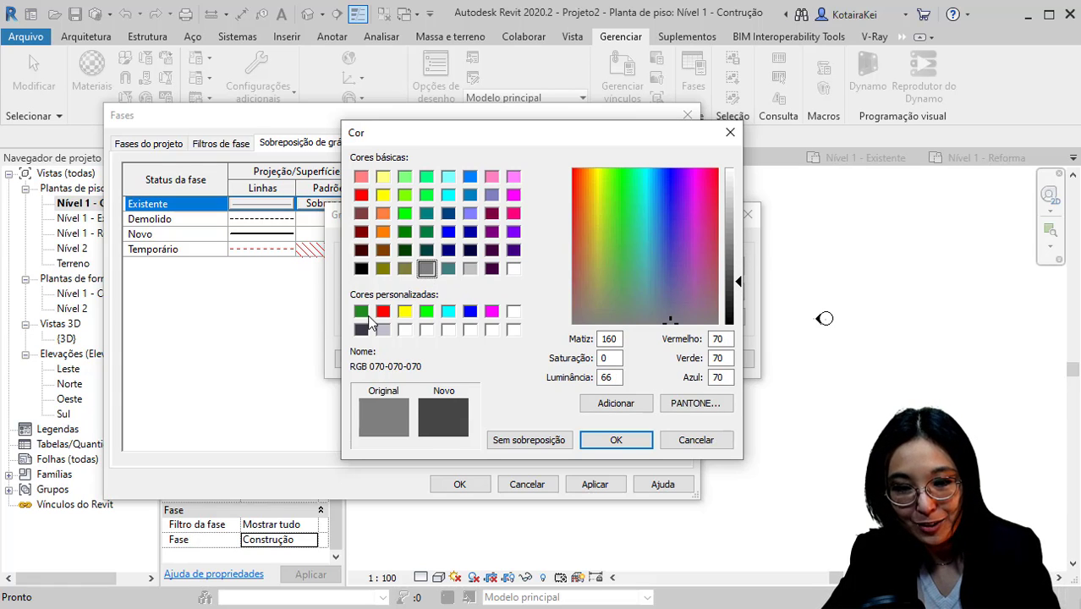
left_click(616, 405)
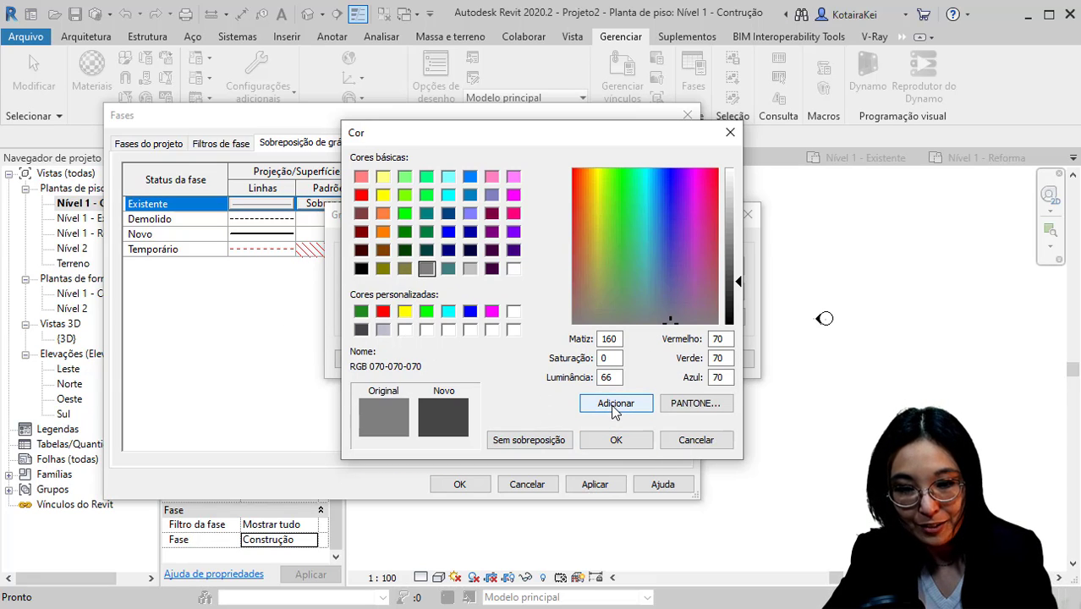
left_click(616, 406)
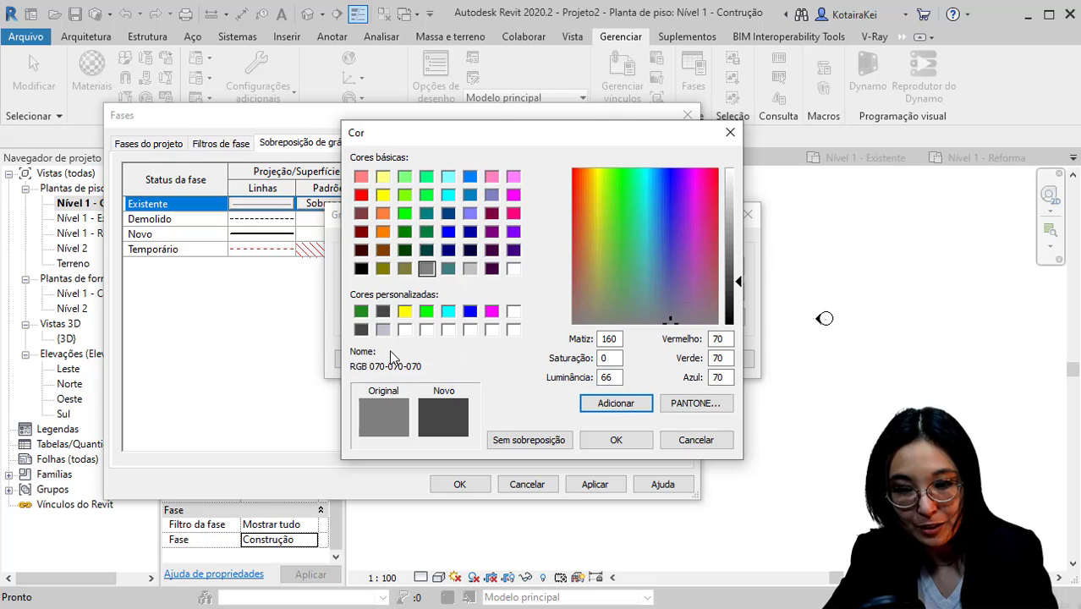
left_click(381, 314)
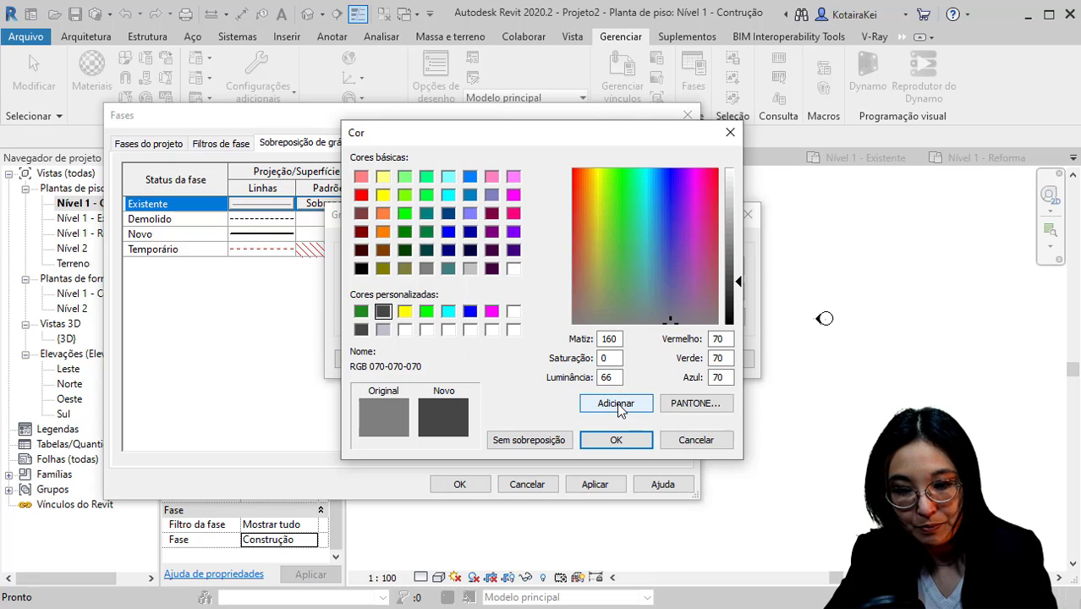
left_click(616, 441)
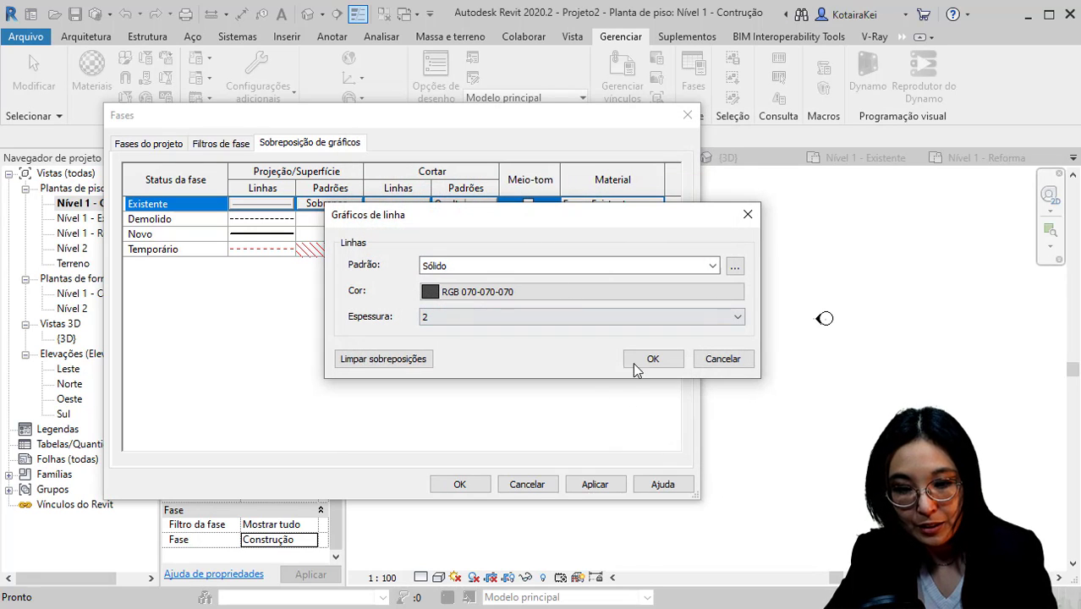
left_click(653, 359)
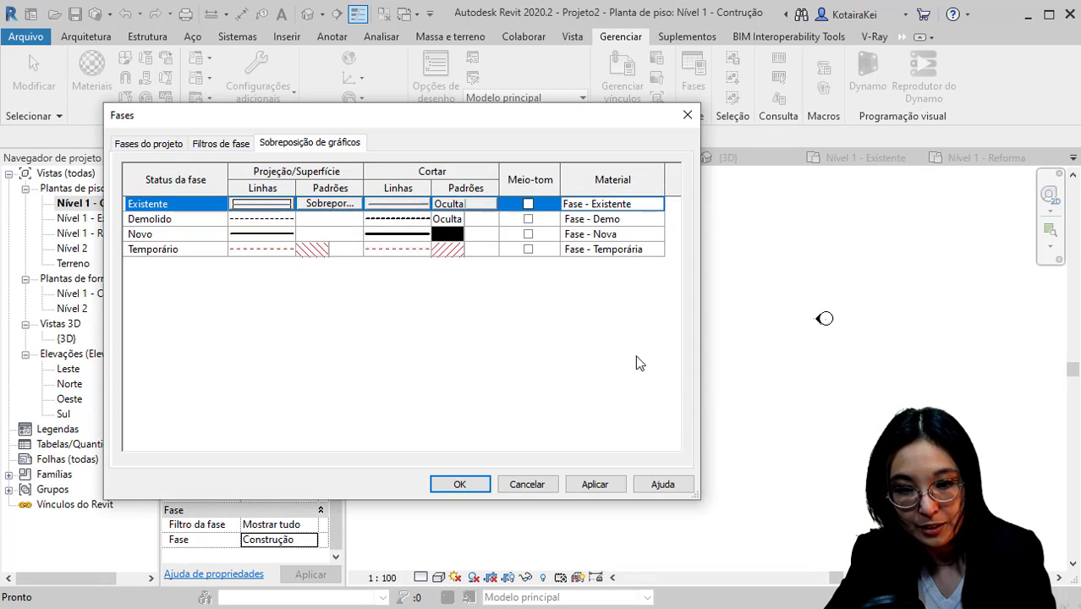
left_click(338, 205)
left_click(338, 207)
left_click(506, 403)
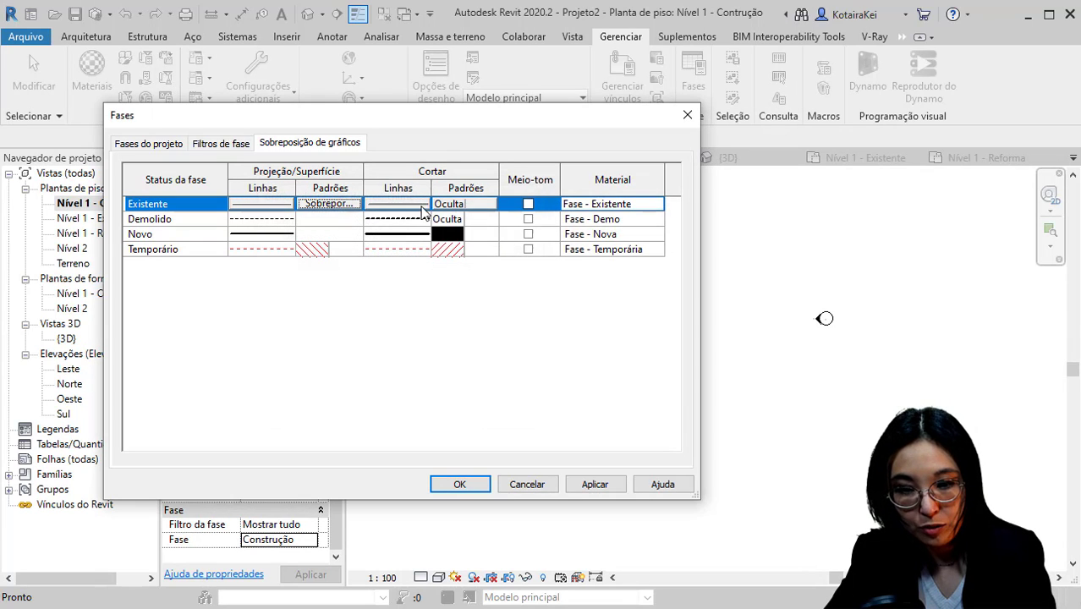
- Set the Existente status's cut line colour to the custom dark grey RGB 070-070-070
left_click(413, 208)
left_click(413, 205)
left_click(449, 290)
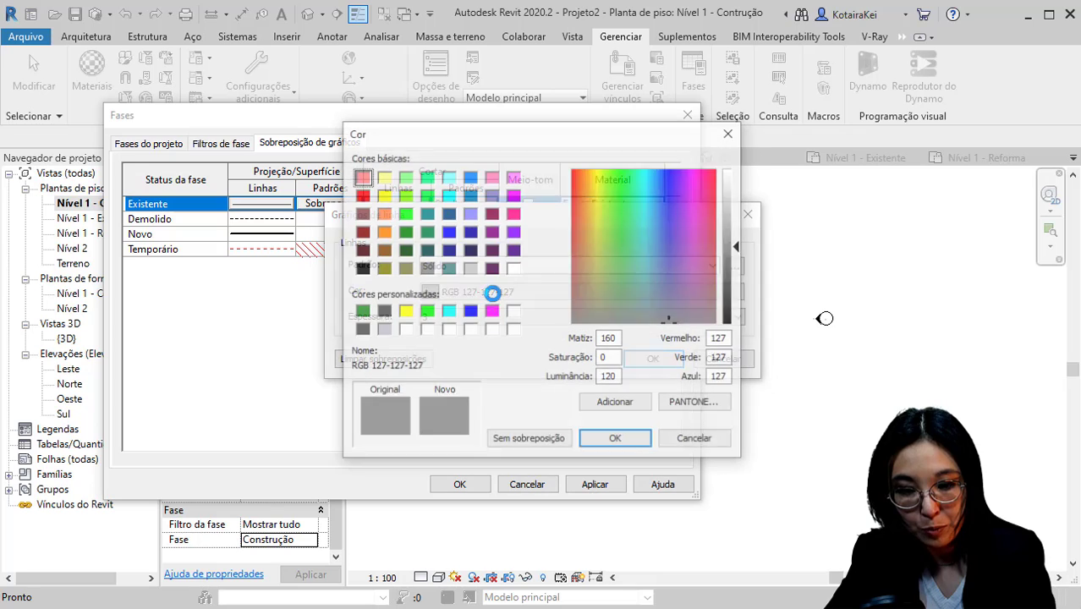
left_click(382, 311)
left_click(616, 441)
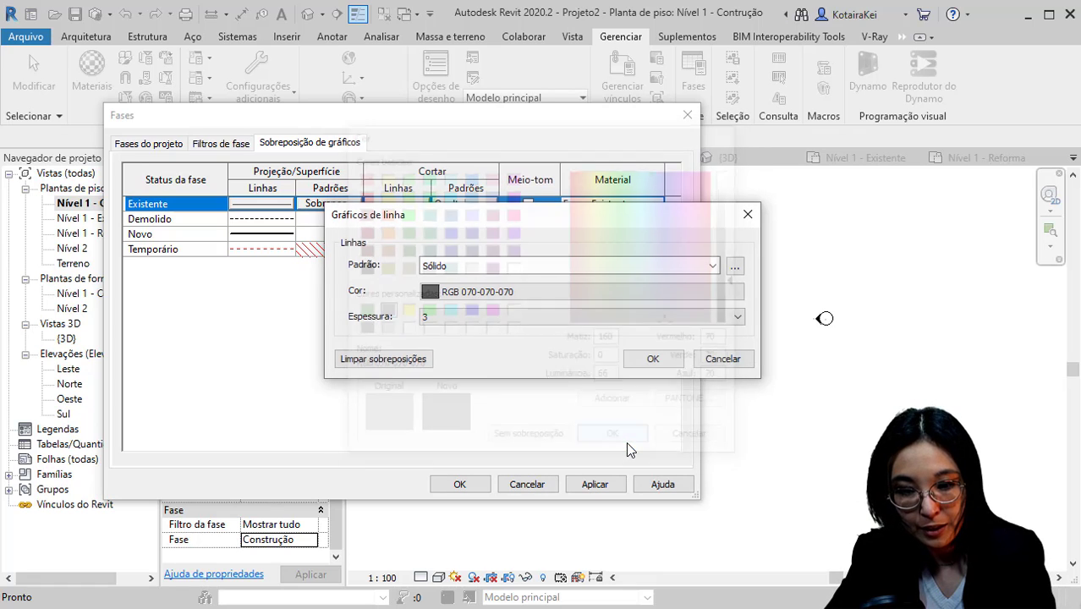
left_click(653, 360)
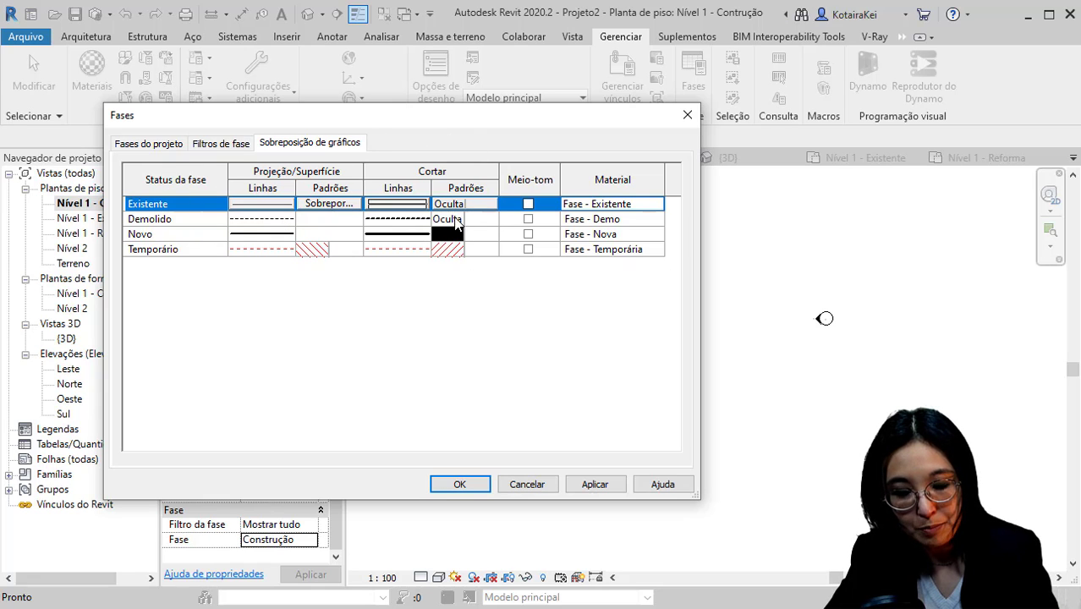
- Set the Demolido status's projection lines to orange RGB 255-128-000 with line weight <Sem sobreposição>
left_click(272, 222)
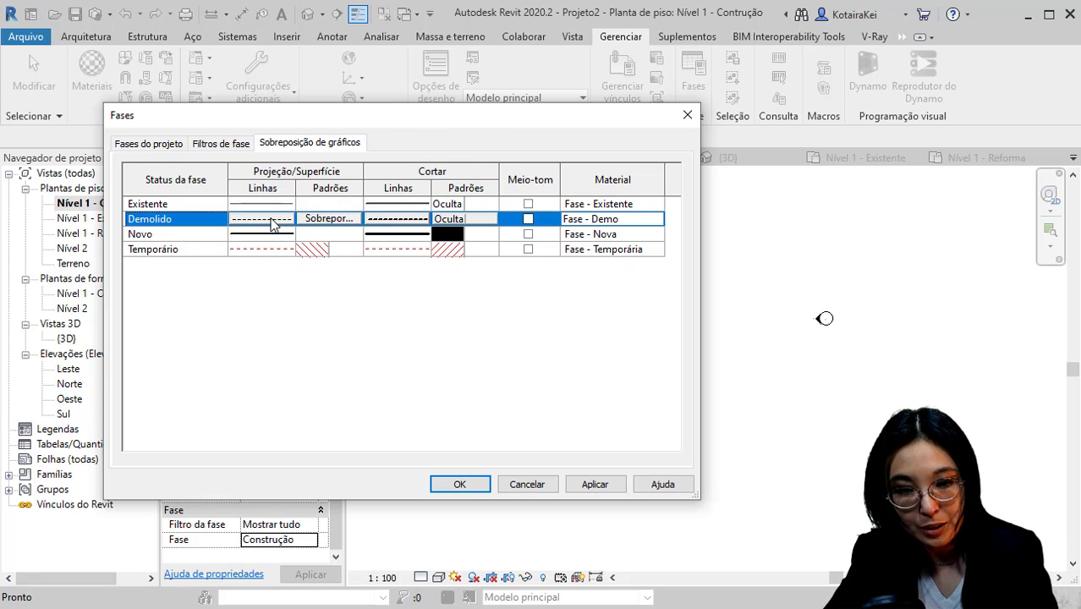
left_click(273, 221)
left_click(453, 293)
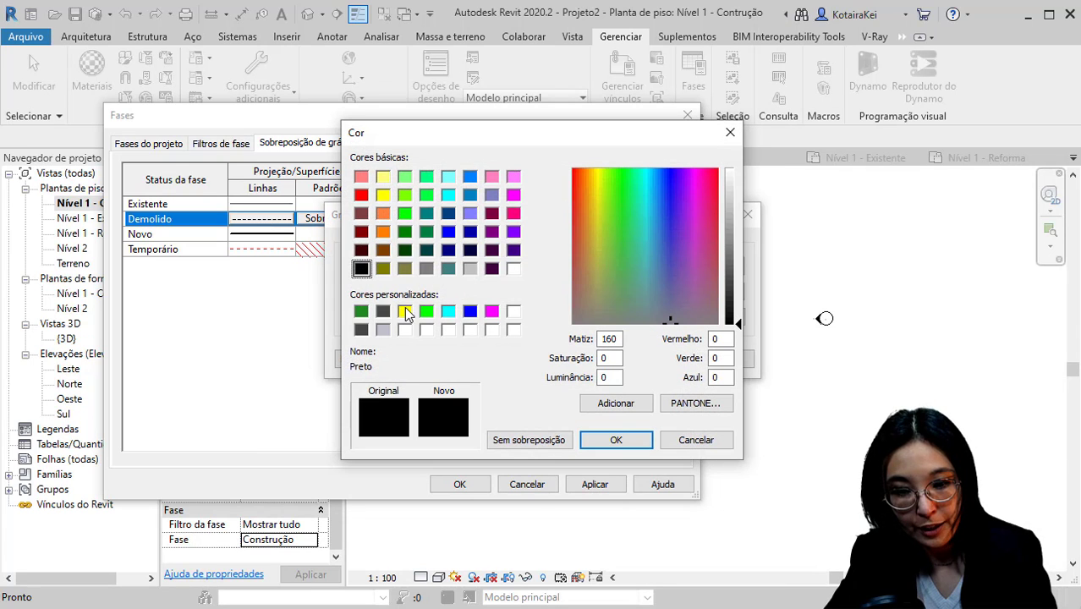
left_click(383, 213)
left_click(615, 440)
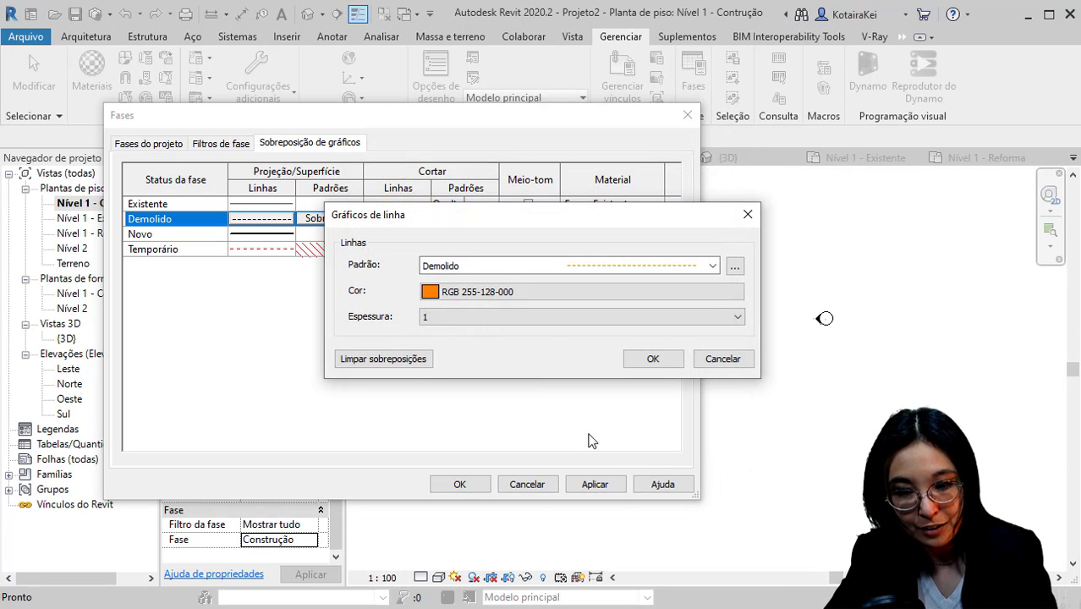
left_click(651, 316)
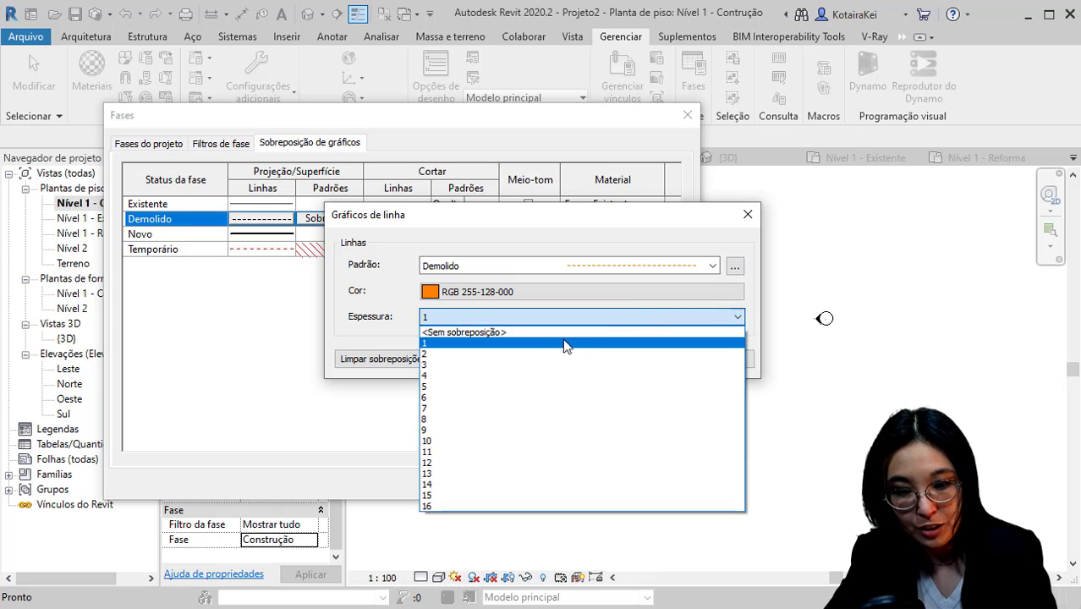
left_click(561, 332)
left_click(651, 359)
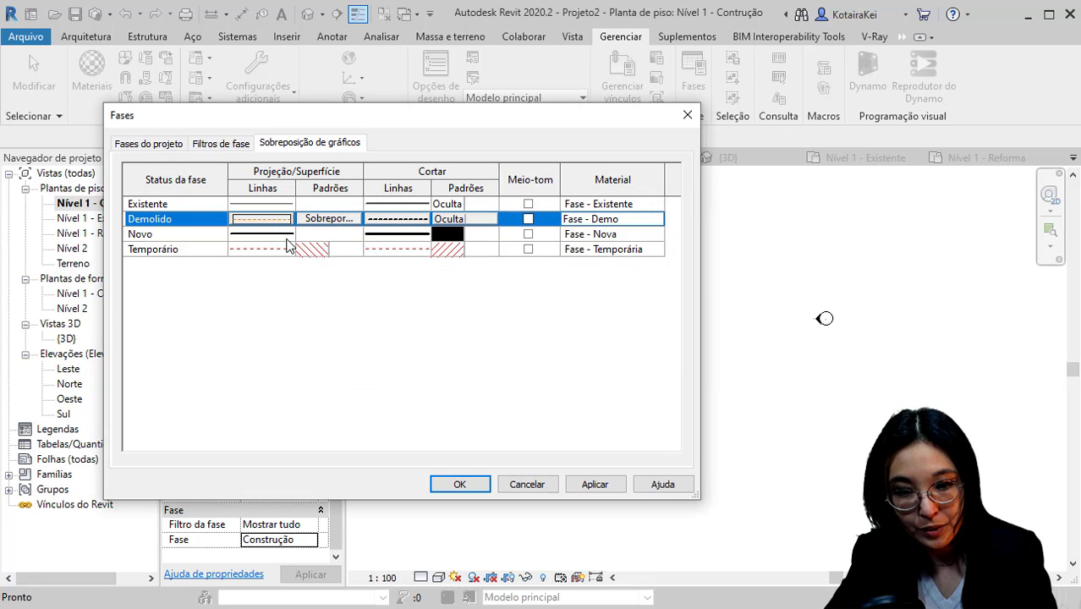
- Set the line weight of the Existente status's projection lines to <Sem sobreposição>
left_click(284, 208)
left_click(284, 208)
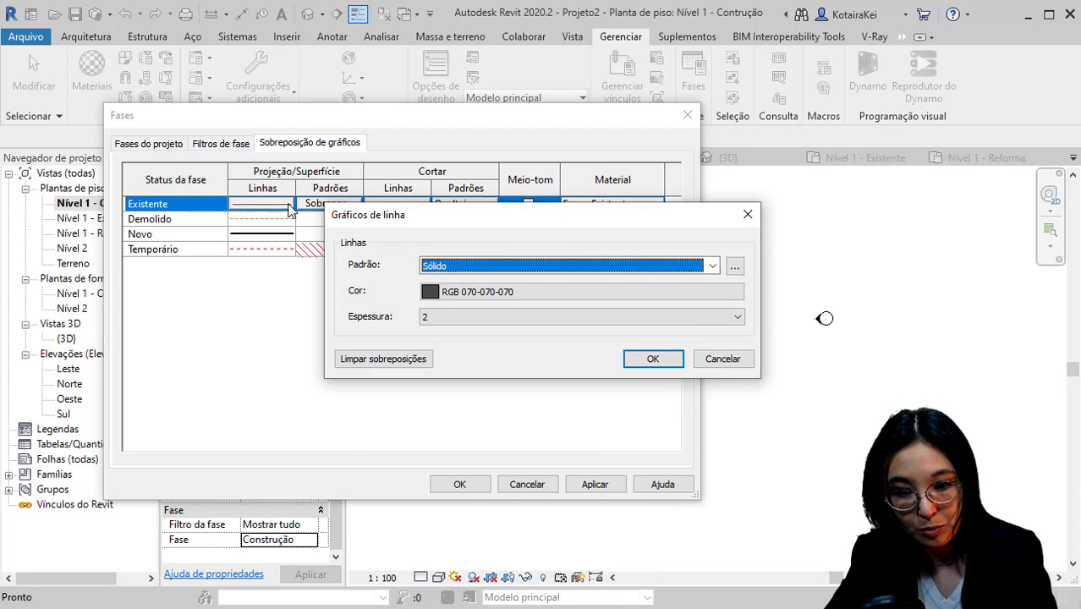
left_click(548, 318)
left_click(558, 332)
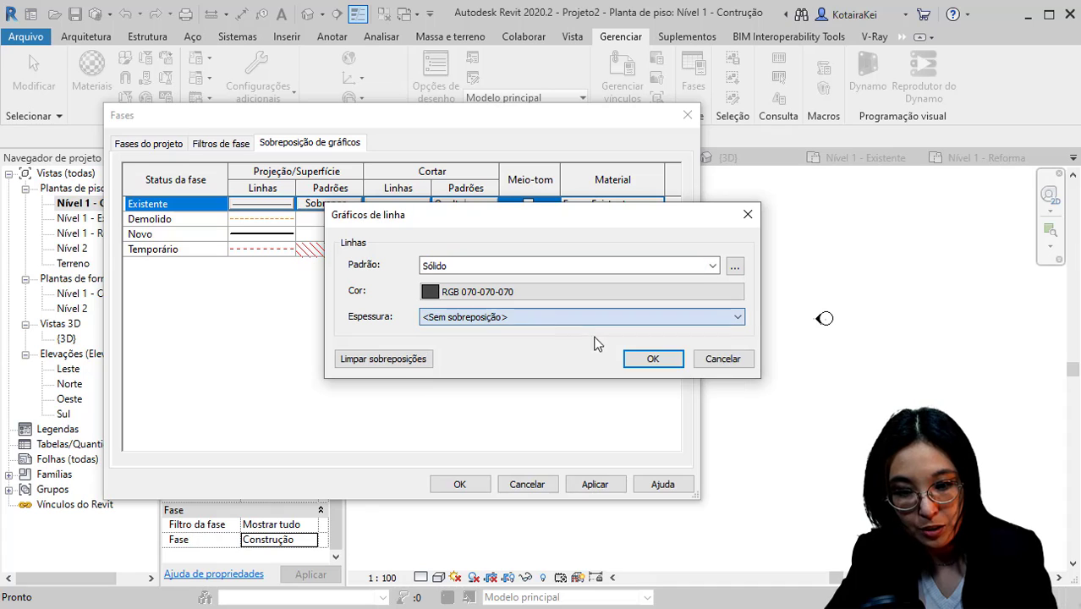
left_click(650, 358)
- Set the line weight of the Novo status's projection lines to <Sem sobreposição>
left_click(269, 236)
left_click(269, 236)
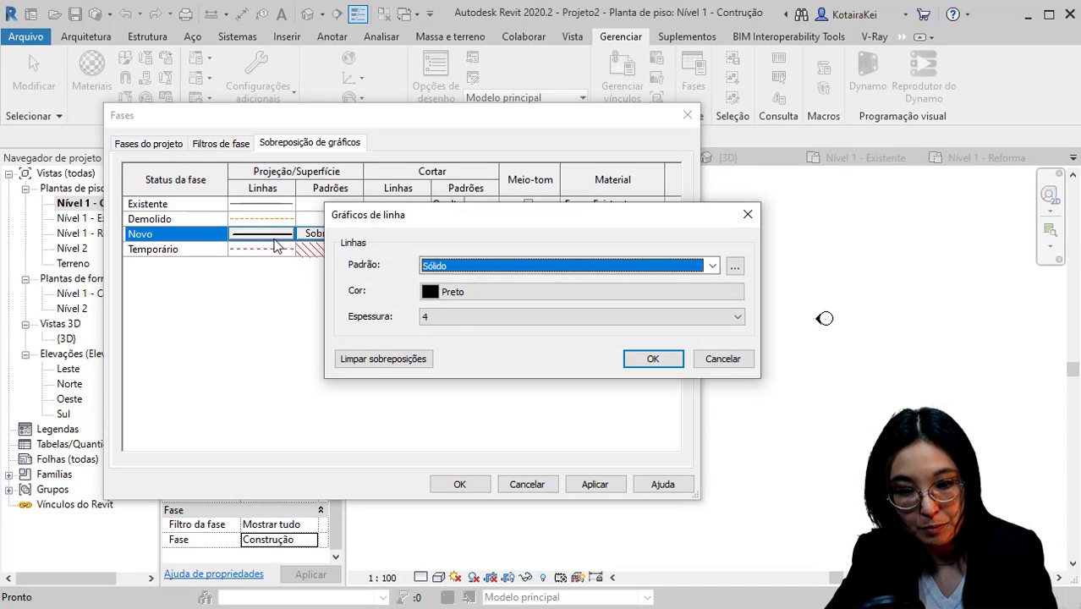
left_click(495, 318)
left_click(482, 332)
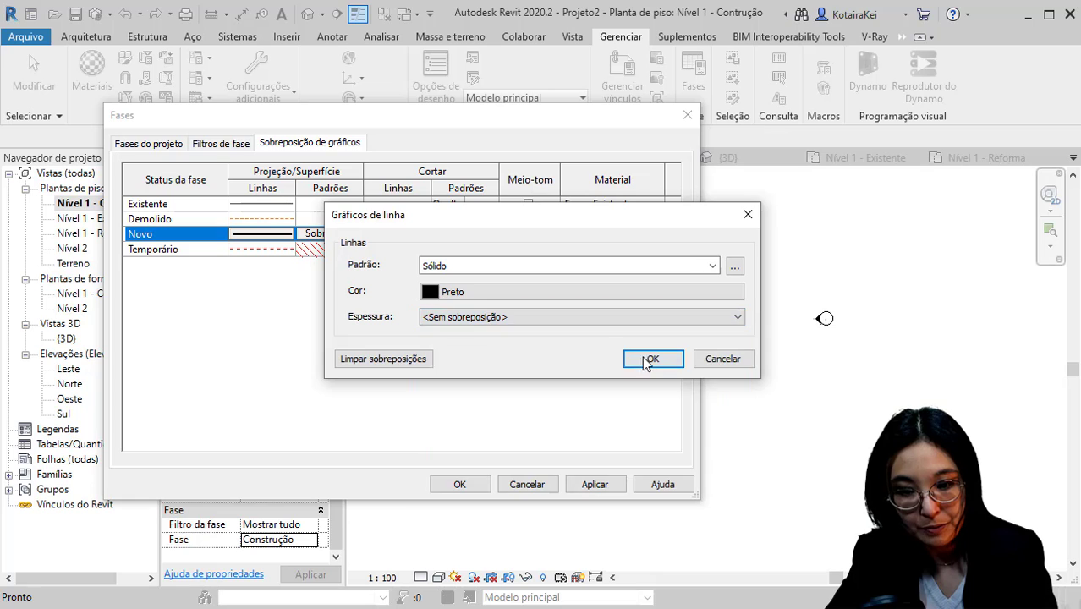
left_click(648, 359)
- Set the line weight of the Existente status's cut lines to <Sem sobreposição>
left_click(400, 203)
left_click(399, 204)
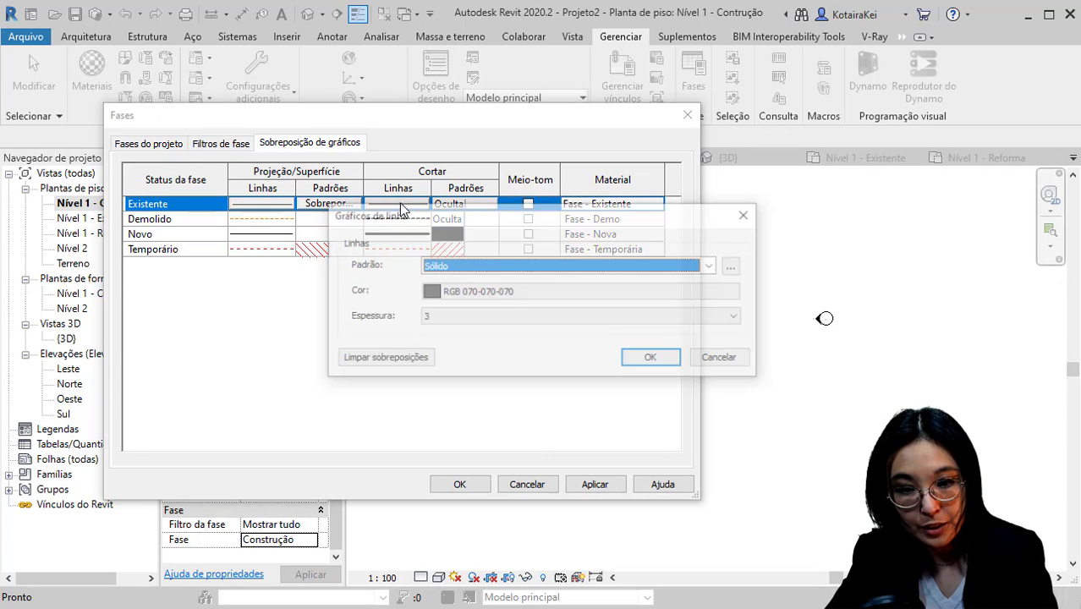
left_click(518, 292)
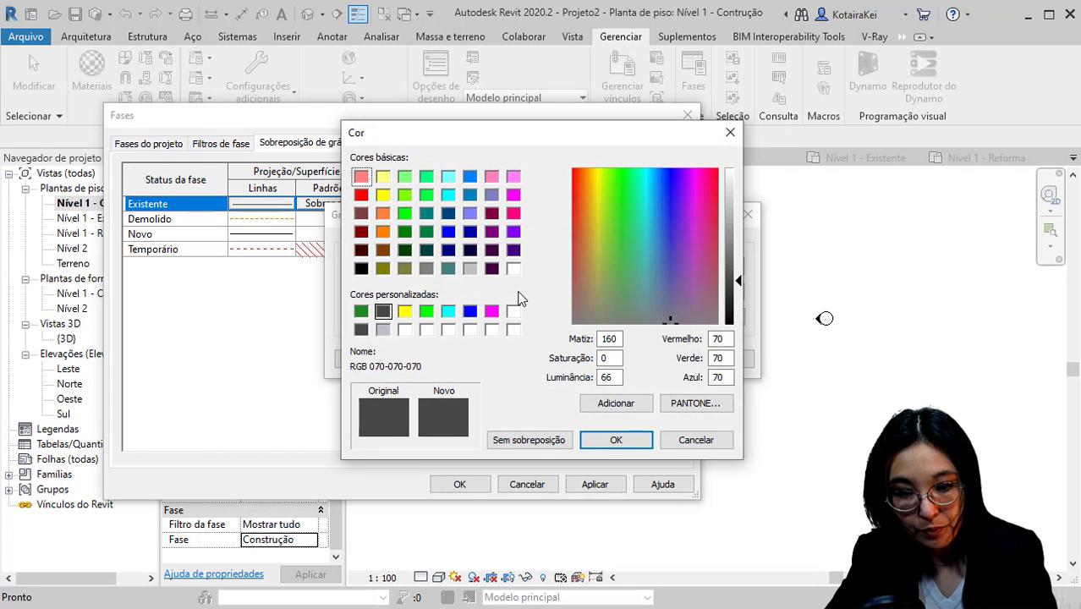
key("Escape")
left_click(512, 323)
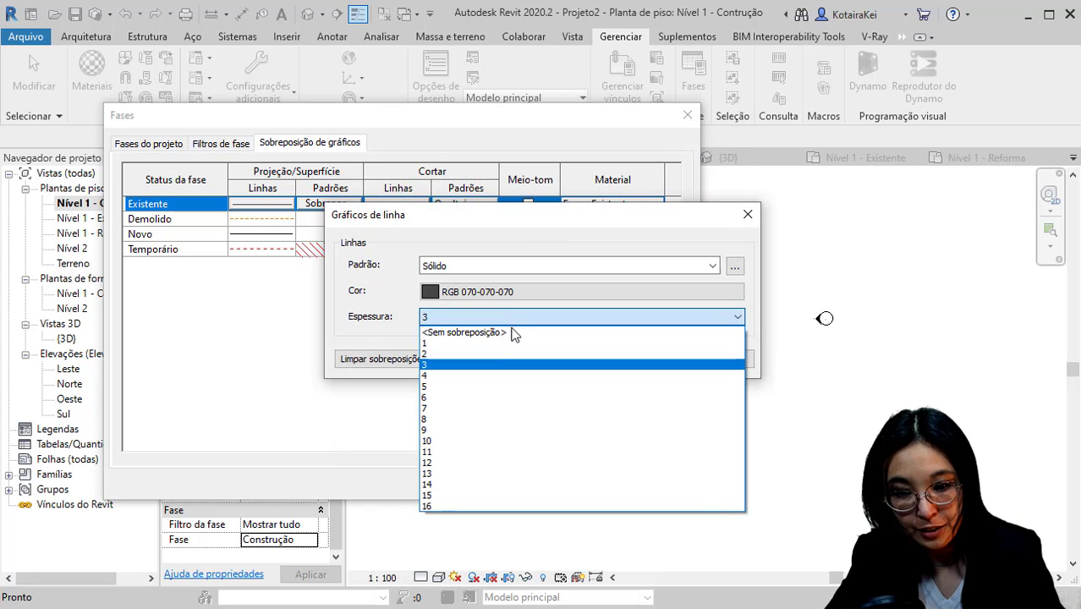
key("Escape")
left_click(653, 359)
- Set the line weight of the Demolido status's cut lines to <Sem sobreposição>
left_click(409, 222)
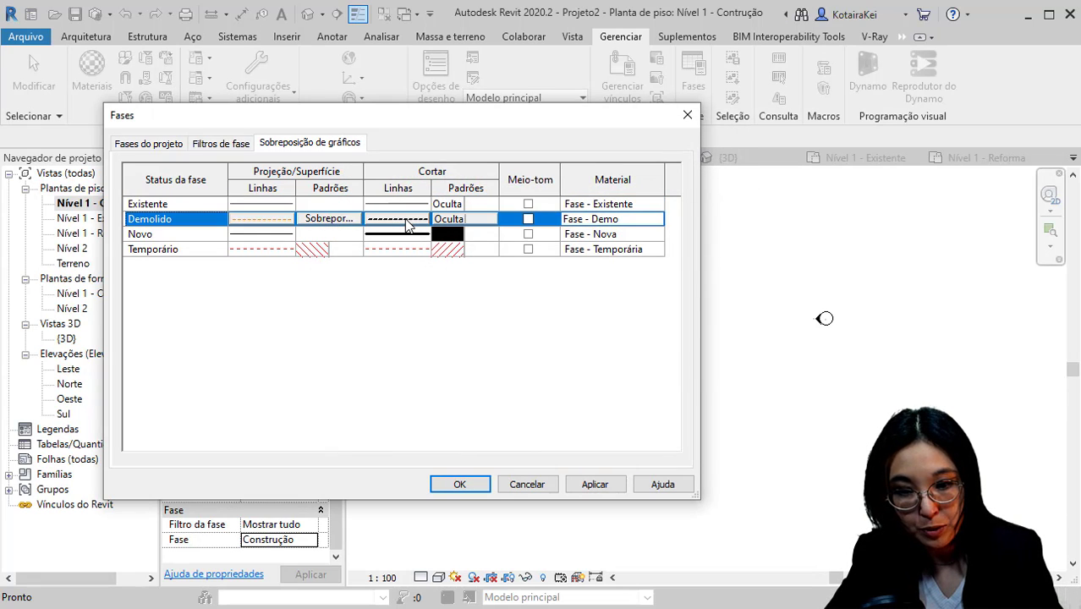
left_click(409, 222)
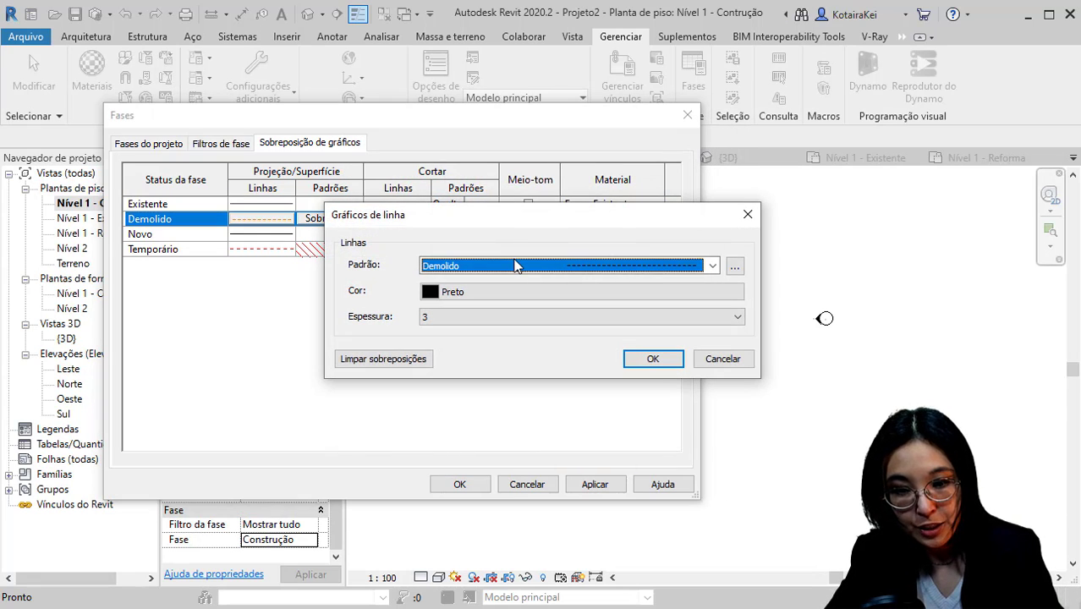
left_click(505, 318)
left_click(478, 332)
left_click(652, 358)
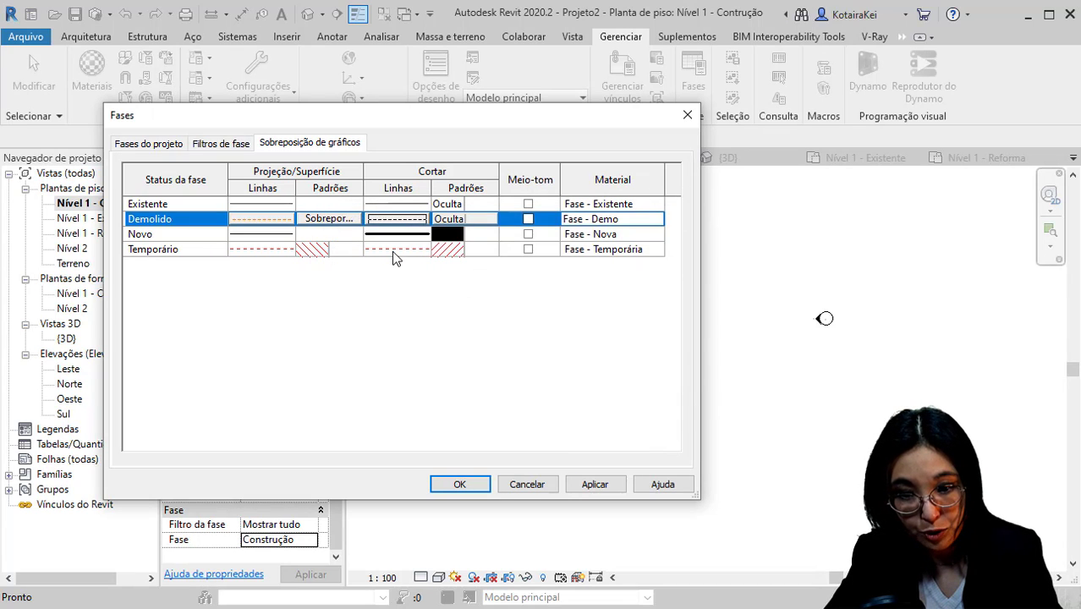
- Set the line weight of the Novo status's cut lines to <Sem sobreposição>
left_click(398, 237)
left_click(398, 240)
left_click(487, 325)
left_click(478, 332)
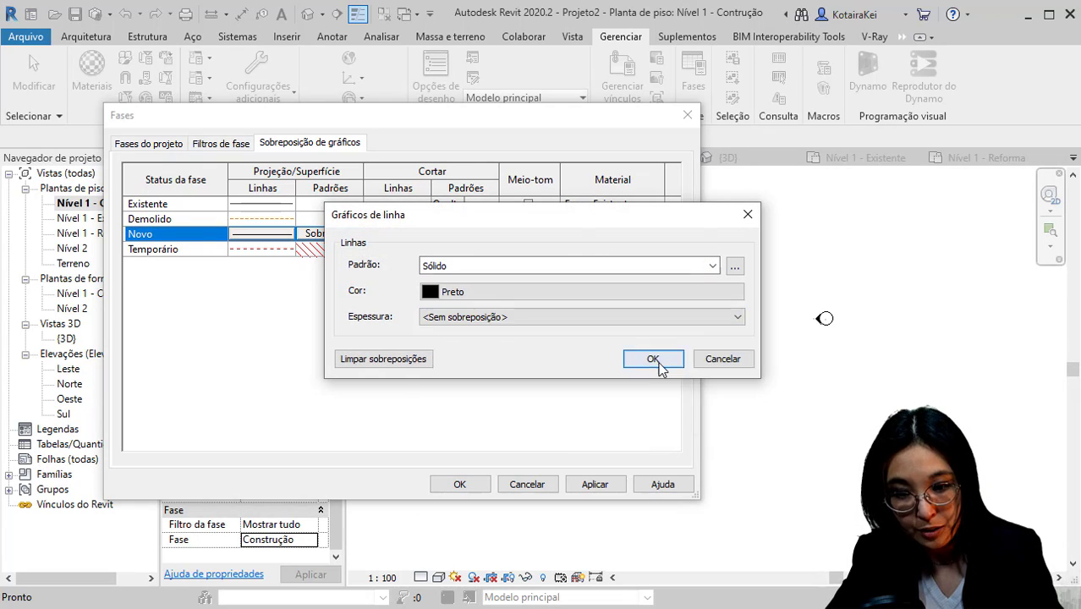
left_click(654, 359)
- Set the line weight of the Temporário status's cut lines to <Sem sobreposição>
left_click(410, 253)
left_click(410, 254)
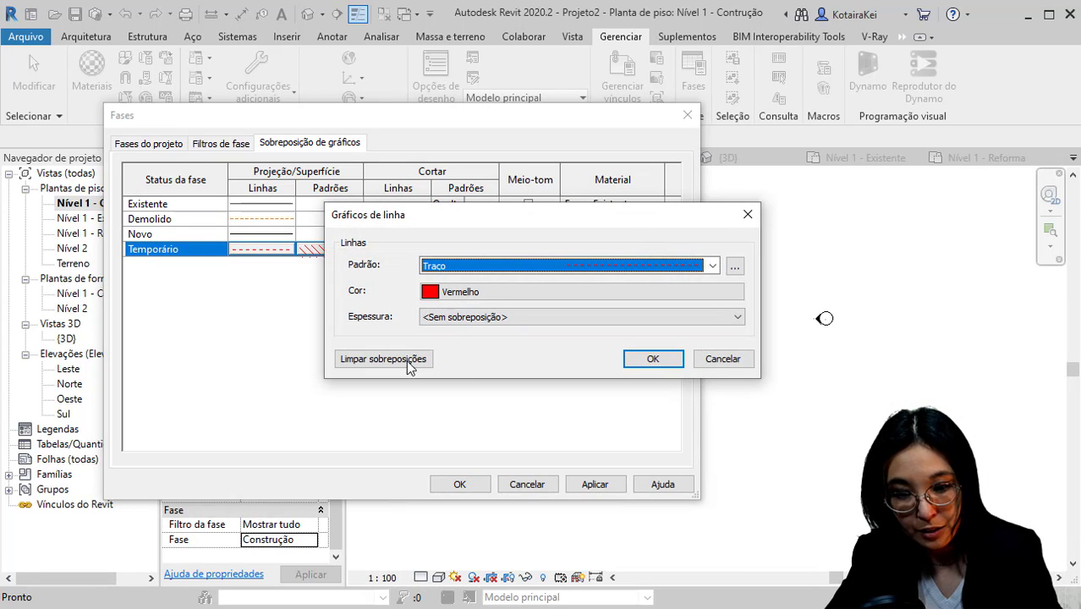
left_click(488, 320)
left_click(488, 325)
left_click(636, 359)
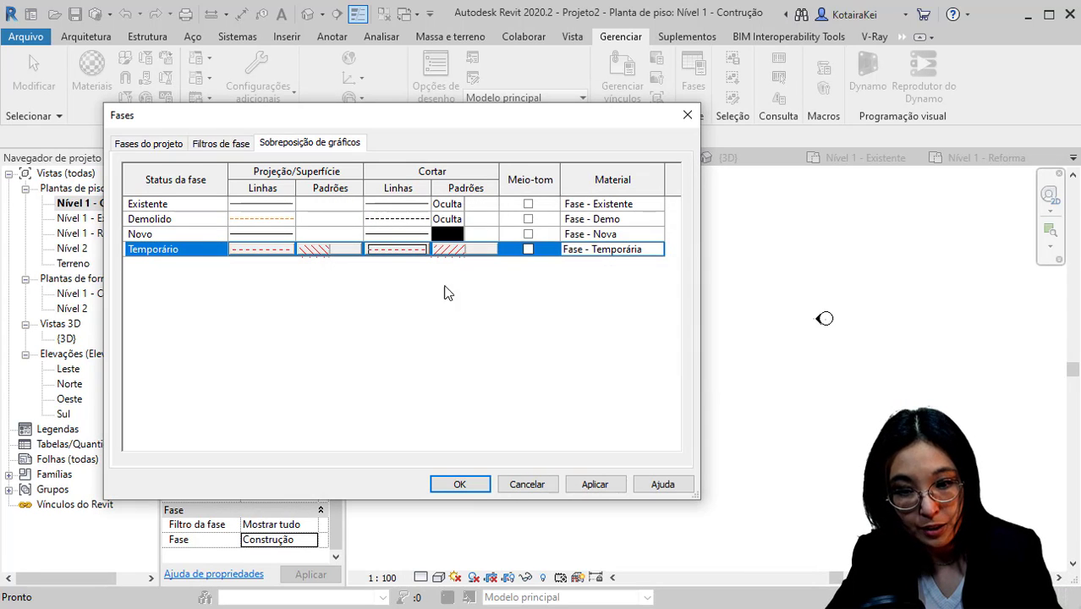
- Set the Demolido status's cut line colour to orange RGB 255-128-000
left_click(408, 221)
left_click(408, 220)
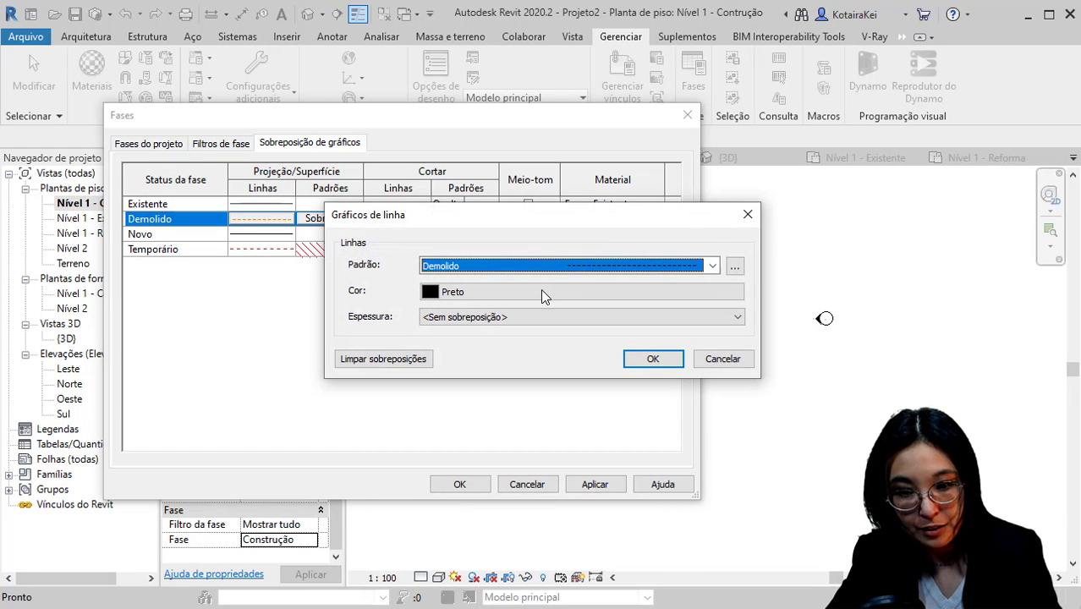
left_click(541, 292)
left_click(383, 231)
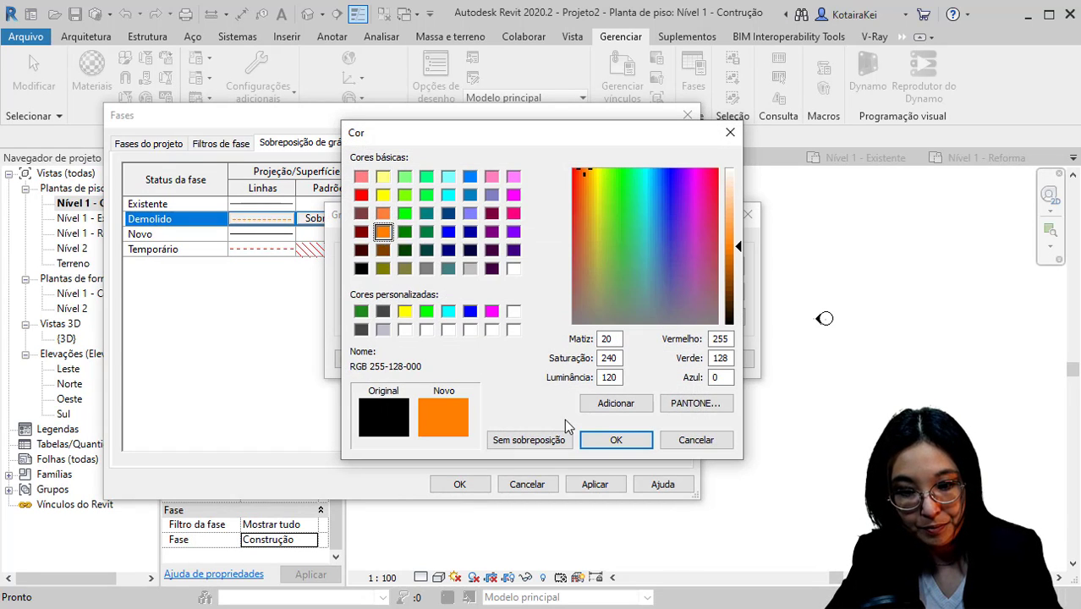
left_click(616, 439)
left_click(647, 359)
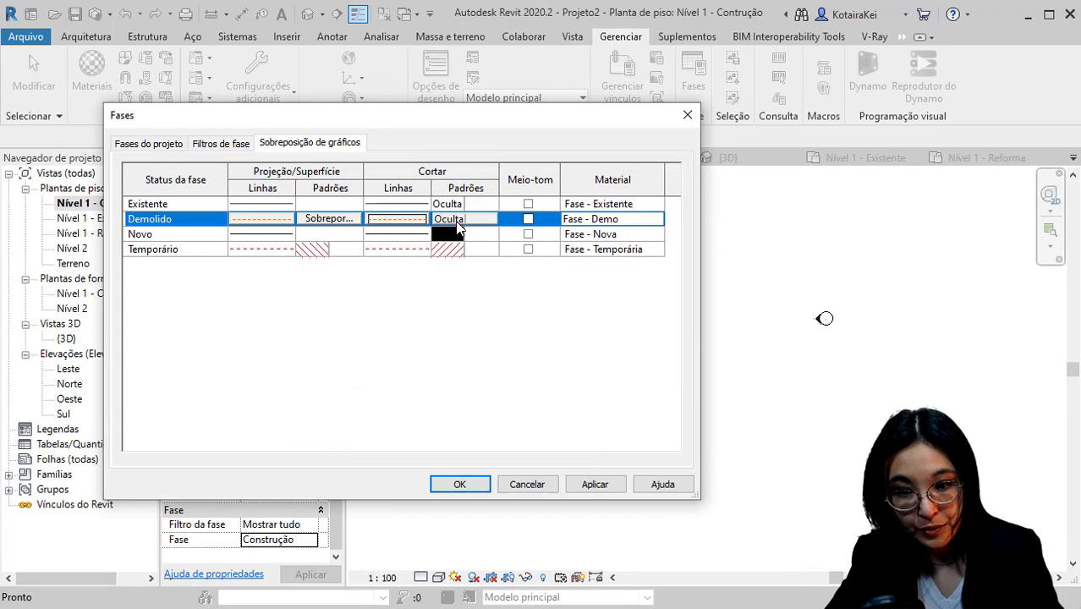
- Make the Demolido status's cut foreground visible with the Obra de alvenaria pattern in orange RGB 255-128-000, and accept the phase settings
left_click(457, 222)
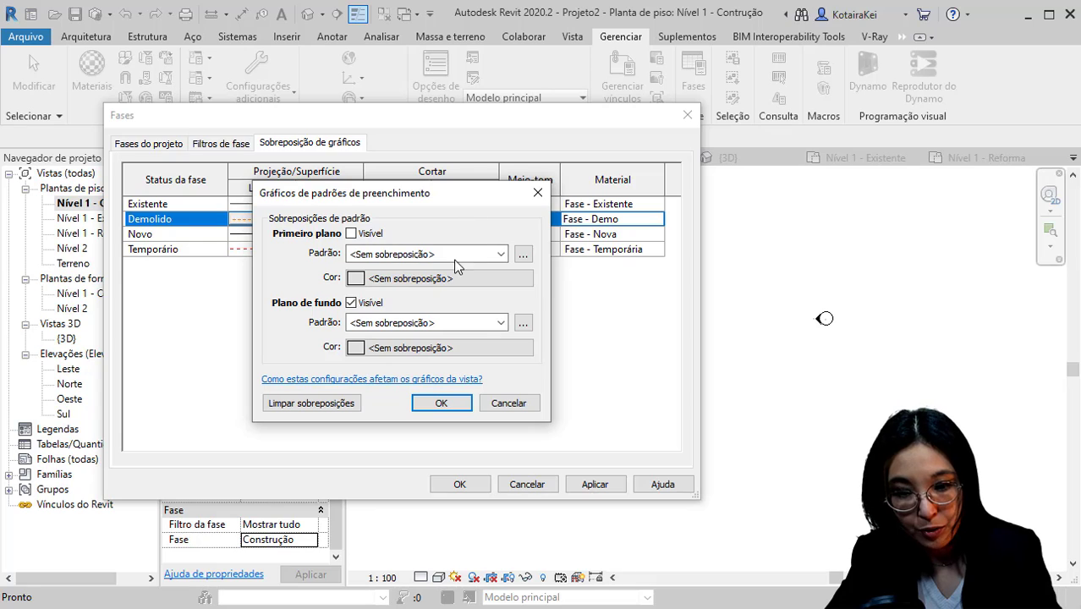
left_click(355, 235)
left_click(383, 254)
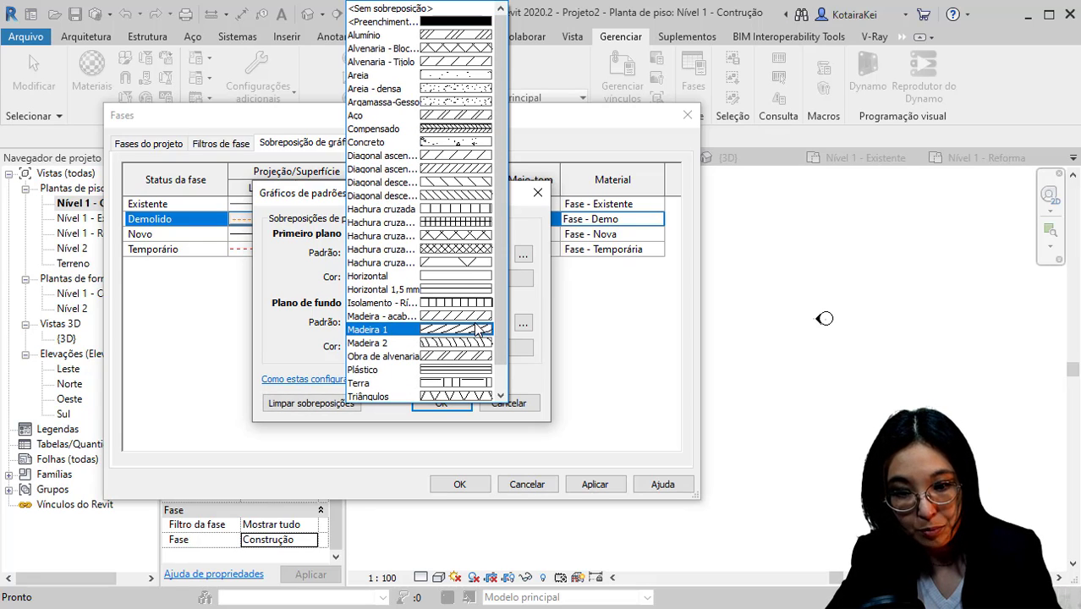
left_click(474, 356)
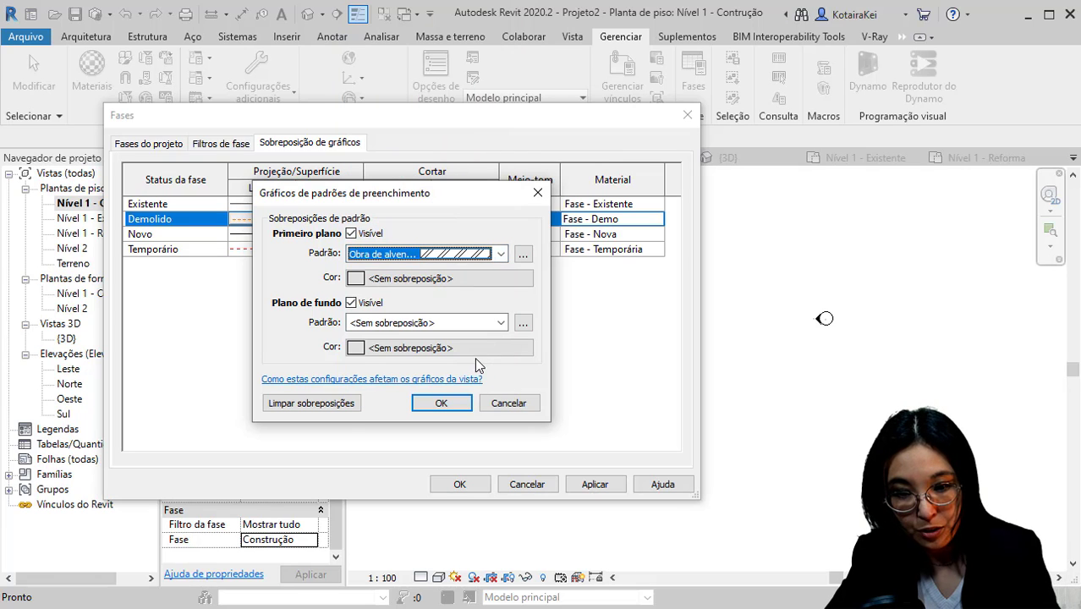
left_click(434, 279)
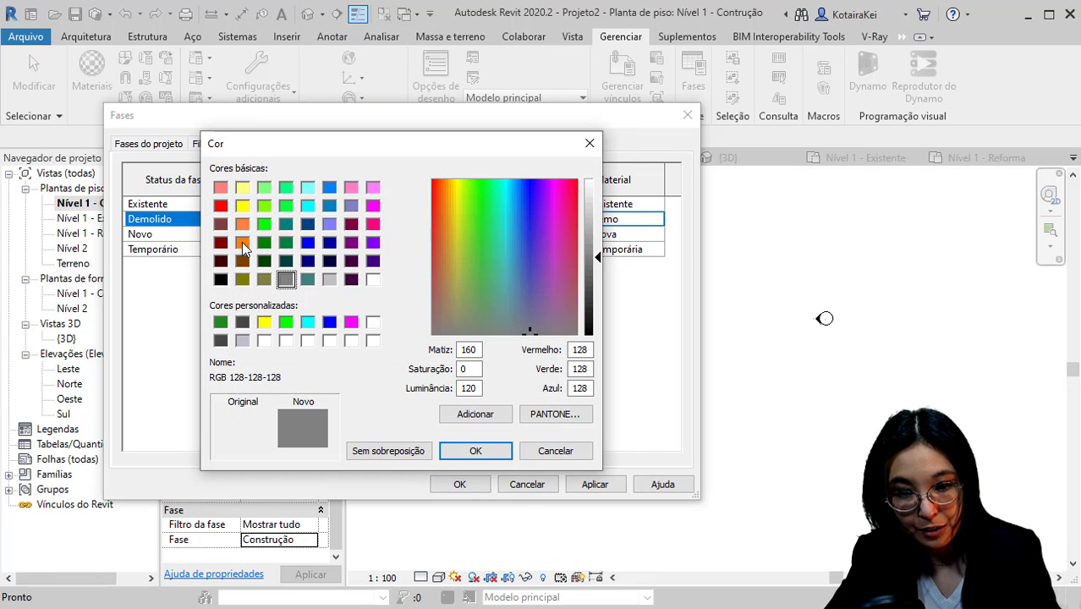
left_click(243, 243)
left_click(475, 450)
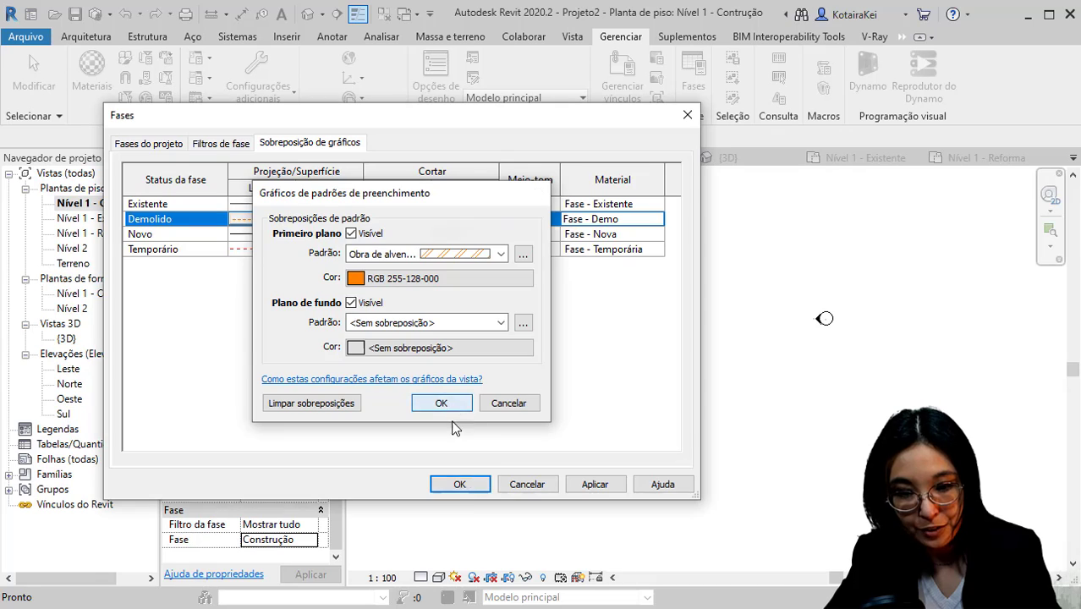
left_click(451, 408)
left_click(472, 486)
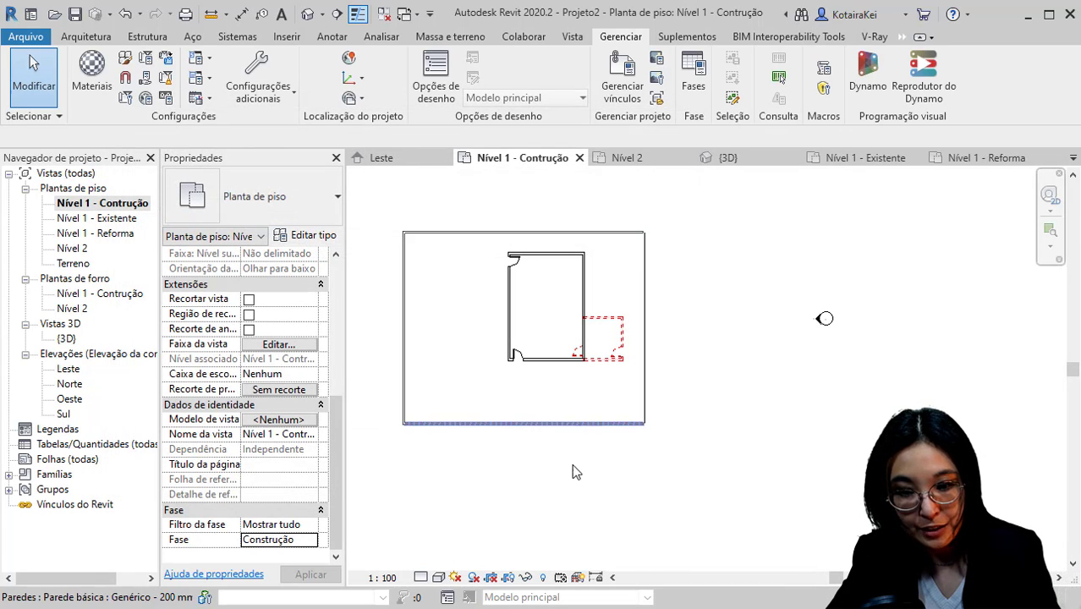
- Examine the phase graphics in the Nível 1 construction plan, and open the Existente and Reforma plans to compare
scroll(559, 490, "down", 1)
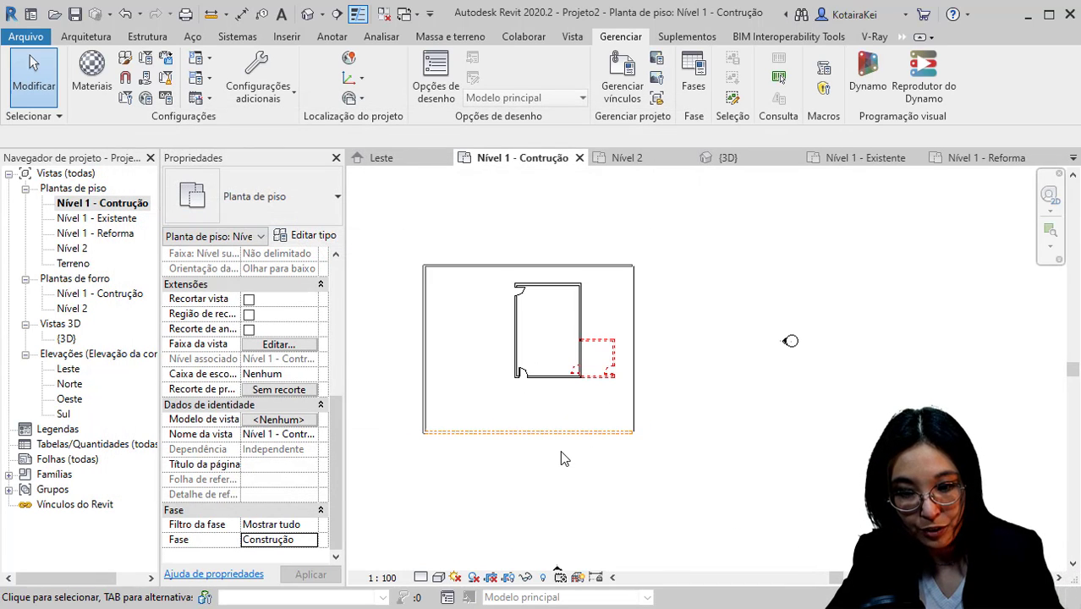
scroll(555, 461, "up", 1)
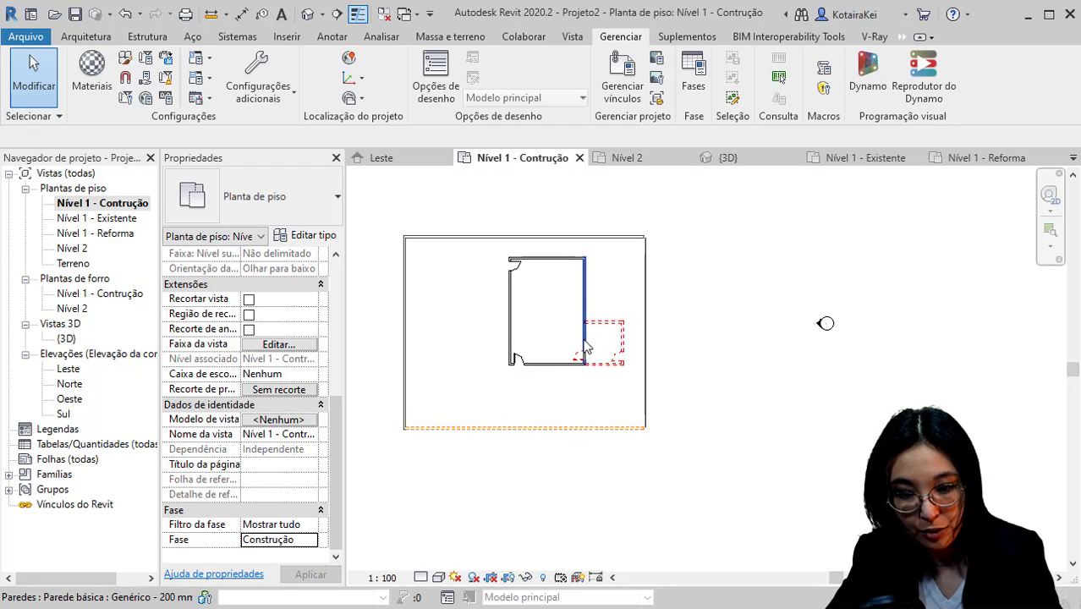
double_click(123, 219)
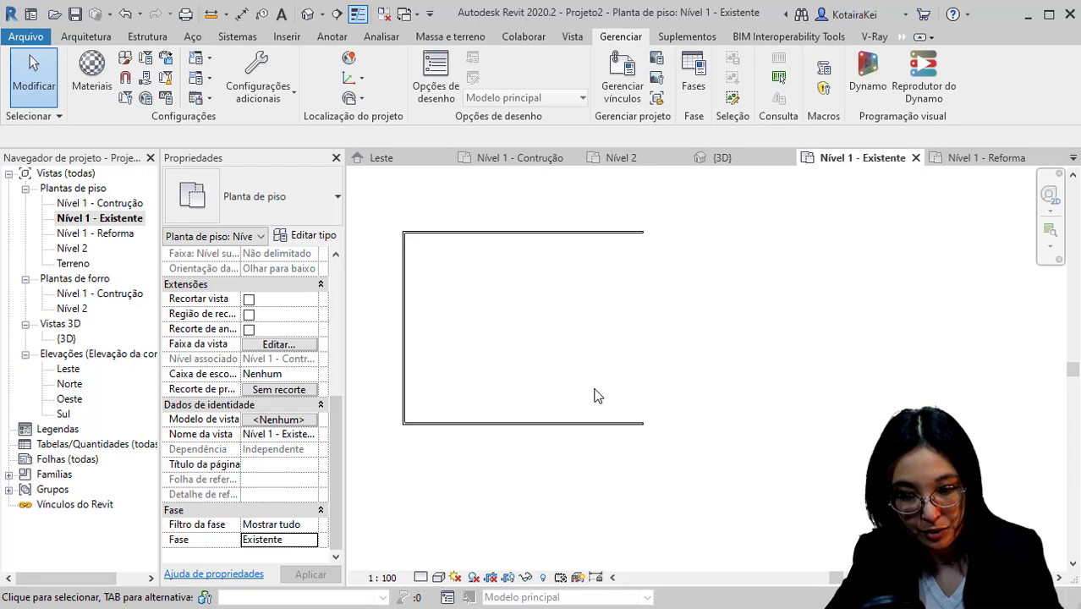
double_click(105, 235)
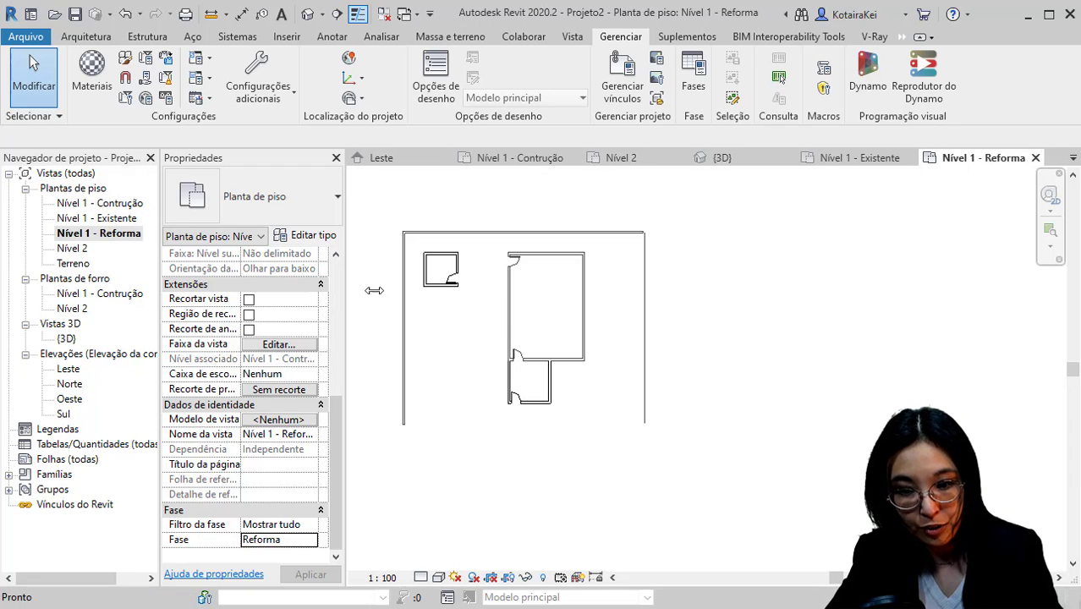
- Open the {3D} view and change its visual style to hidden line
left_click(307, 14)
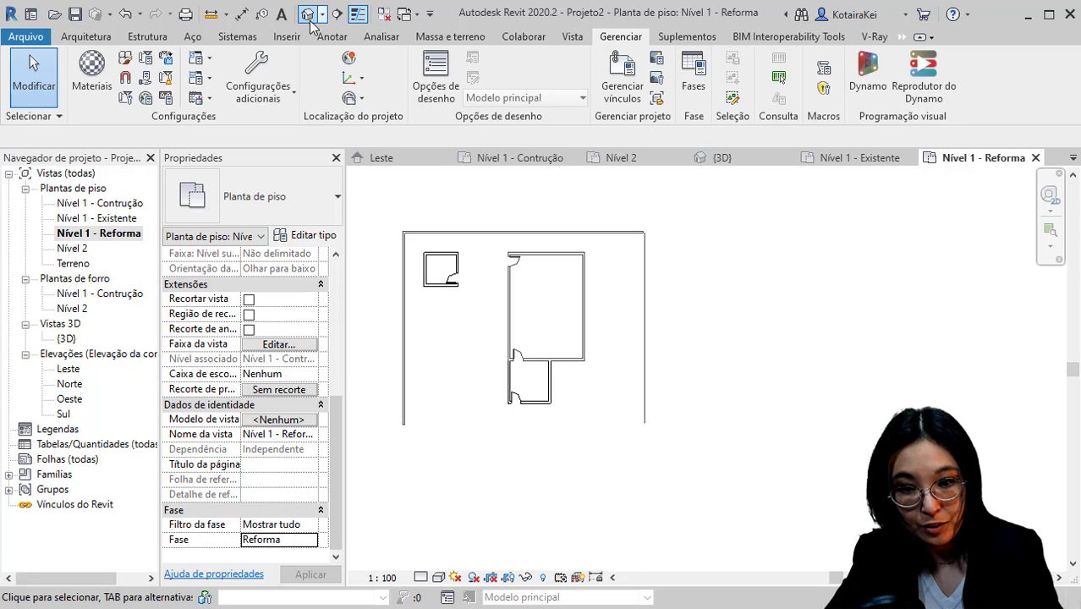
scroll(511, 485, "up", 5)
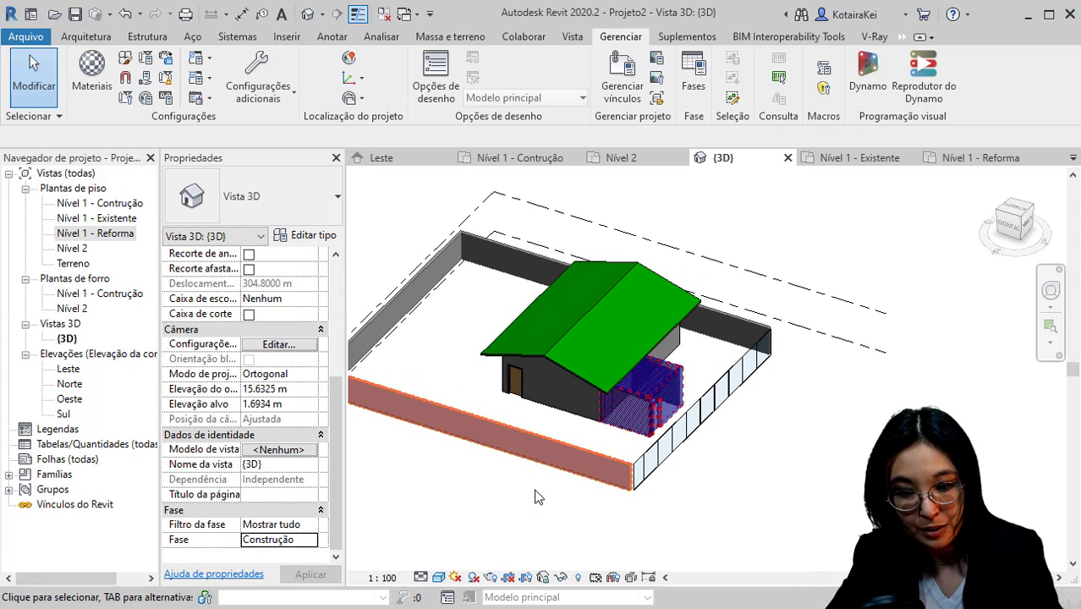
scroll(648, 507, "down", 2)
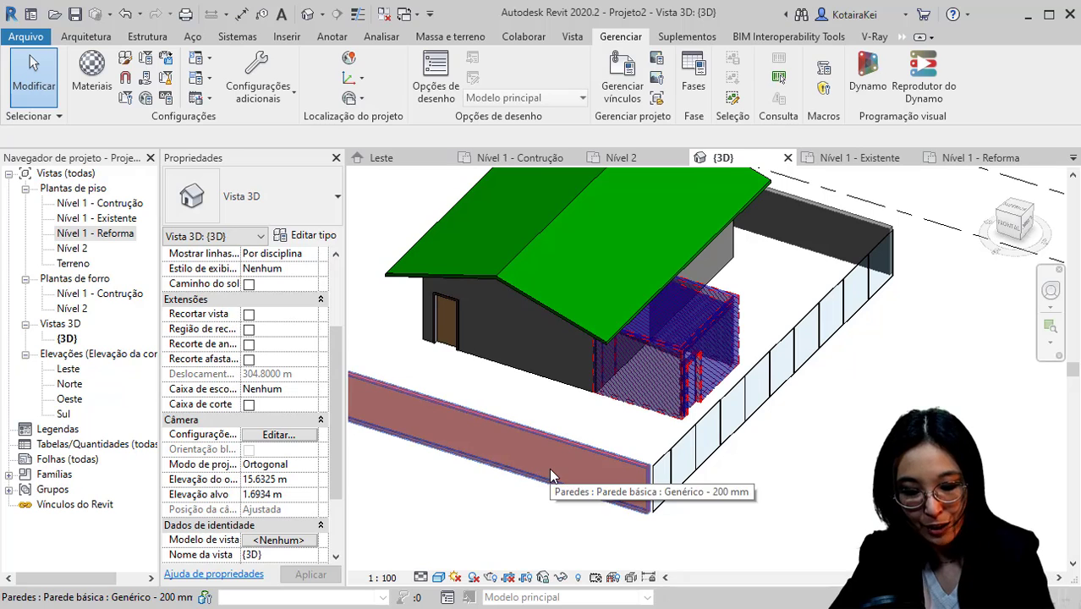
key("h")
key("l")
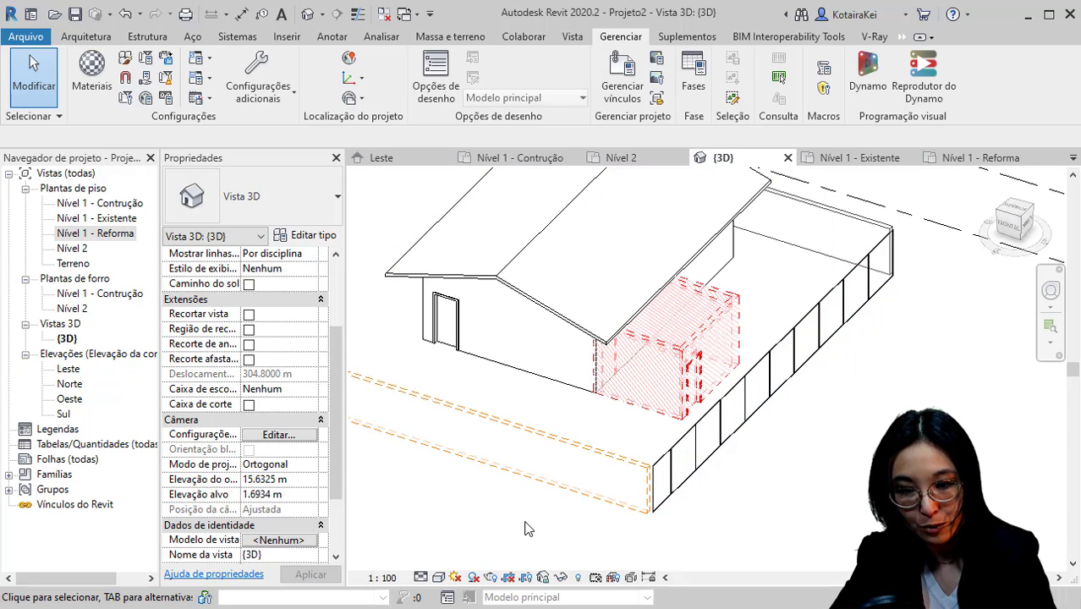
- Compare the {3D} view in the wireframe, shaded and consistent colours visual styles, and leave it shaded
left_click(440, 578)
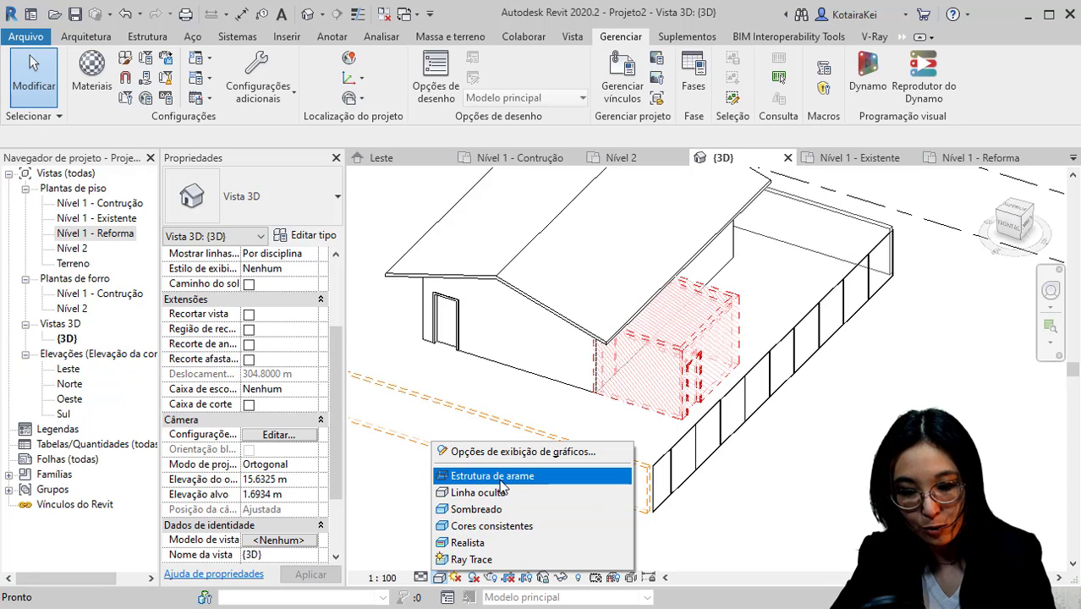
left_click(501, 477)
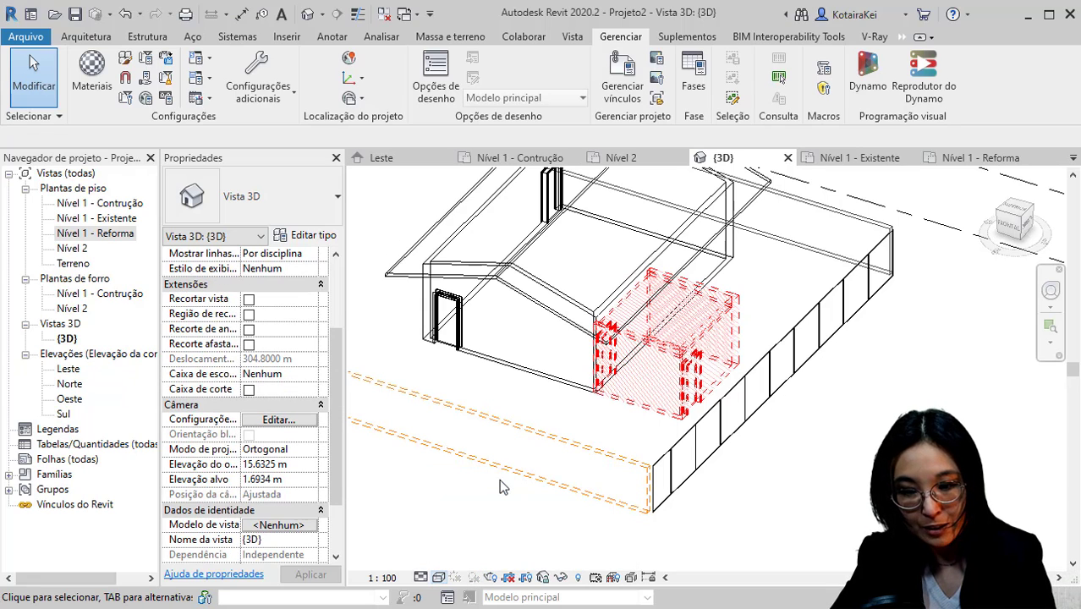
left_click(440, 579)
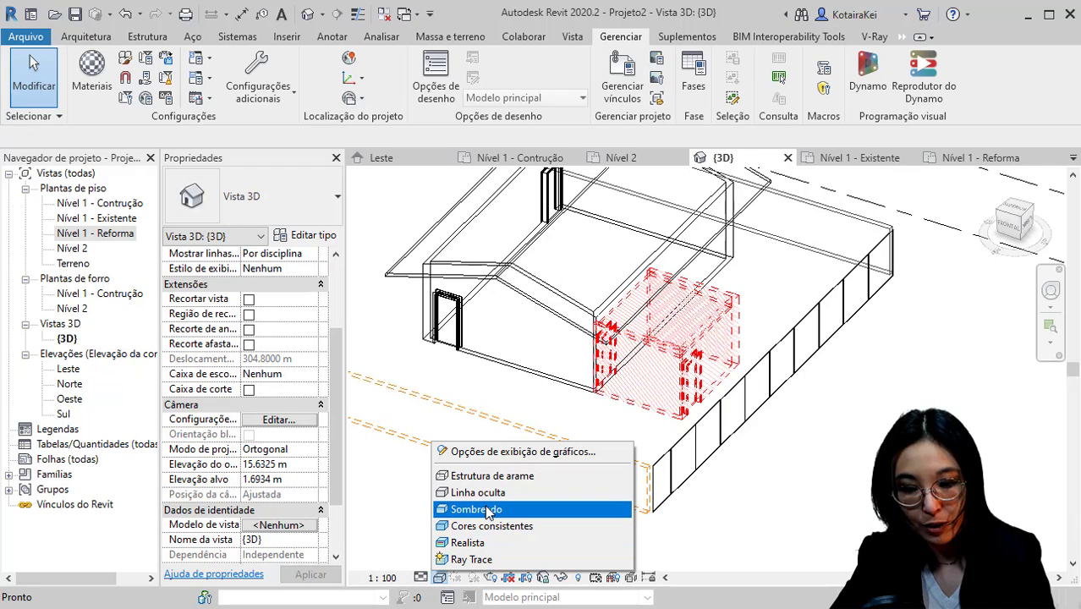
left_click(486, 509)
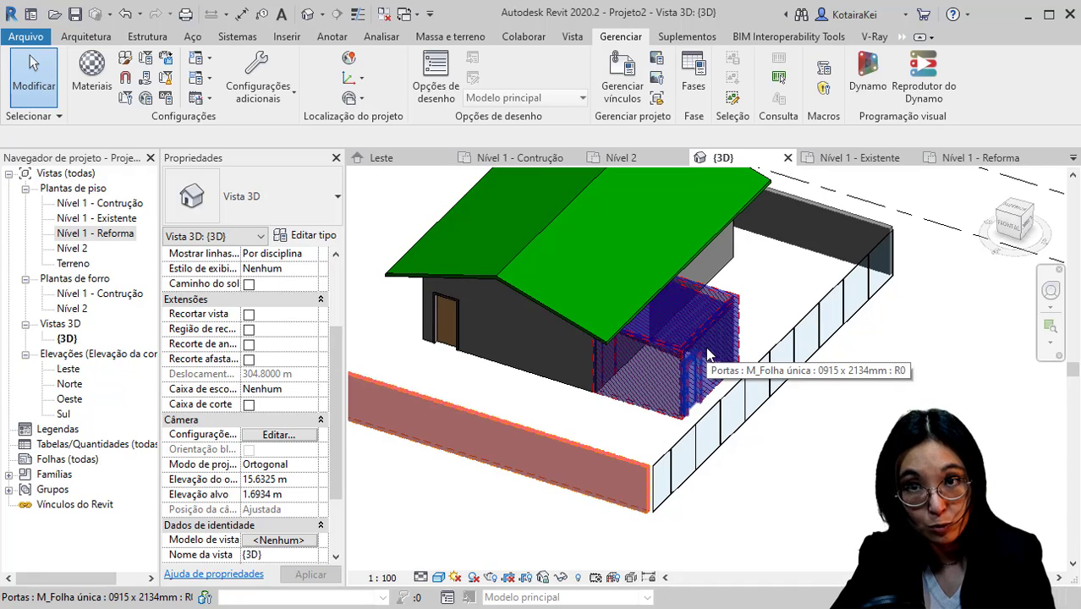
left_click(438, 578)
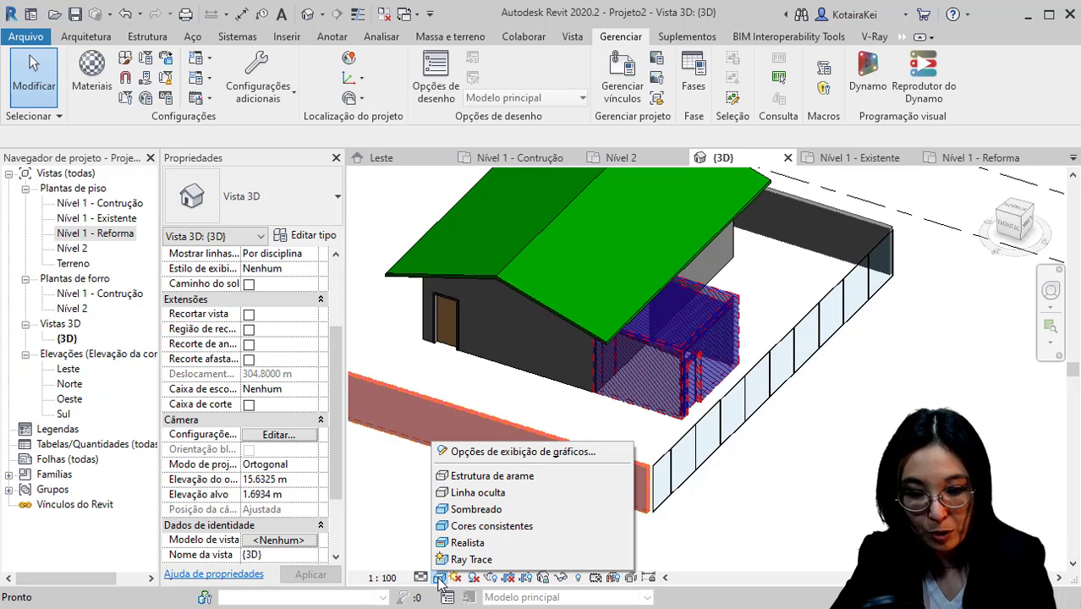
left_click(524, 526)
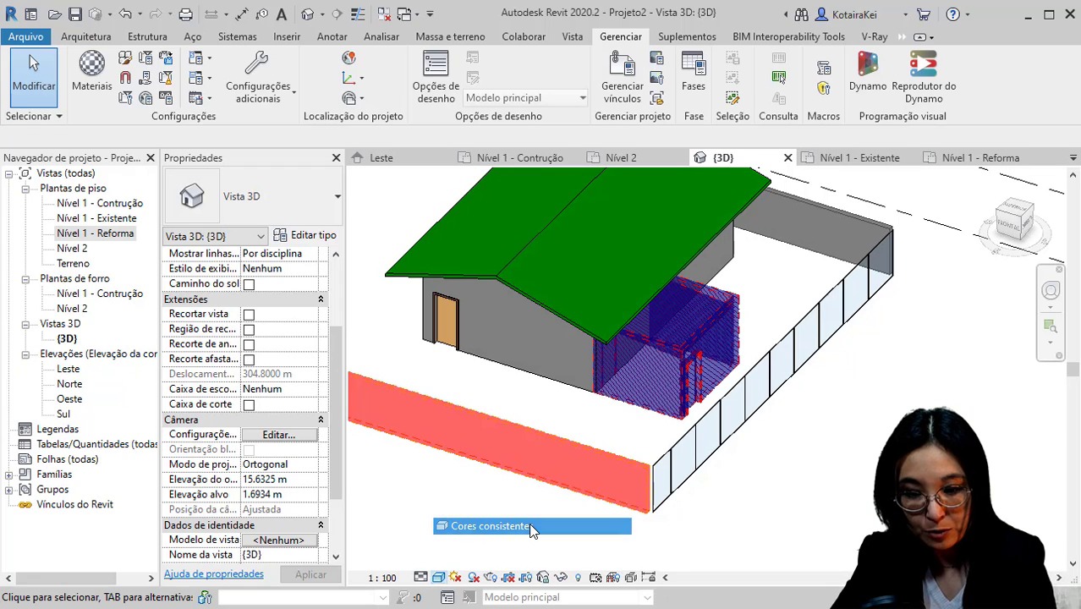
left_click(438, 579)
left_click(474, 510)
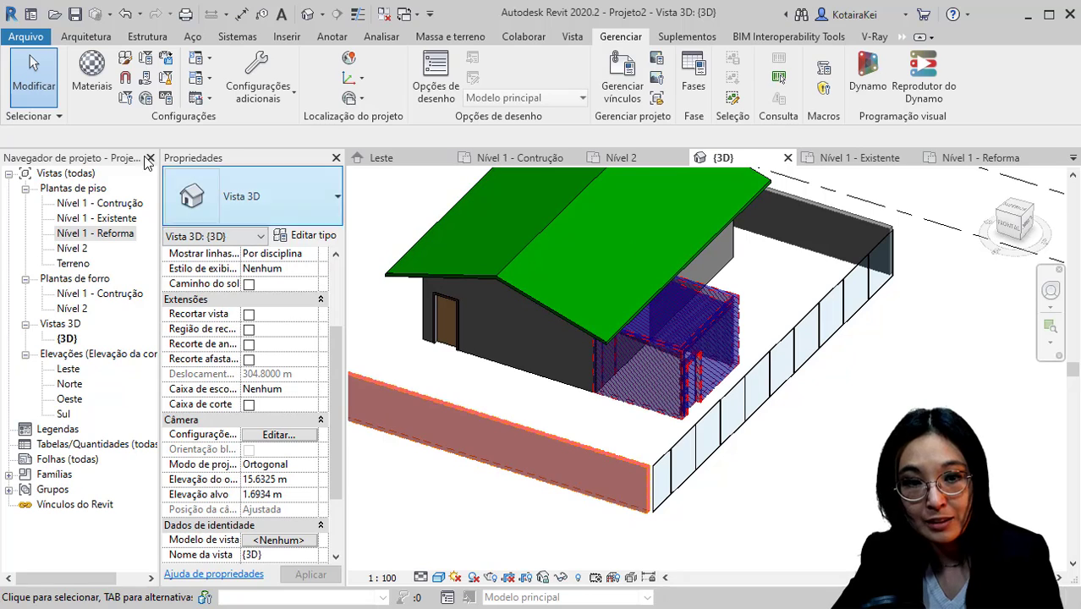
- Open the material browser and search the project materials for "fase"
left_click(102, 105)
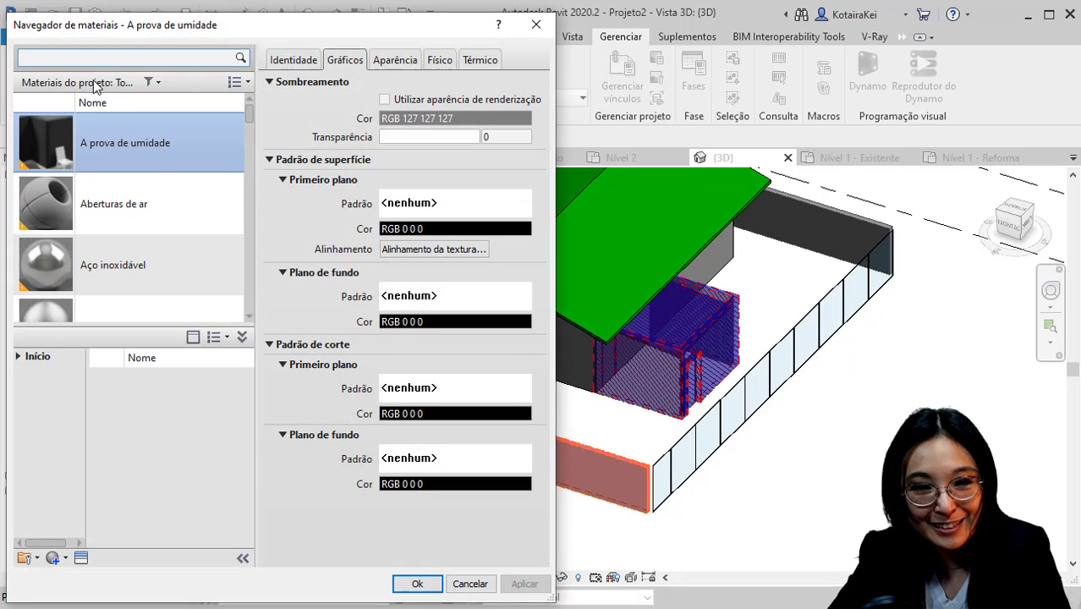
left_click(77, 57)
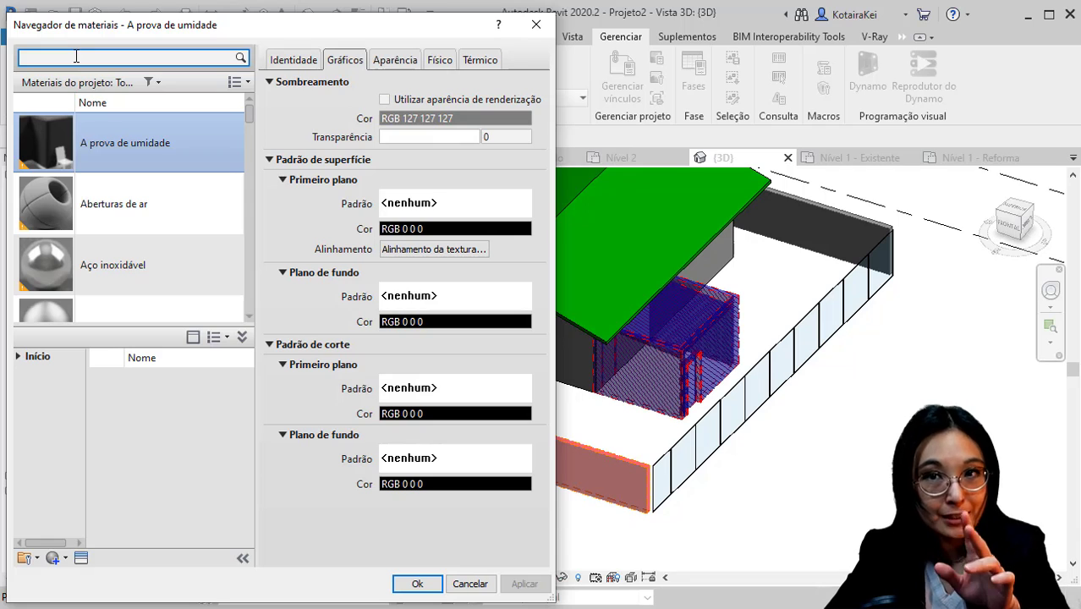
type("f")
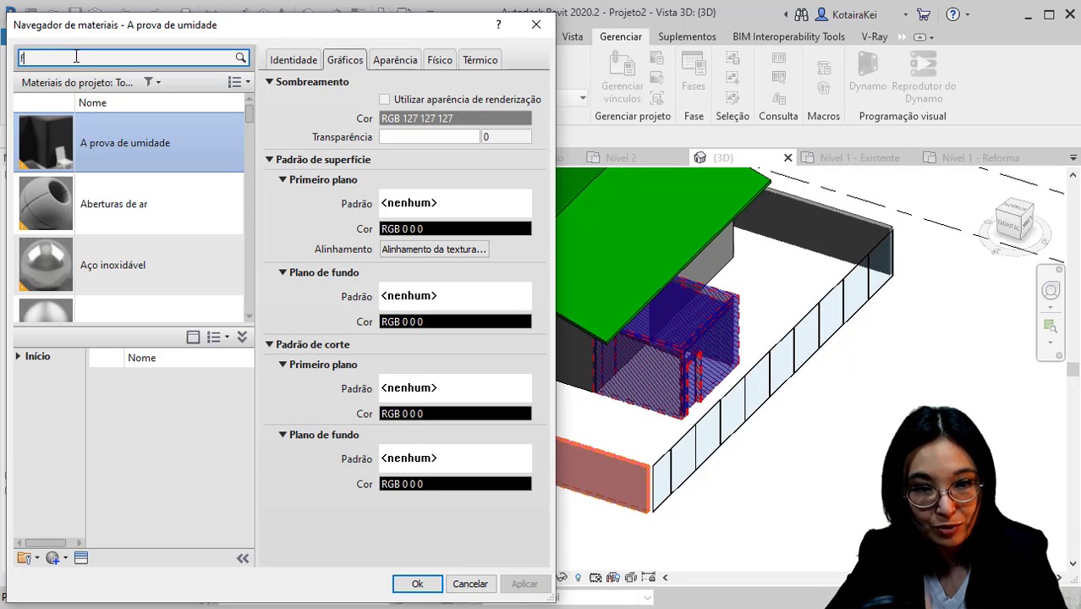
type("ase")
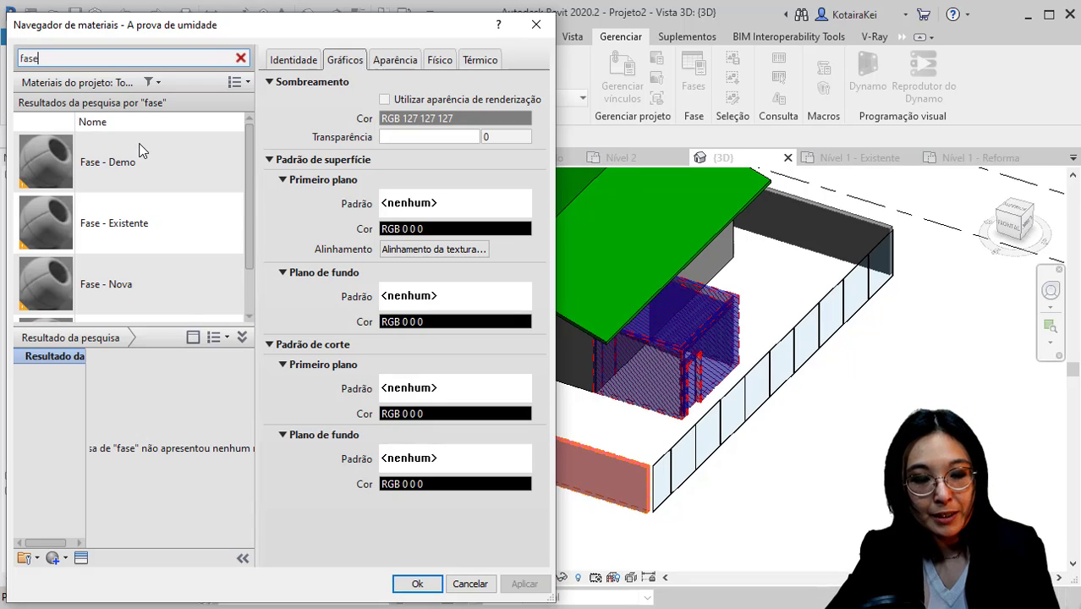
- Set the Fase - Demo material's shading colour to yellow RGB 255-242-0 and apply the change
left_click(173, 169)
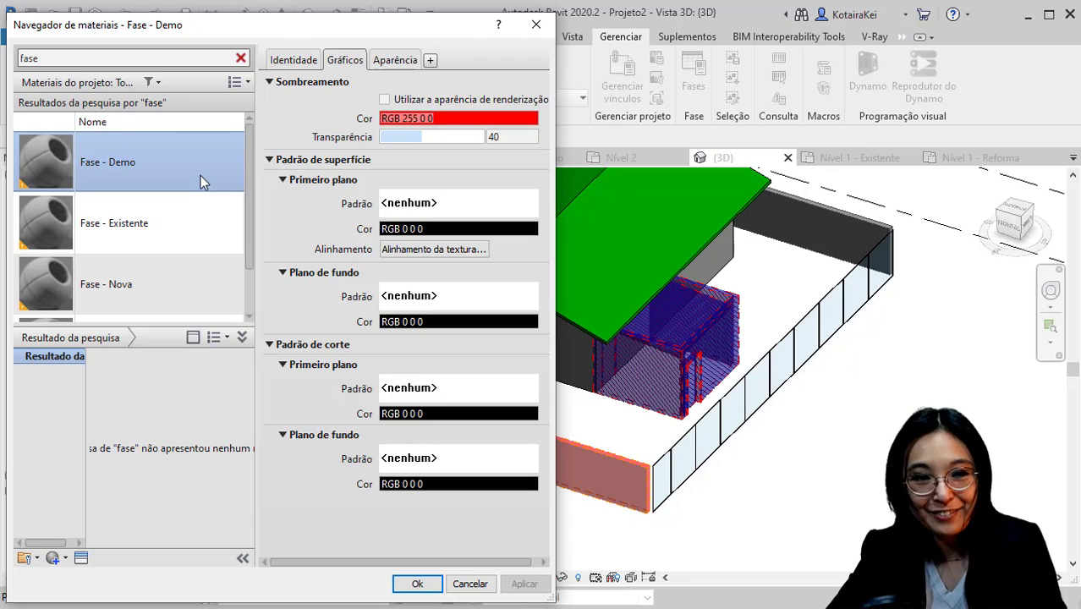
left_click(623, 479)
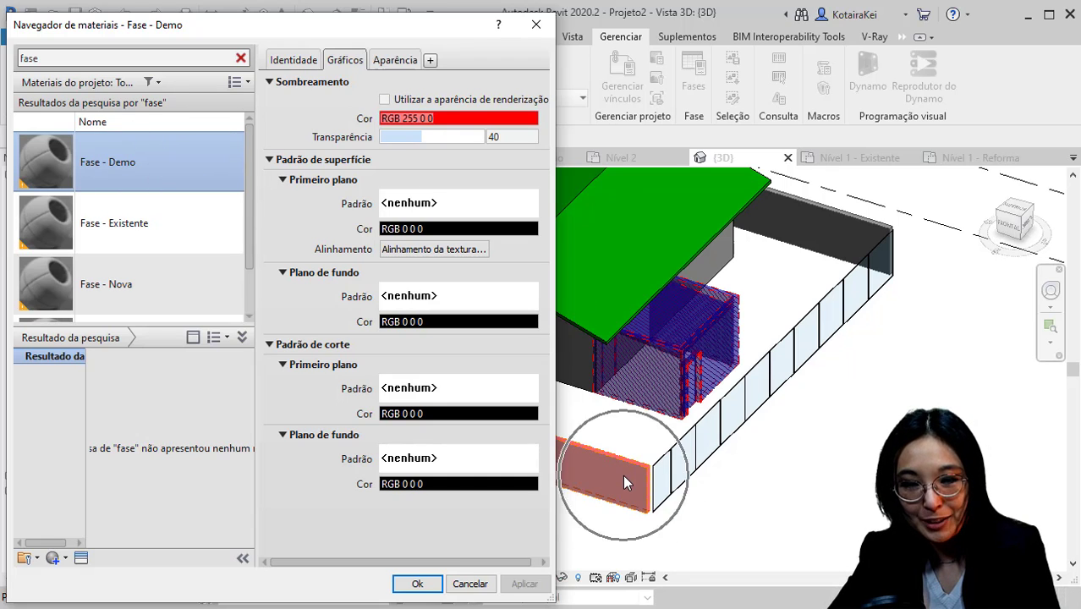
left_click(486, 123)
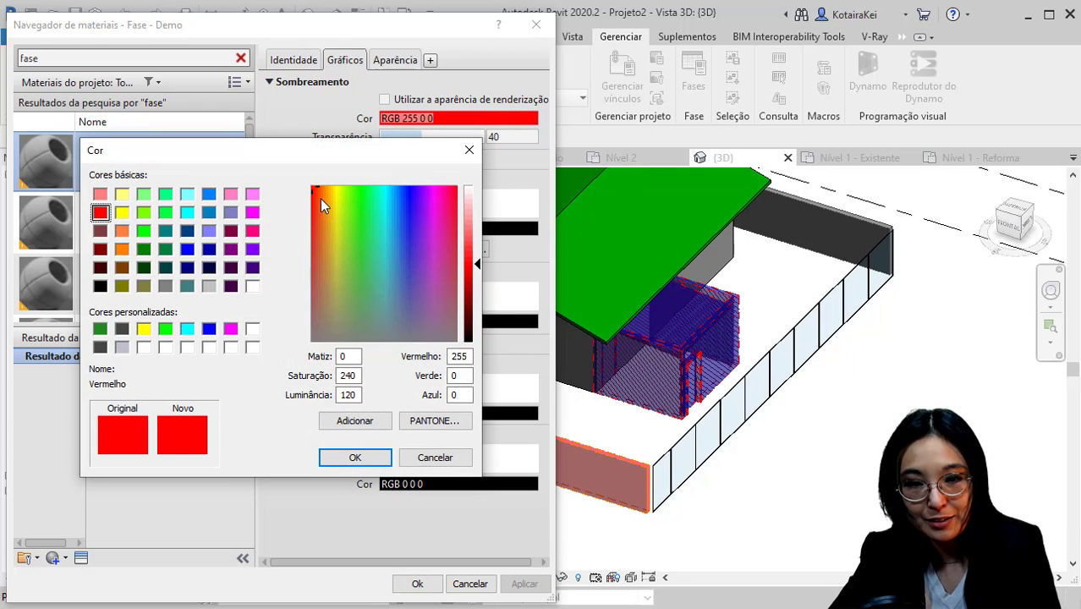
left_click_drag(322, 200, 335, 189)
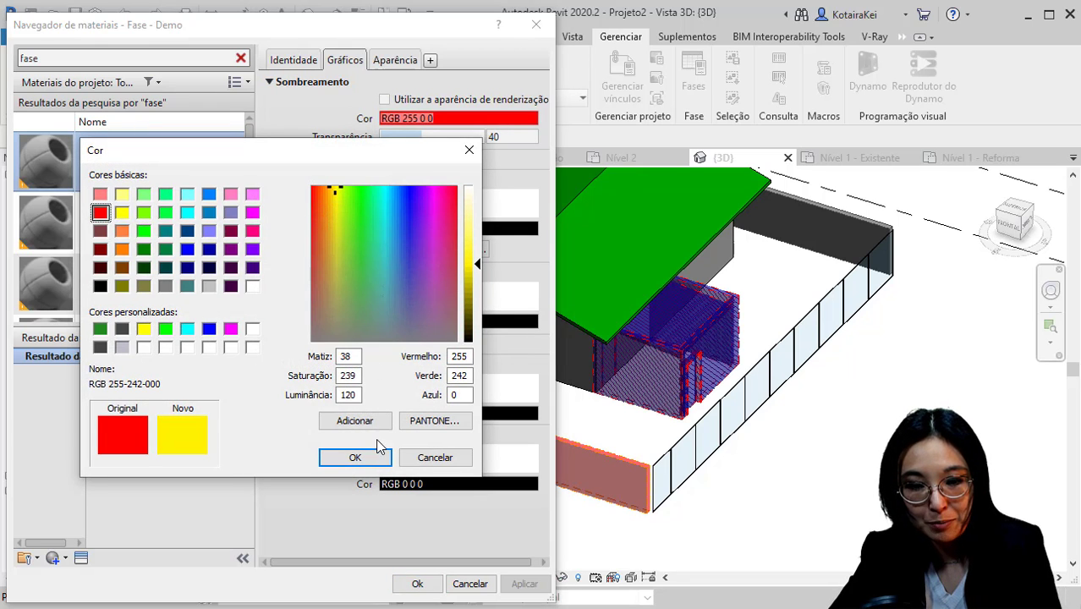
left_click(378, 452)
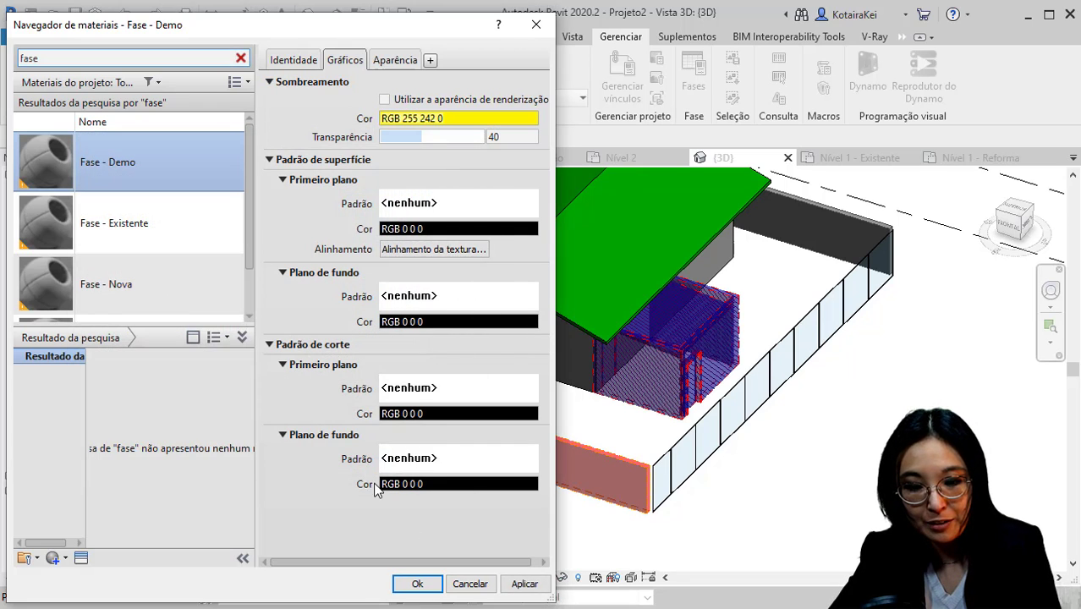
left_click(524, 583)
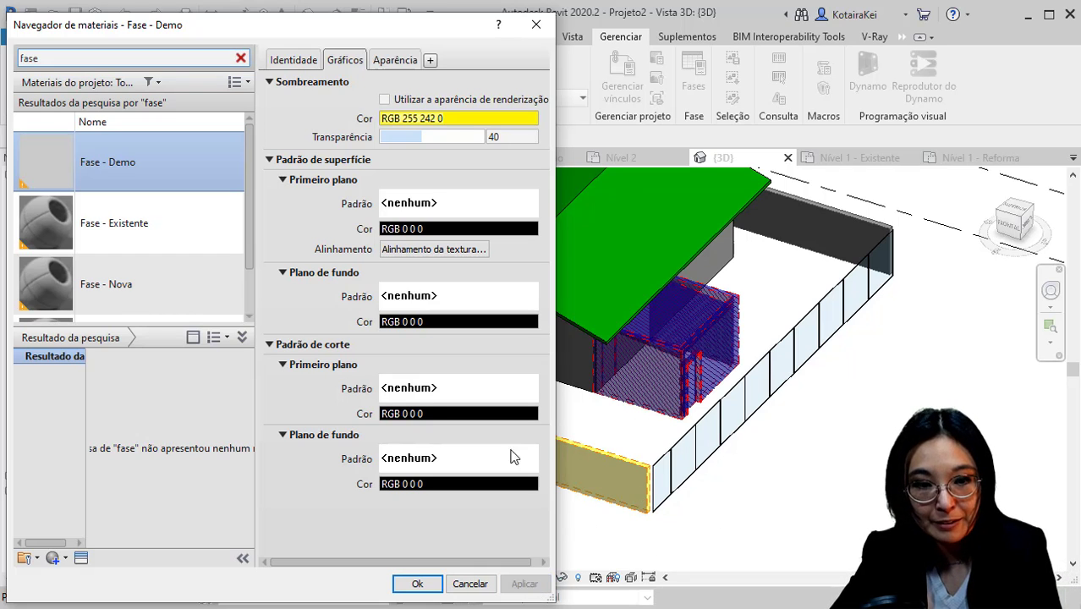
- Set the Fase - Existente material's shading transparency to 50 and apply the change
left_click(172, 231)
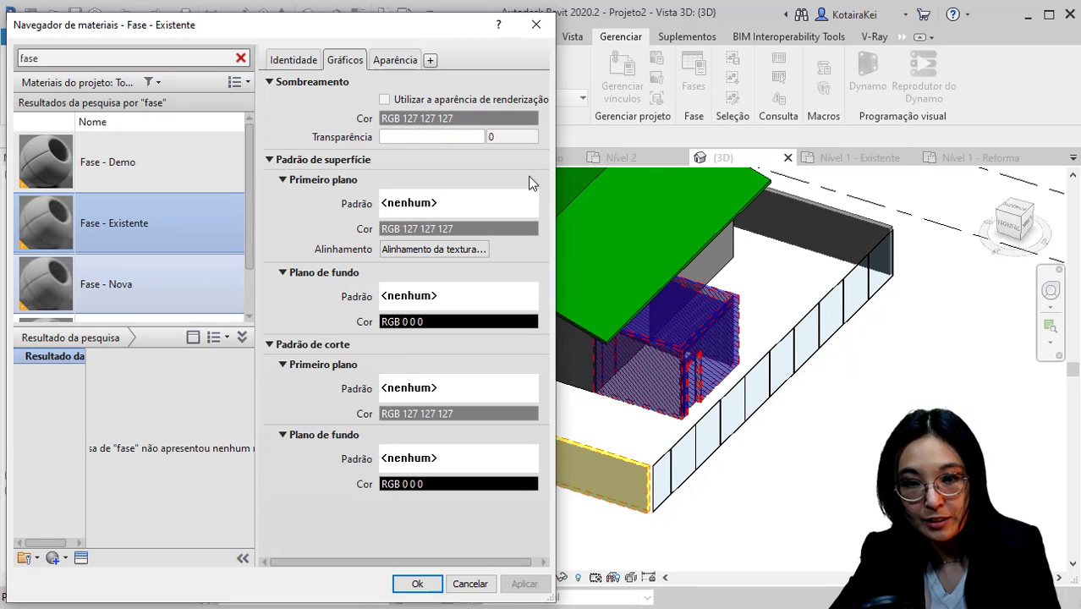
left_click_drag(382, 138, 425, 138)
double_click(493, 137)
type("50")
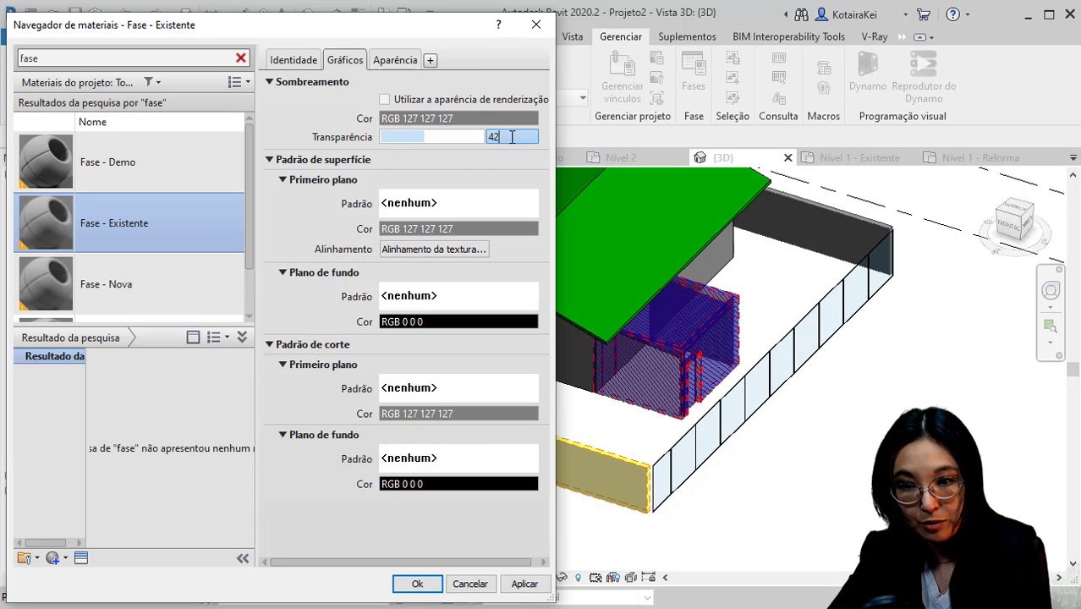
key("Return")
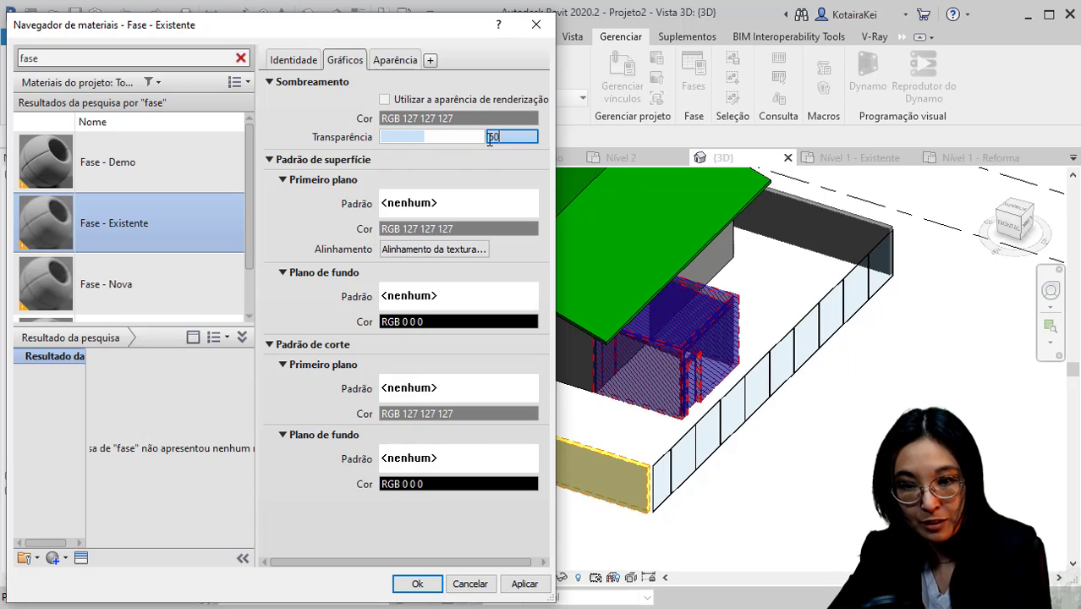
left_click(529, 585)
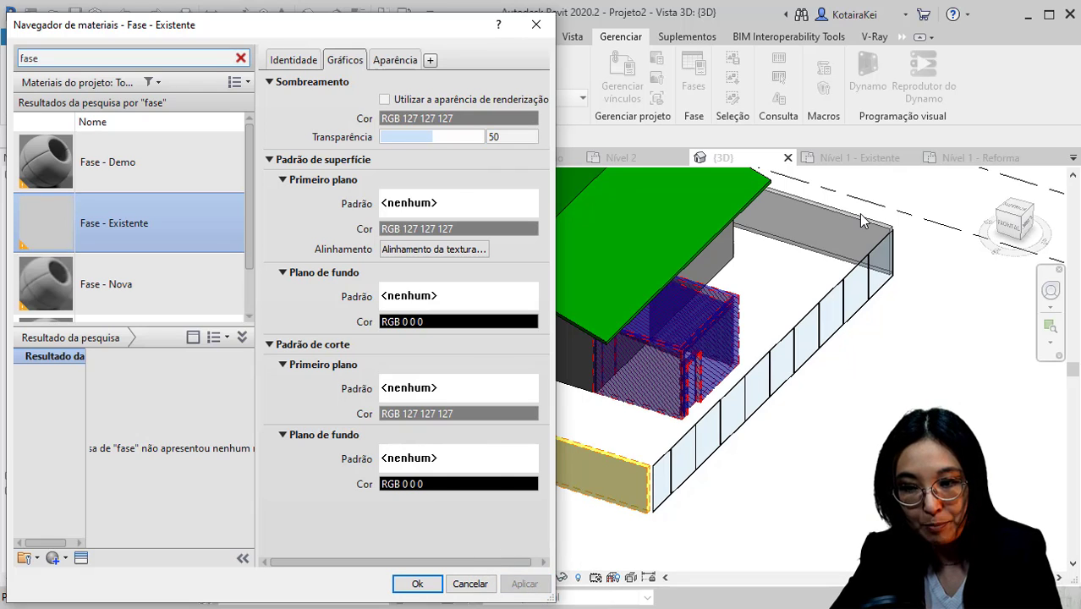
left_click(472, 135)
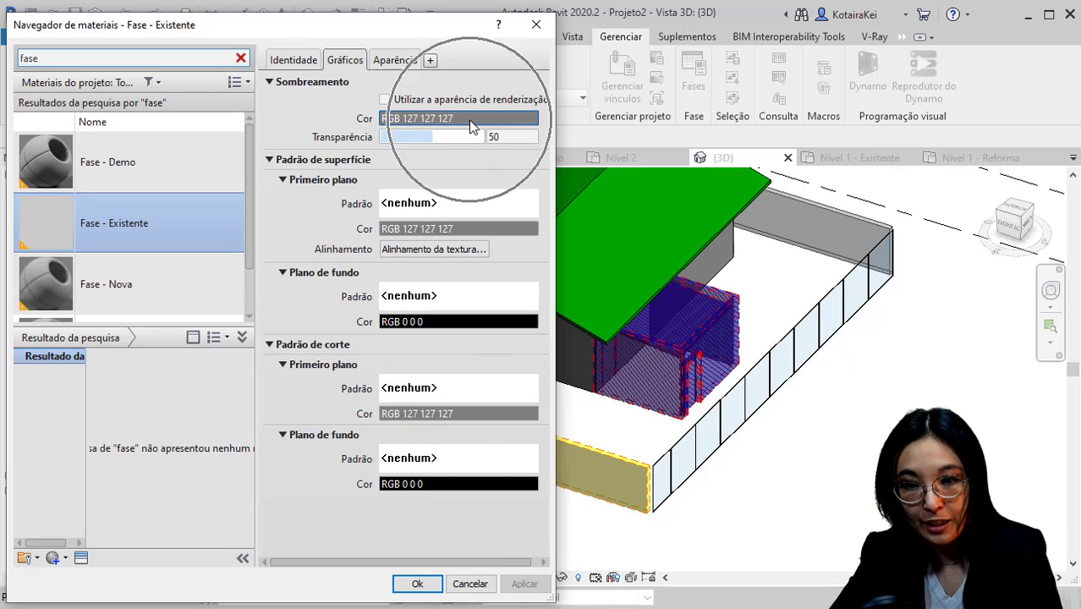
left_click(430, 138)
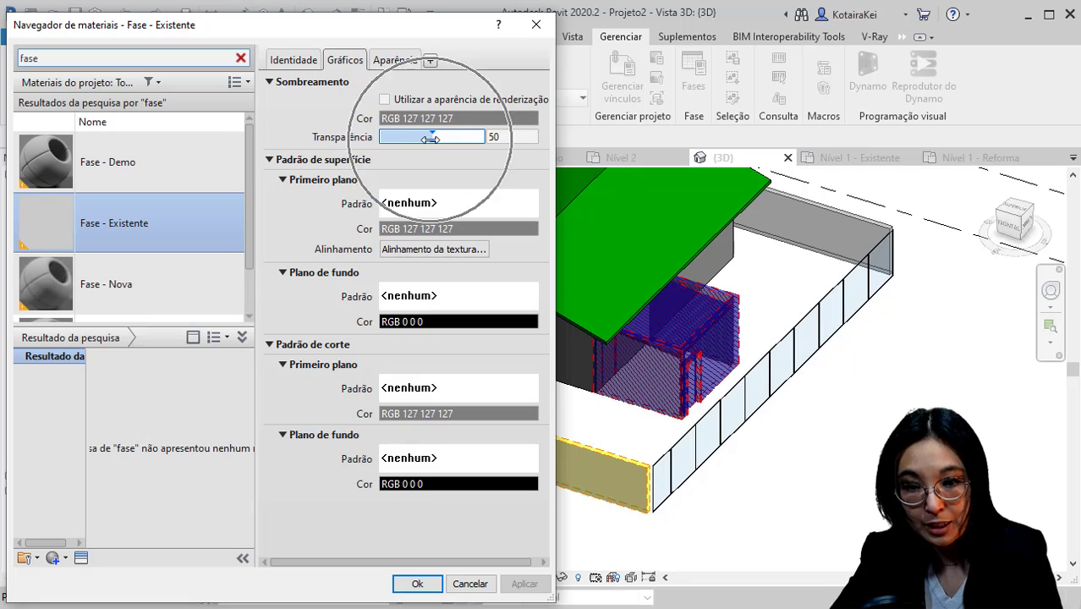
- Review the Fase - Nova material's graphics, and set the Fase - Temporária material's shading colour to red RGB 255-0-0
left_click(171, 284)
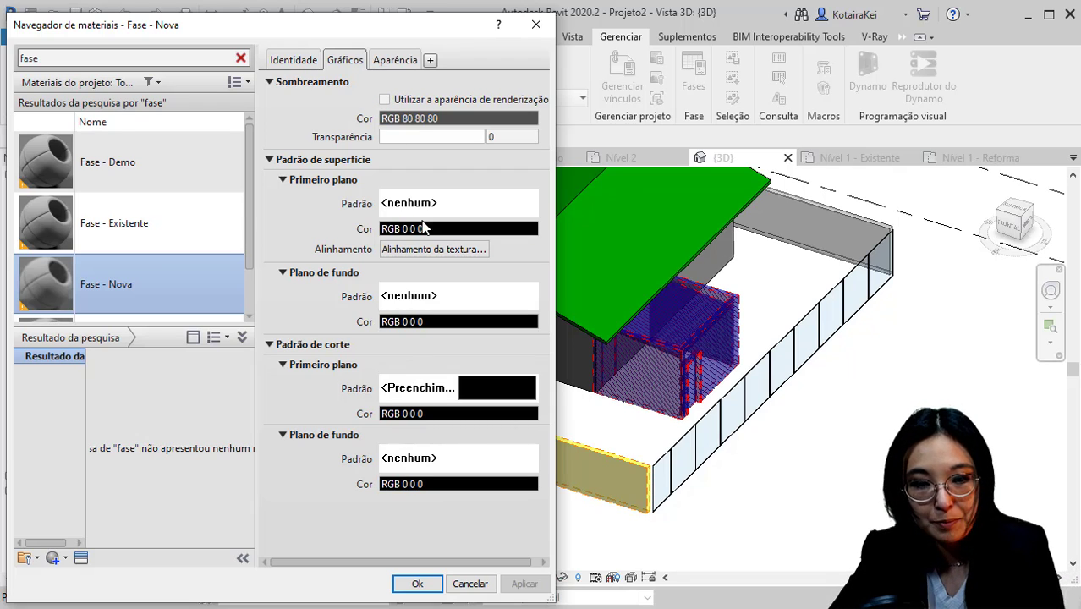
left_click_drag(249, 246, 248, 282)
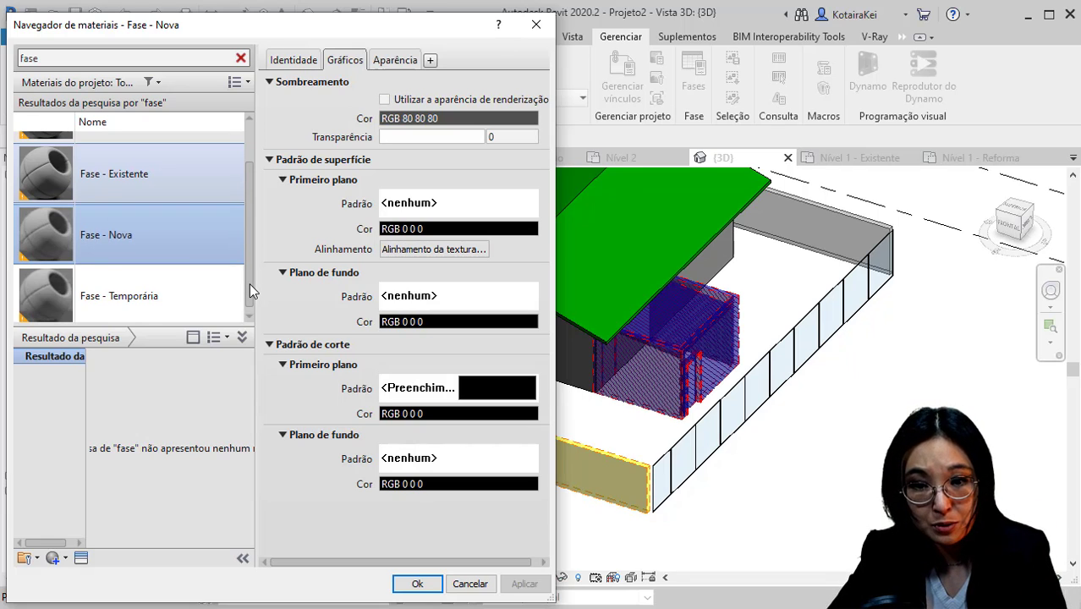
left_click_drag(249, 283, 250, 288)
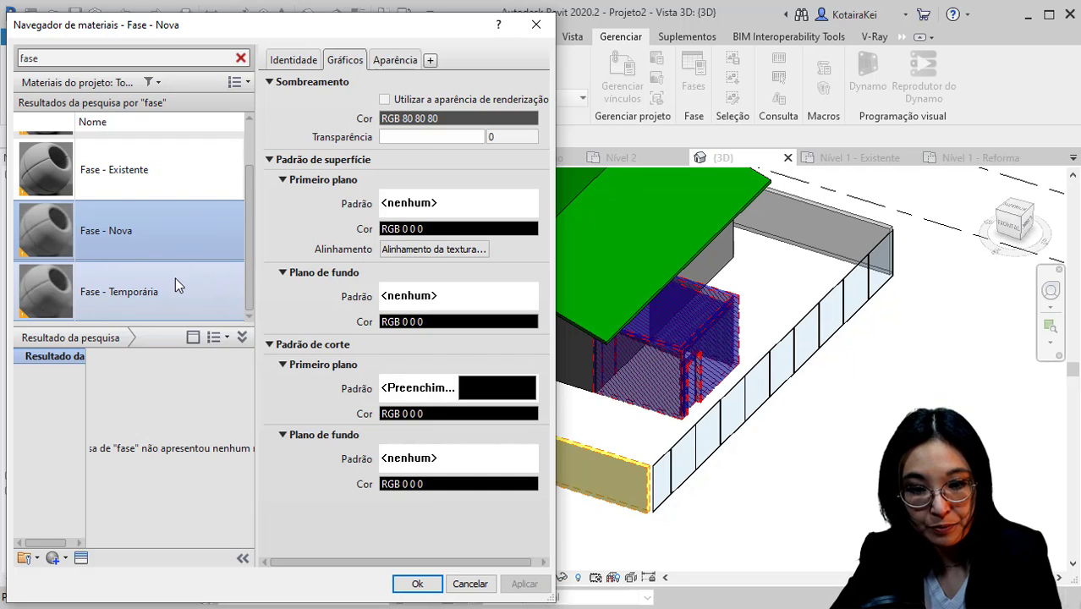
left_click(175, 280)
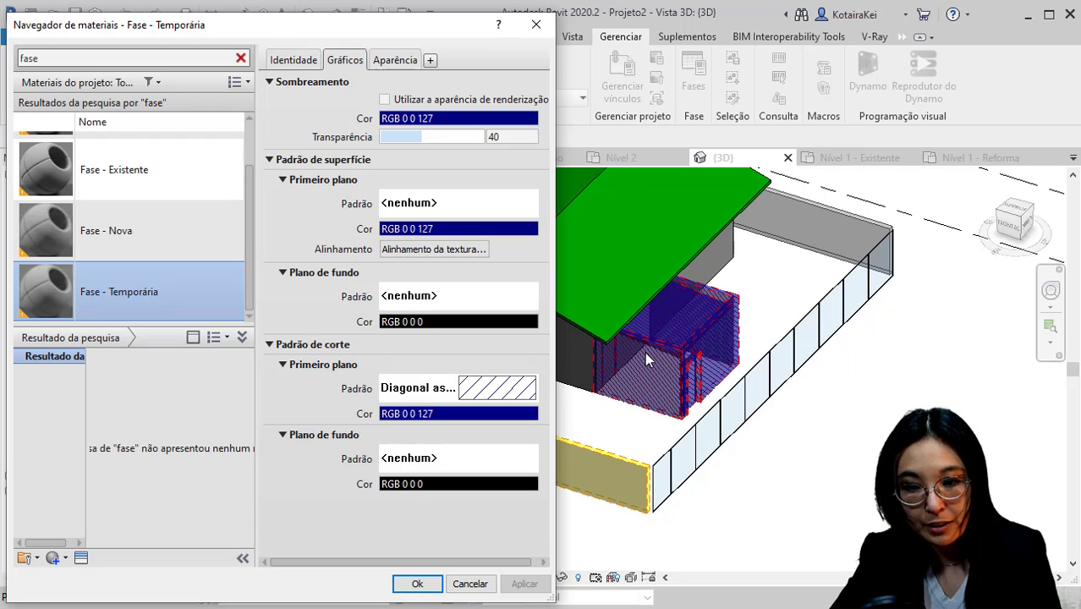
left_click(442, 119)
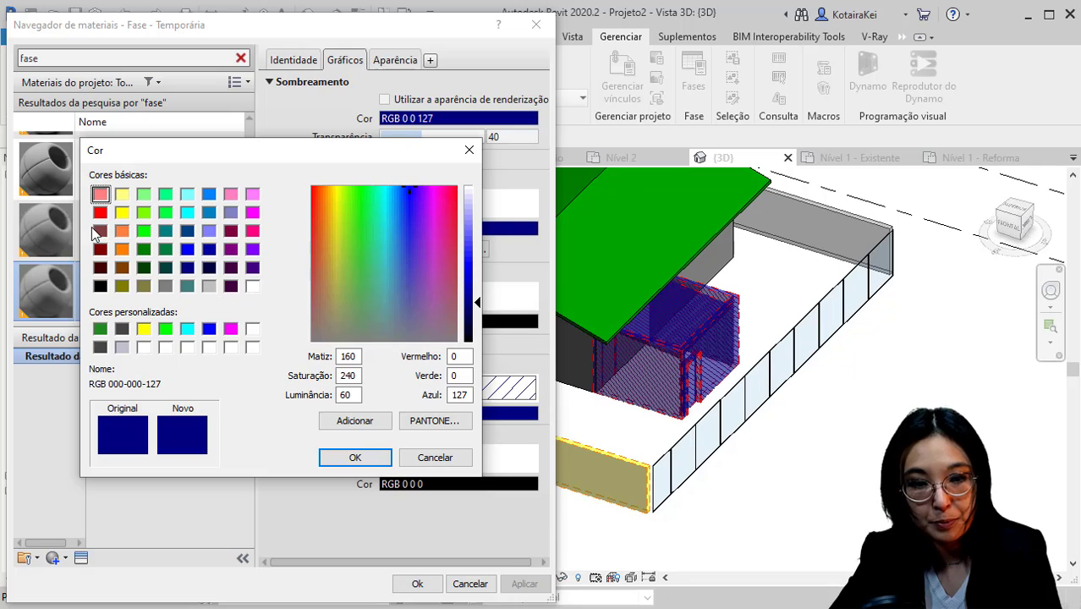
left_click(100, 212)
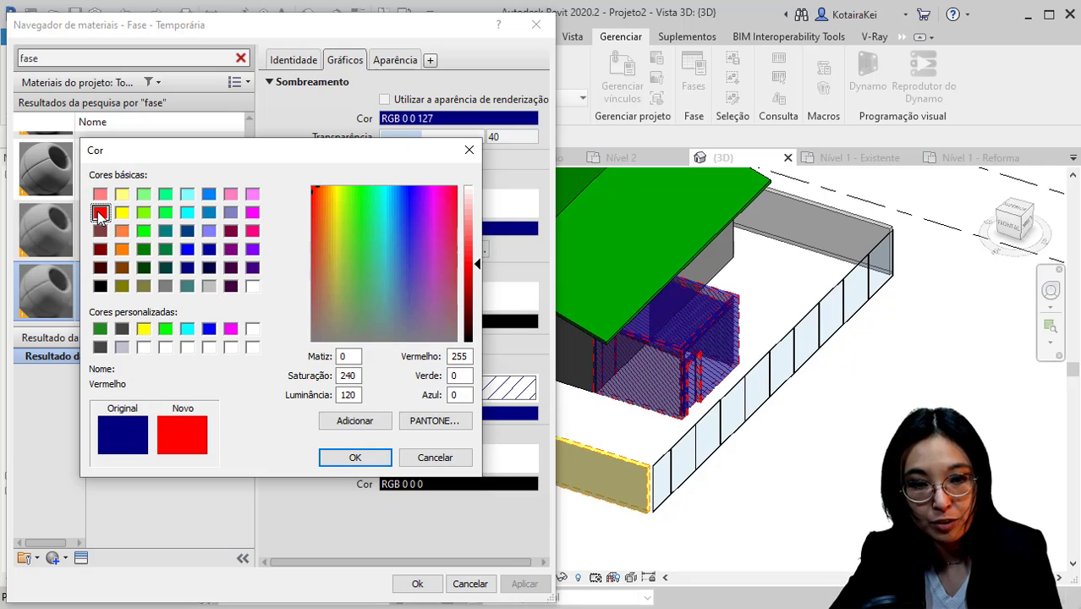
left_click(355, 459)
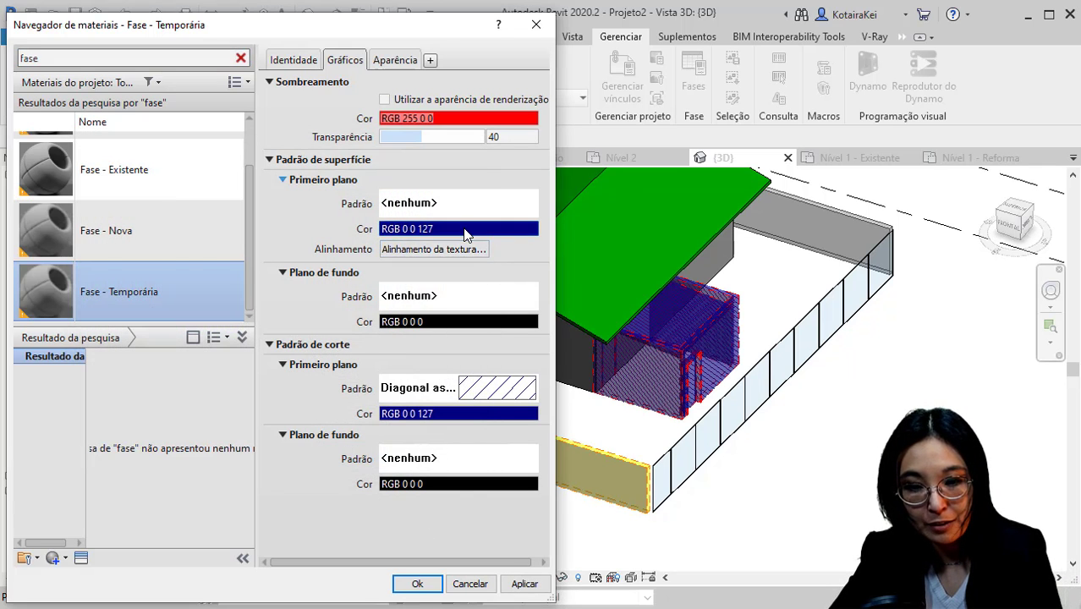
- Set the Fase - Temporária material's surface and cut foreground pattern colours to red RGB 255-0-0
left_click(461, 229)
left_click(100, 212)
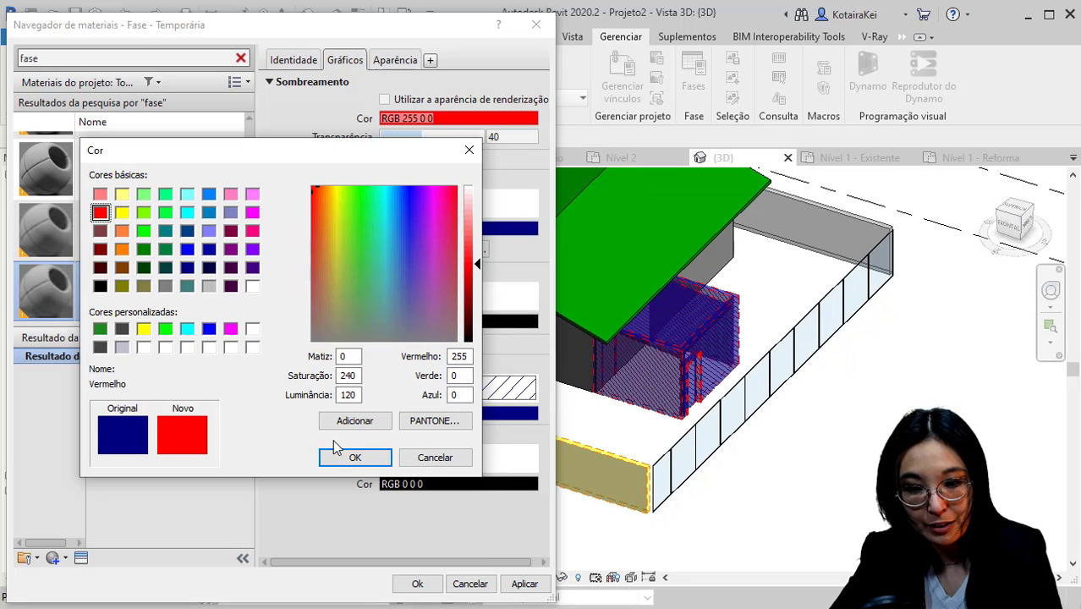
left_click(349, 457)
left_click(461, 416)
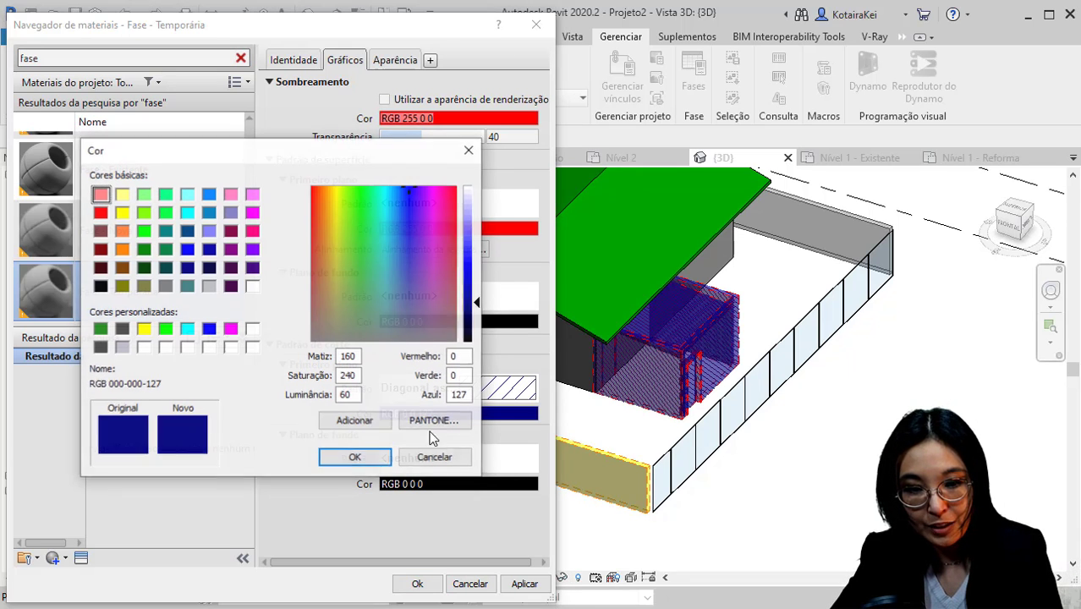
left_click(99, 212)
left_click(351, 458)
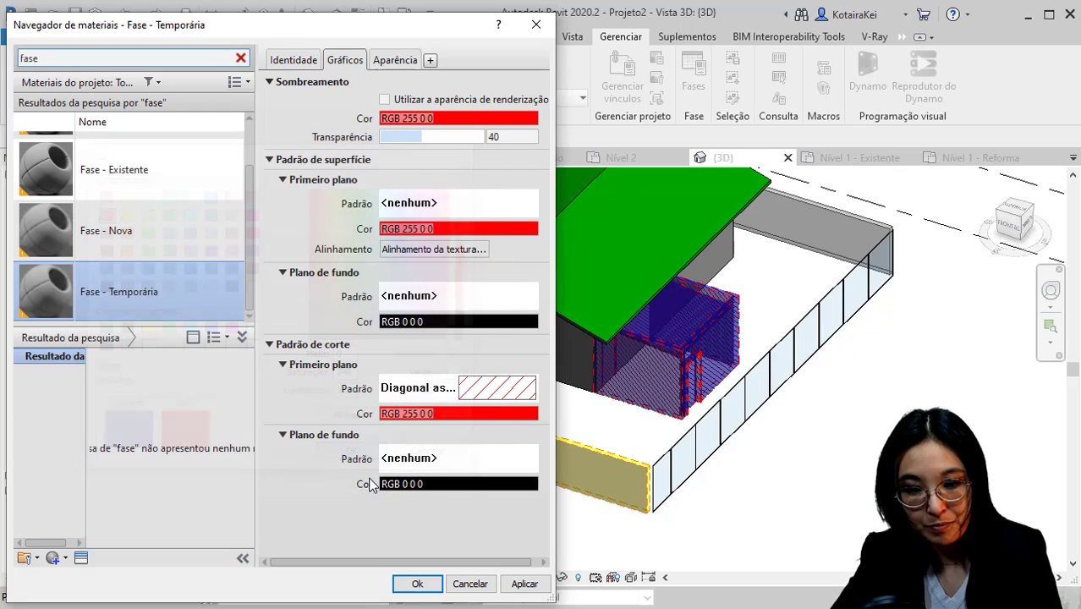
left_click(430, 140)
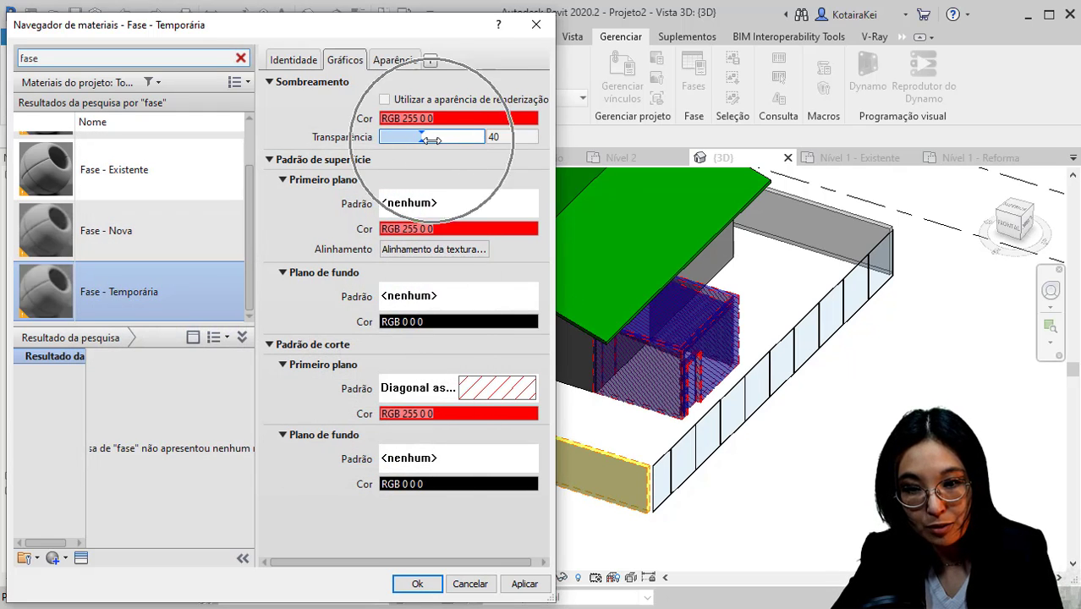
left_click(497, 138)
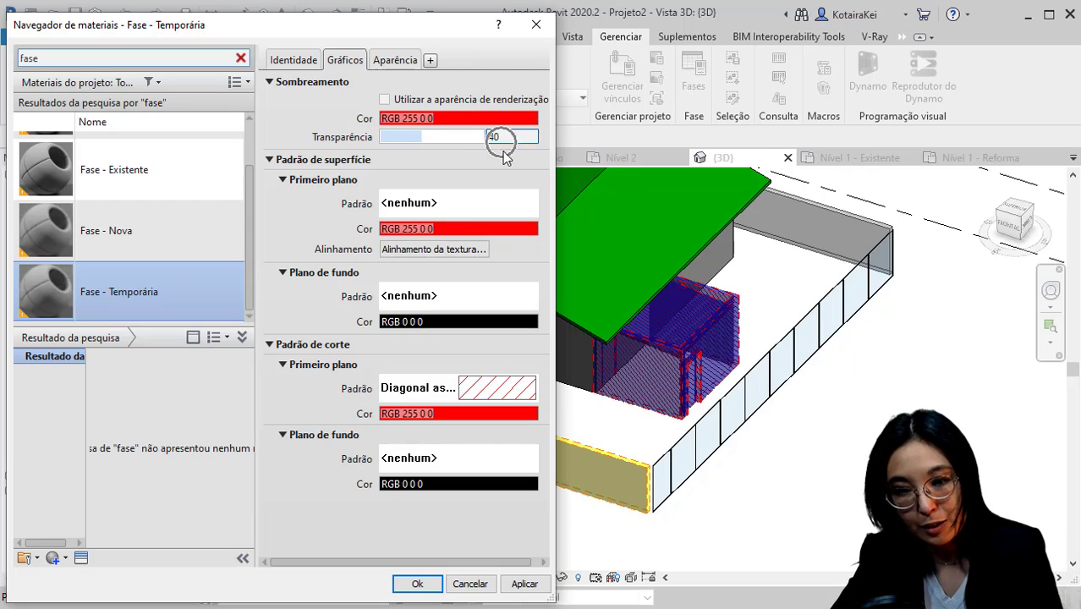
- Apply the Fase - Temporária material's graphics changes and close the material browser
left_click(542, 590)
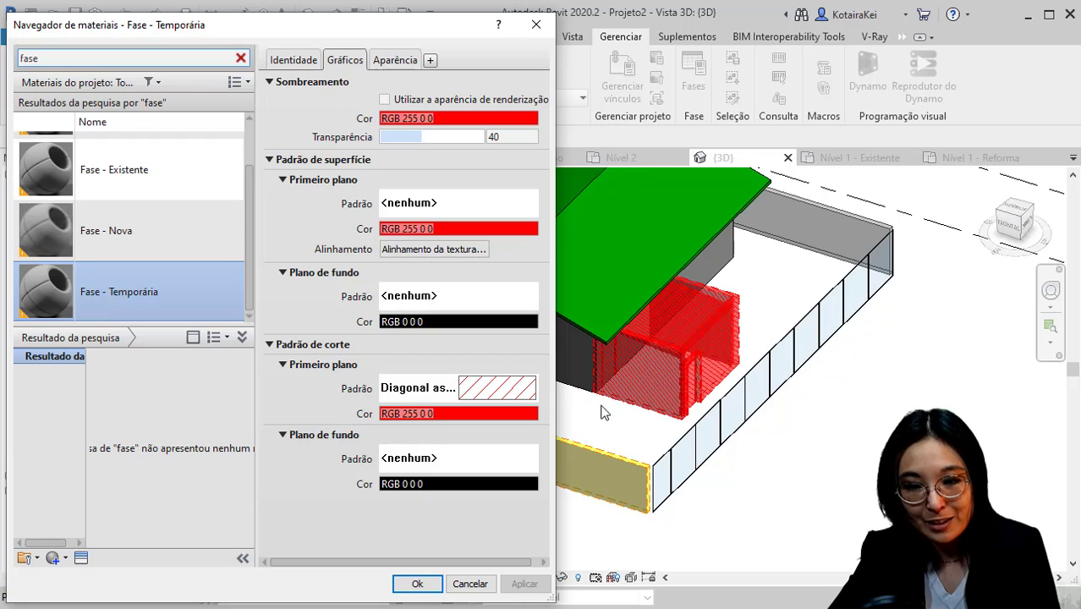
left_click(417, 584)
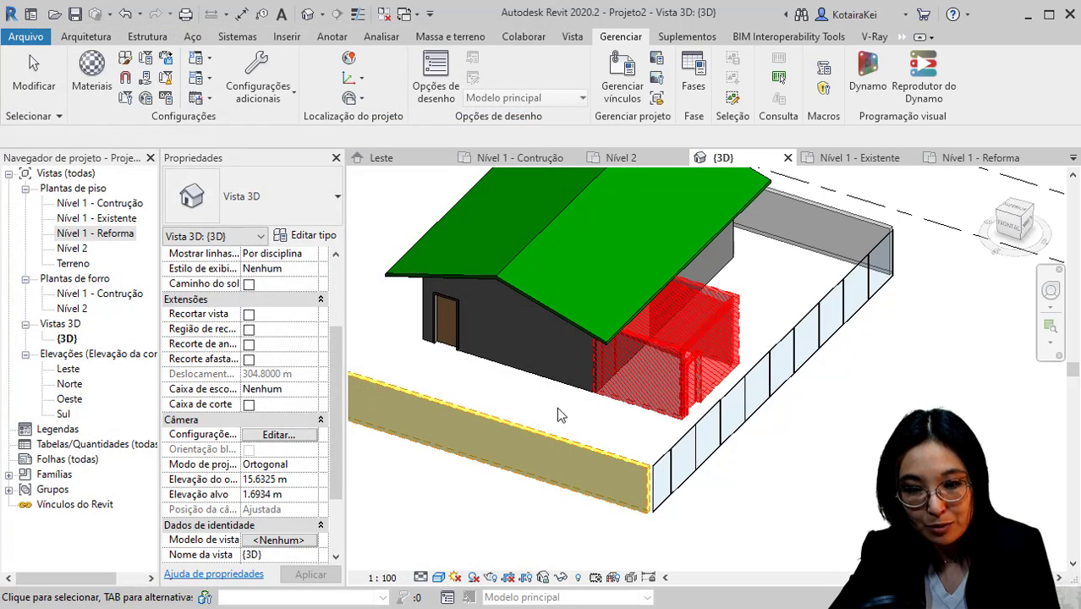
- Open the material selection for the structure layer of the house's front wall type, Genérico - 200 mm
left_click(563, 341)
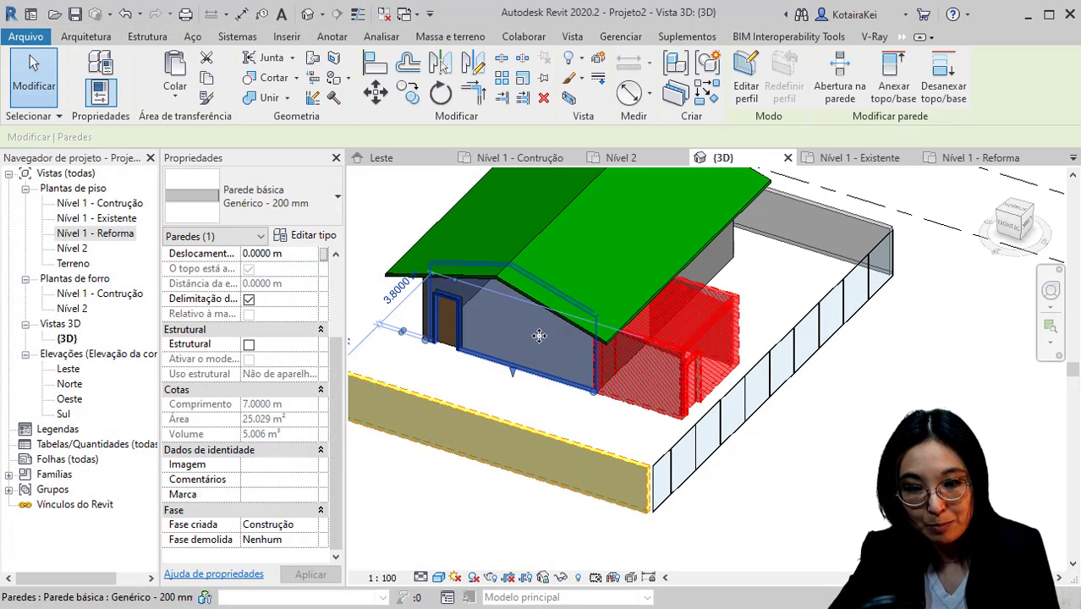
left_click(326, 239)
left_click(423, 206)
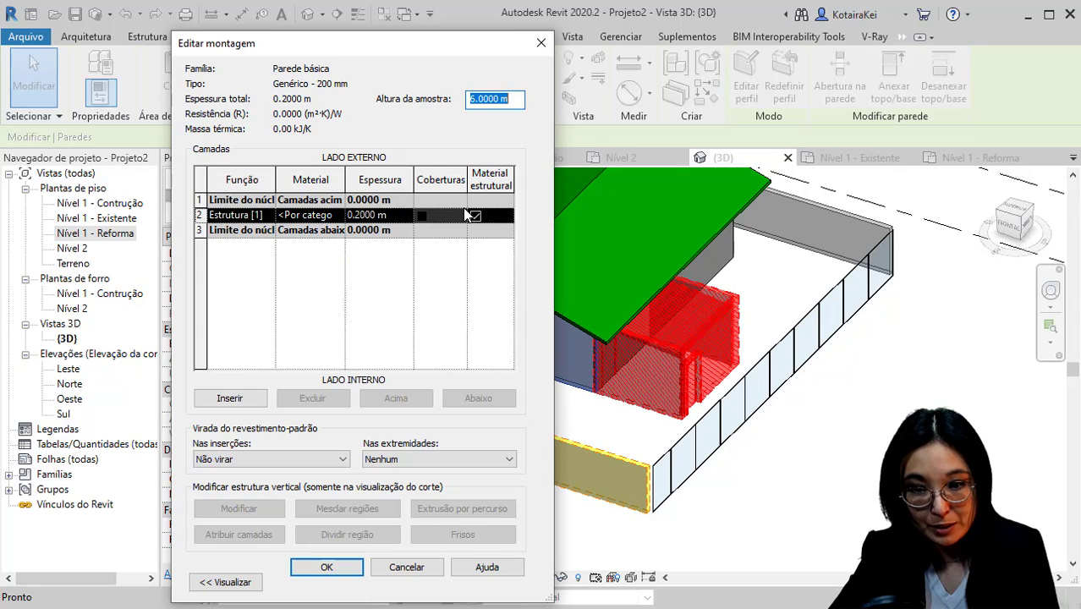
left_click(313, 216)
double_click(345, 180)
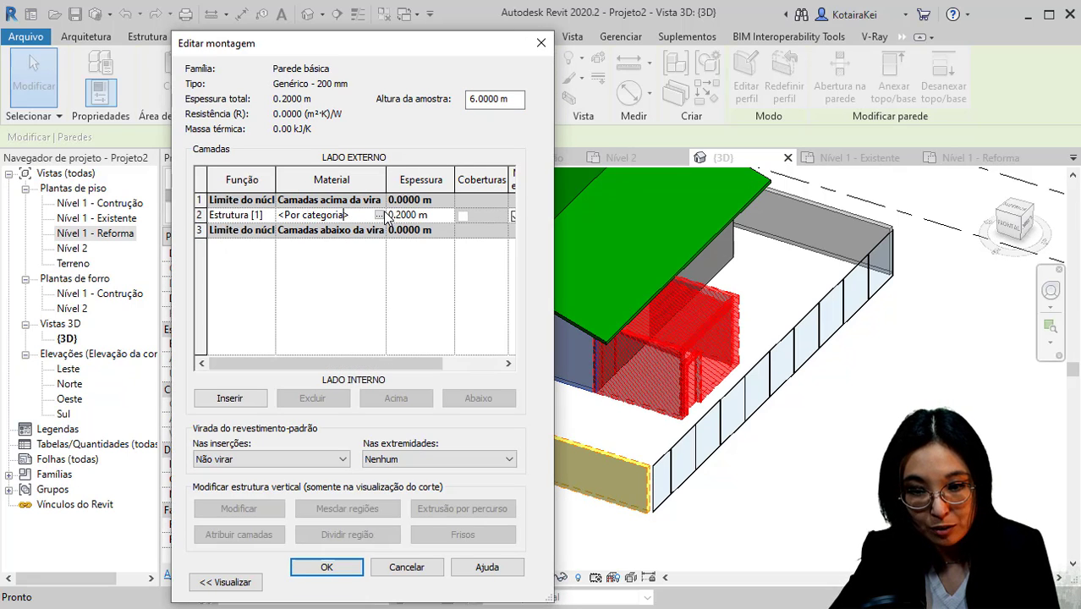
left_click(379, 215)
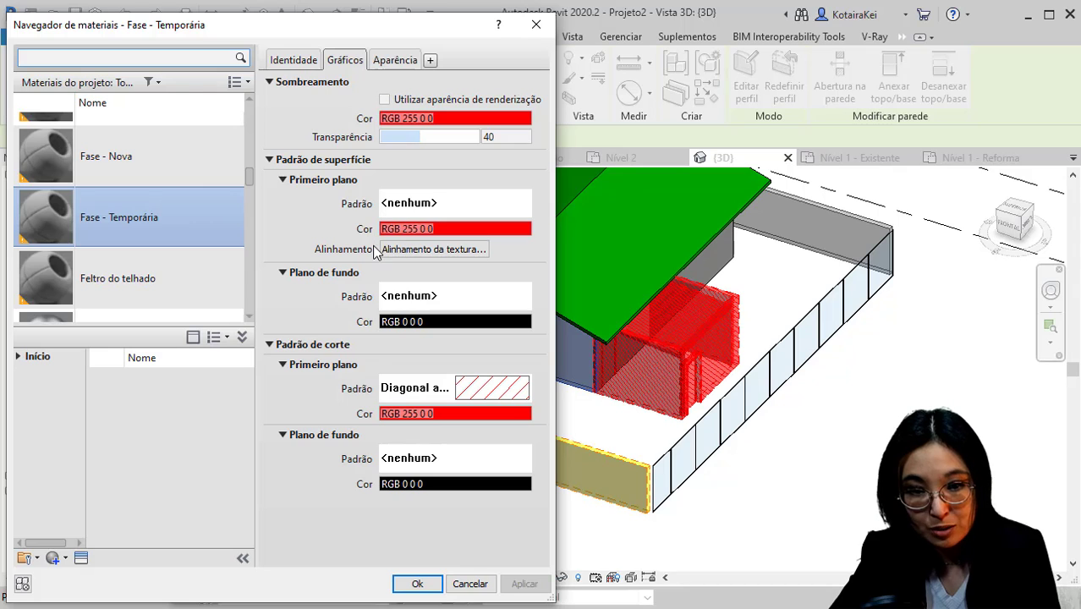
- Search the materials for "pint", duplicate Faixa de estacionamento and name the copy "pintura bege"
left_click(101, 55)
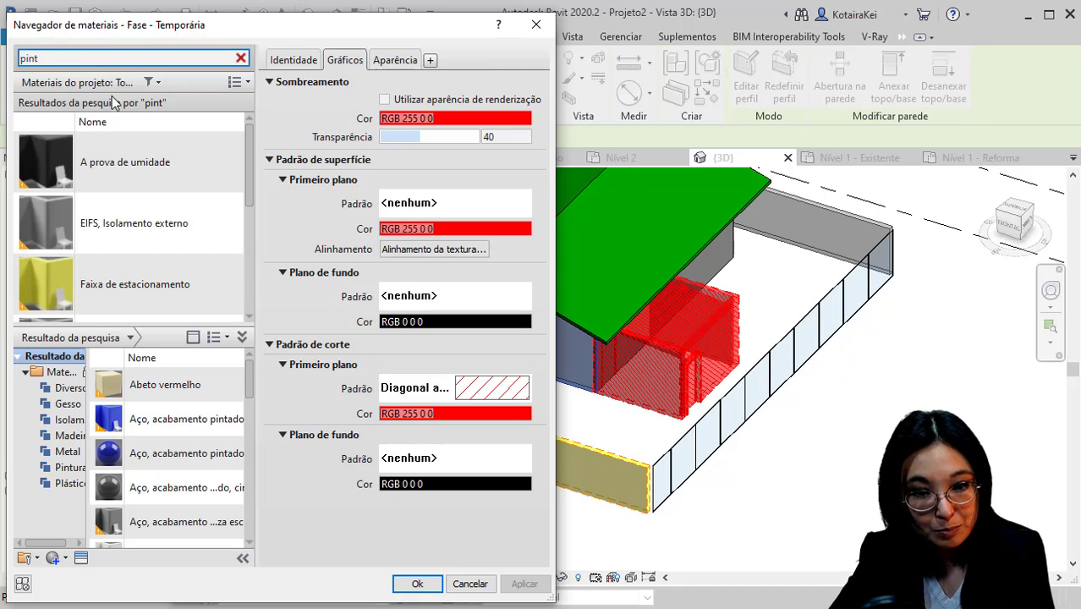
left_click(162, 282)
scroll(162, 282, "down", 3)
left_click(203, 176)
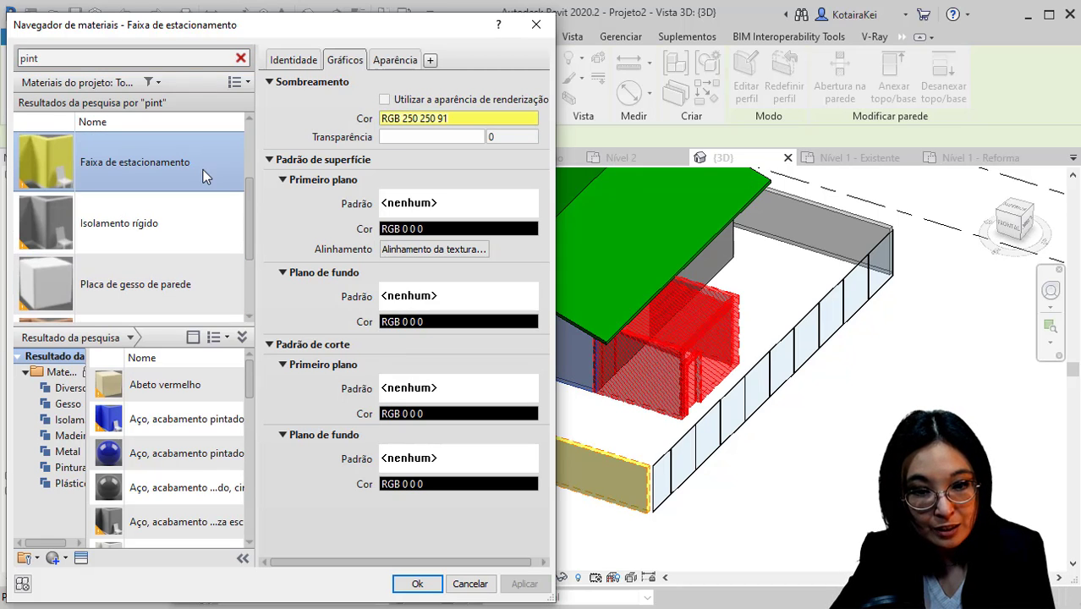
right_click(151, 165)
scroll(172, 315, "up", 2)
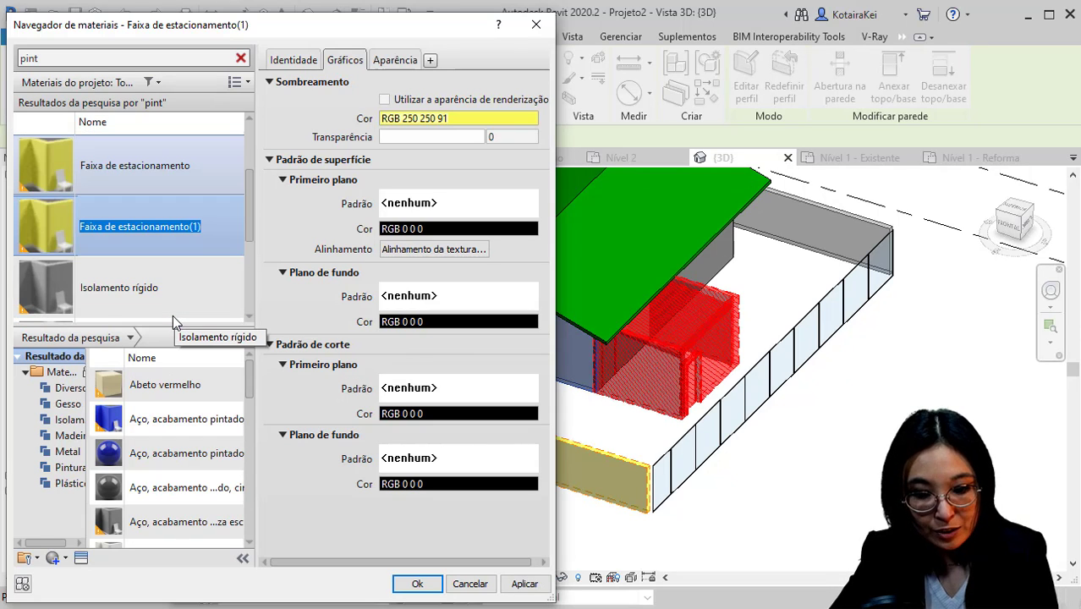
type("pi")
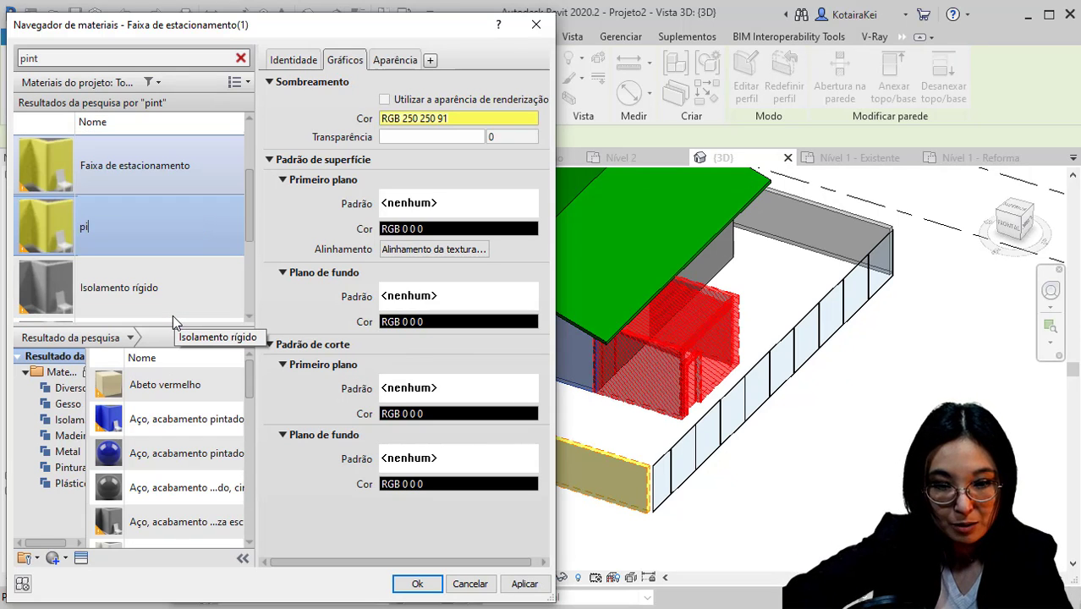
type("ntura bege")
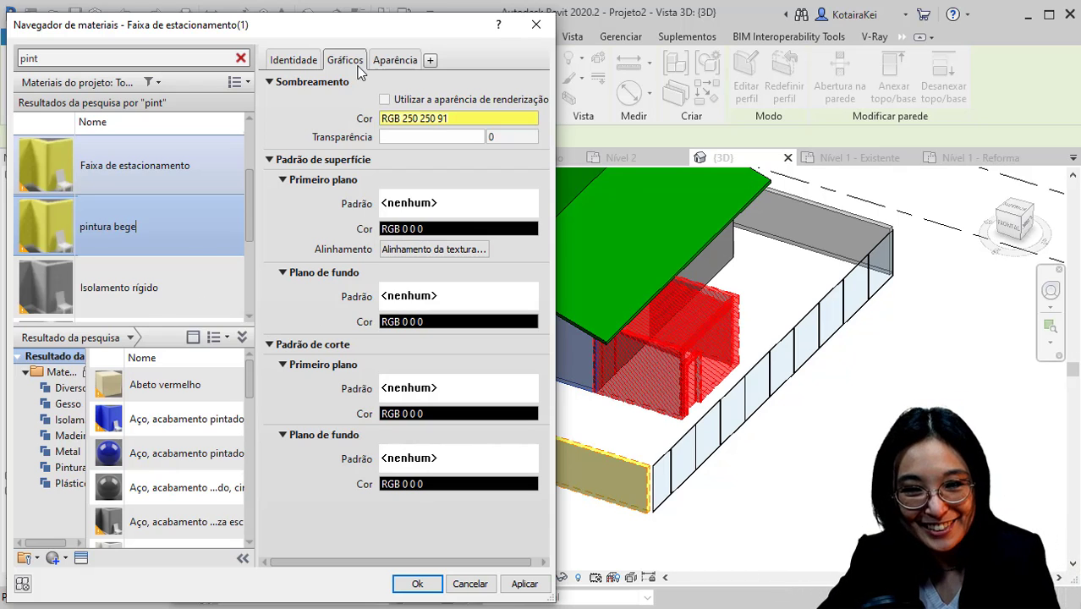
- Duplicate the Canária appearance asset of pintura bege and name the copy "bege"
left_click(394, 60)
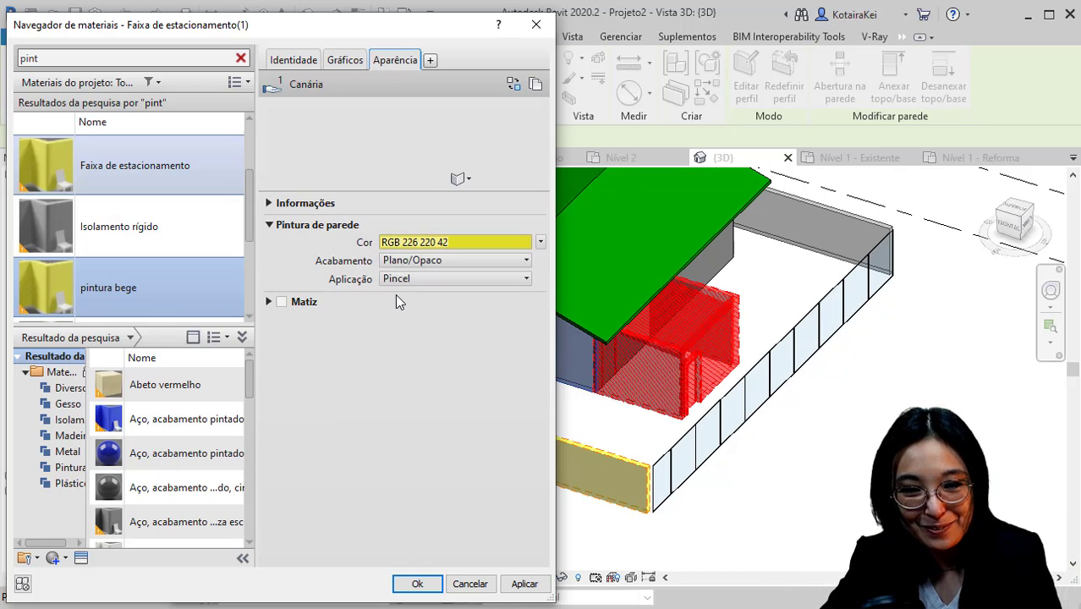
left_click(280, 204)
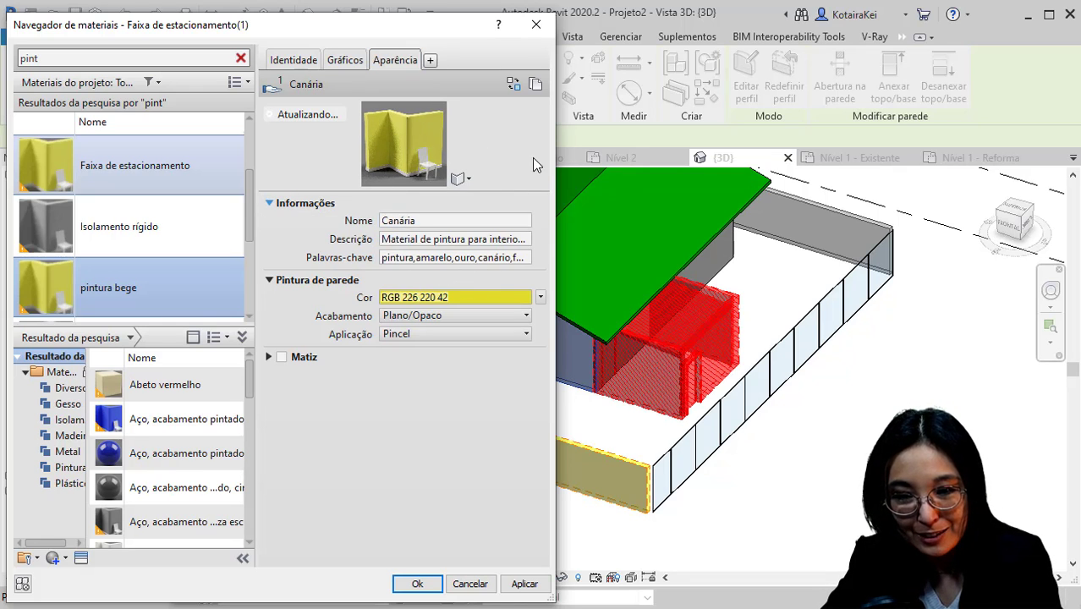
left_click(542, 86)
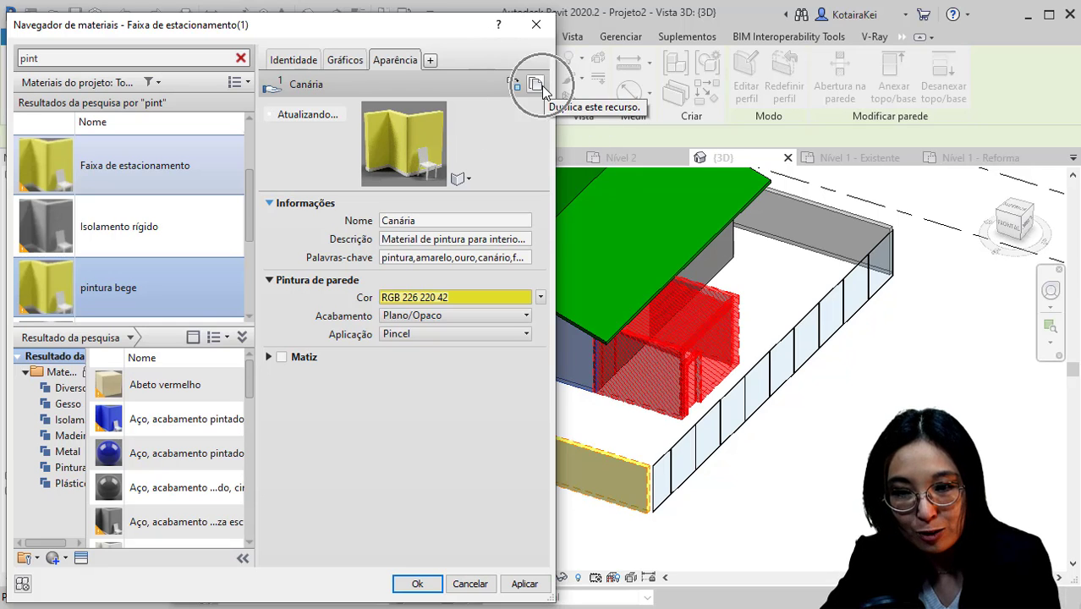
left_click(457, 226)
left_click_drag(457, 226, 359, 229)
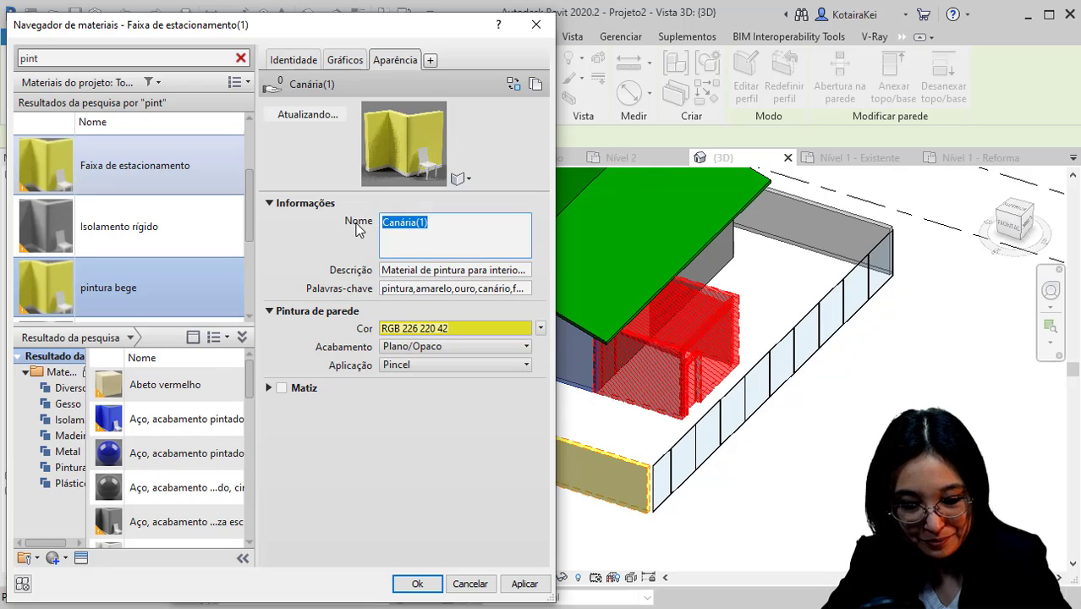
type("bege")
left_click(472, 340)
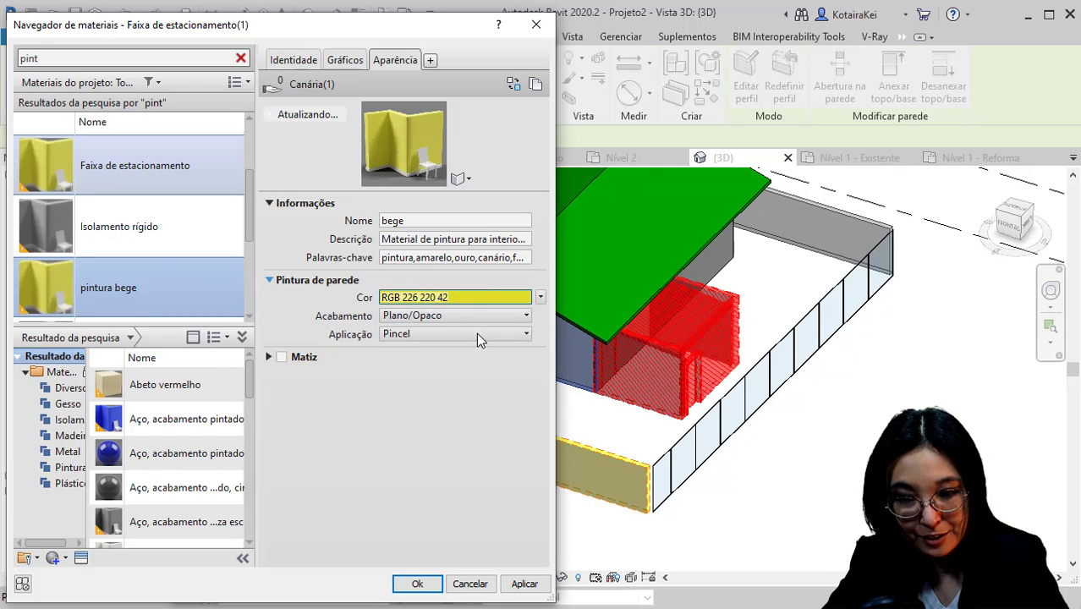
- Set the bege appearance's wall paint colour to brown RGB 176-129-85
left_click(485, 296)
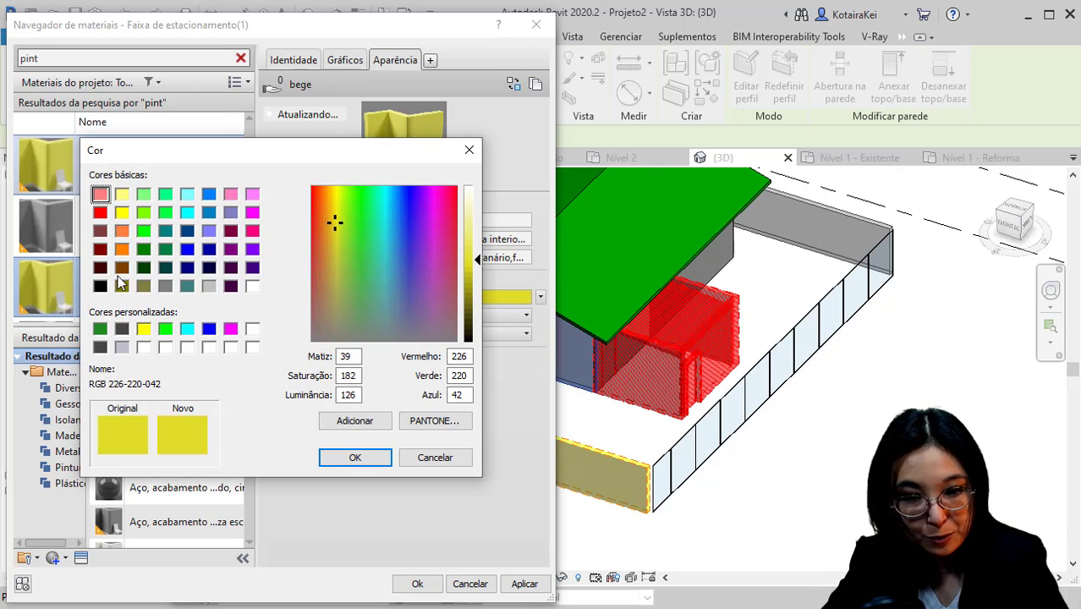
left_click(122, 249)
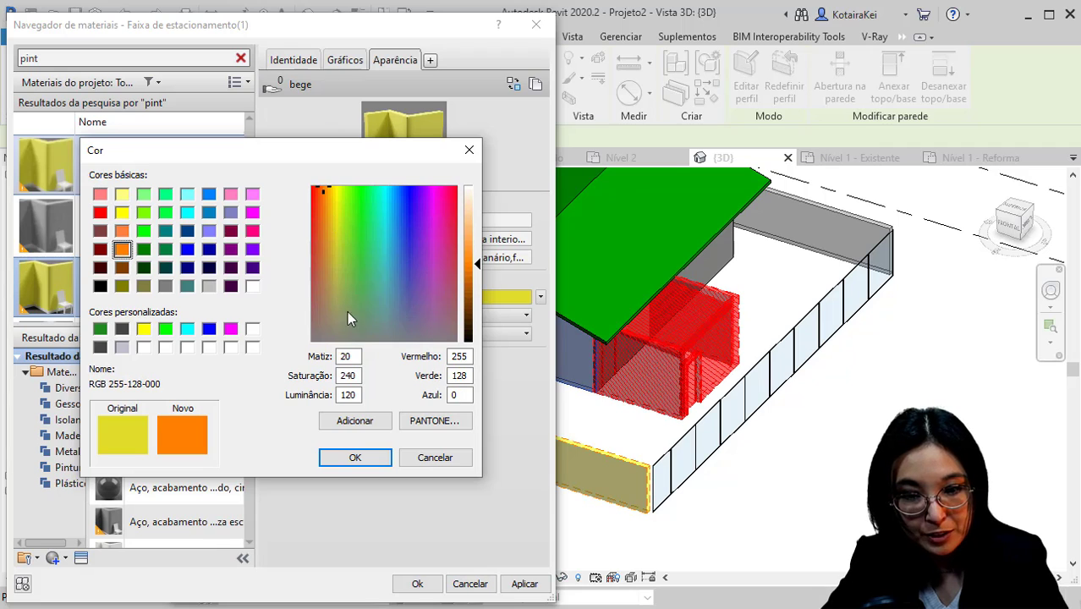
left_click(323, 269)
left_click_drag(477, 248, 480, 240)
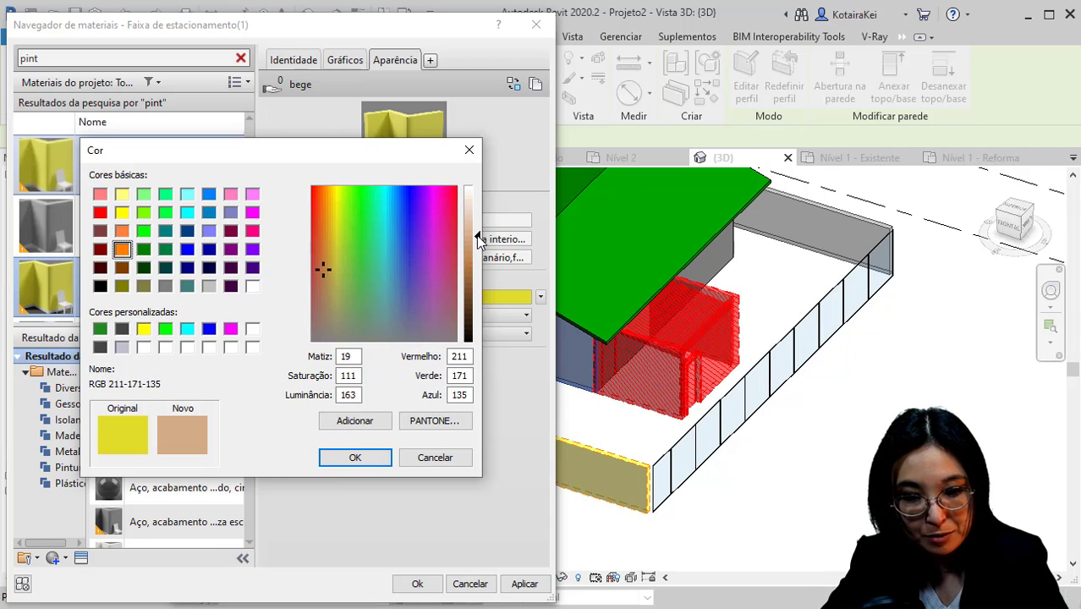
left_click(322, 284)
left_click(355, 456)
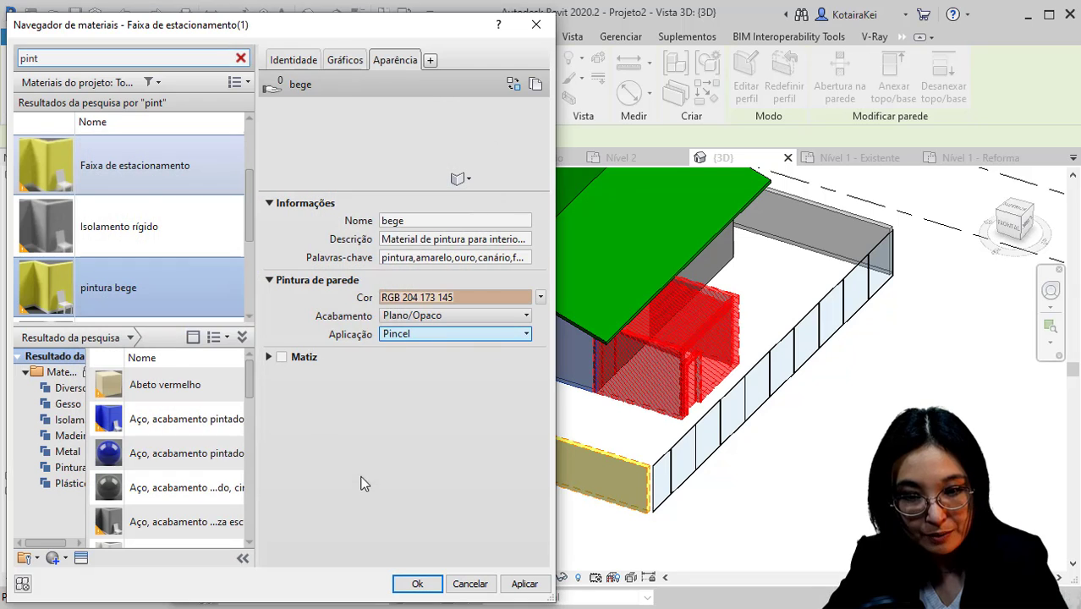
left_click(495, 297)
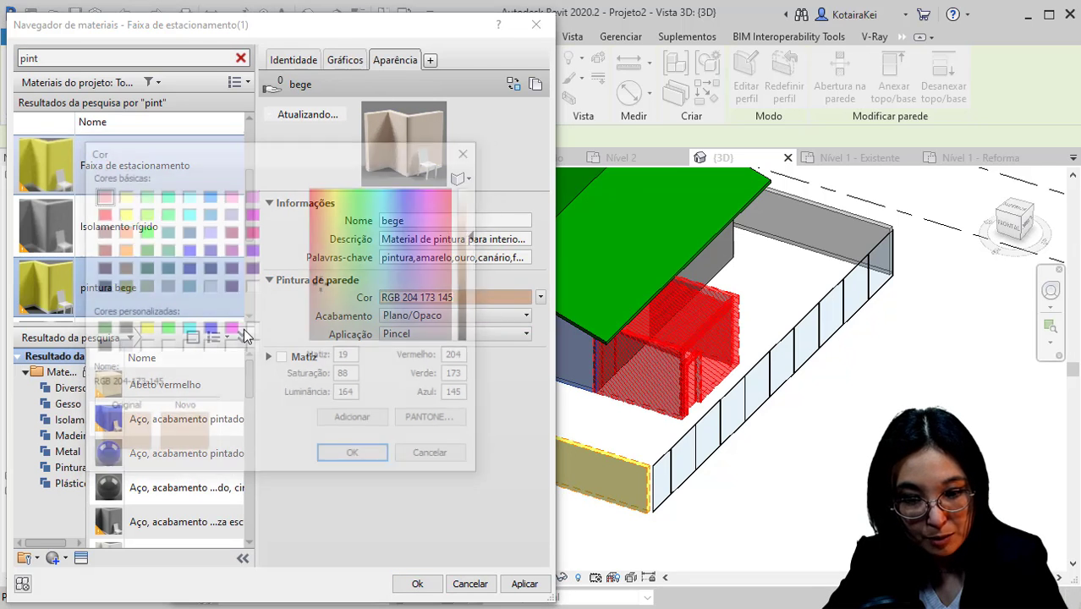
left_click(472, 264)
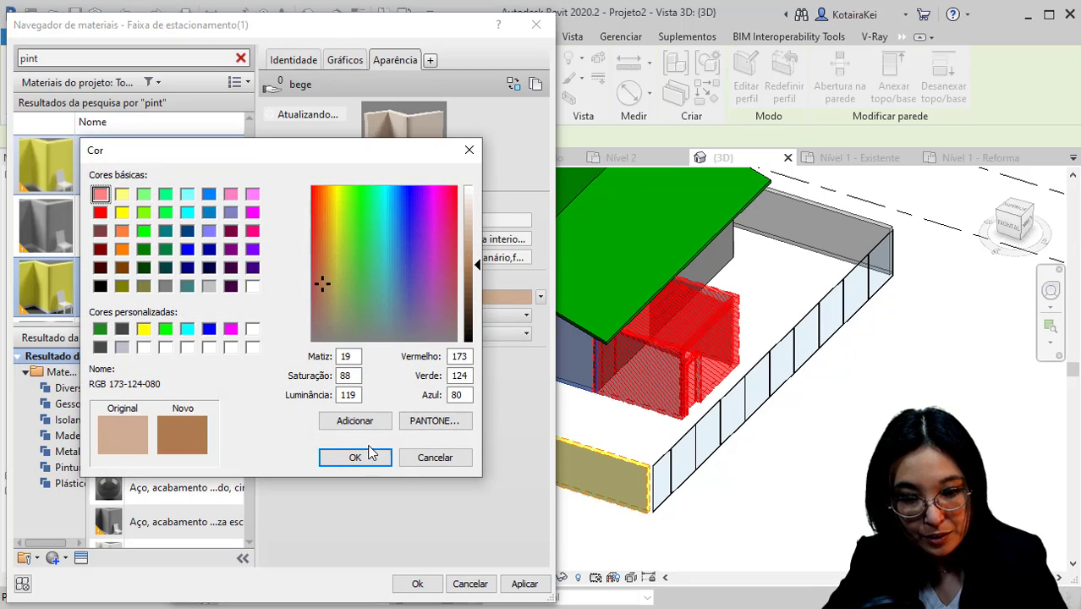
left_click(472, 263)
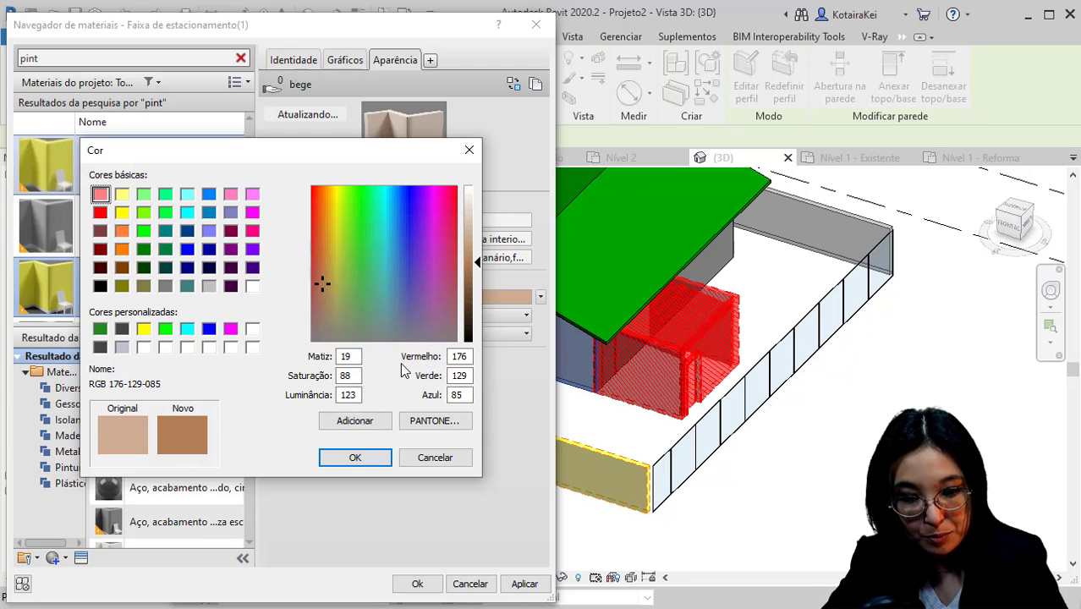
left_click(354, 458)
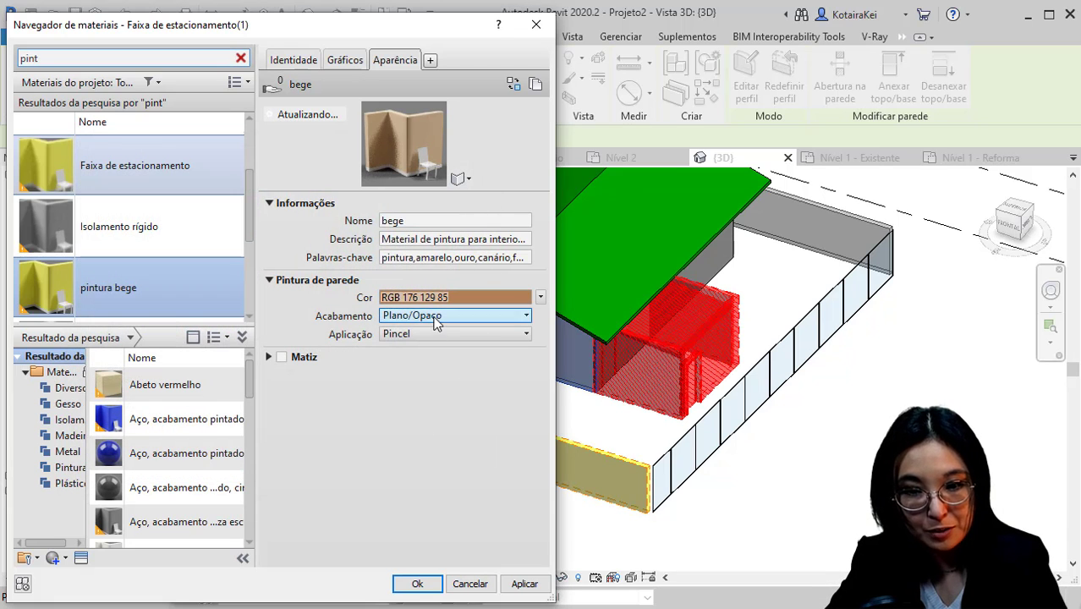
- Take pintura bege's shading colour from its render appearance, and lighten the shading colour to RGB 194-157-124
left_click(346, 61)
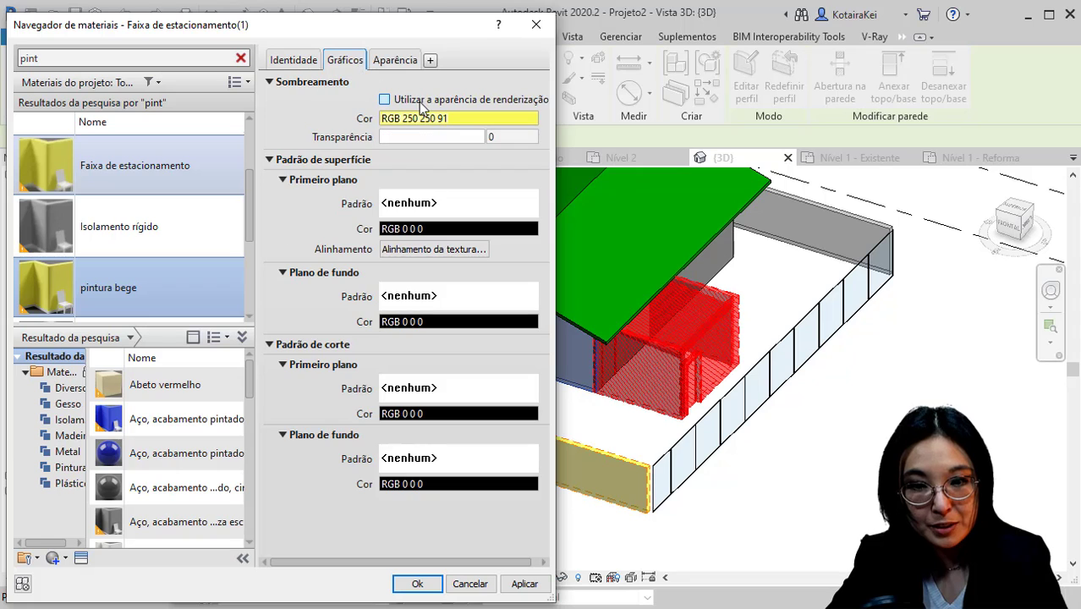
left_click(419, 102)
left_click(429, 103)
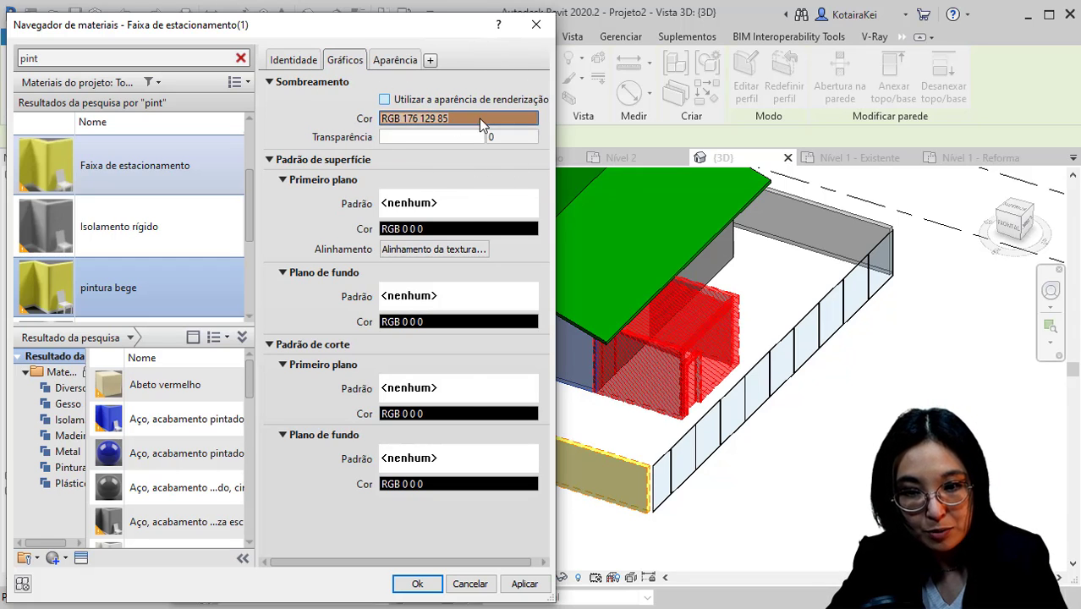
left_click(478, 121)
left_click_drag(476, 258, 475, 246)
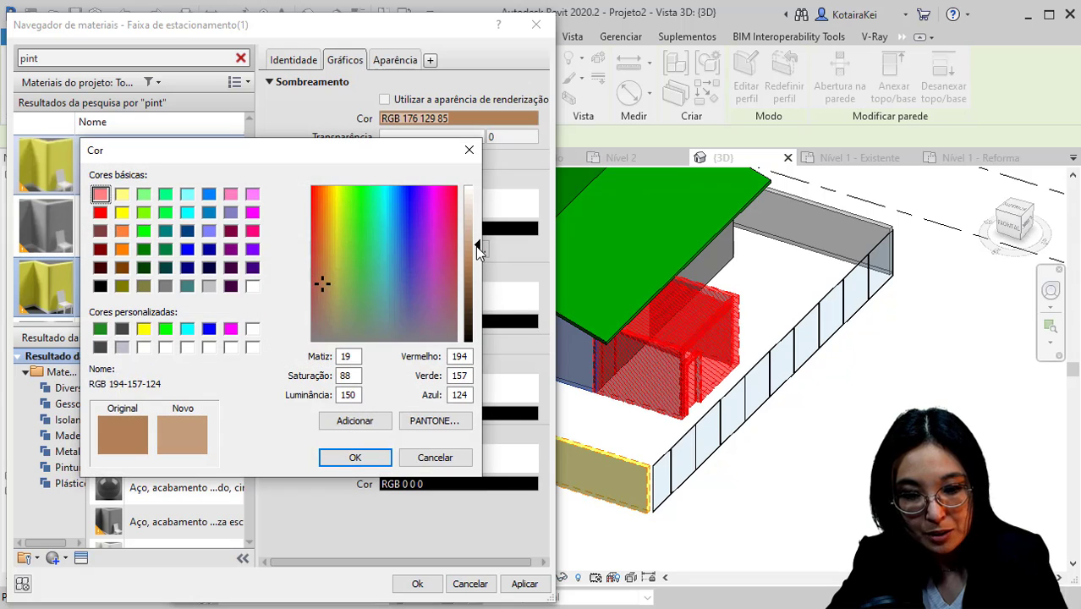
left_click(354, 456)
- Assign pintura bege to the wall type's structure layer, confirm the type changes and deselect the wall
left_click(395, 59)
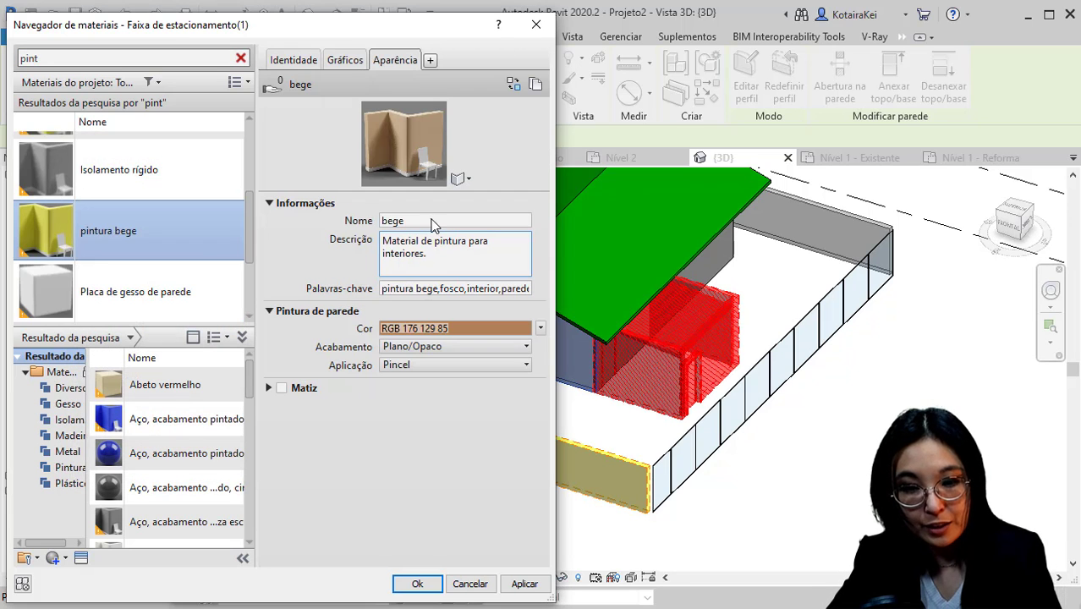
left_click(416, 583)
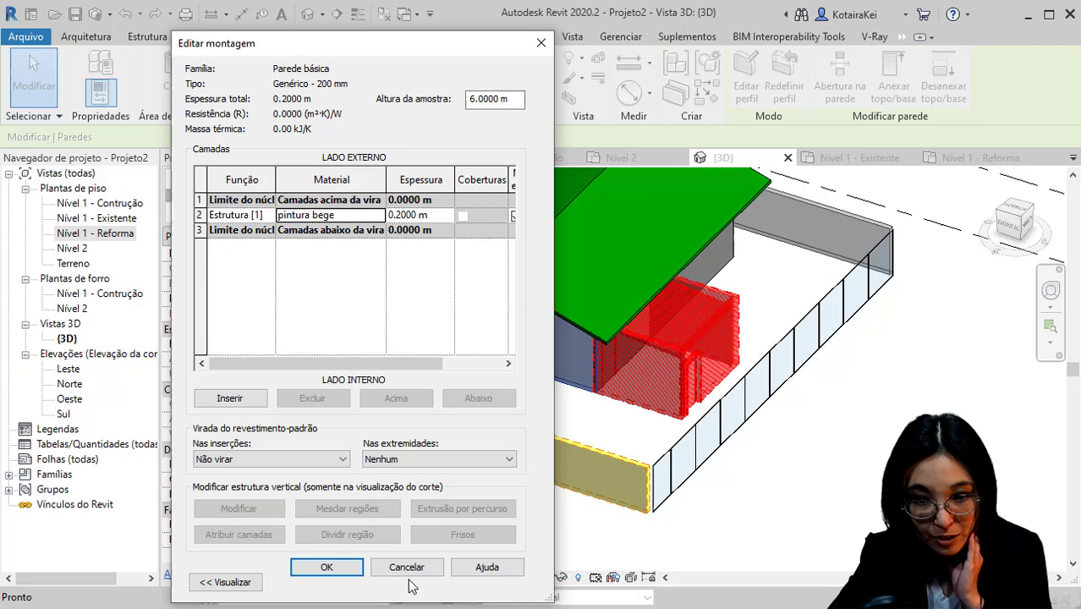
left_click(345, 568)
left_click(363, 583)
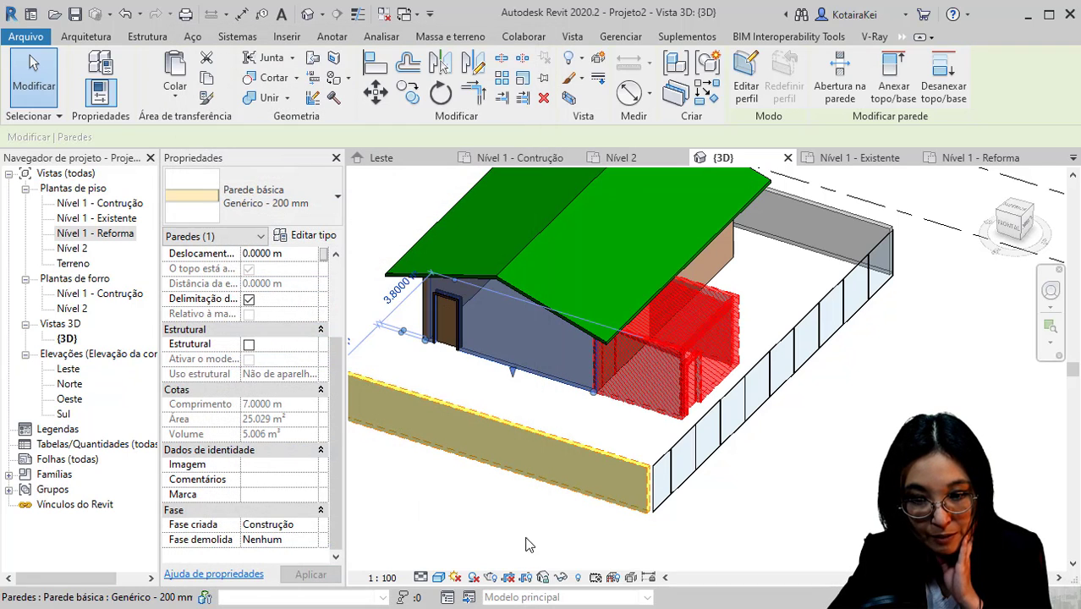
left_click(521, 550)
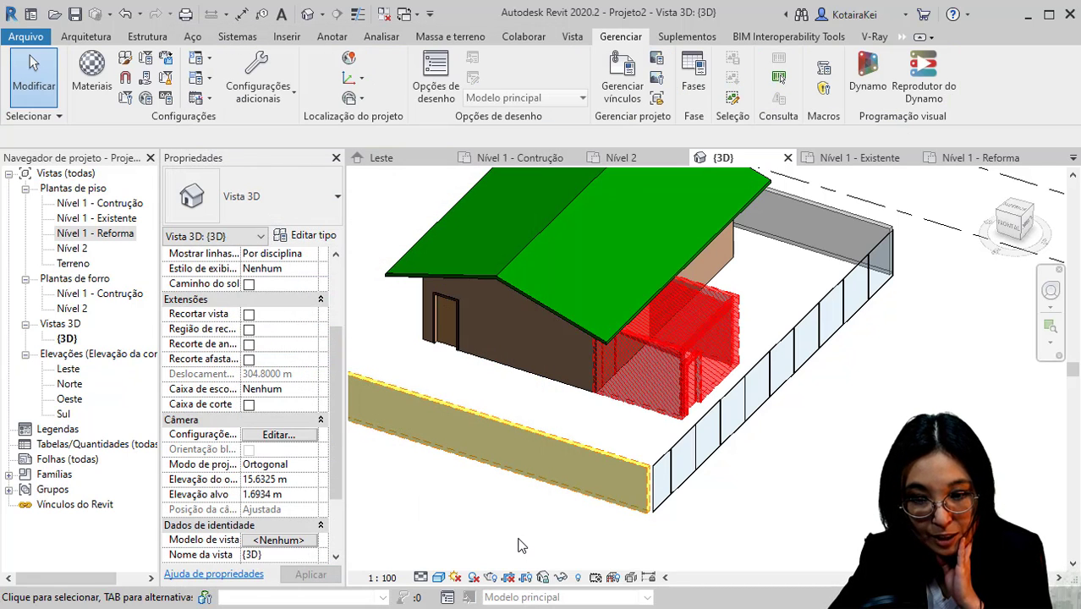
- Edit the roof type's structure and assign the Telhado, Azulejo material to its structure layer, searching the materials for "telha"
left_click(503, 280)
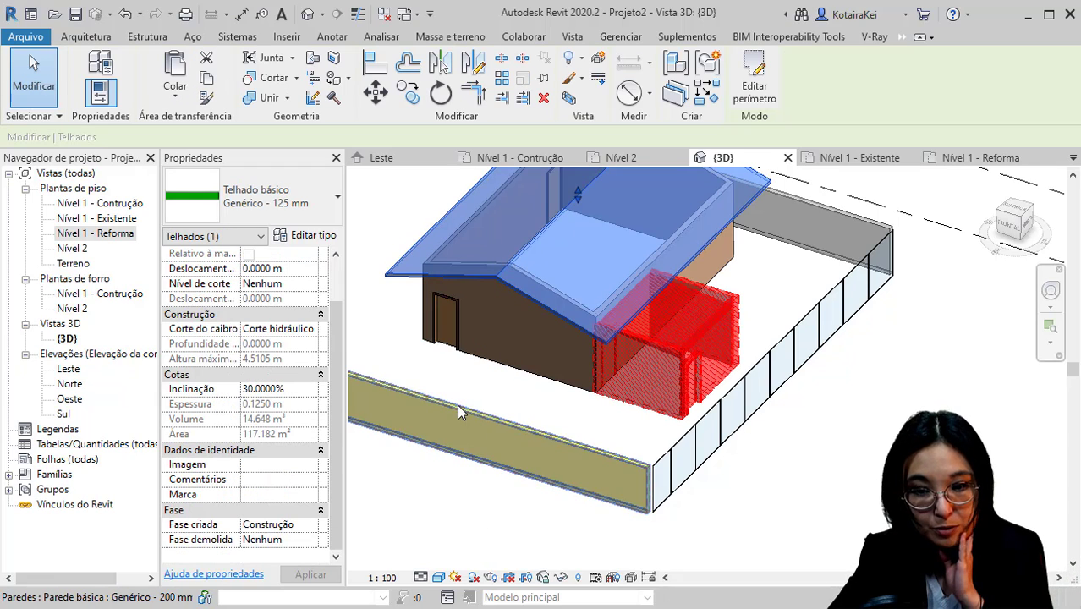
left_click(310, 235)
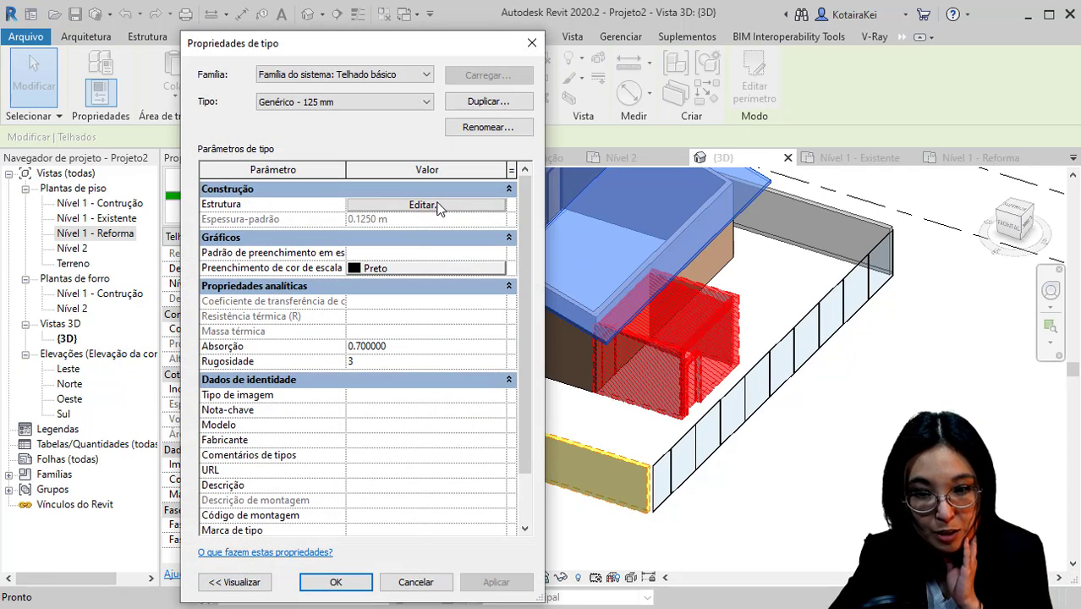
left_click(423, 205)
left_click(311, 203)
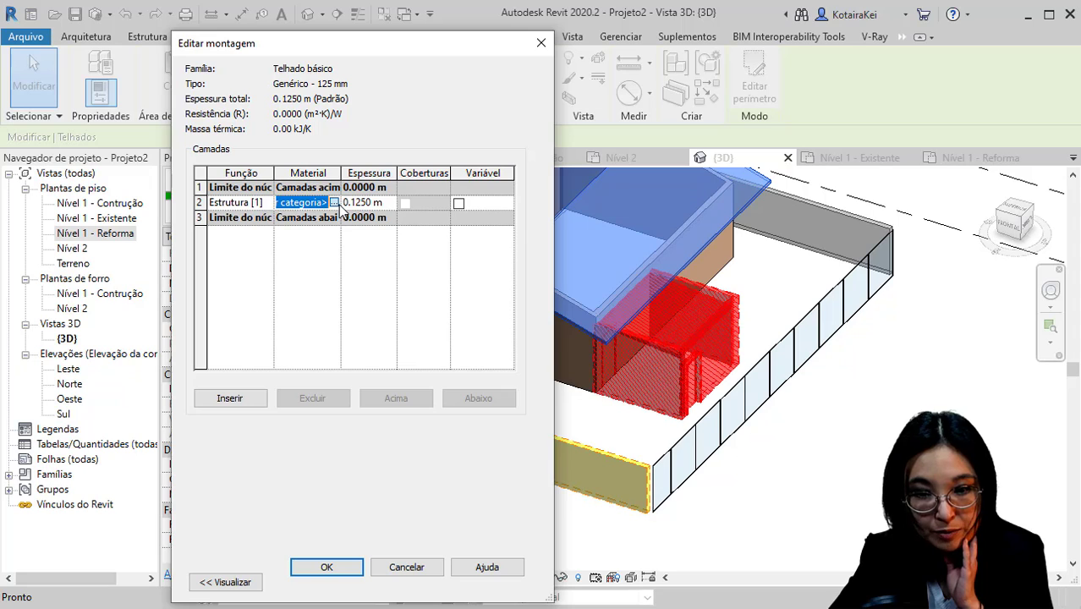
left_click(335, 202)
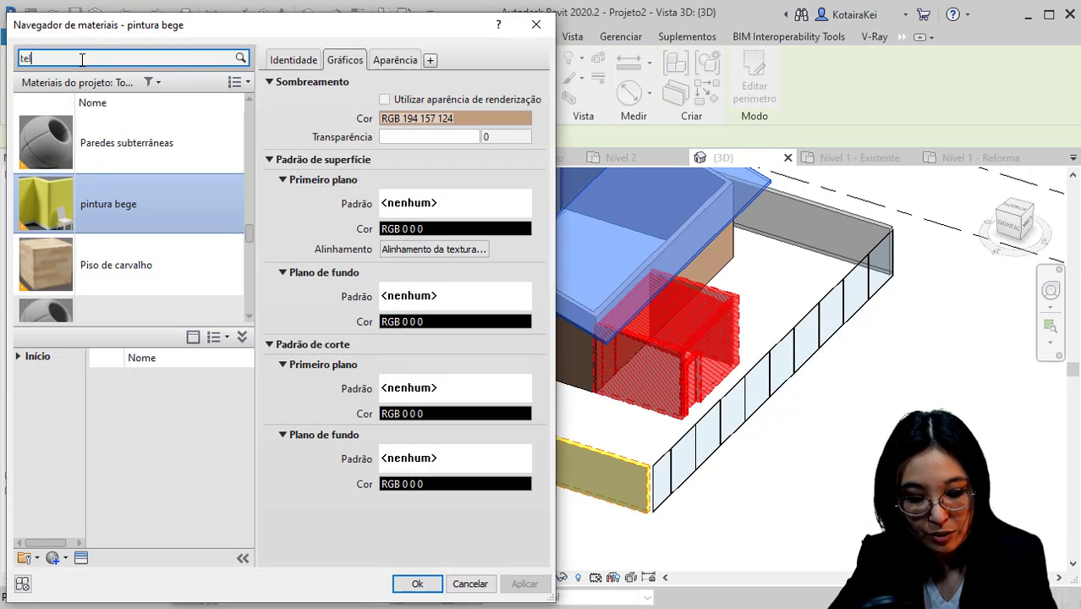
left_click(82, 58)
type("telha")
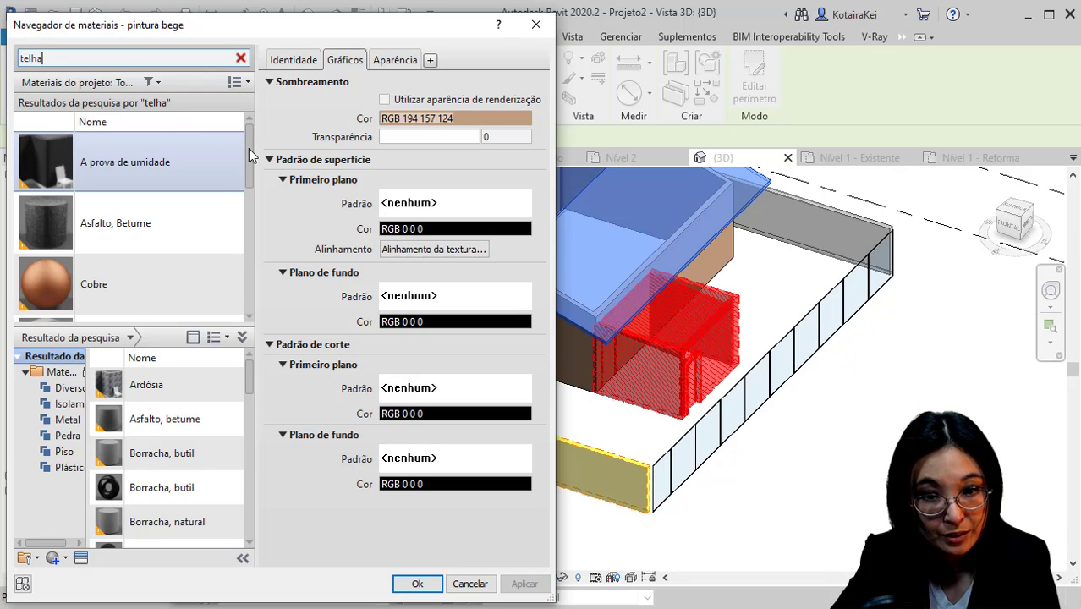
left_click_drag(249, 148, 263, 213)
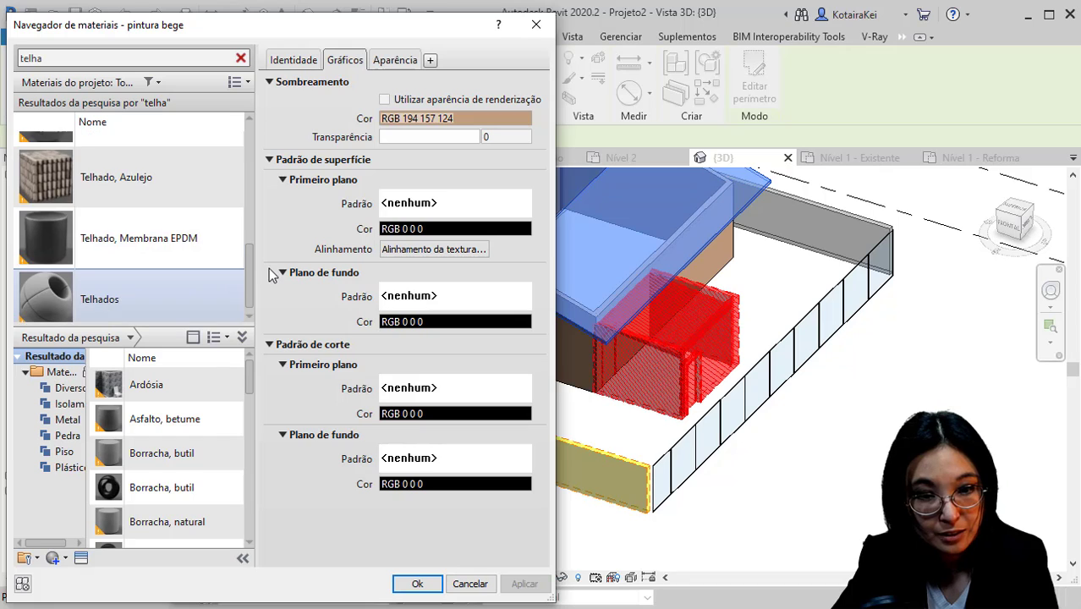
left_click(188, 179)
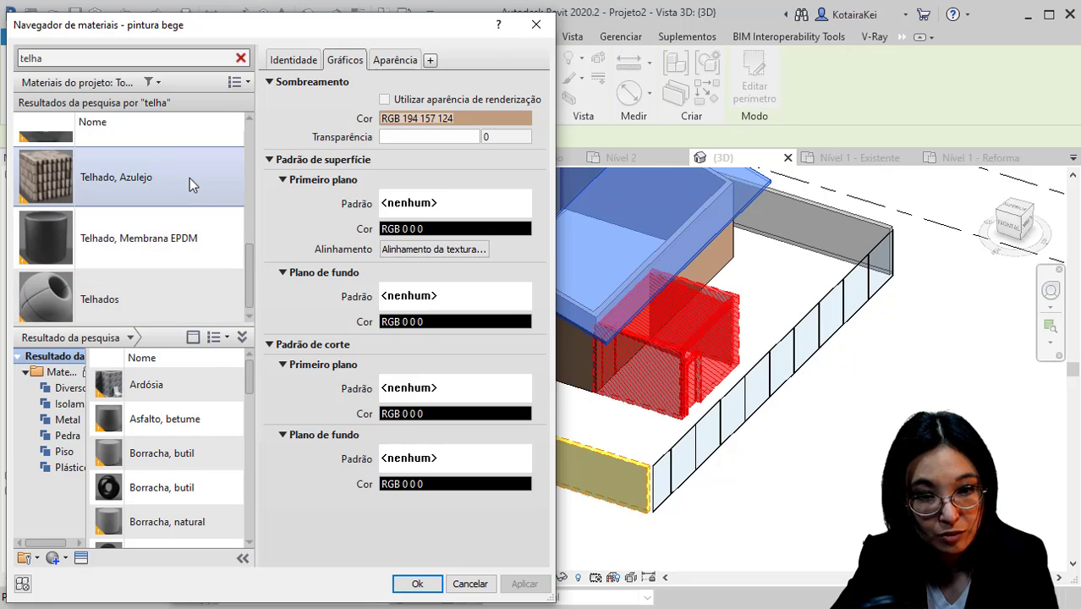
double_click(142, 185)
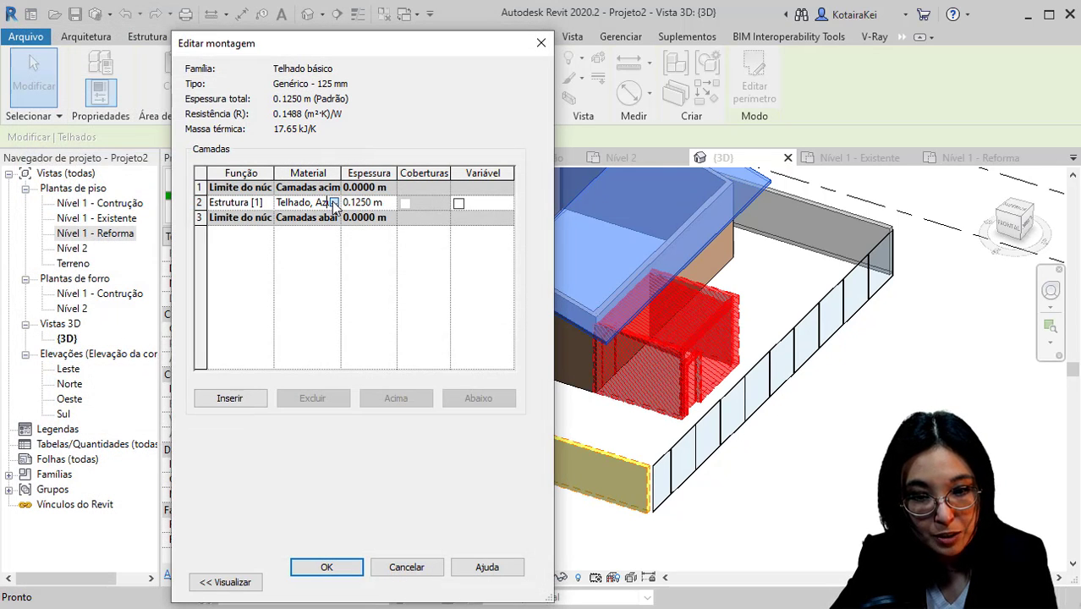
- Take Telhado, Azulejo's shading colour from its render appearance, and change the shading colour to dark red RGB 137-50-48
left_click(334, 203)
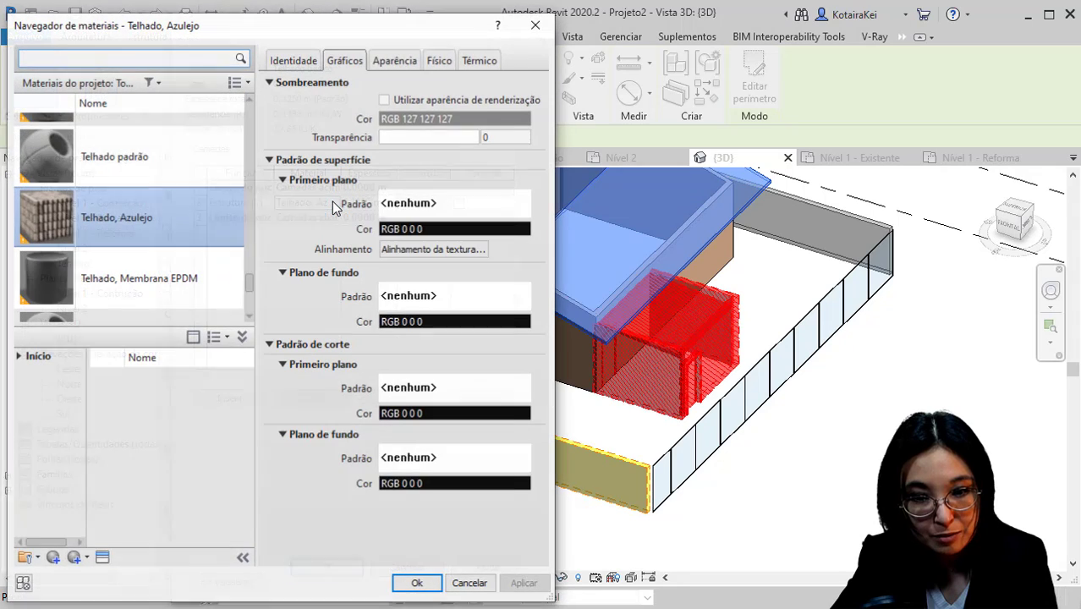
left_click(457, 104)
left_click(458, 104)
left_click(461, 119)
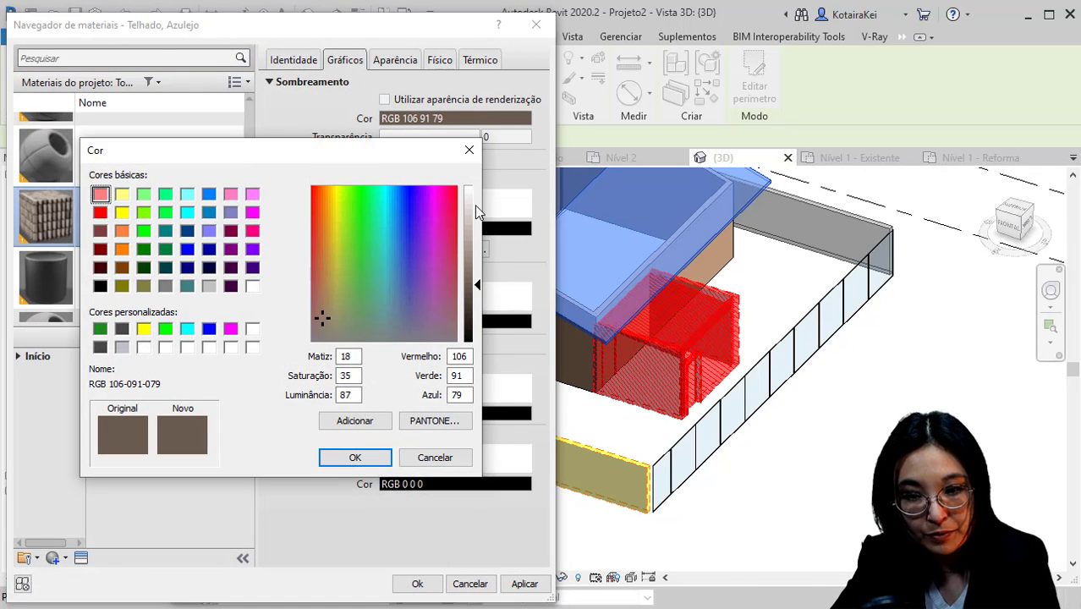
left_click_drag(342, 278, 311, 226)
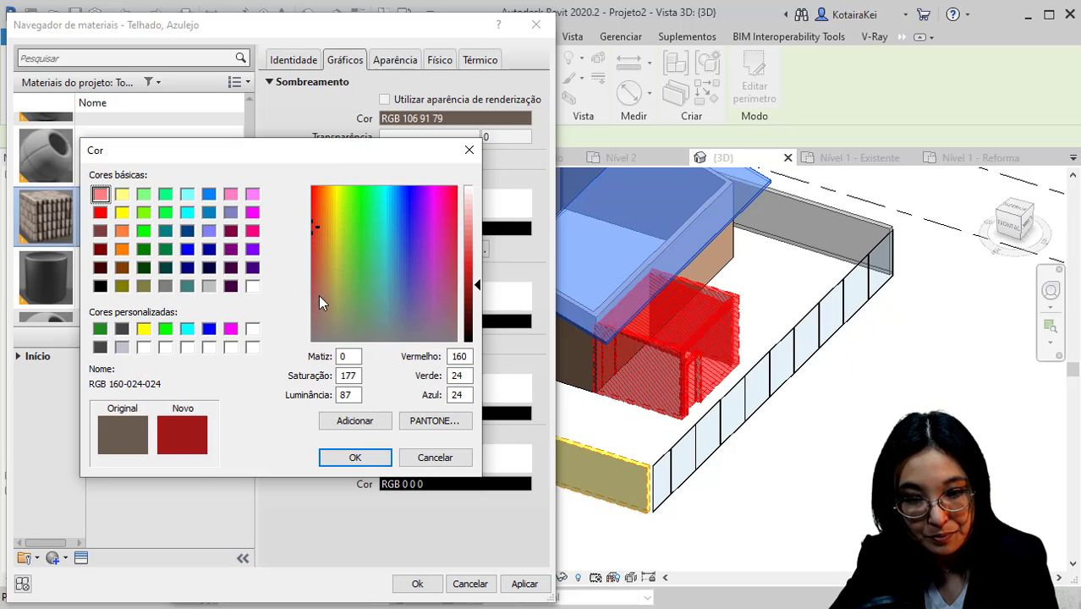
left_click_drag(314, 234, 312, 267)
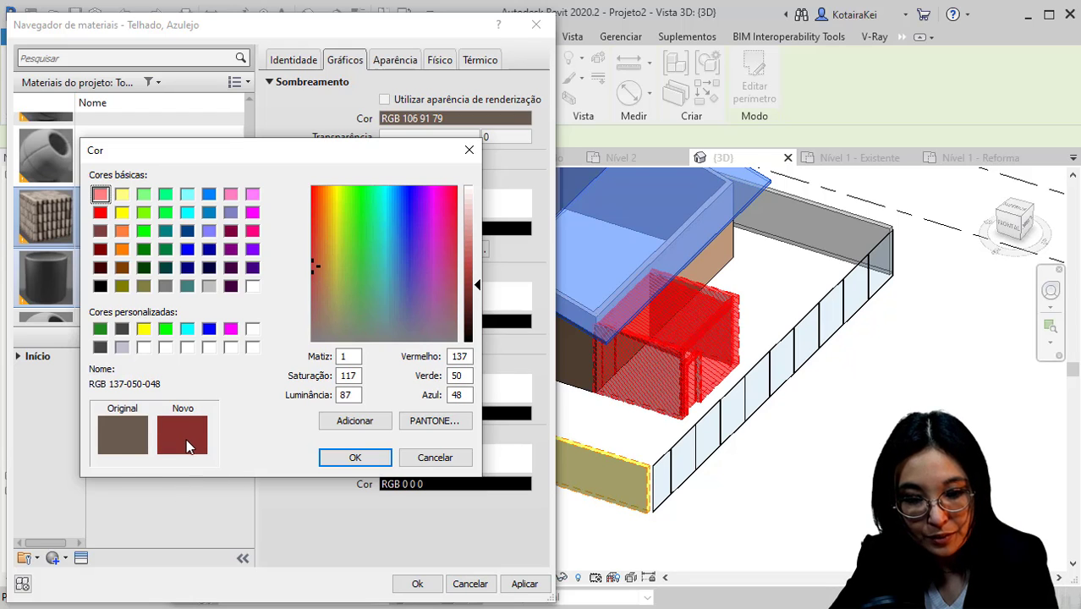
left_click(355, 456)
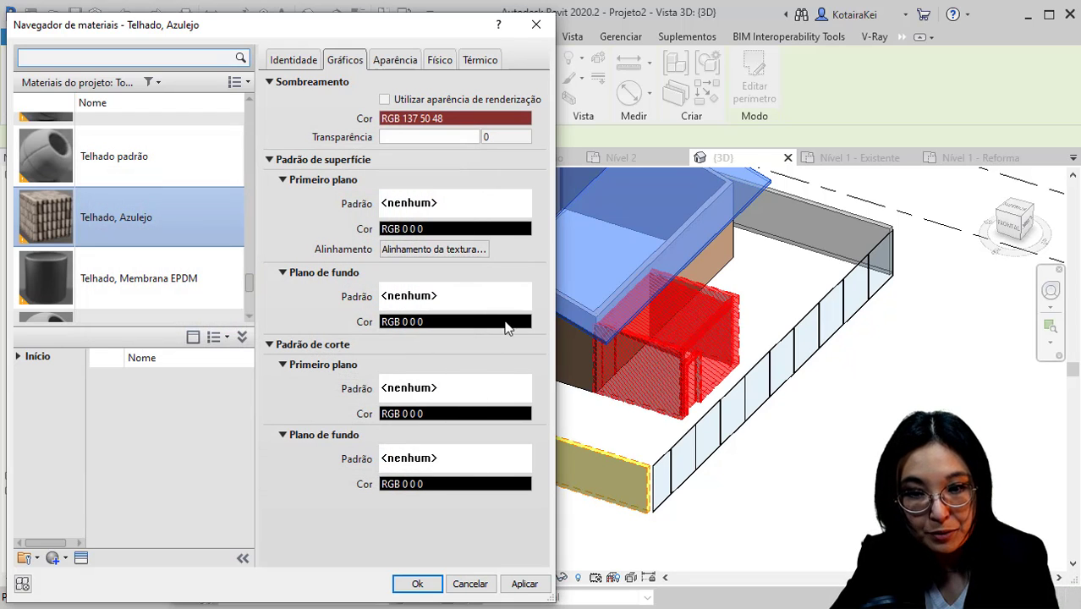
- Lighten Telhado, Azulejo's shading colour to RGB 198-95-91, confirm the roof type changes and deselect the roof
left_click(461, 118)
left_click_drag(477, 284, 475, 254)
left_click(356, 457)
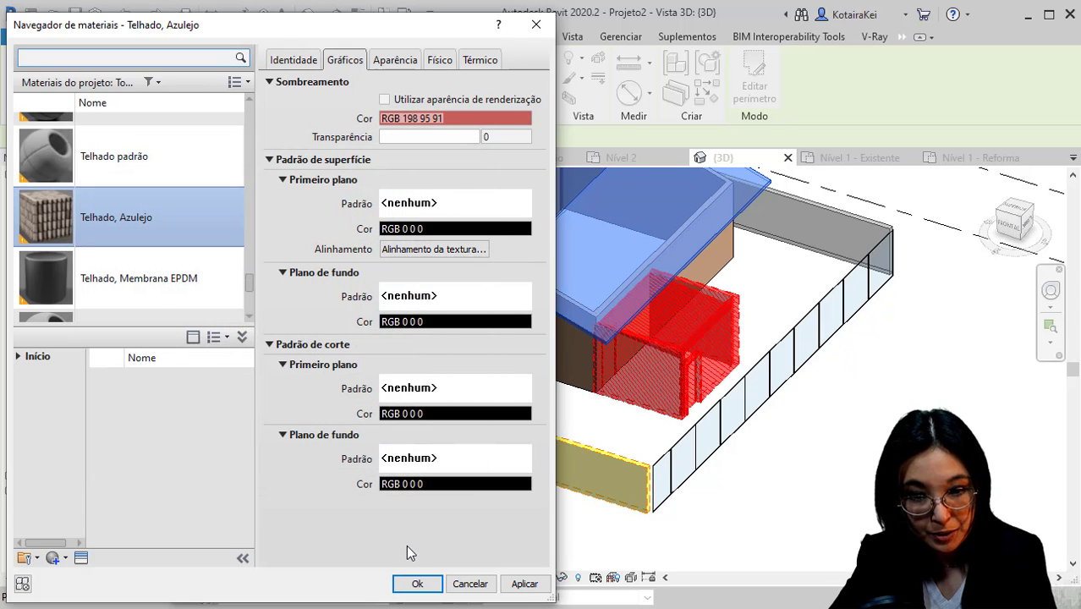
left_click(417, 583)
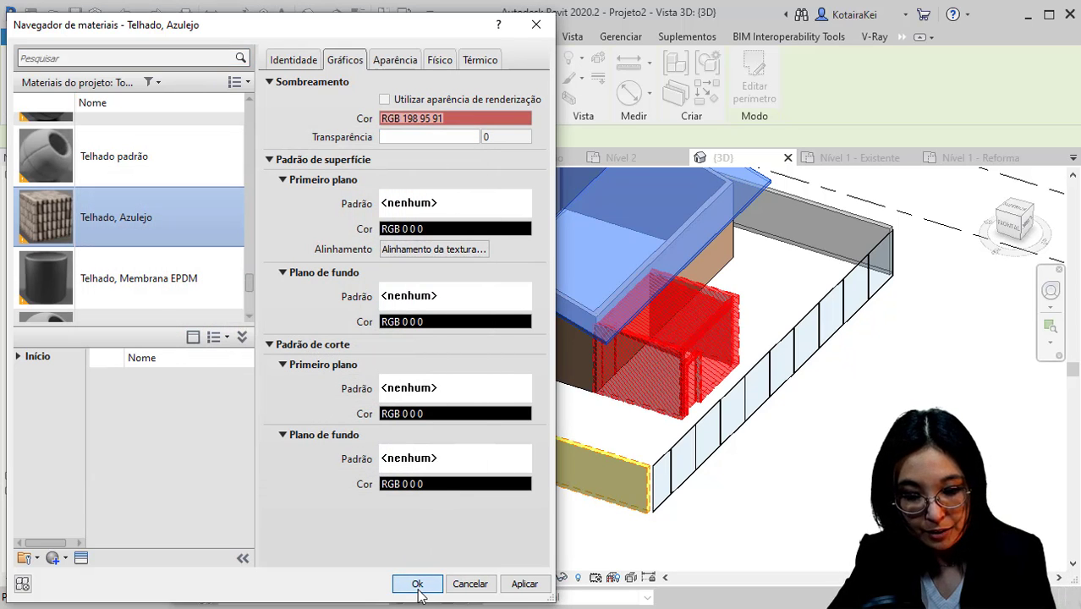
left_click(330, 568)
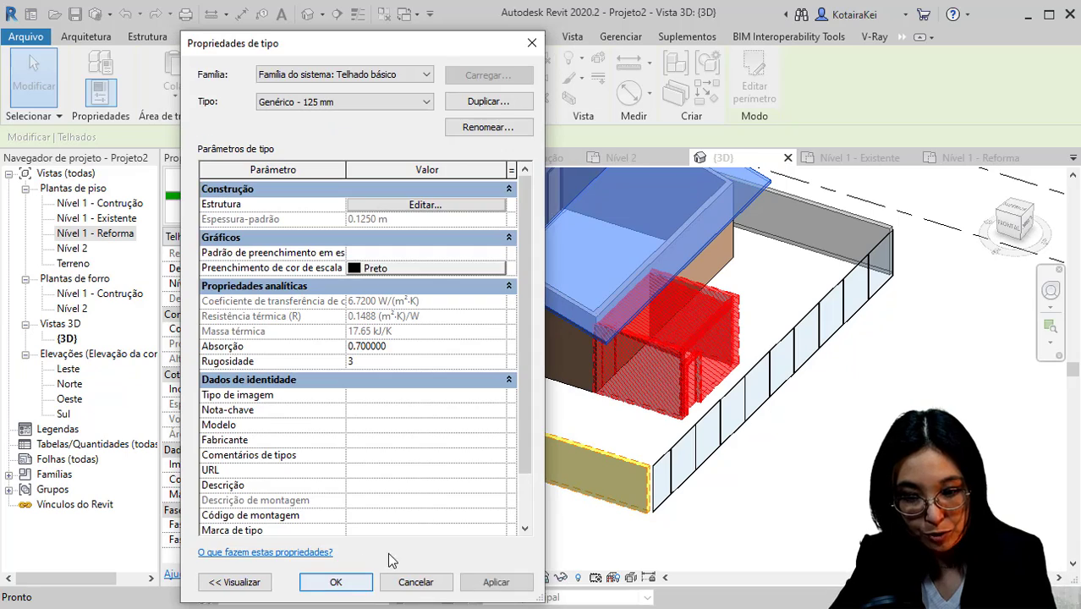
left_click(340, 580)
left_click(464, 520)
- Set the 3D view's phase to Existente, keeping the phase filter at Mostrar tudo
scroll(478, 541, "down", 4)
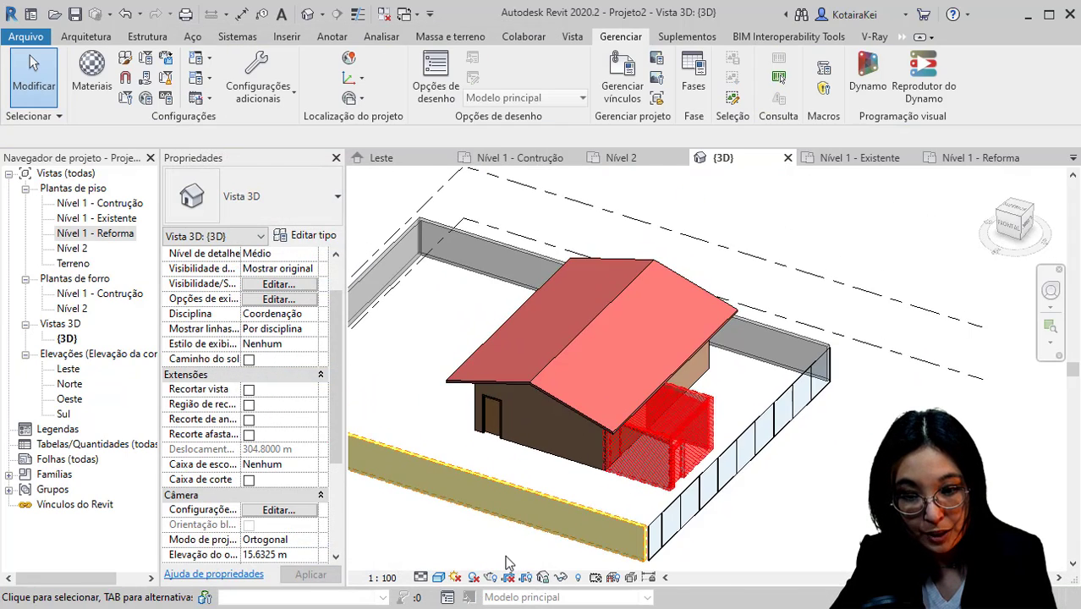
middle_click_drag(565, 437, 595, 446)
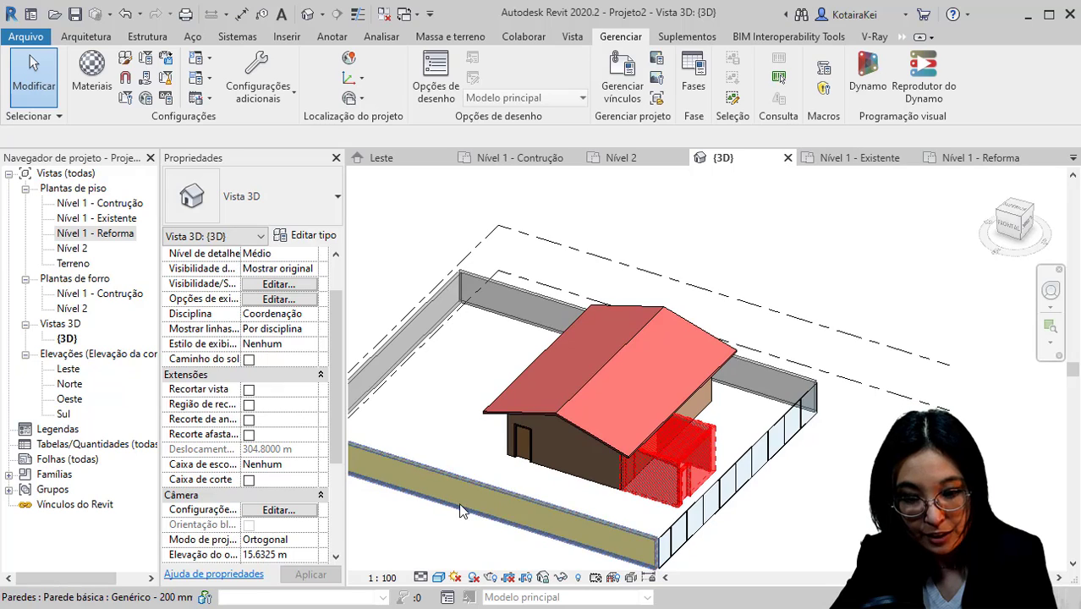
scroll(283, 517, "down", 4)
left_click(311, 525)
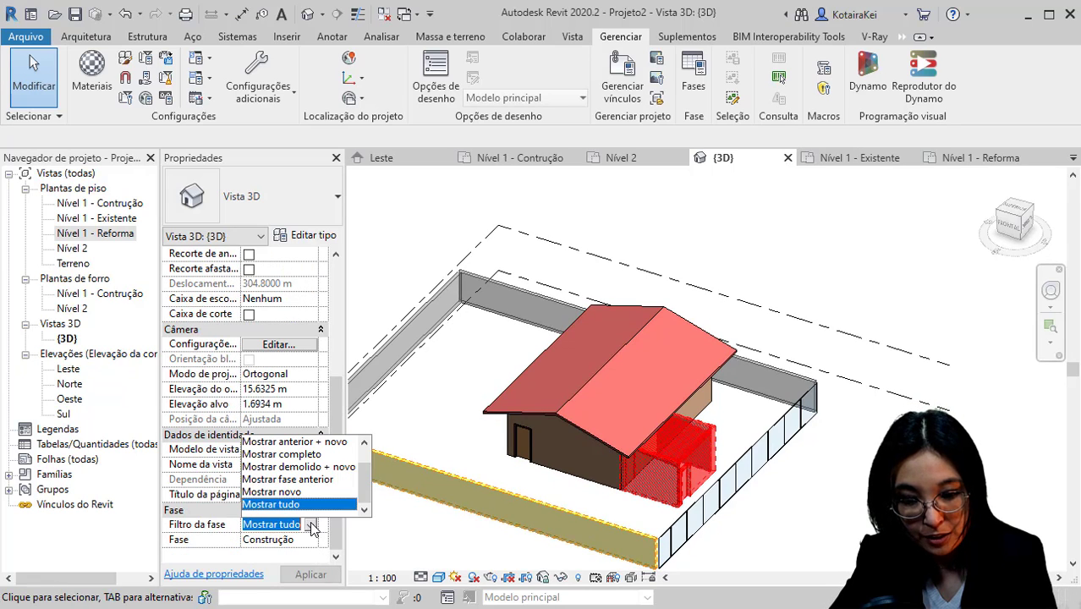
left_click(311, 526)
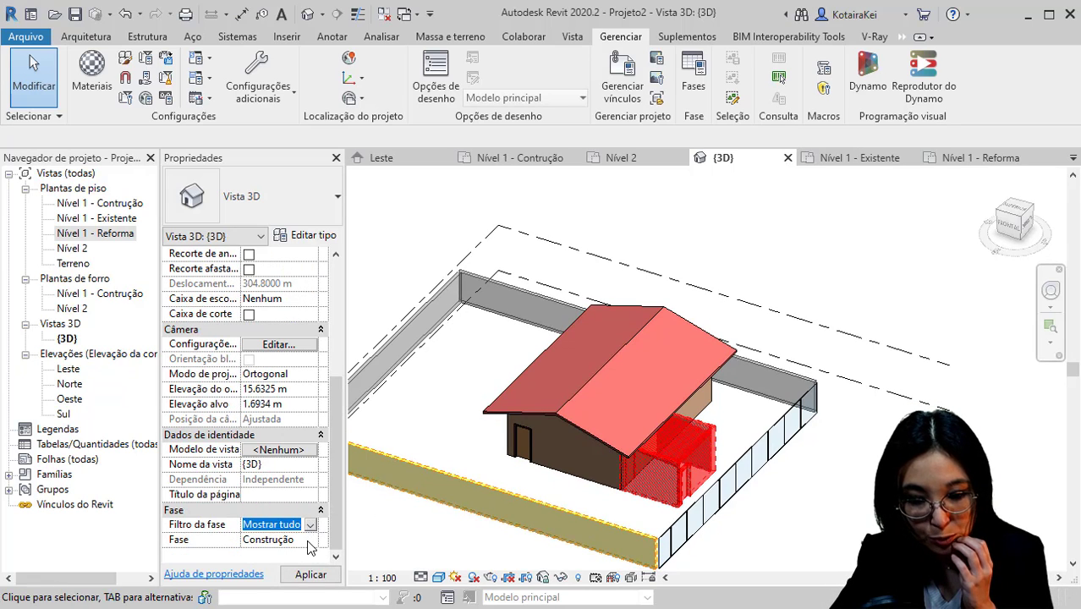
left_click(309, 542)
left_click(273, 554)
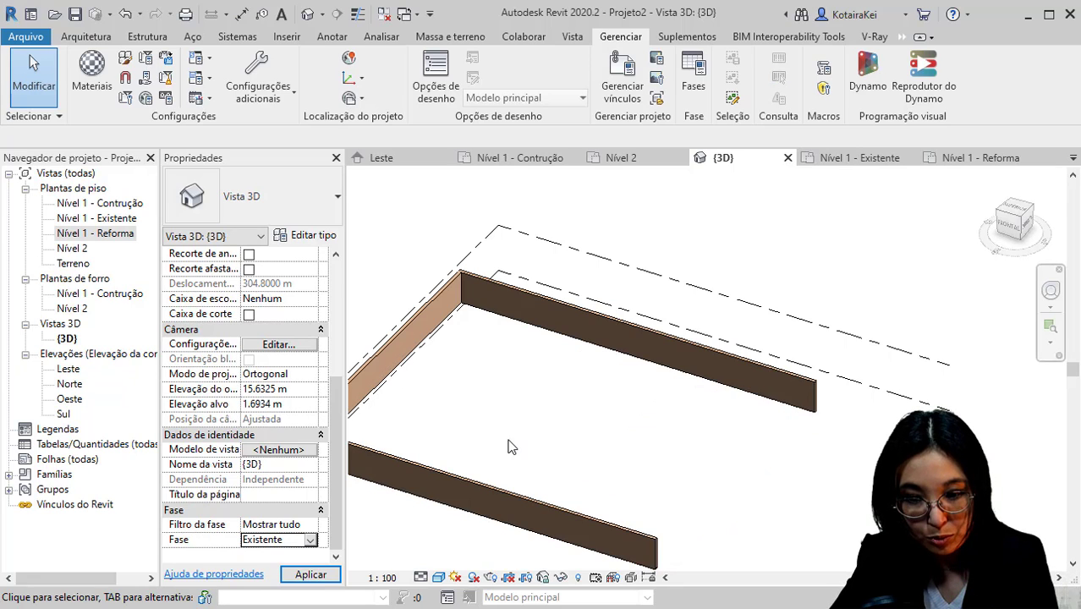
middle_click_drag(511, 442, 518, 368)
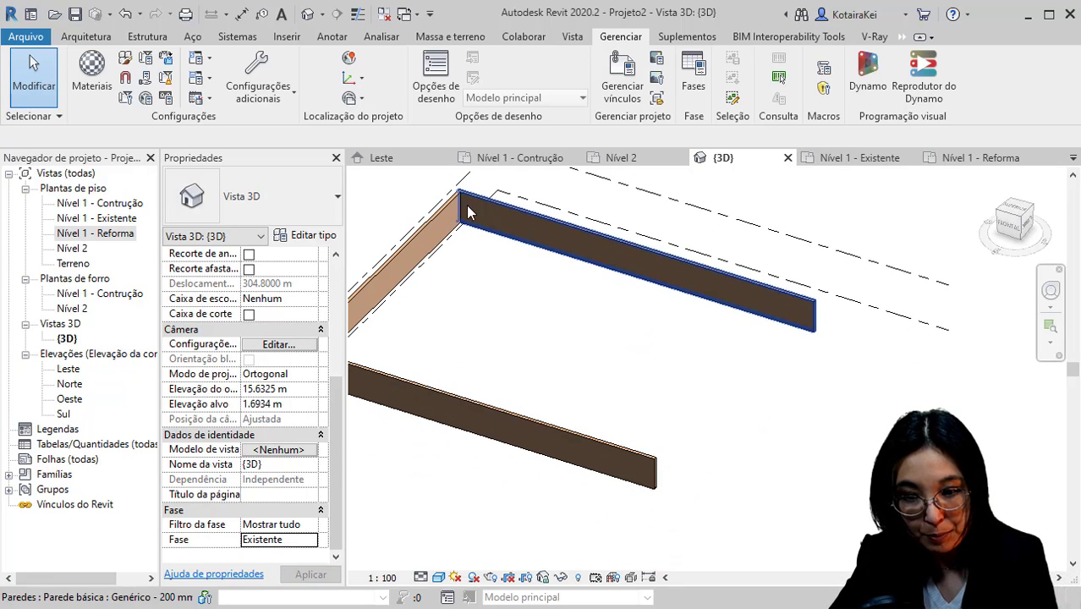
- Return the 3D view's phase to Construção
left_click(313, 548)
left_click(287, 567)
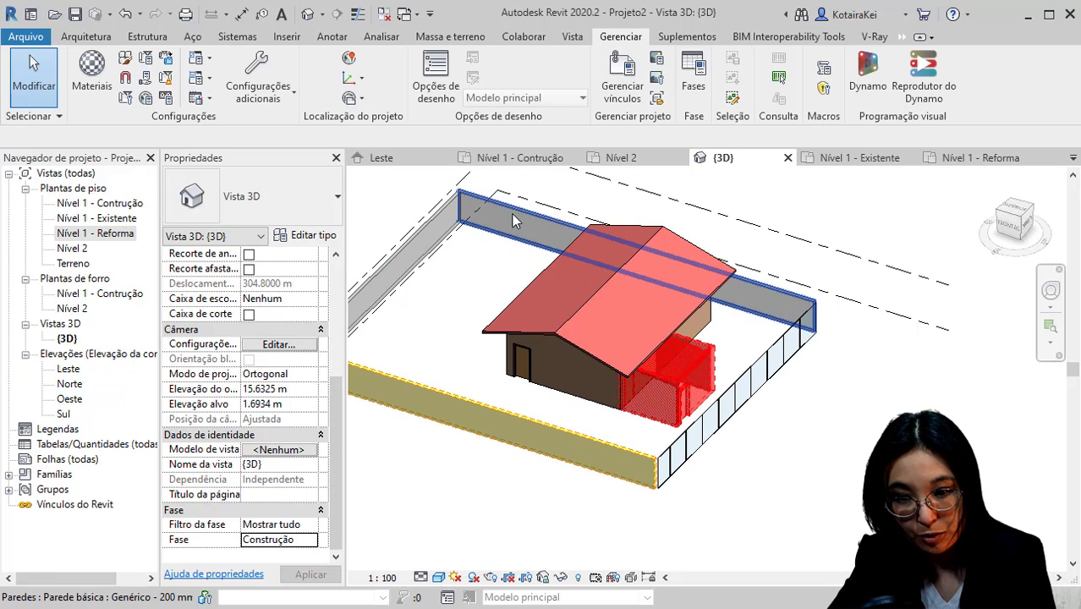
middle_click_drag(454, 386, 404, 406)
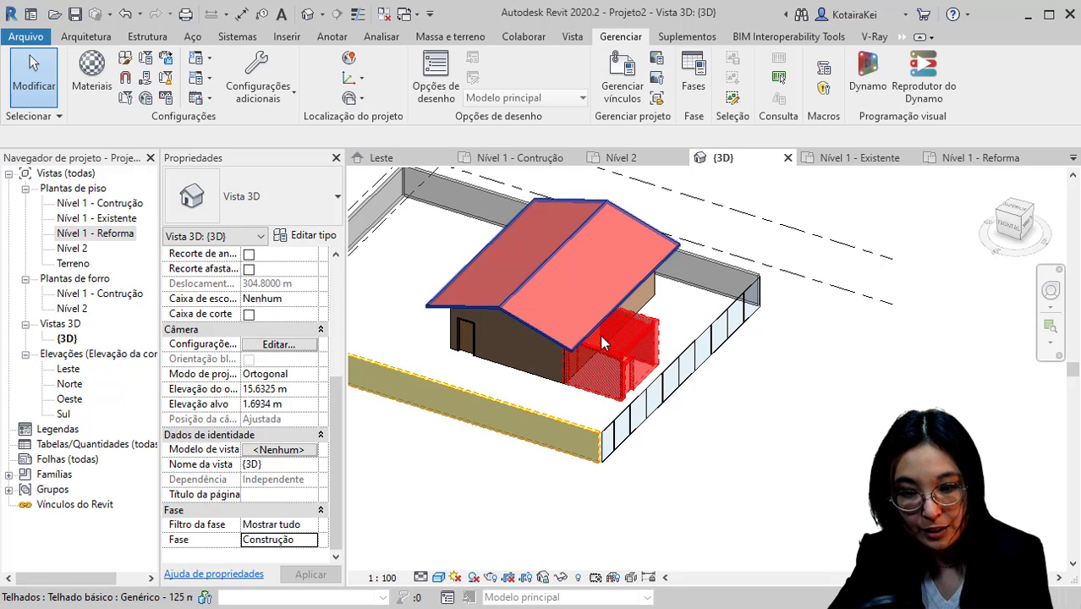
- Set the demolished phase of the red annex's front wall to Nenhum and deselect the wall
left_click(582, 368)
left_click(311, 541)
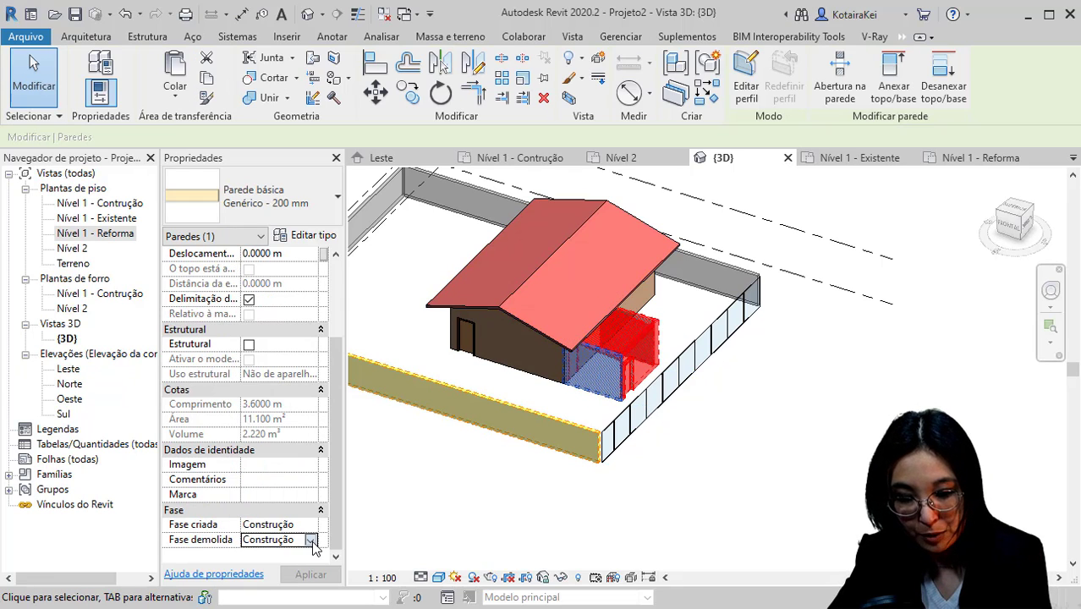
left_click(311, 541)
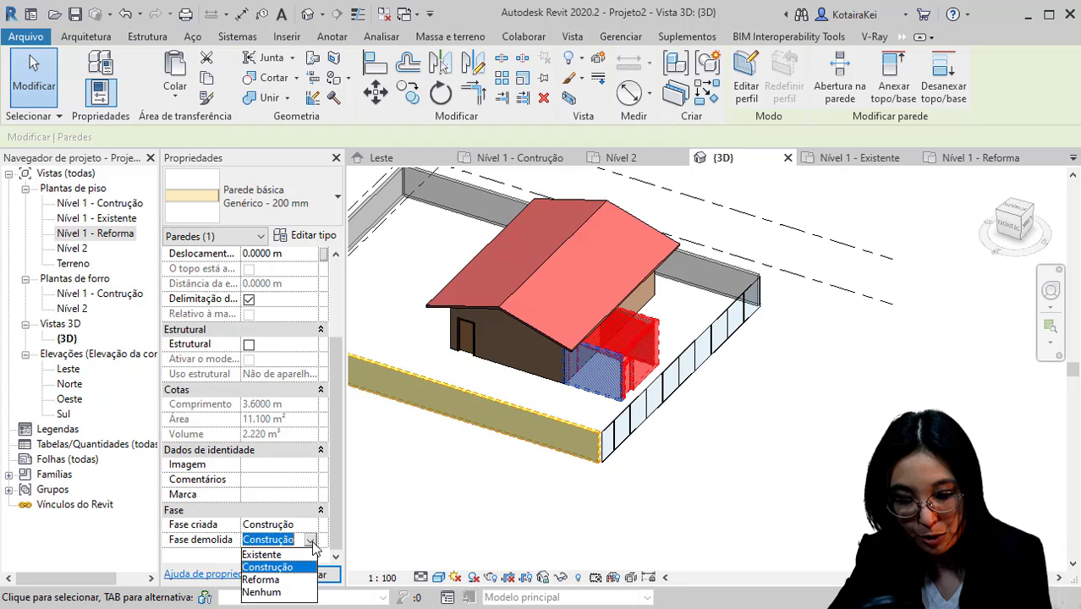
left_click(275, 591)
left_click(605, 487)
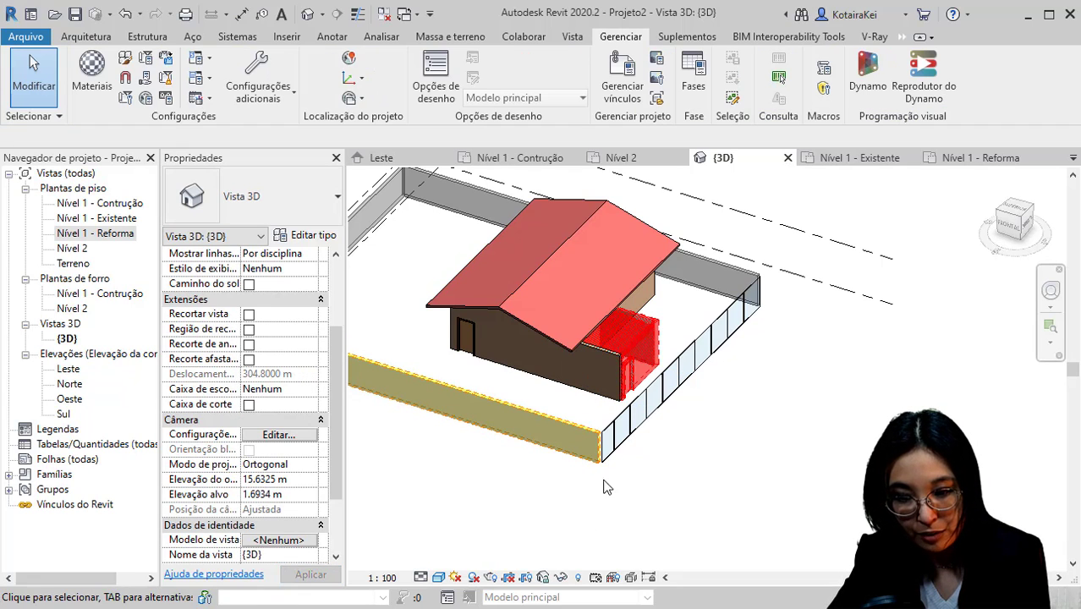
- Set the annex front wall's demolished phase first to Construção and finally to Reforma, and deselect the wall
left_click(603, 368)
left_click(319, 542)
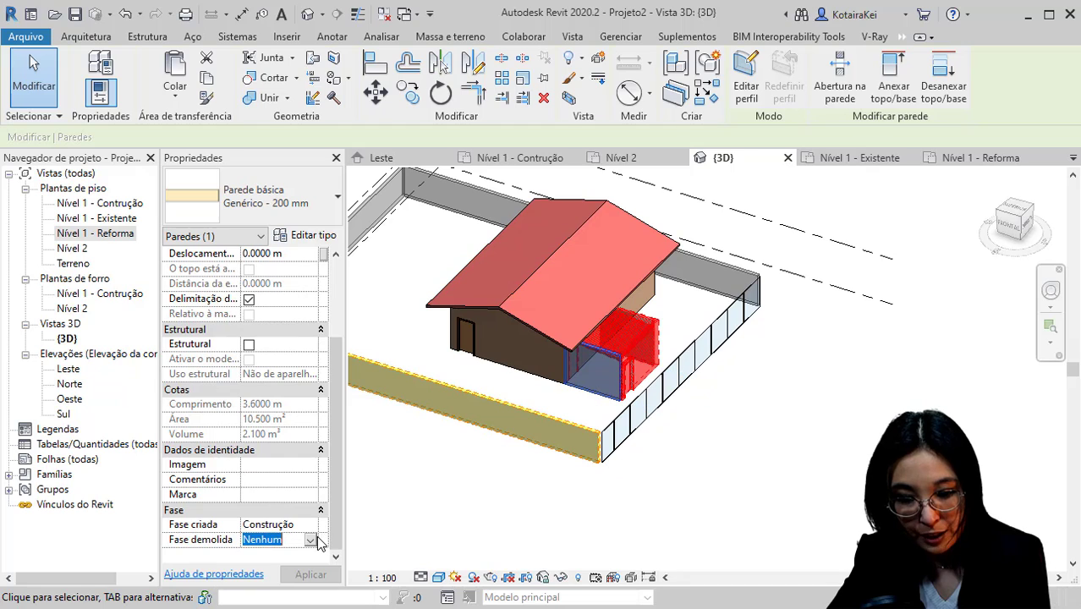
left_click(312, 541)
left_click(267, 567)
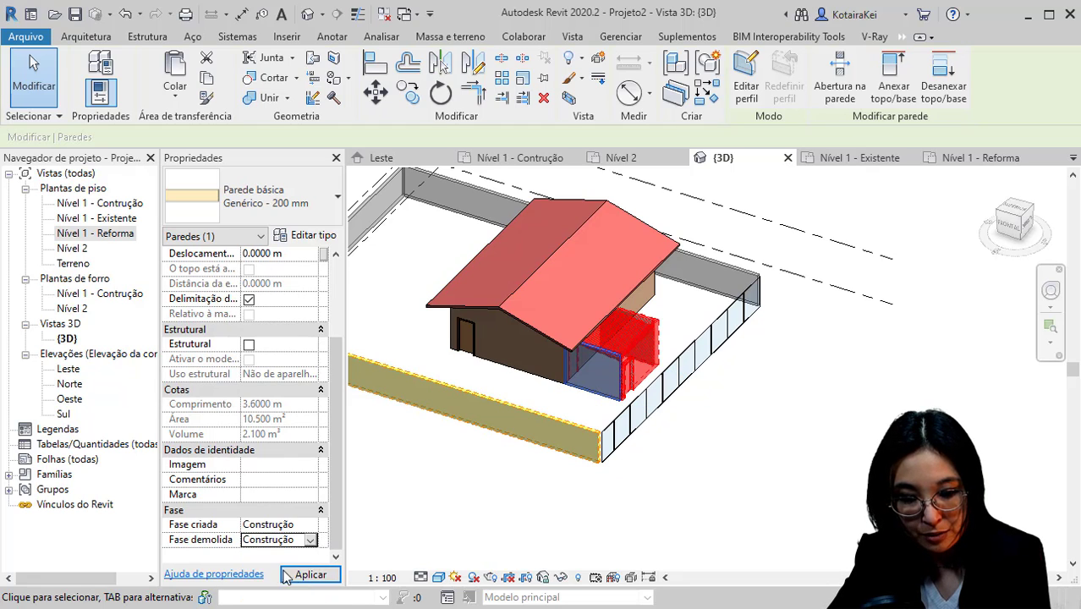
left_click(319, 541)
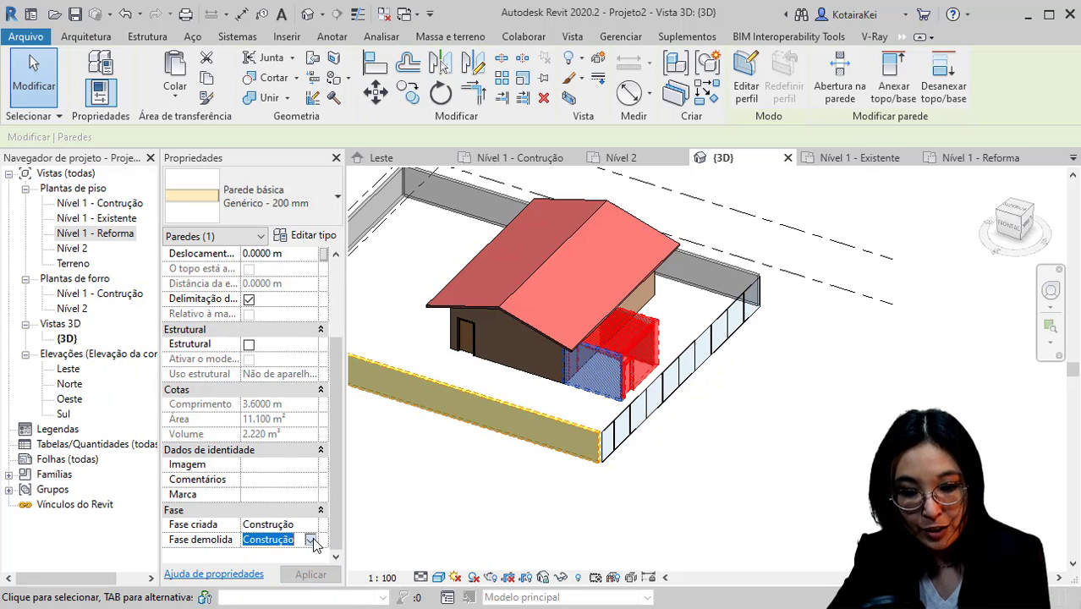
left_click(311, 541)
left_click(272, 580)
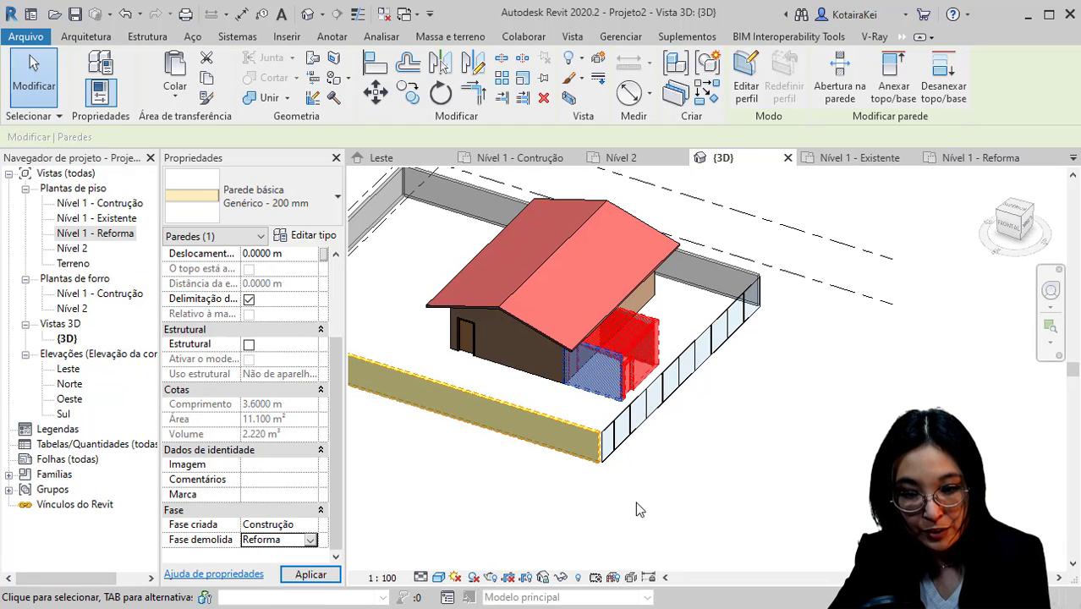
left_click(632, 525)
- Set the 3D view's phase to Reforma to show the annex front wall as demolished in that phase
middle_click_drag(632, 525, 605, 398, "shift")
scroll(606, 398, "up", 2)
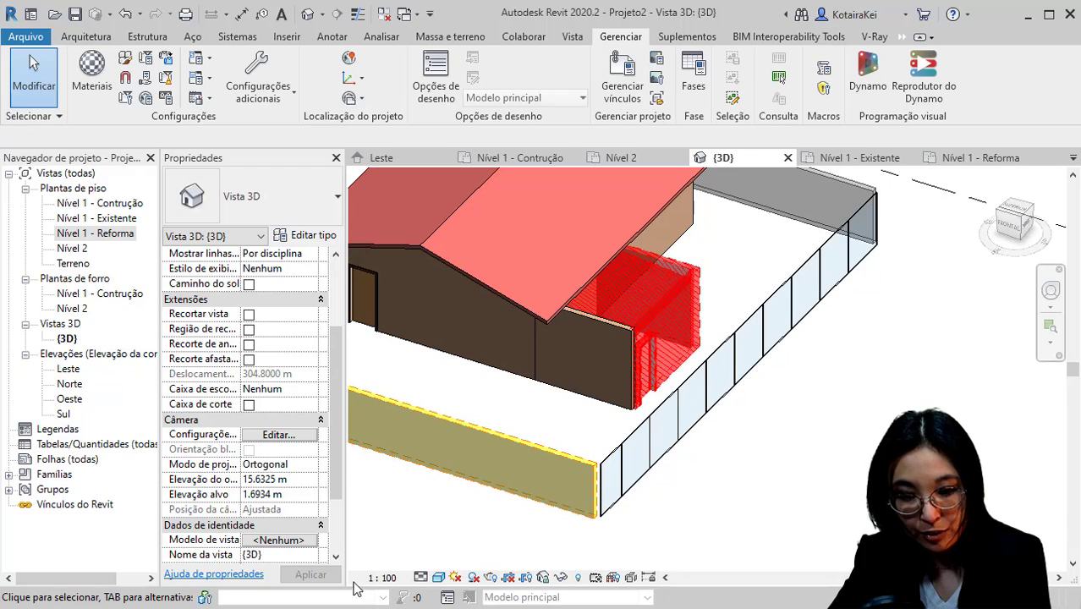
scroll(306, 560, "down", 2)
left_click(303, 540)
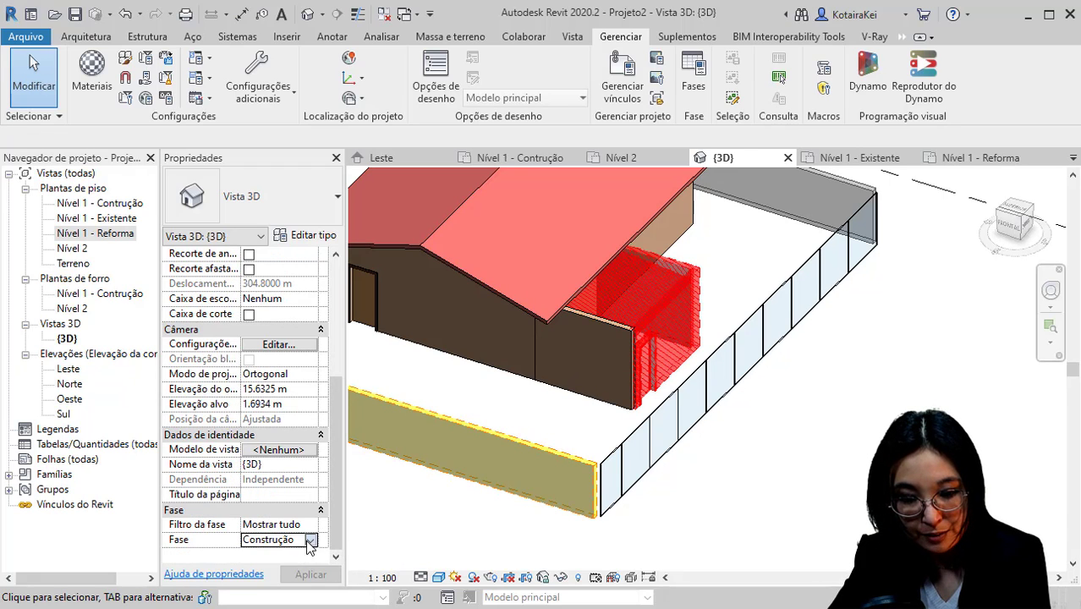
left_click(311, 540)
left_click(273, 568)
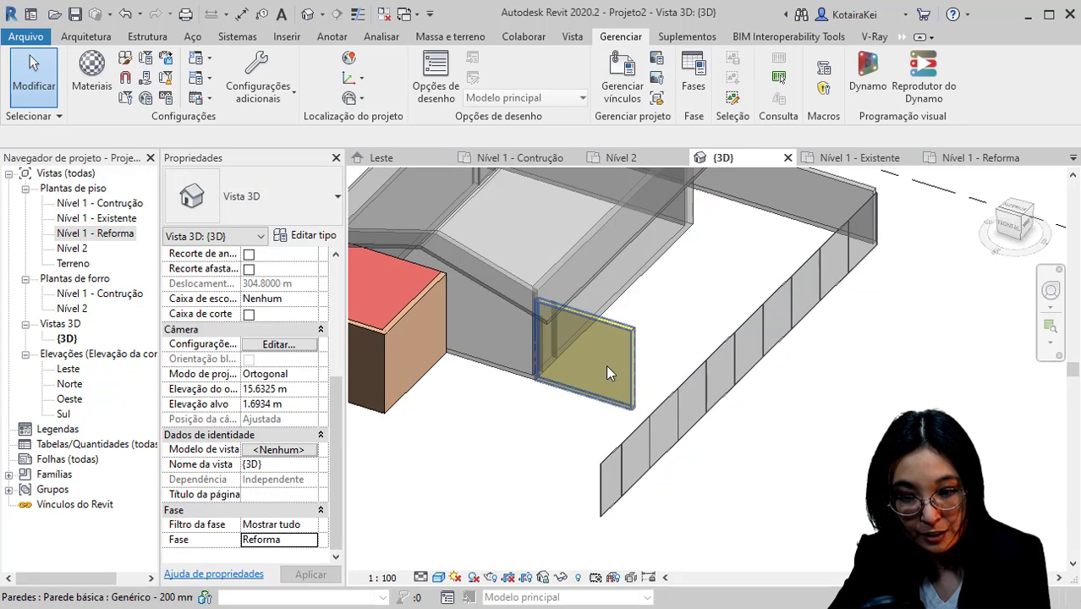
scroll(592, 466, "down", 3)
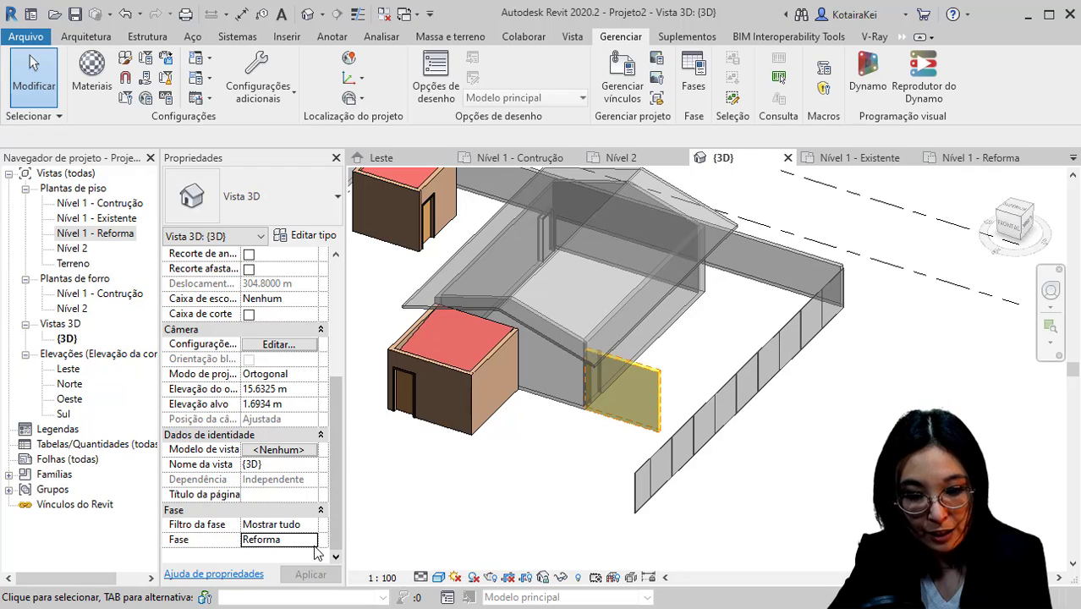
- Set the 3D view's phase to Construção and try to set the annex front wall's demolished phase to Existente
left_click(314, 541)
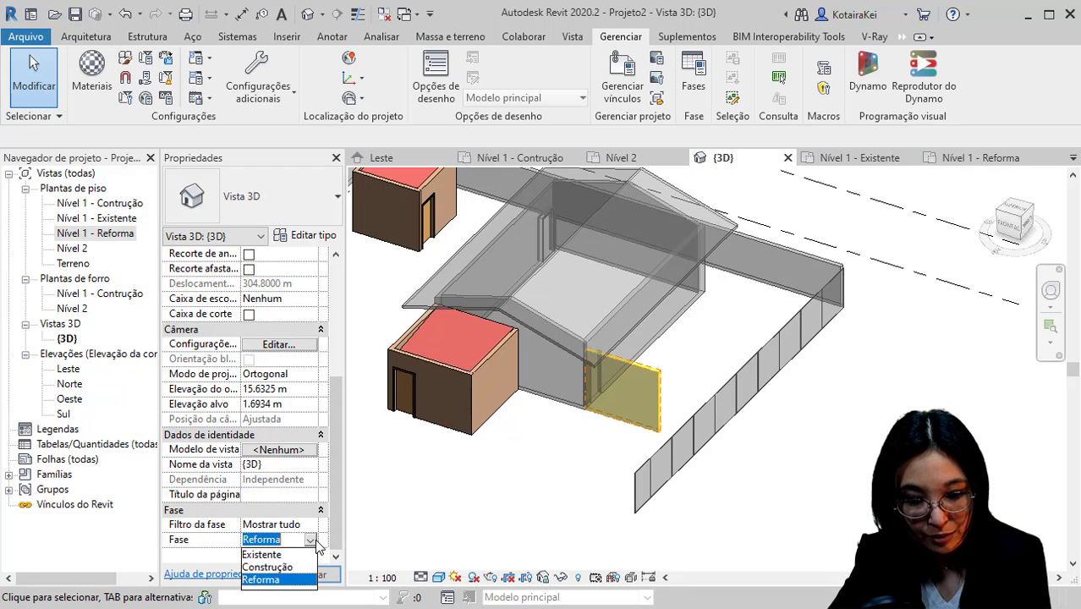
left_click(282, 567)
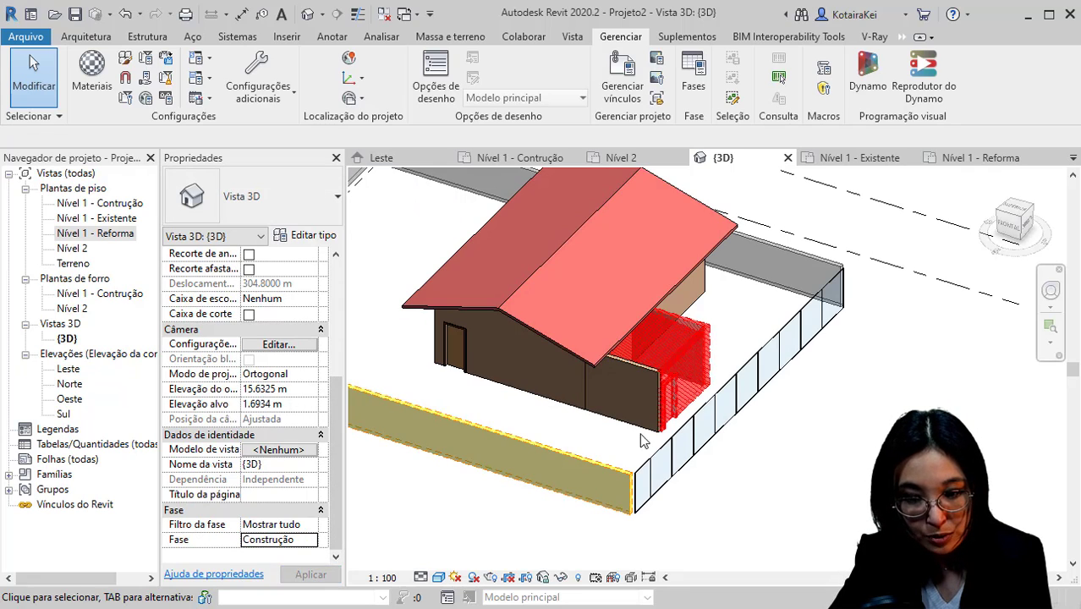
left_click(630, 387)
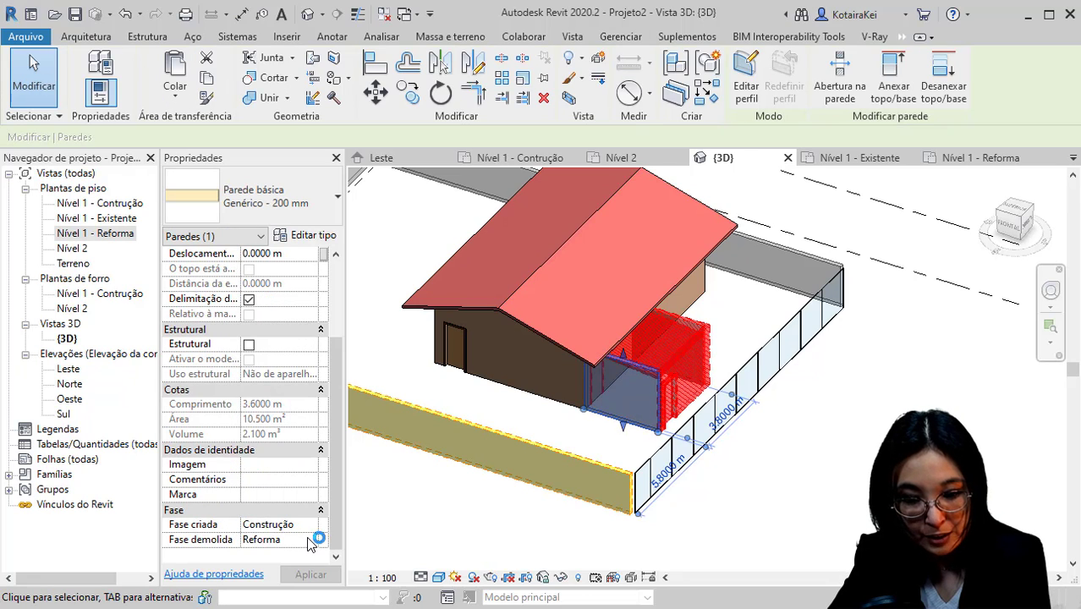
left_click(310, 541)
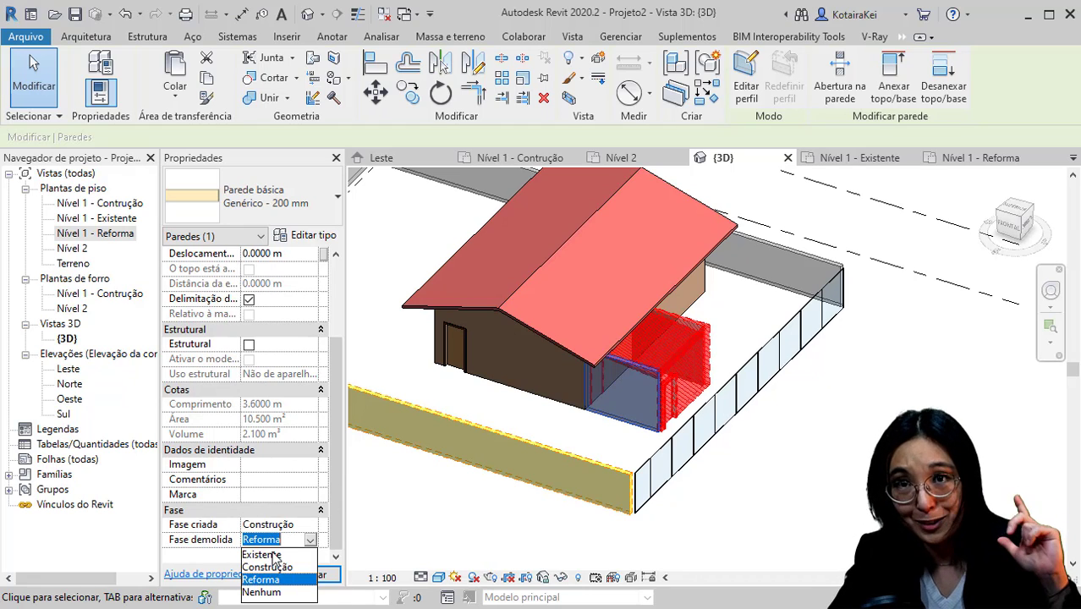
left_click(273, 555)
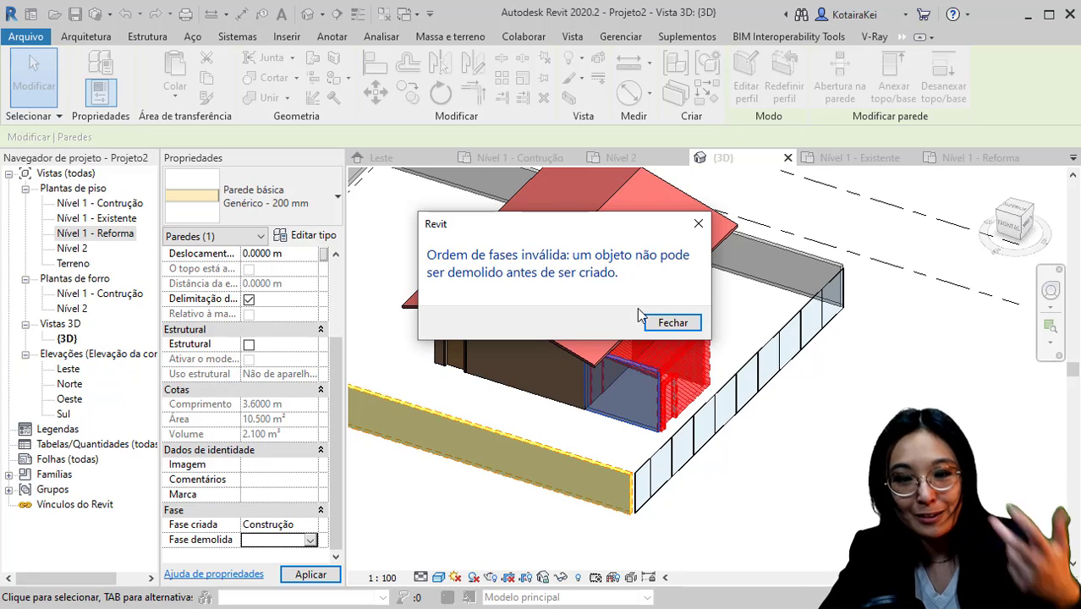
left_click(671, 322)
- Set the annex front wall's demolished phase to Construção and deselect the wall
left_click(310, 539)
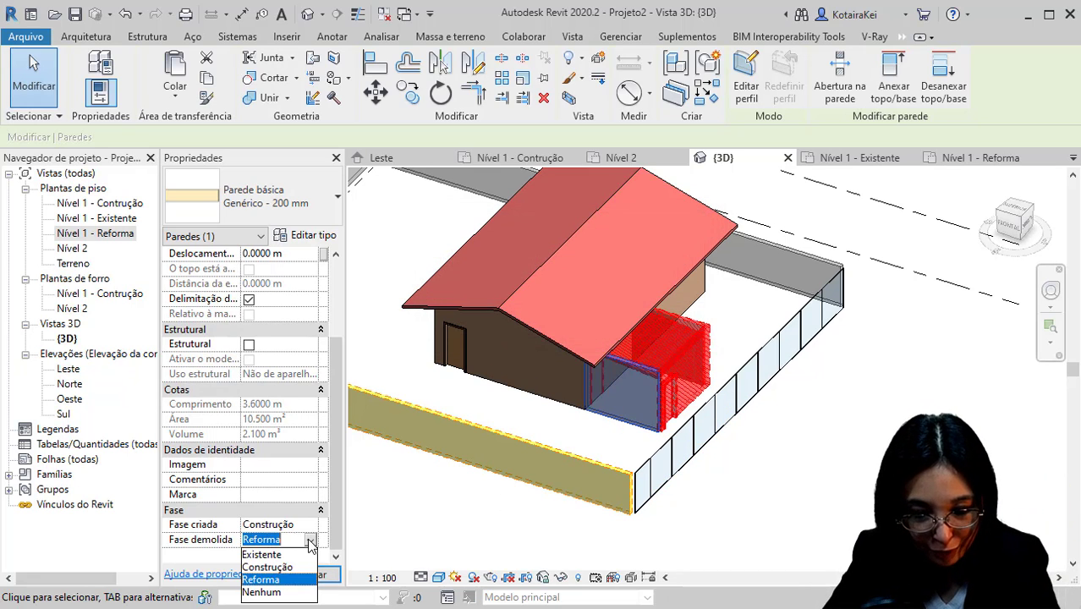
left_click(284, 566)
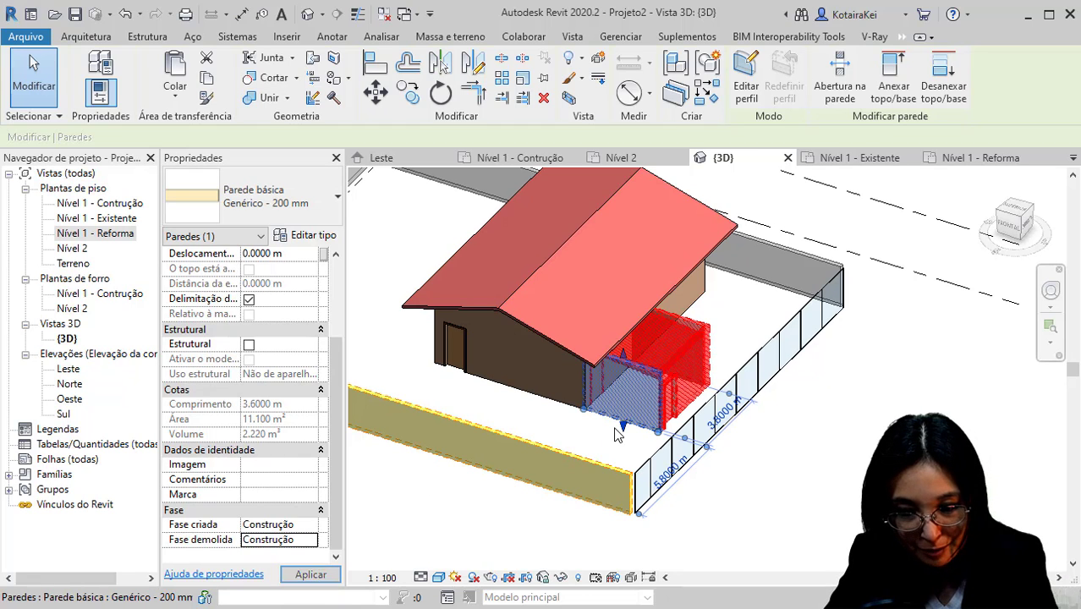
left_click(622, 440)
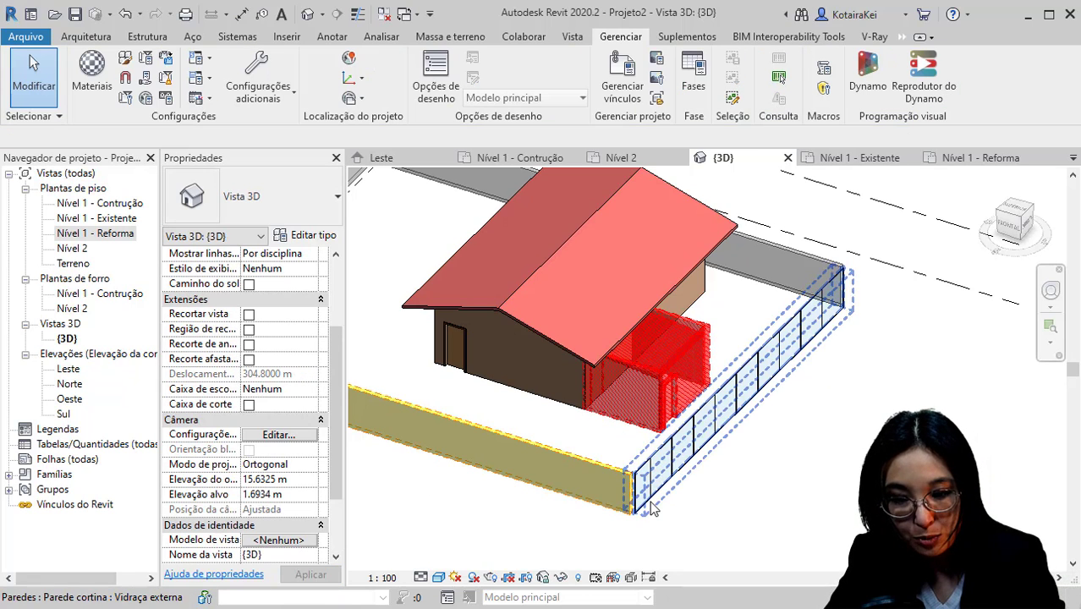
- Enable the 3D view's section box and lower its upper face below the roof to cut the building open
scroll(632, 554, "down", 2)
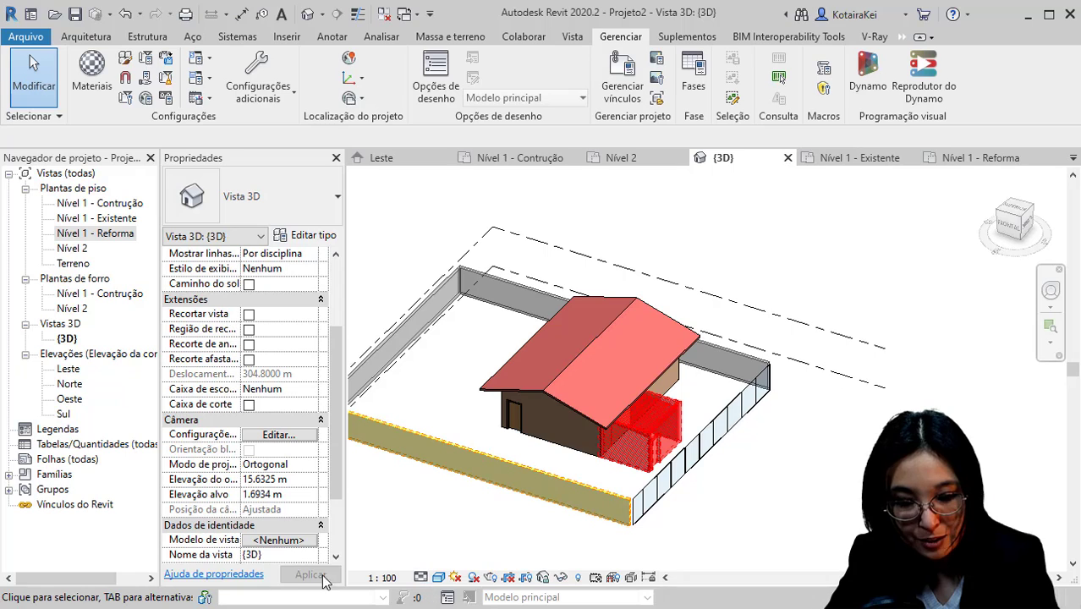
left_click(248, 405)
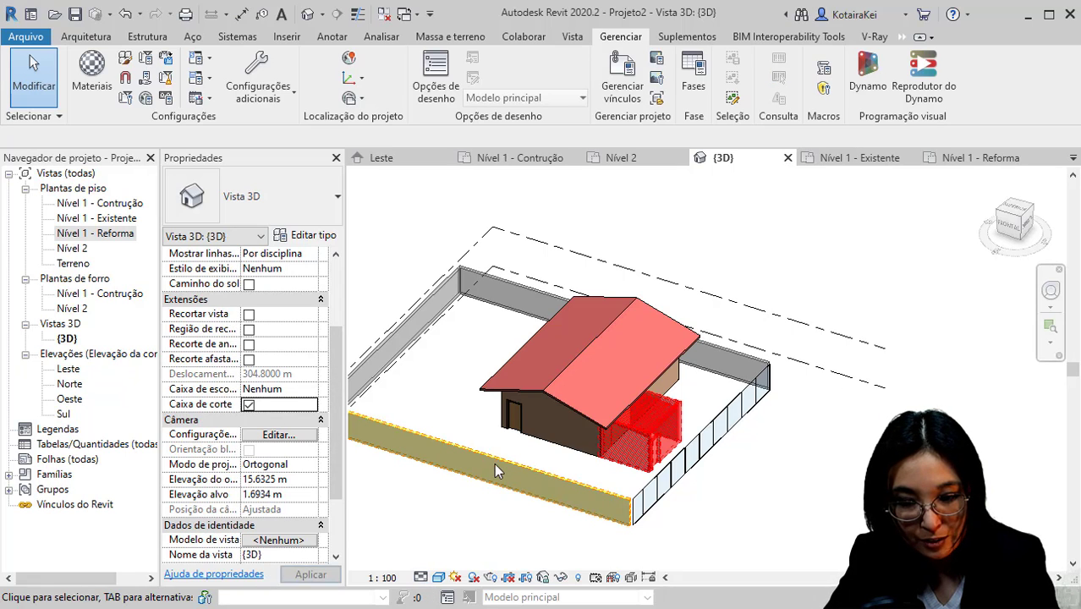
left_click(675, 518)
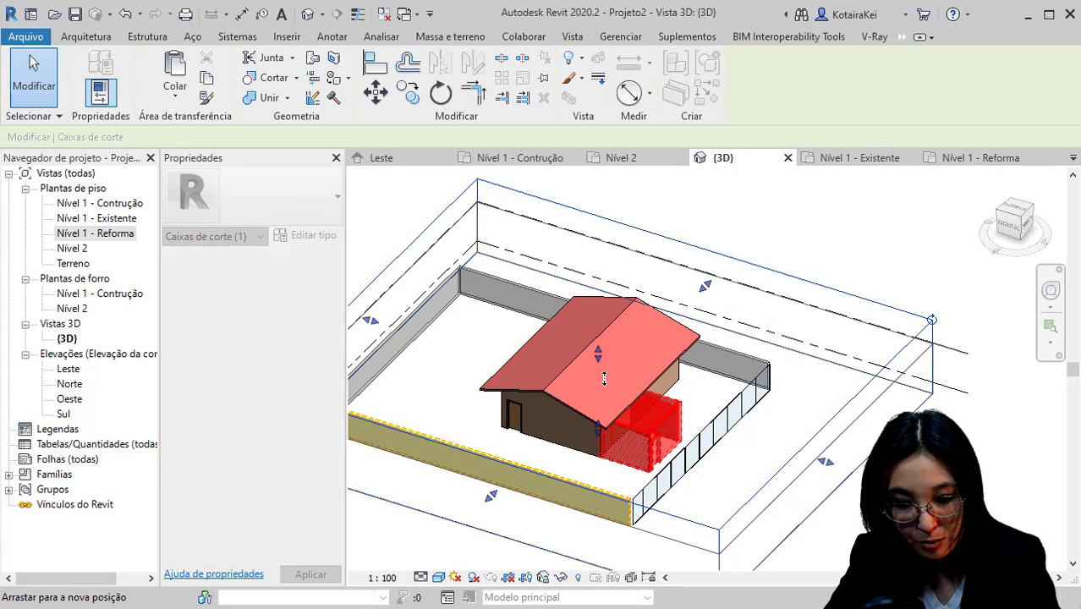
left_click_drag(604, 379, 602, 406)
- Examine the demolished annex and its door from inside the cut-open house, and turn off the section box
middle_click_drag(584, 499, 178, 507, "shift")
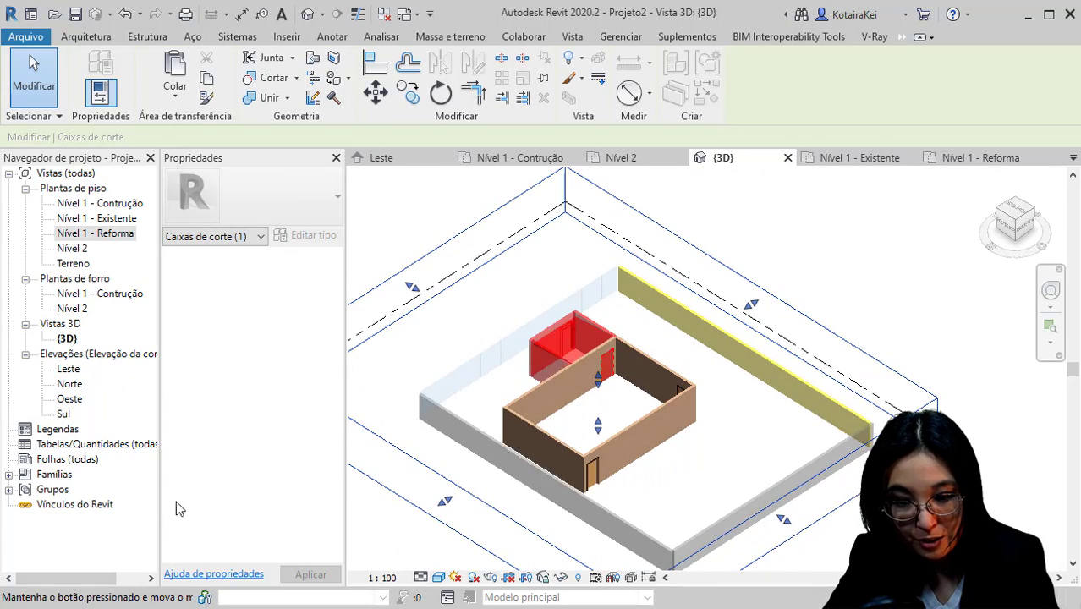
scroll(624, 348, "up", 3)
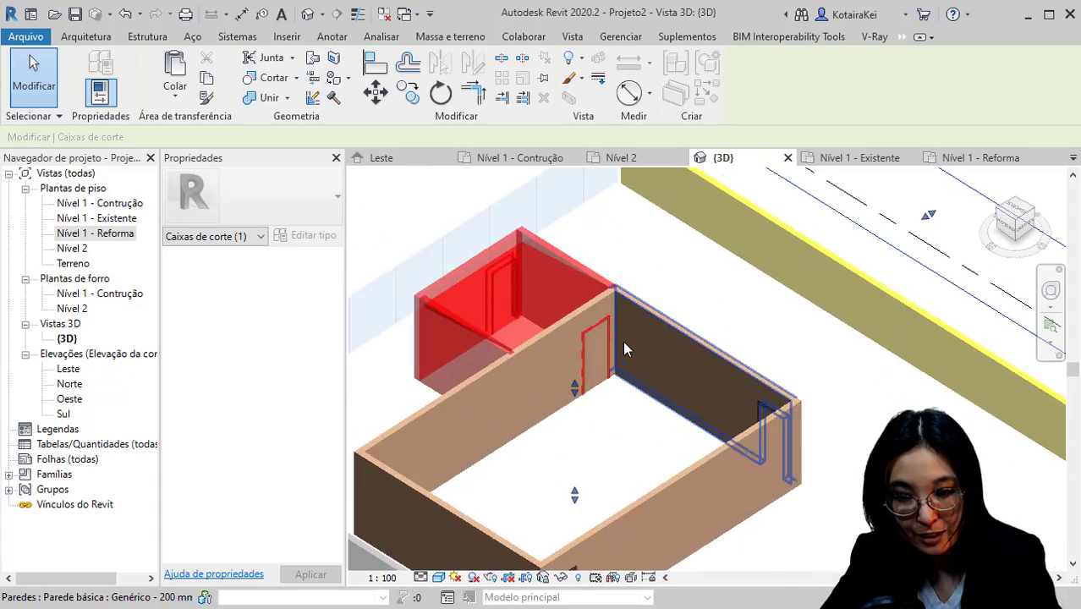
scroll(616, 351, "up", 4)
scroll(559, 359, "down", 3)
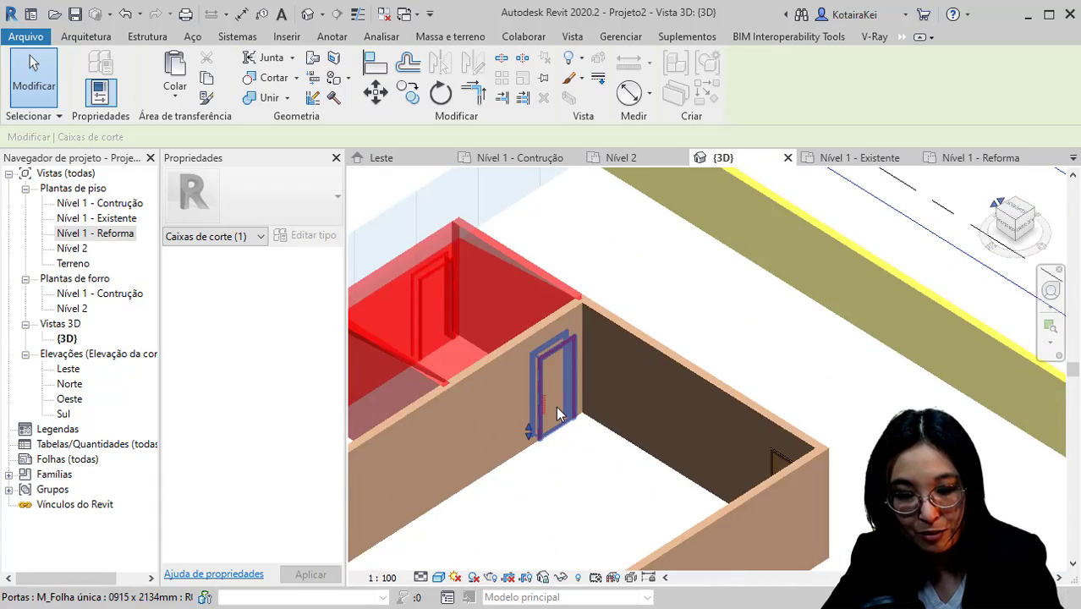
scroll(558, 414, "down", 5)
middle_click_drag(656, 429, 512, 445, "shift")
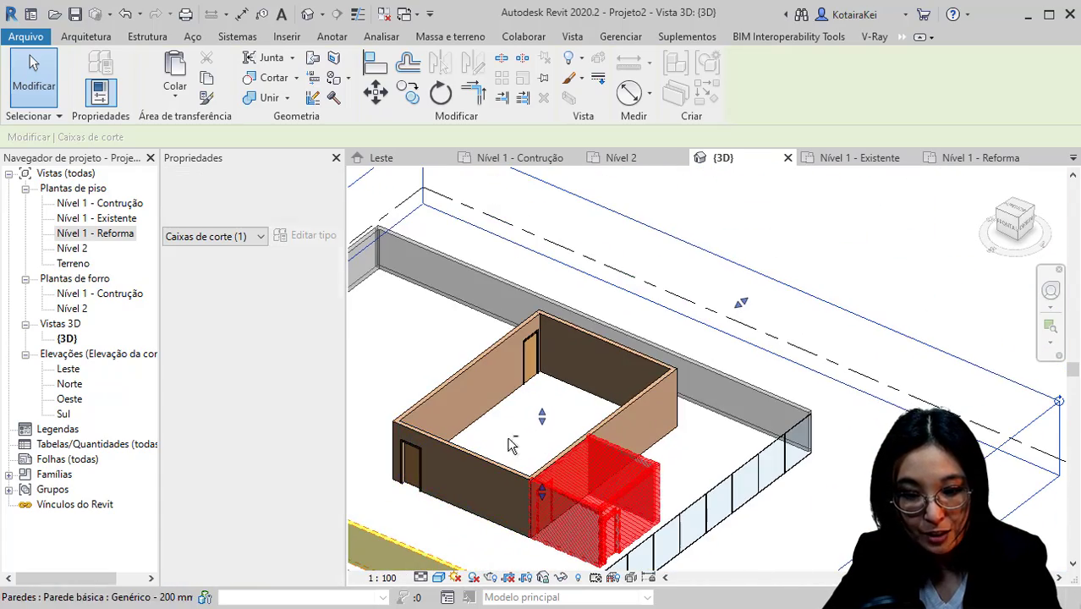
left_click(736, 244)
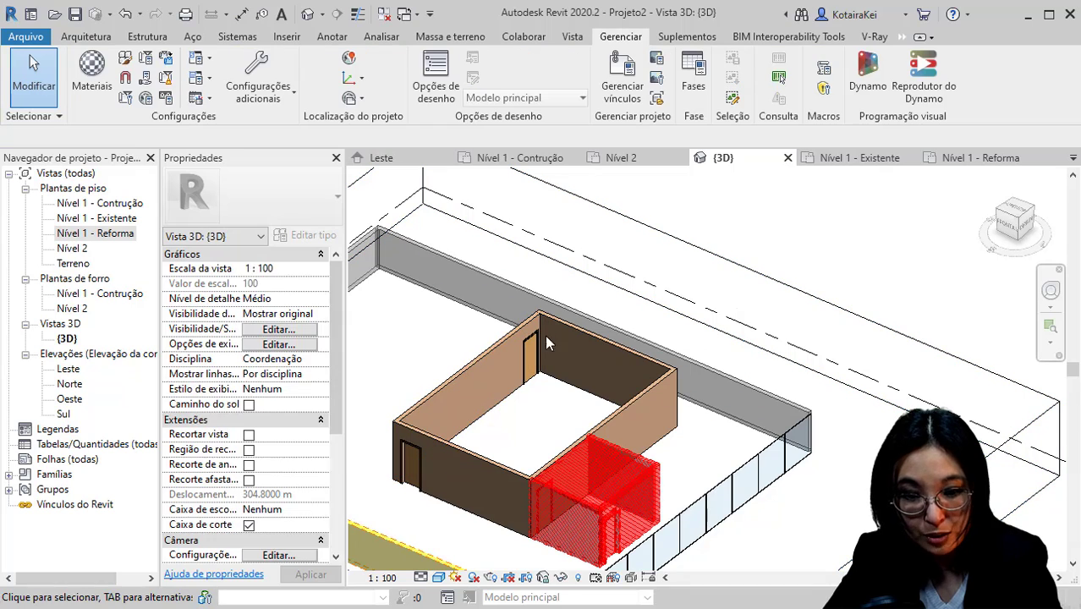
left_click(249, 525)
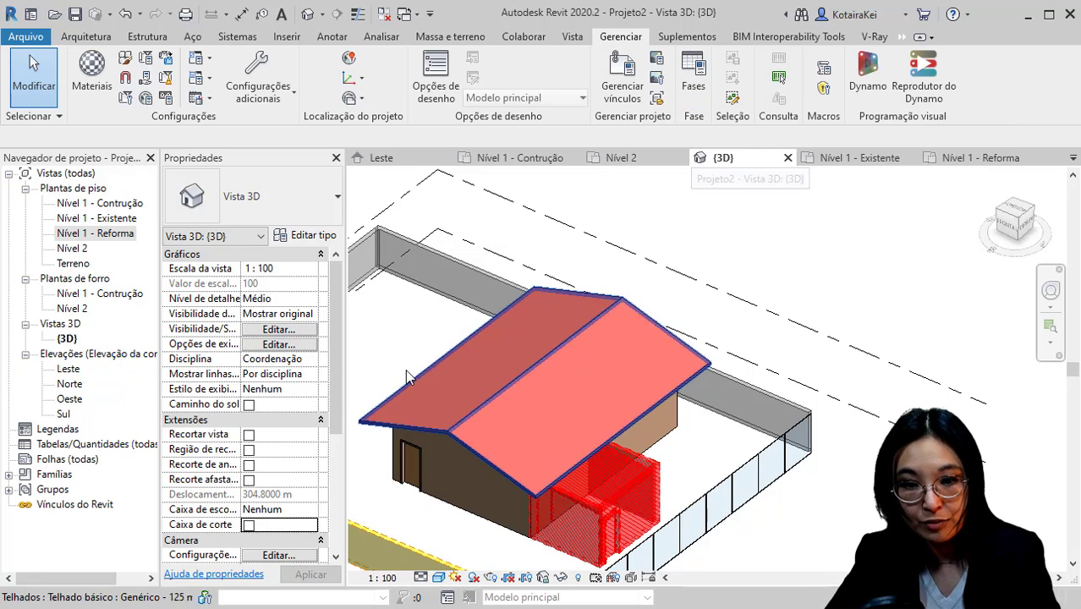
- Review the 3D view's phase filter and phase settings
scroll(330, 372, "down", 5)
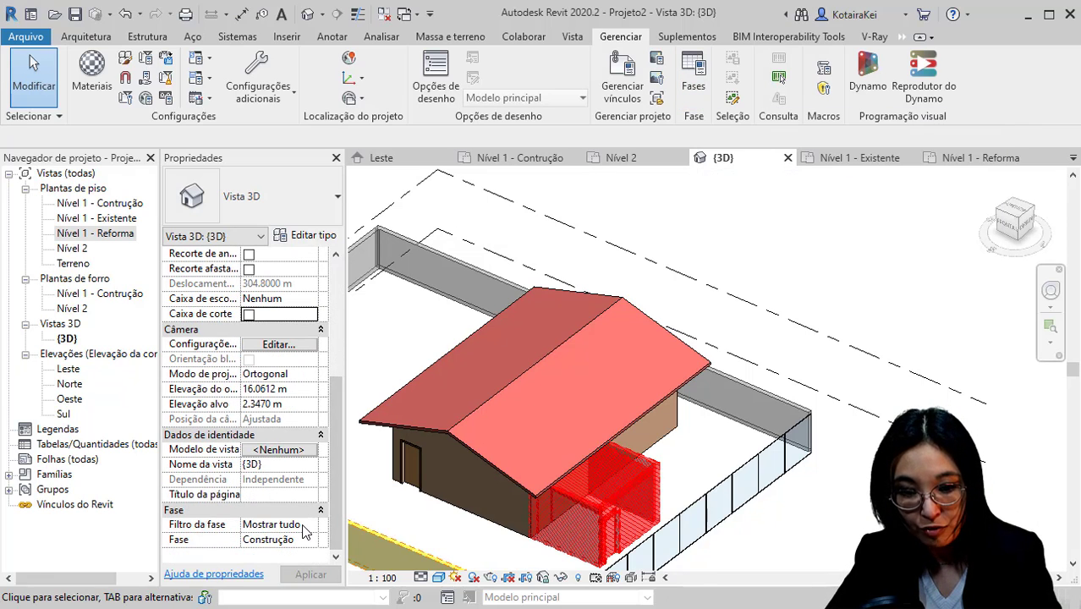
left_click(308, 526)
left_click(310, 526)
left_click(310, 526)
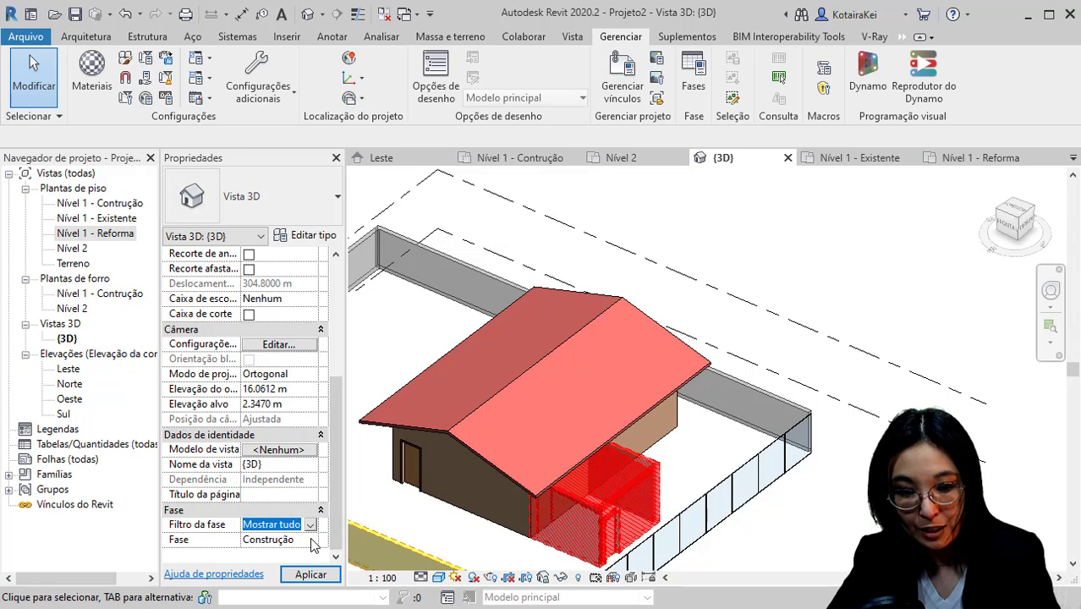
left_click(310, 540)
left_click(310, 539)
- Review the project's phase graphic overrides for the Existente, Demolido, Novo and Temporário statuses
left_click(693, 74)
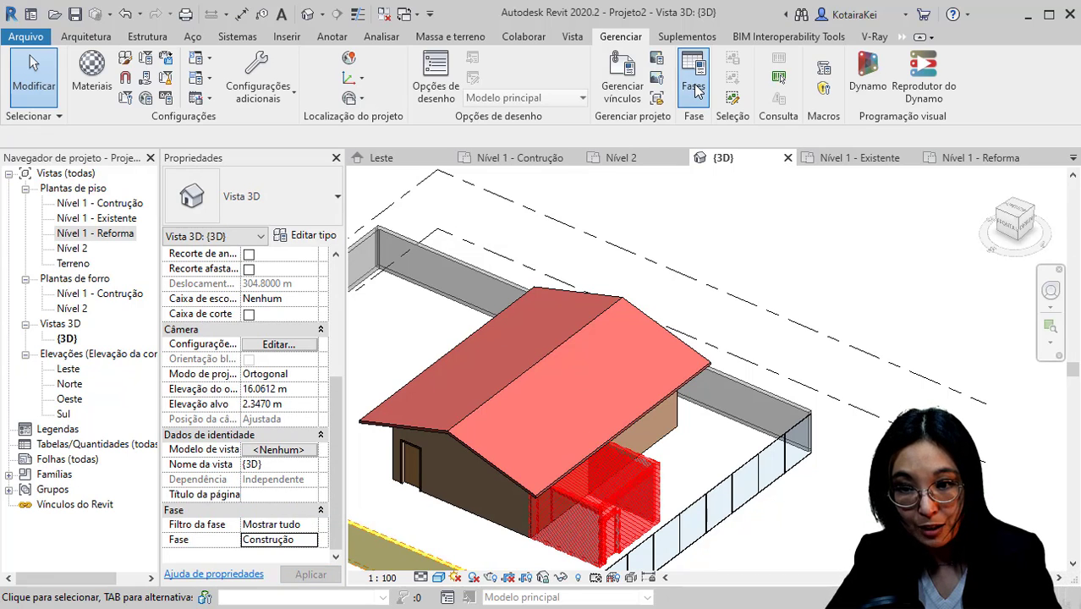
left_click(365, 182)
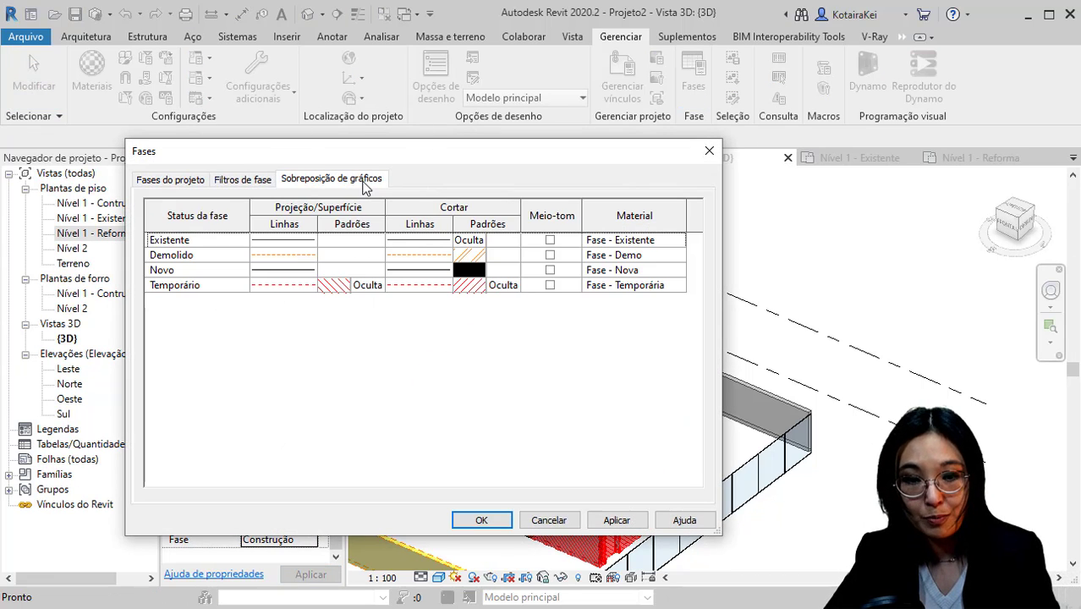
key("ctrl")
key("ctrl")
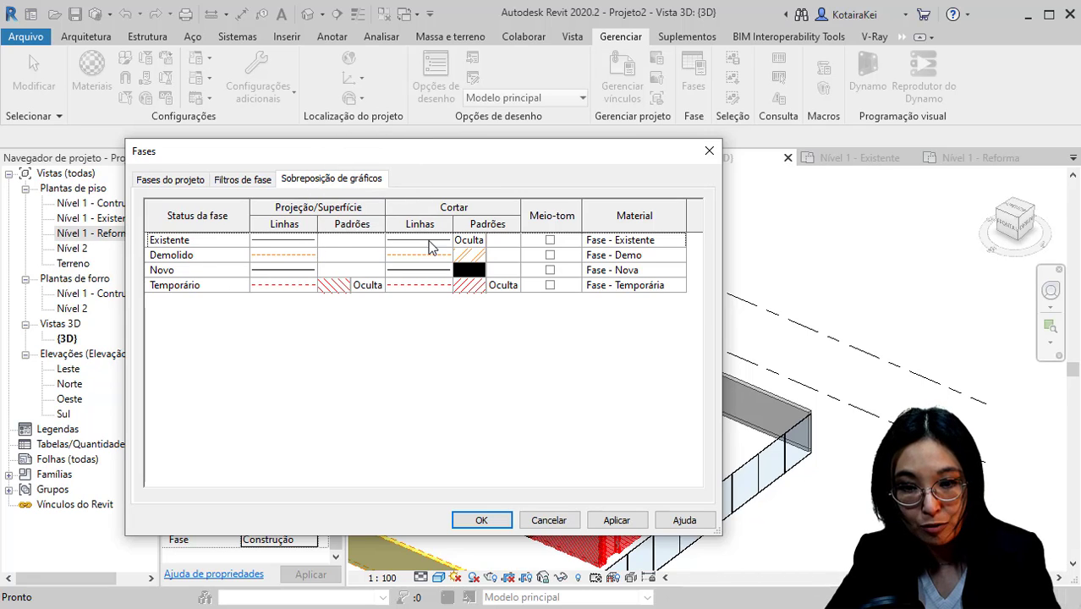
key("ctrl")
key("ctrl")
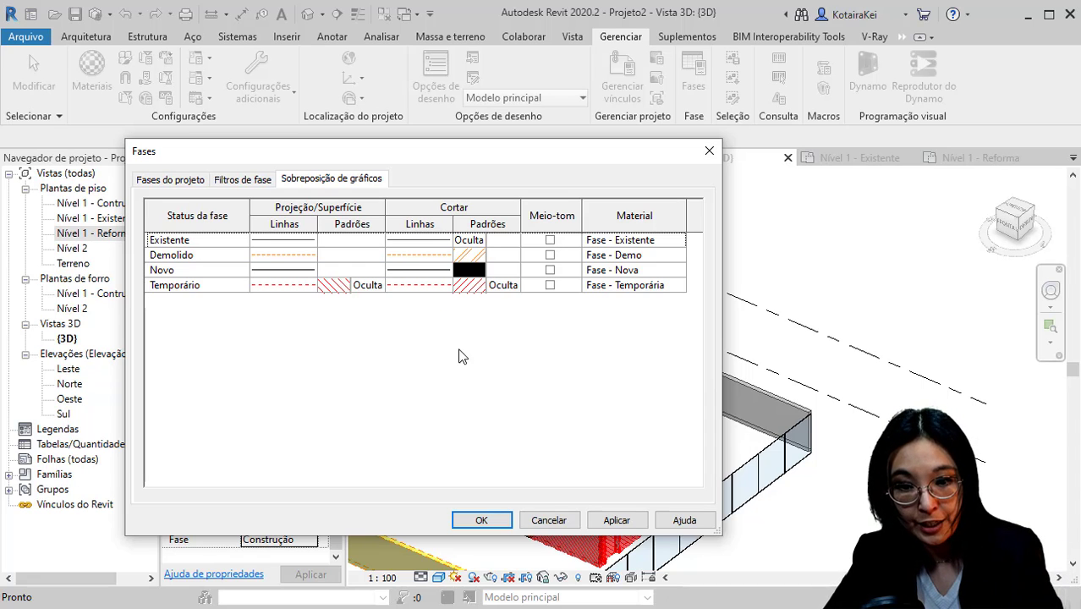
left_click(480, 520)
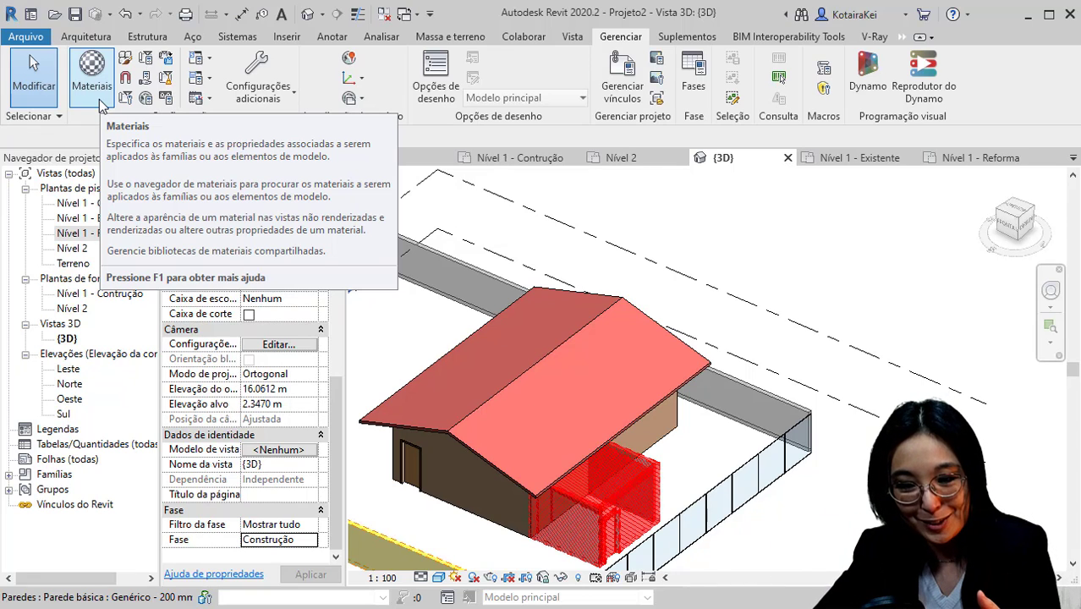
- Check the house front wall's created and demolished phases and the 3D view's phase filter
scroll(491, 347, "up", 5)
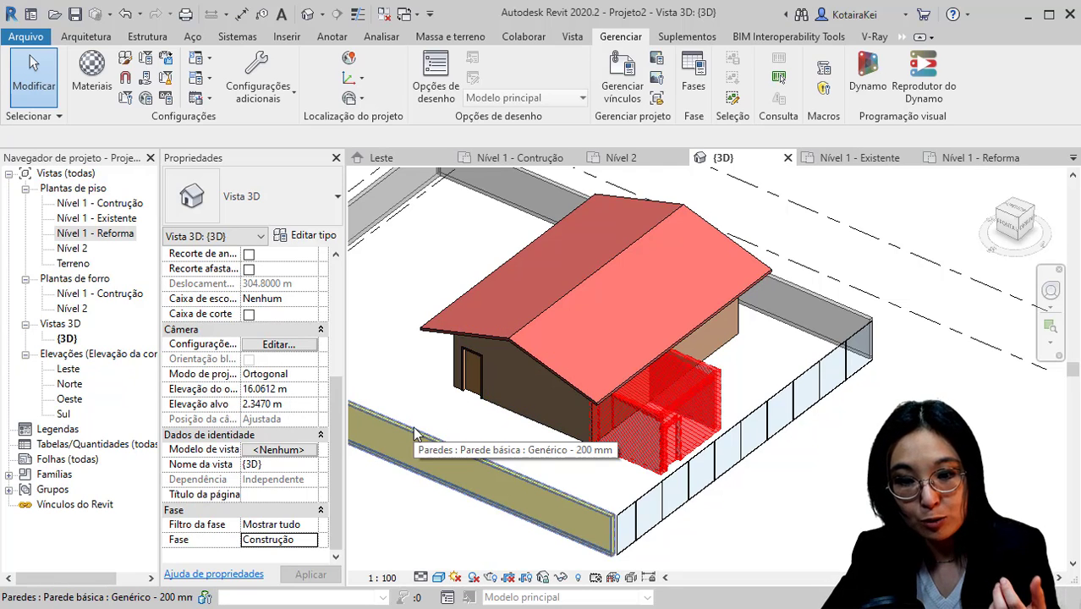
left_click(516, 404)
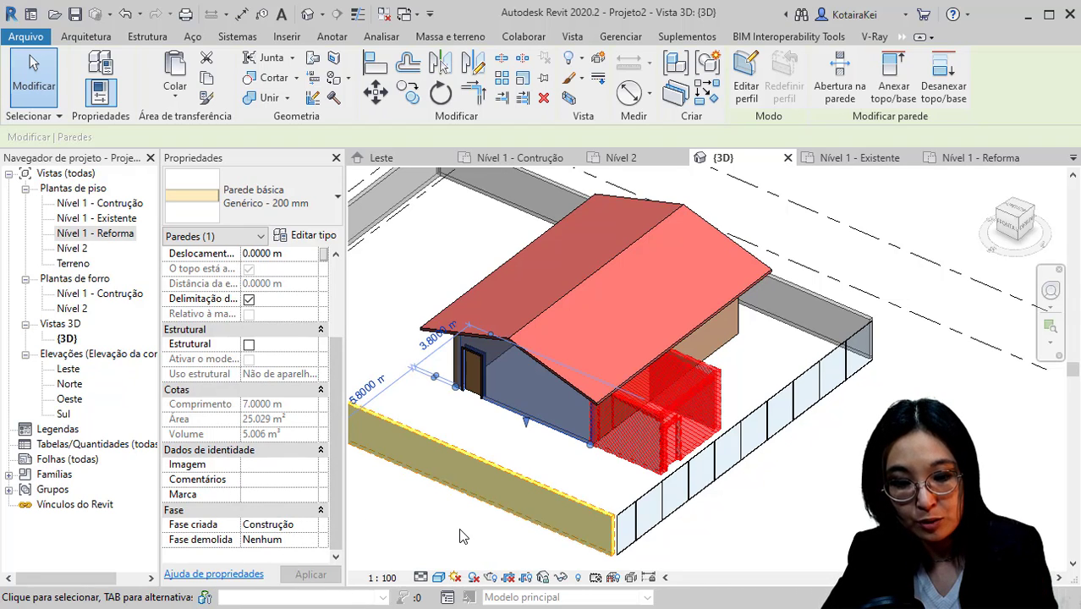
key("Escape")
scroll(330, 528, "down", 2)
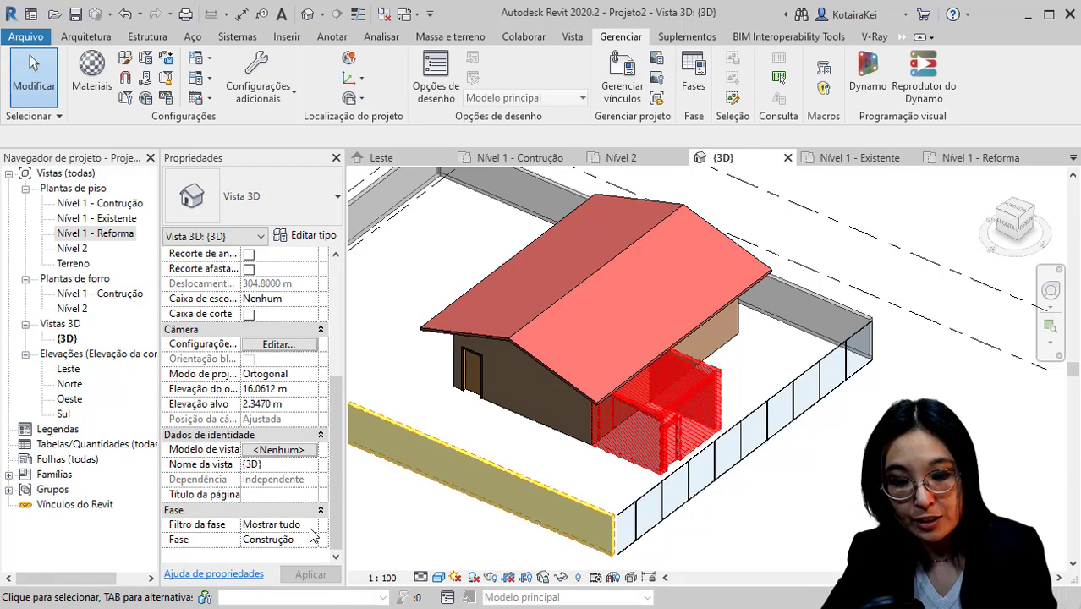
left_click(287, 524)
left_click(311, 525)
left_click(312, 525)
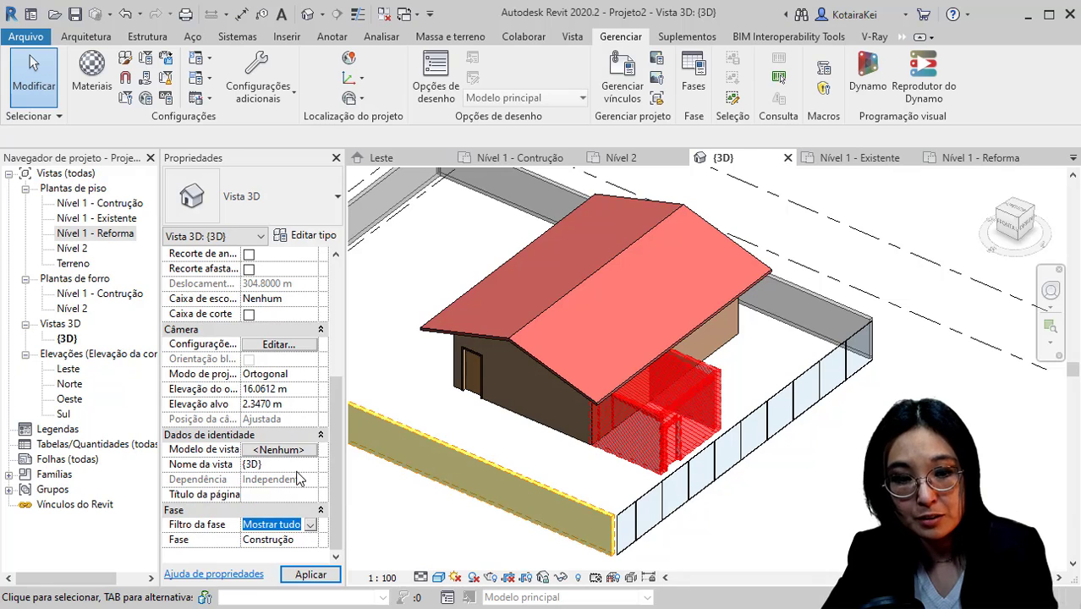
- Start a new material takeoff schedule for the Paredes category
right_click(71, 338)
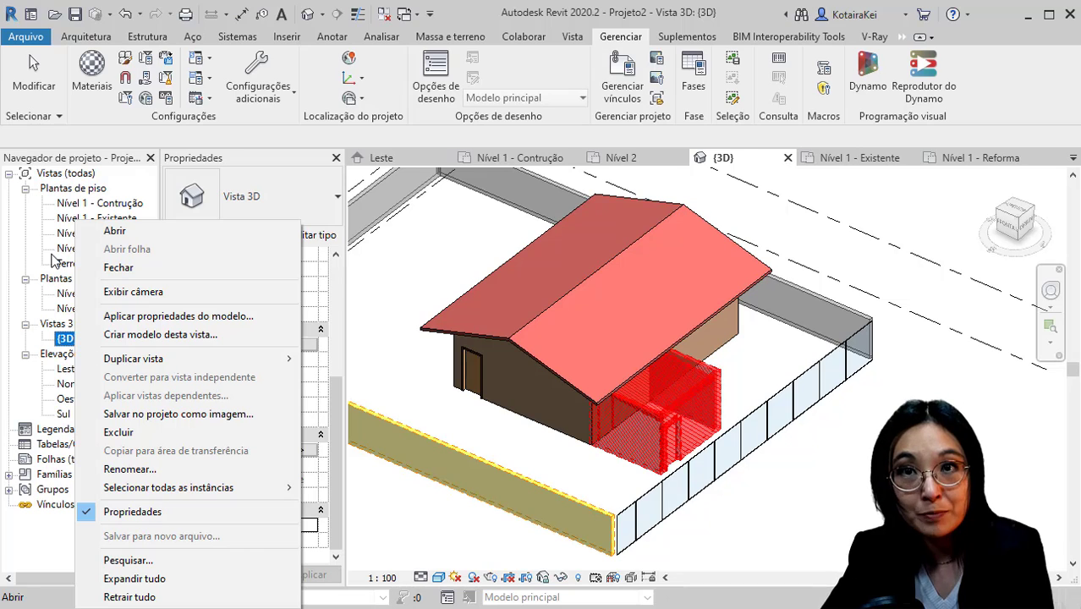
left_click(45, 445)
right_click(157, 457)
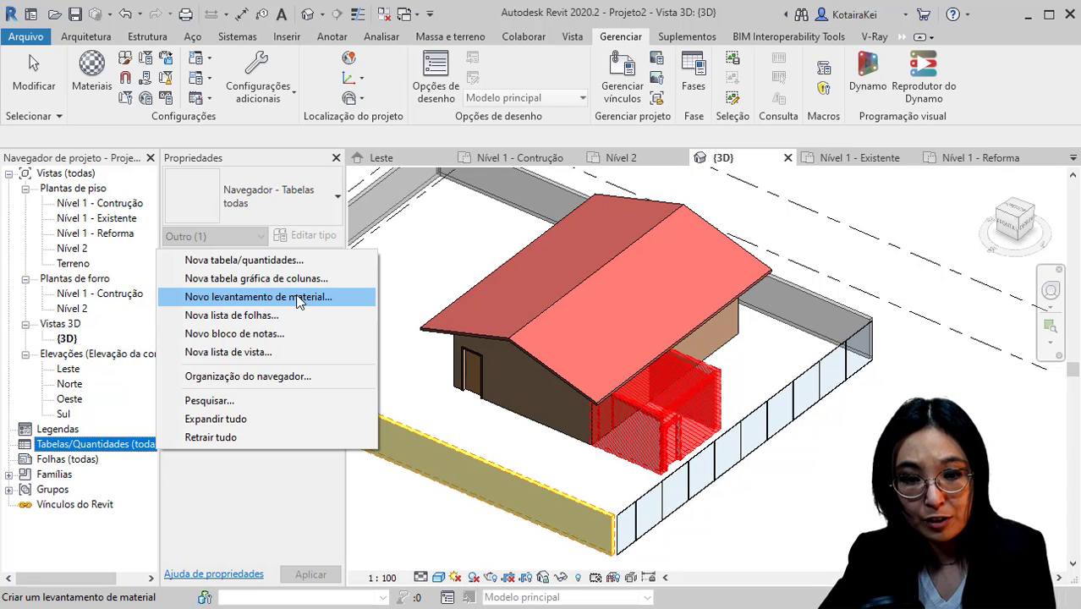
left_click(298, 296)
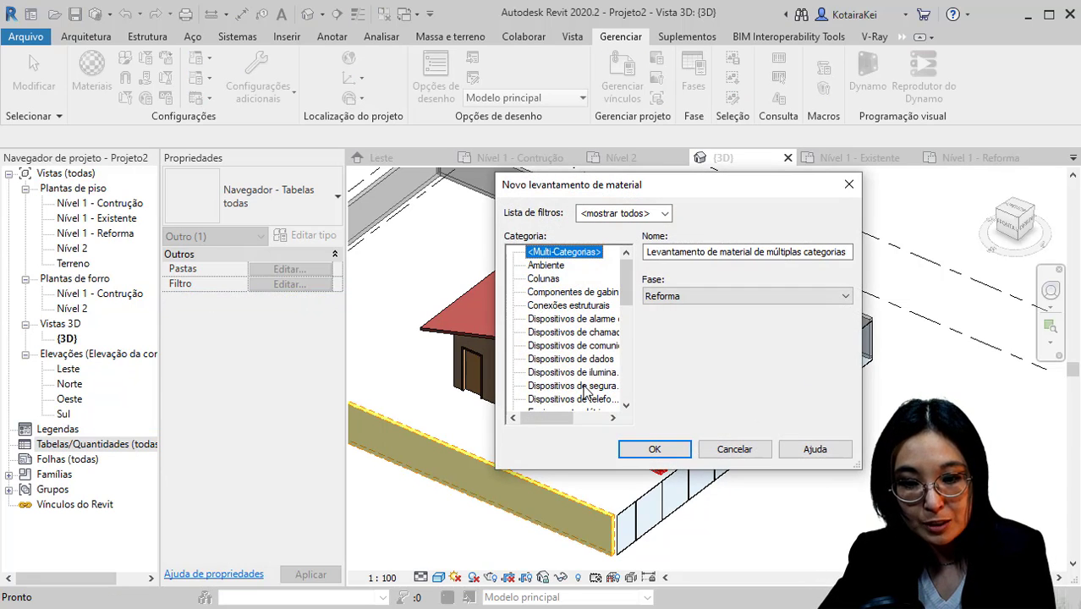
left_click(572, 364)
key("p")
left_click(550, 400)
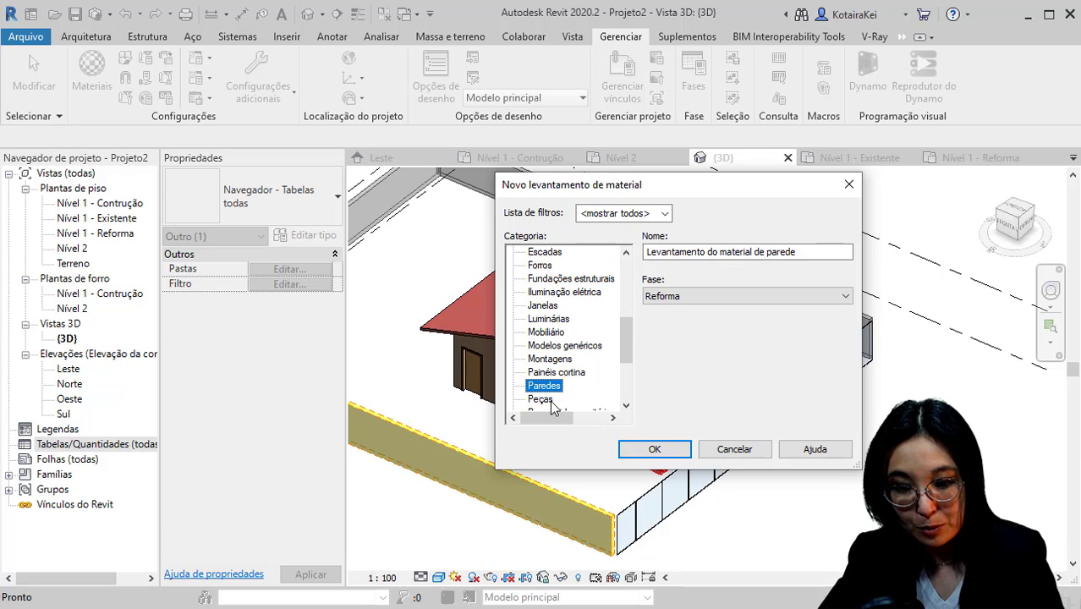
- Set the wall material takeoff's phase first to Existente and finally to Construção
left_click(731, 298)
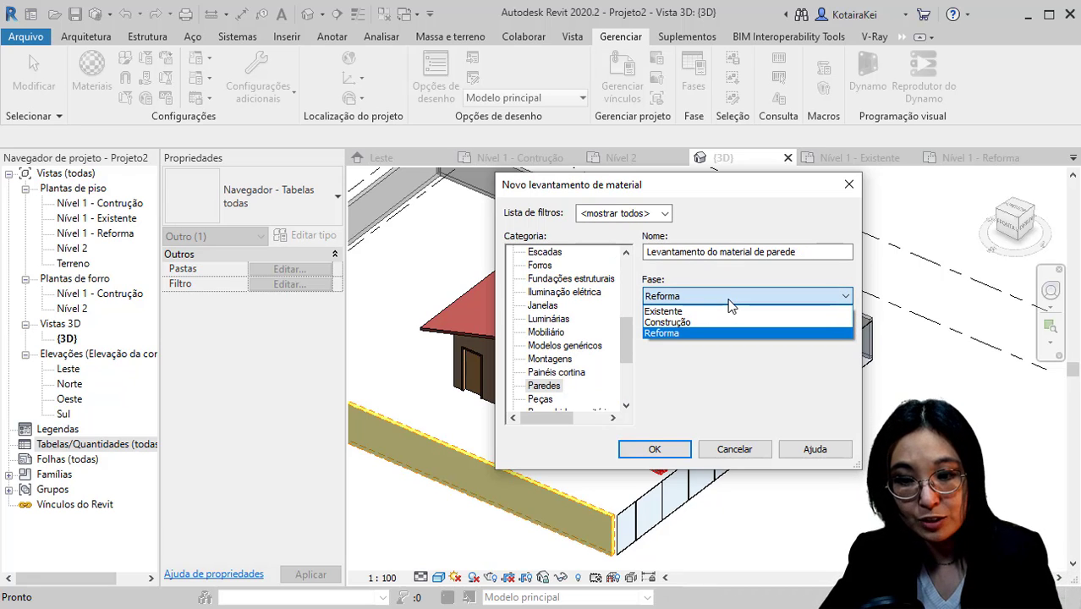
left_click(690, 310)
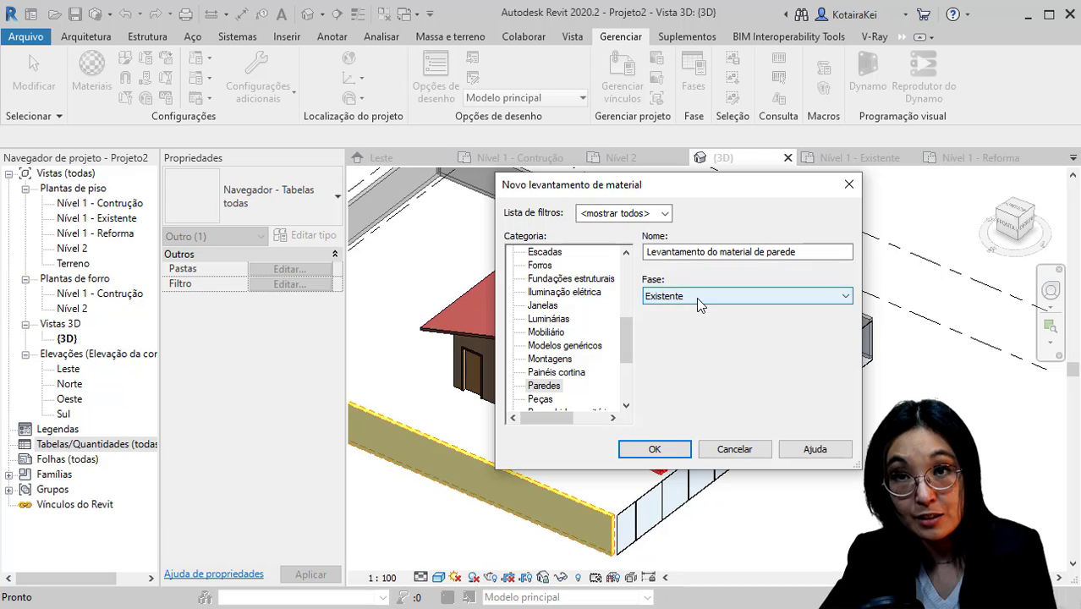
left_click(696, 297)
left_click(687, 323)
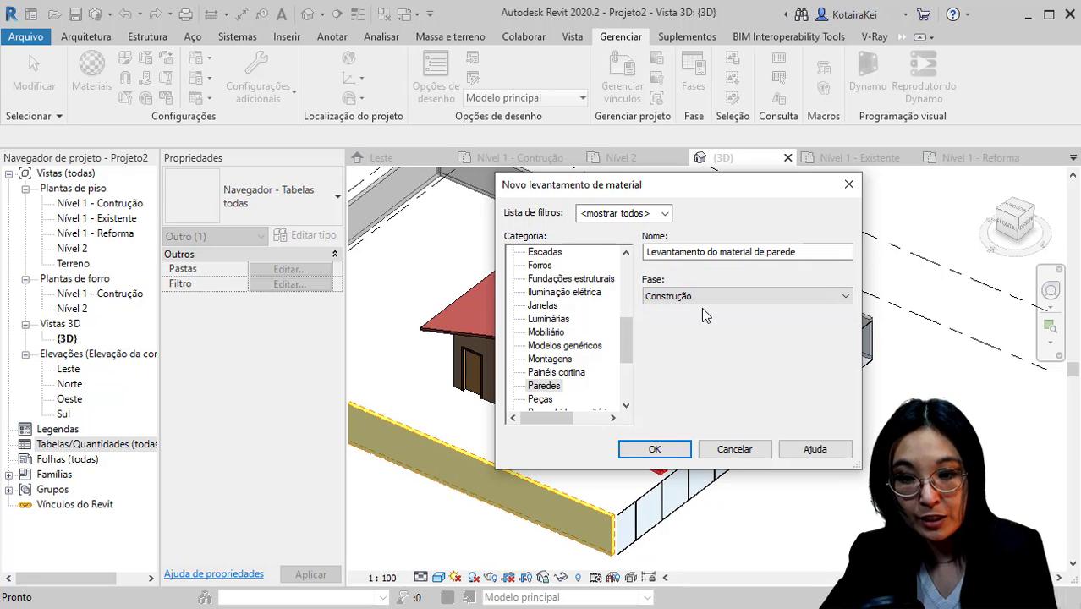
- Switch the wall material takeoff's phase to Reforma and back to Construção
left_click(701, 298)
left_click(688, 334)
left_click(687, 298)
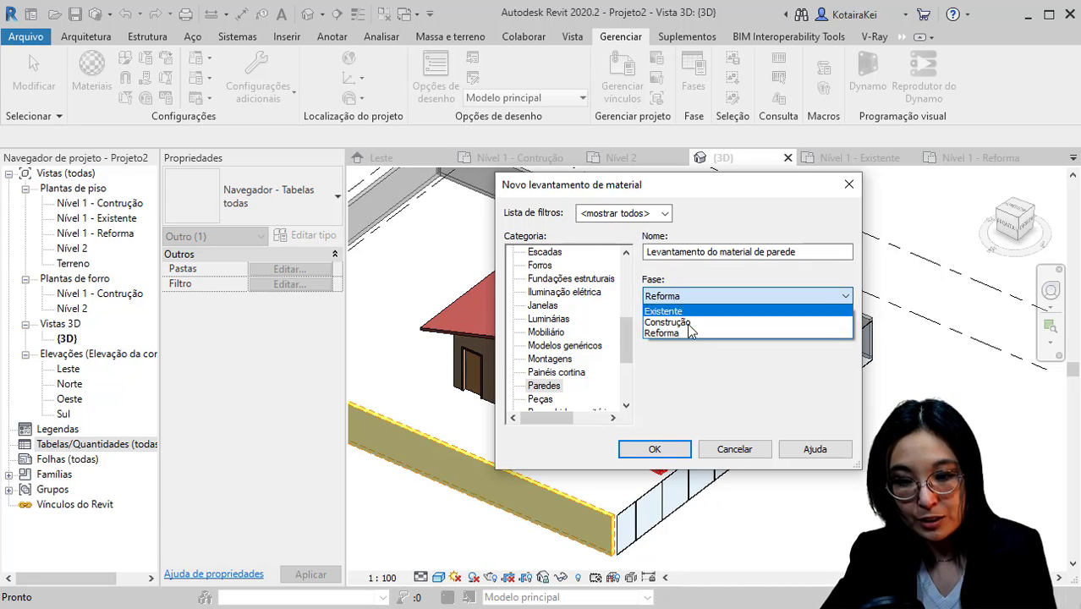
left_click(687, 323)
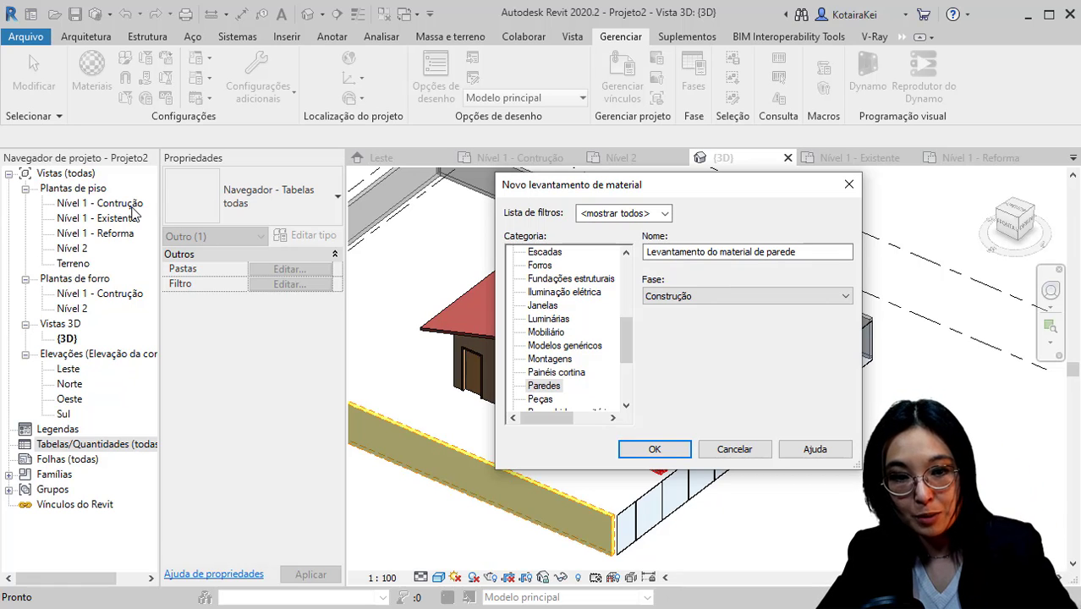
key("ctrl")
key("ctrl")
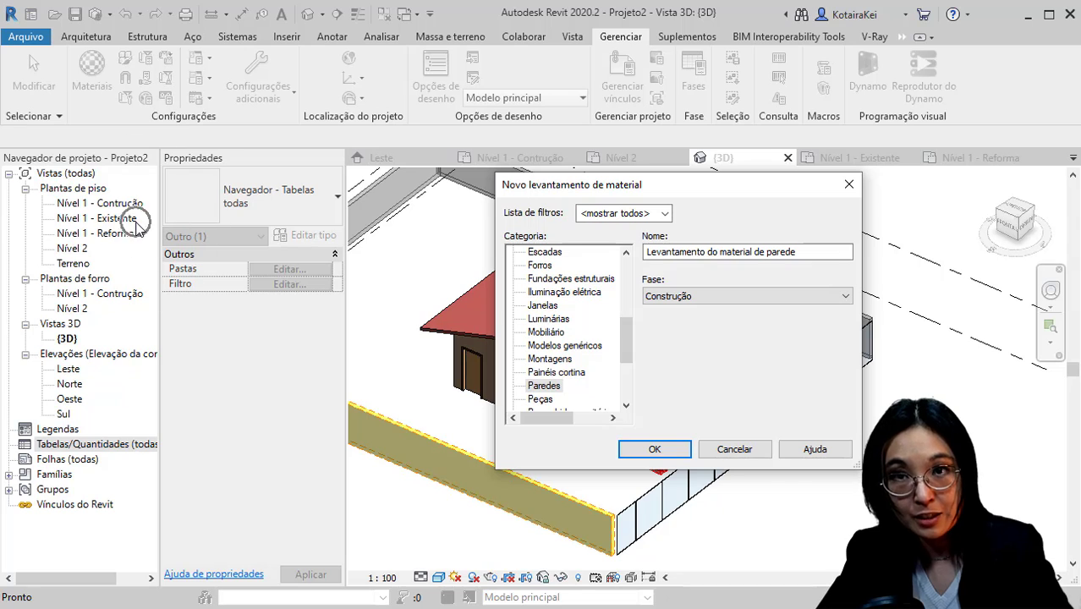
key("ctrl")
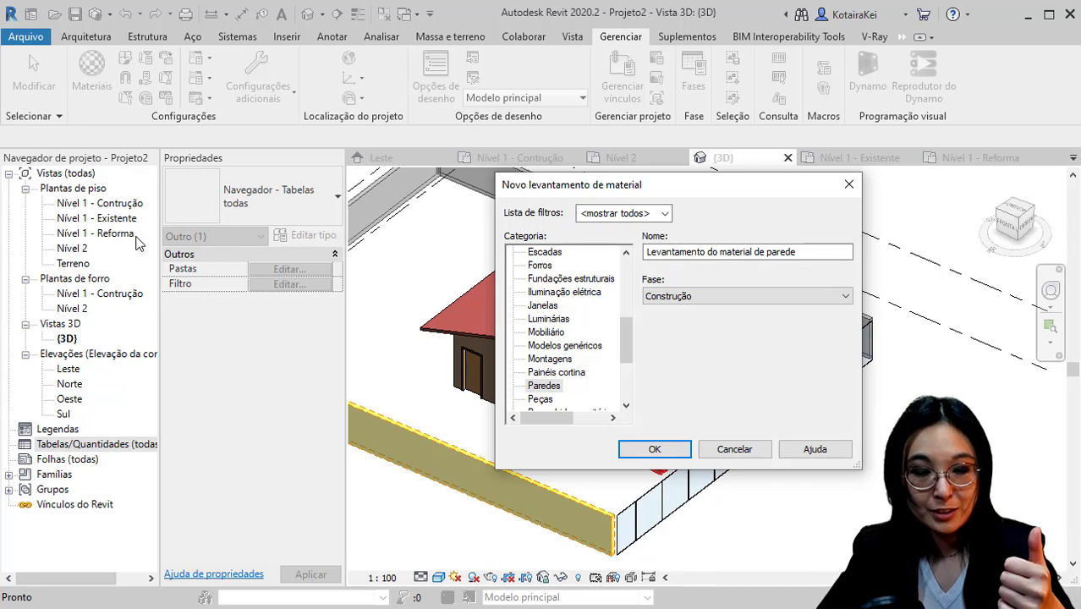
key("ctrl")
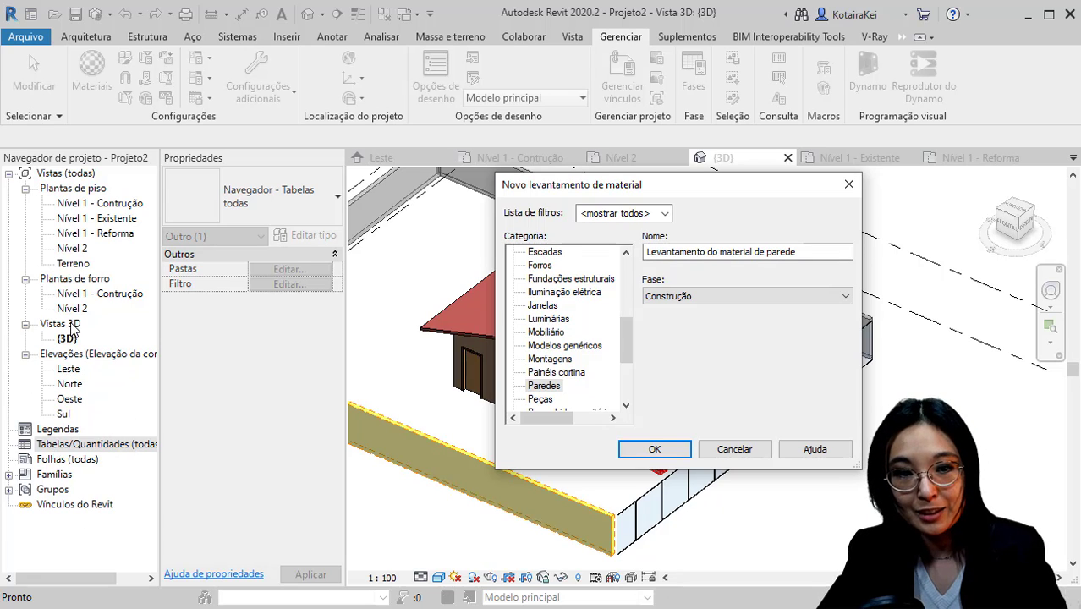
key("ctrl")
key("ctrl")
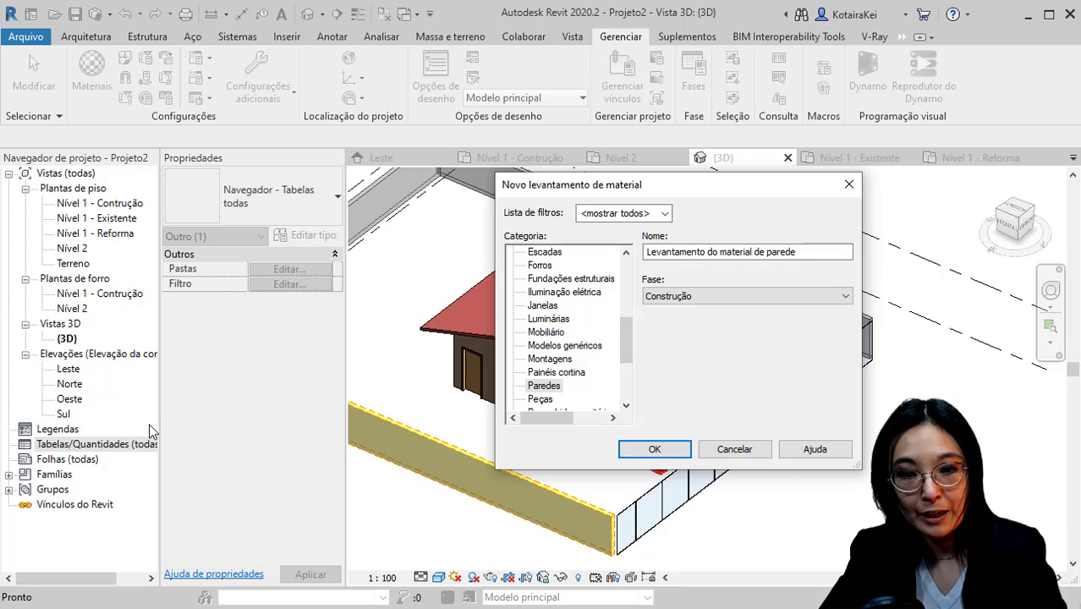
key("ctrl")
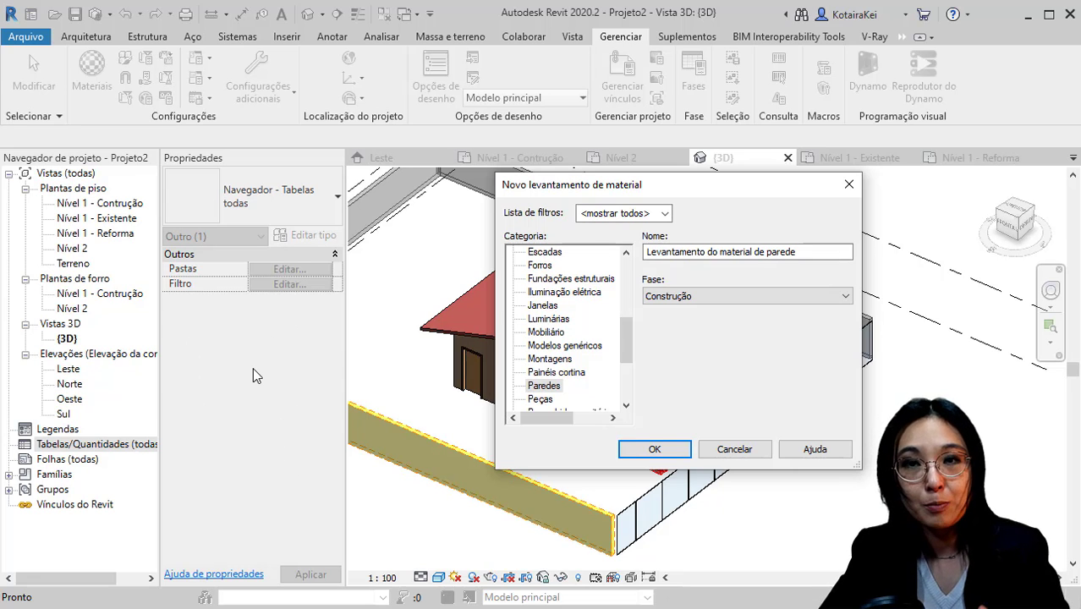